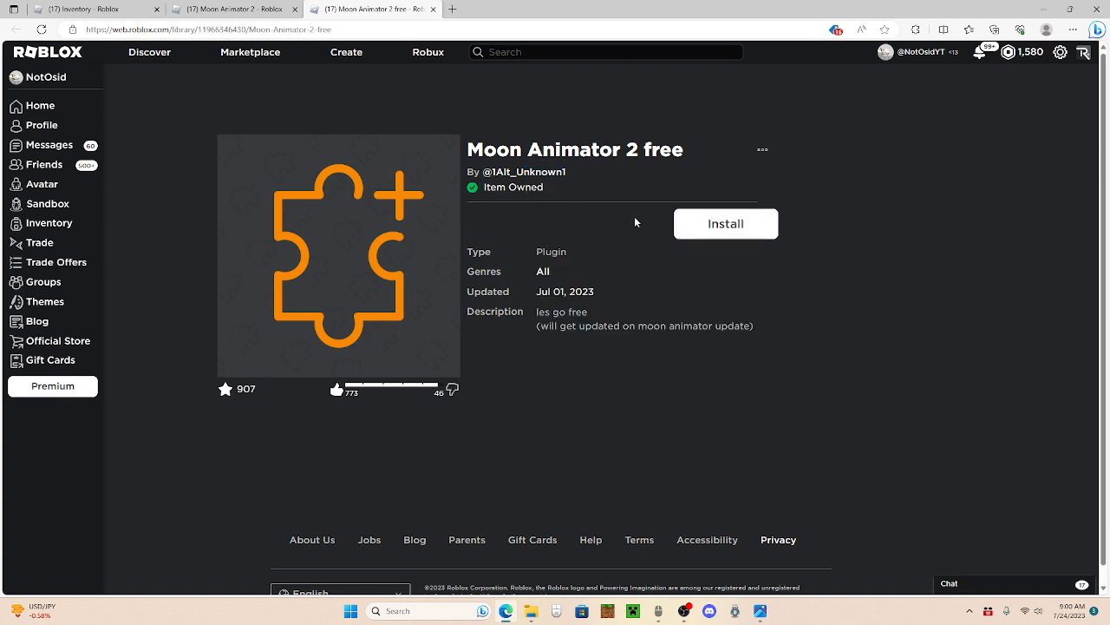
Step: Install the Moon Animator 2 plugin by xsixx from its Roblox library page into Roblox Studio
key("ctrl+shift+Tab")
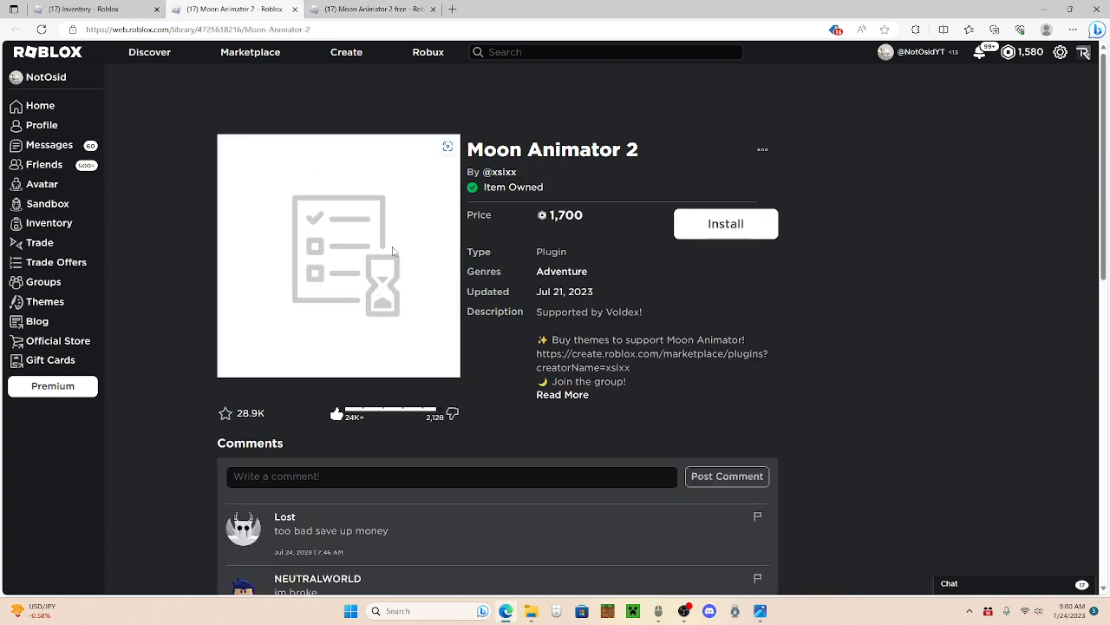
left_click(717, 238)
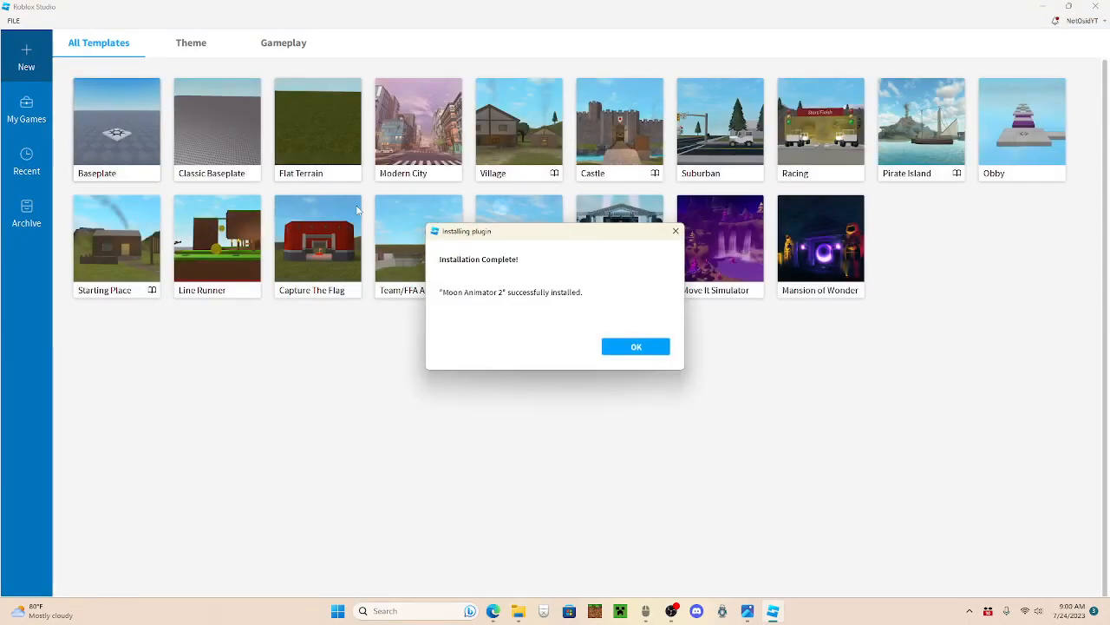
left_click(616, 346)
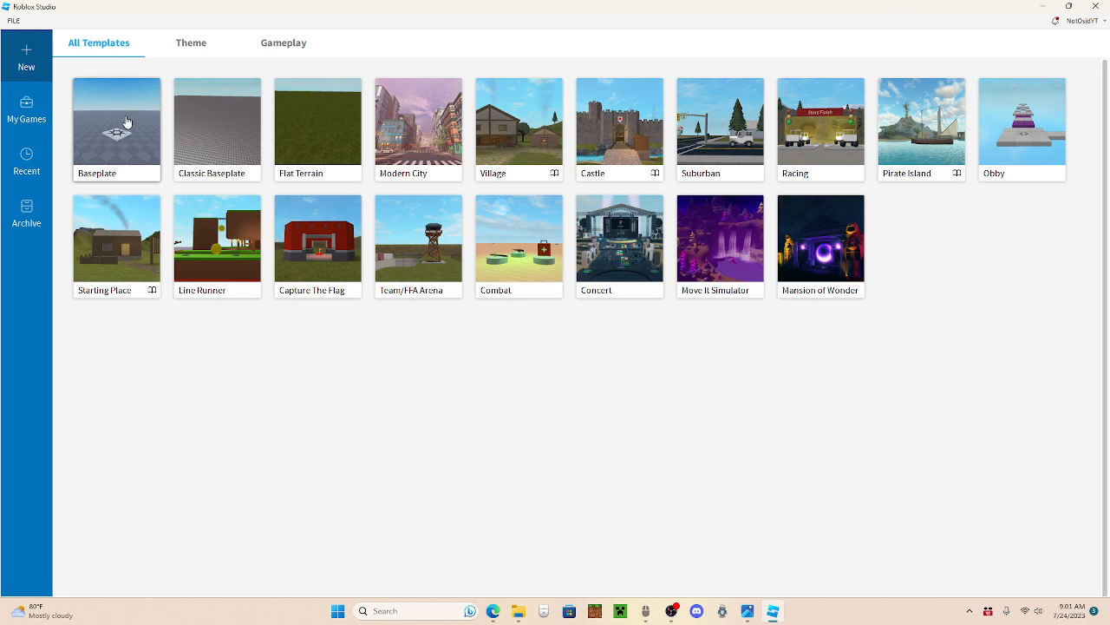
Step: Create a new place from the Baseplate template
left_click(171, 166)
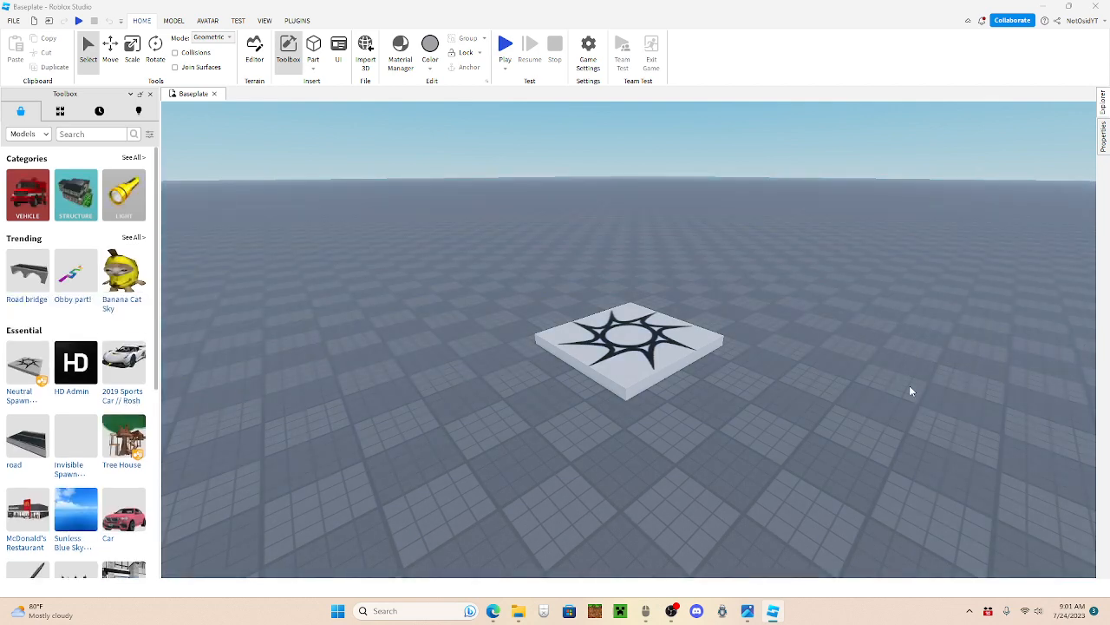
right_click(910, 387)
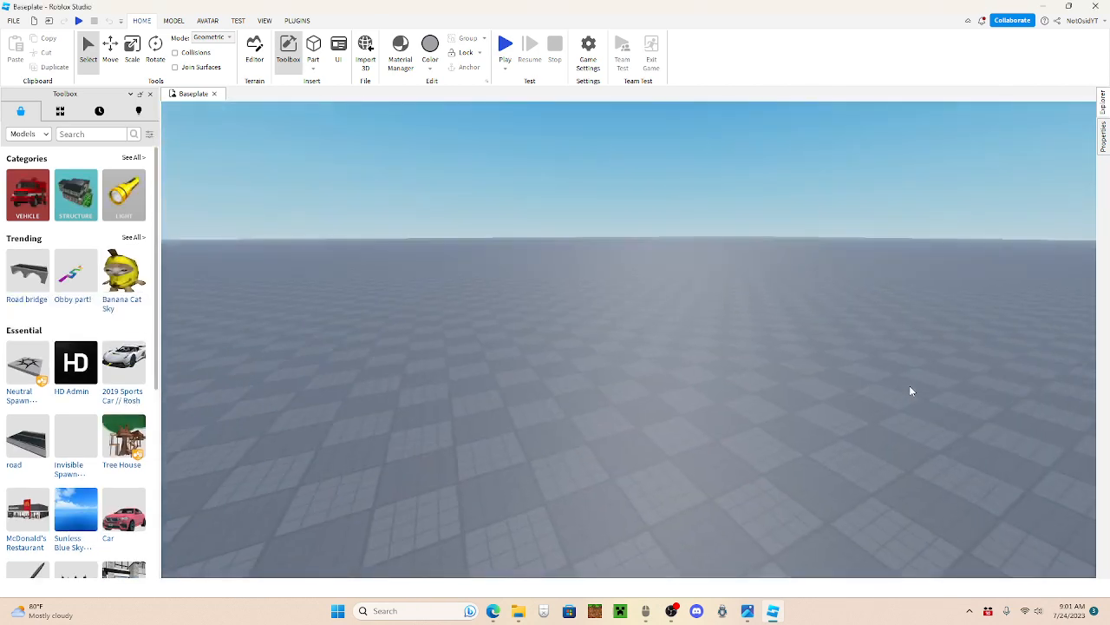
right_click(909, 385)
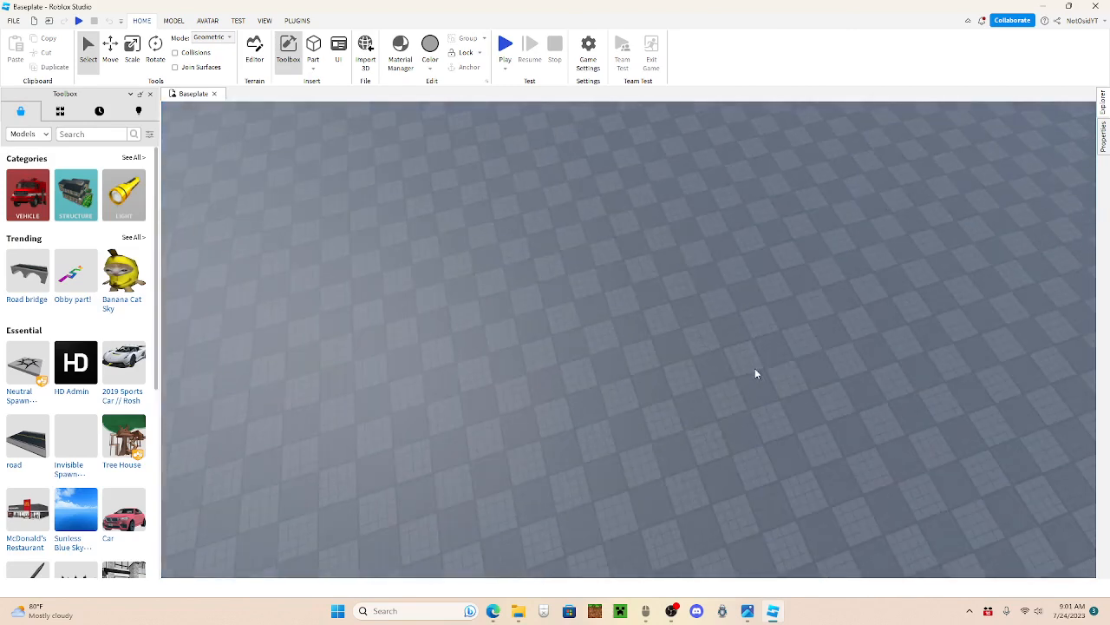
scroll(755, 373, "down", 3)
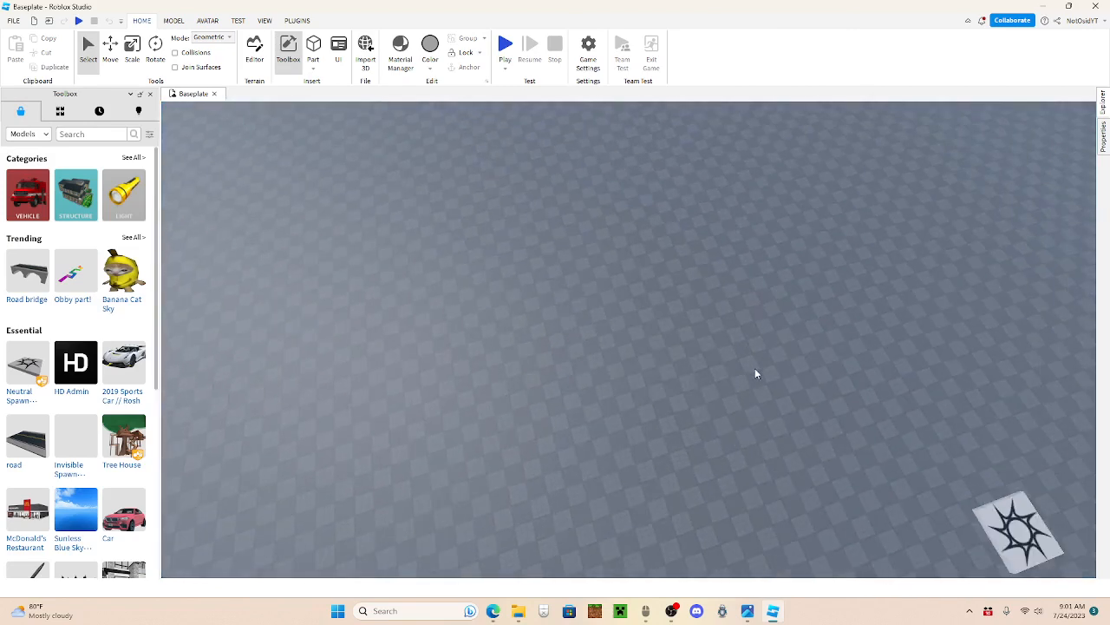
scroll(755, 373, "up", 5)
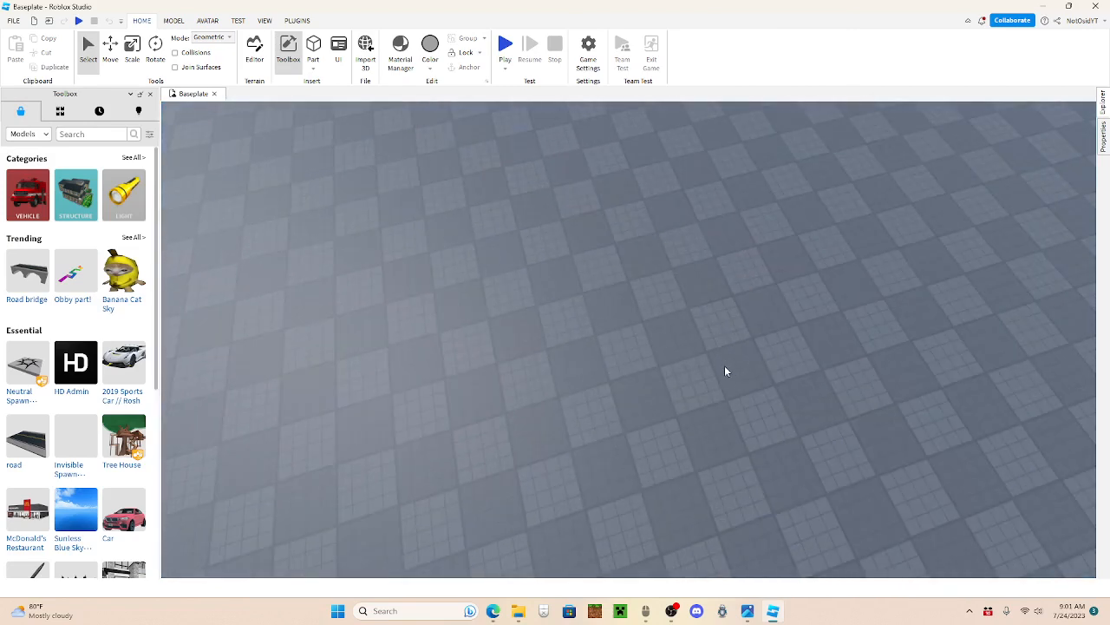
right_click(772, 329)
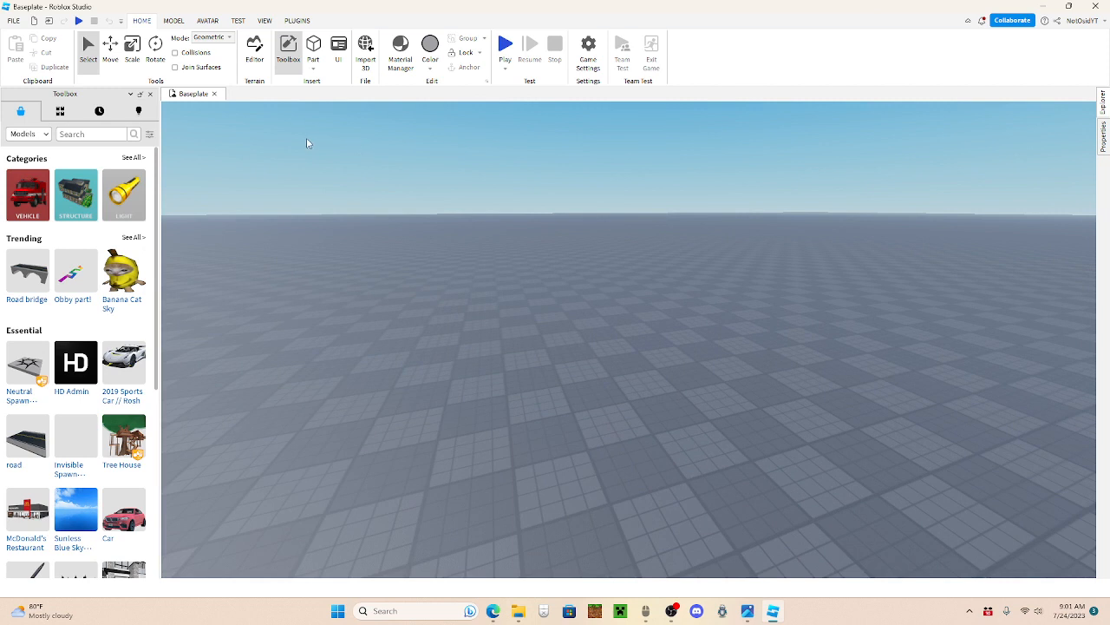
Step: Look over the view options and peek at the Explorer and Properties of the new place
left_click(265, 20)
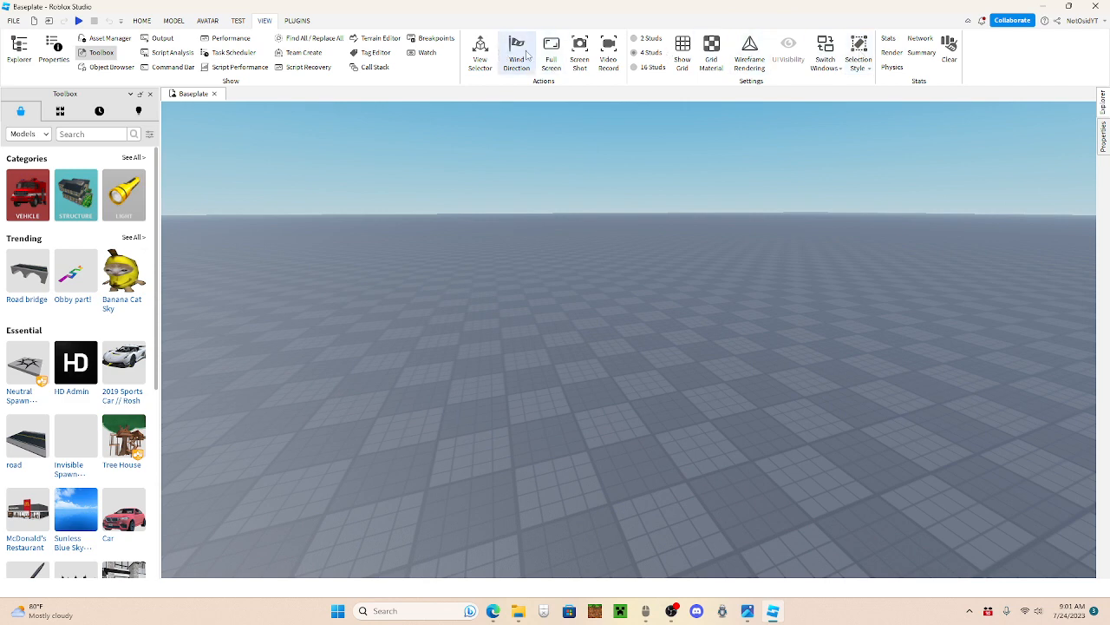
left_click(498, 53)
left_click_drag(717, 210, 735, 215)
left_click(479, 64)
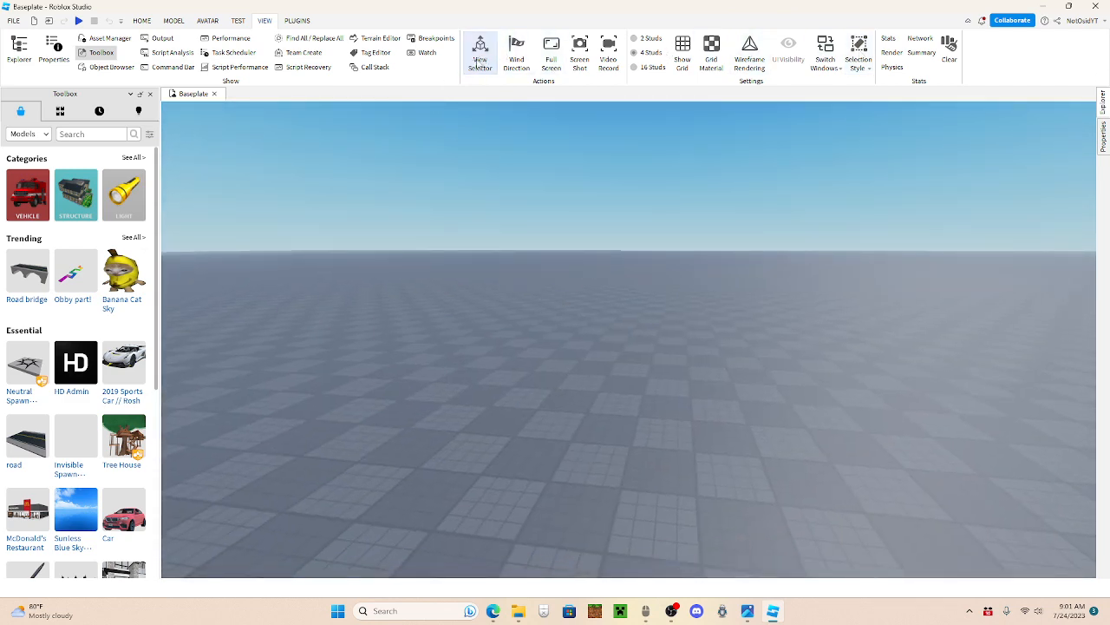
mouse_move(1104, 108)
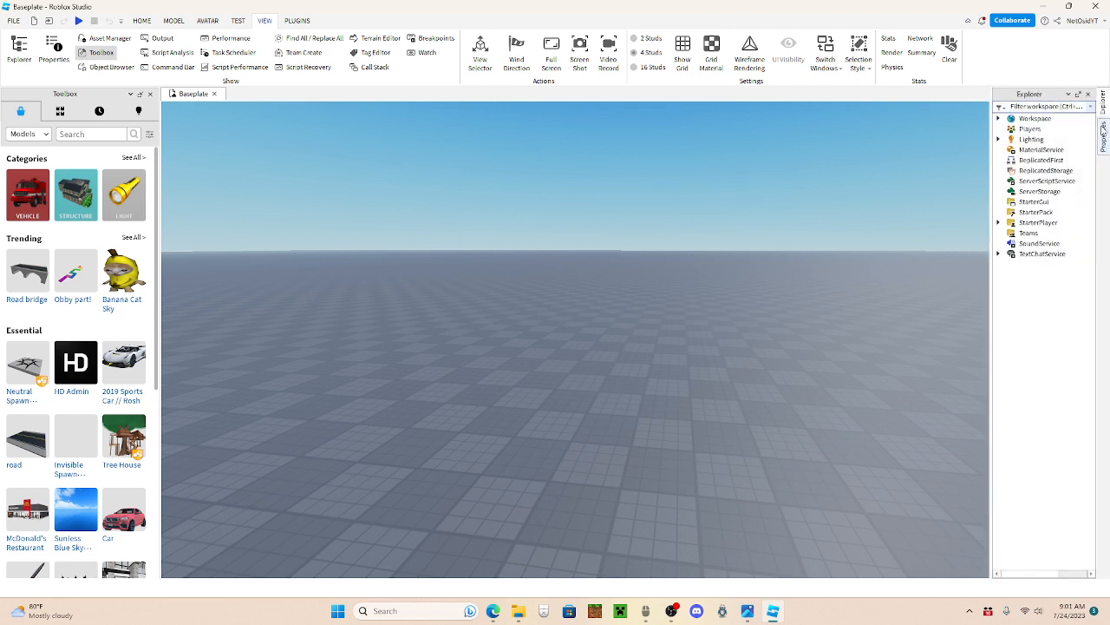
mouse_move(1106, 137)
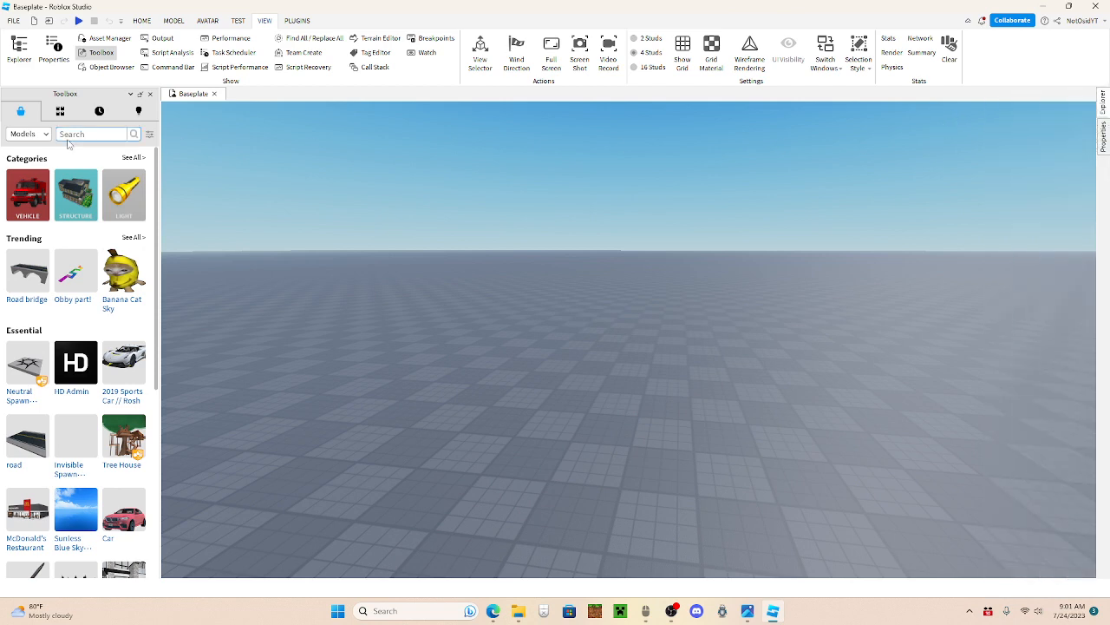
Step: Check the installed plugins and their pending updates in Plugin Management
right_click(398, 224)
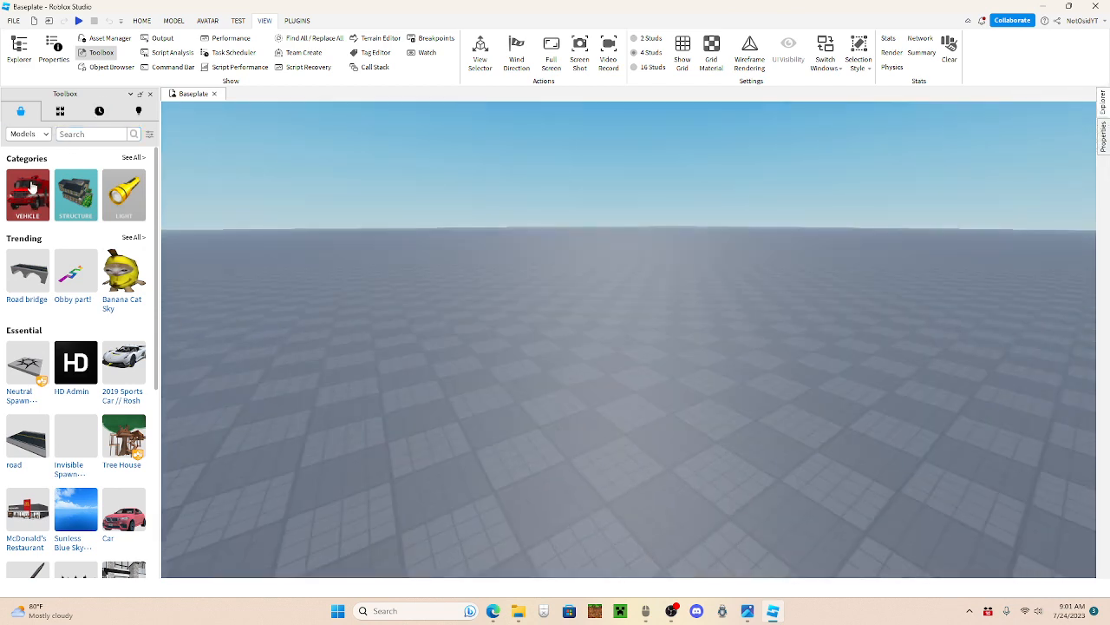
right_click(440, 290)
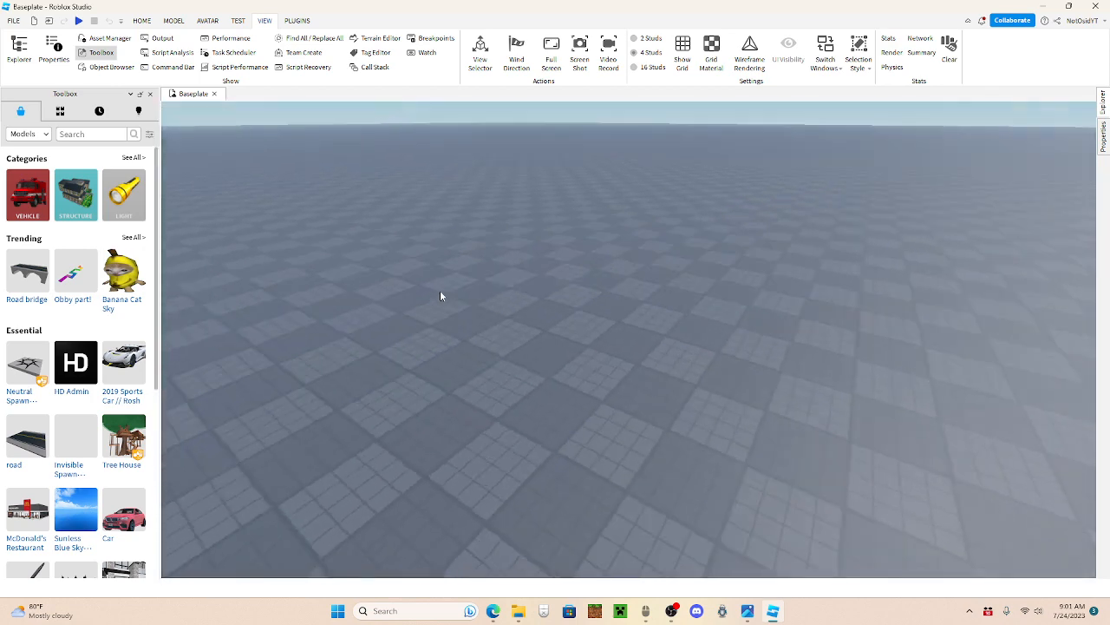
right_click(440, 296)
left_click(296, 19)
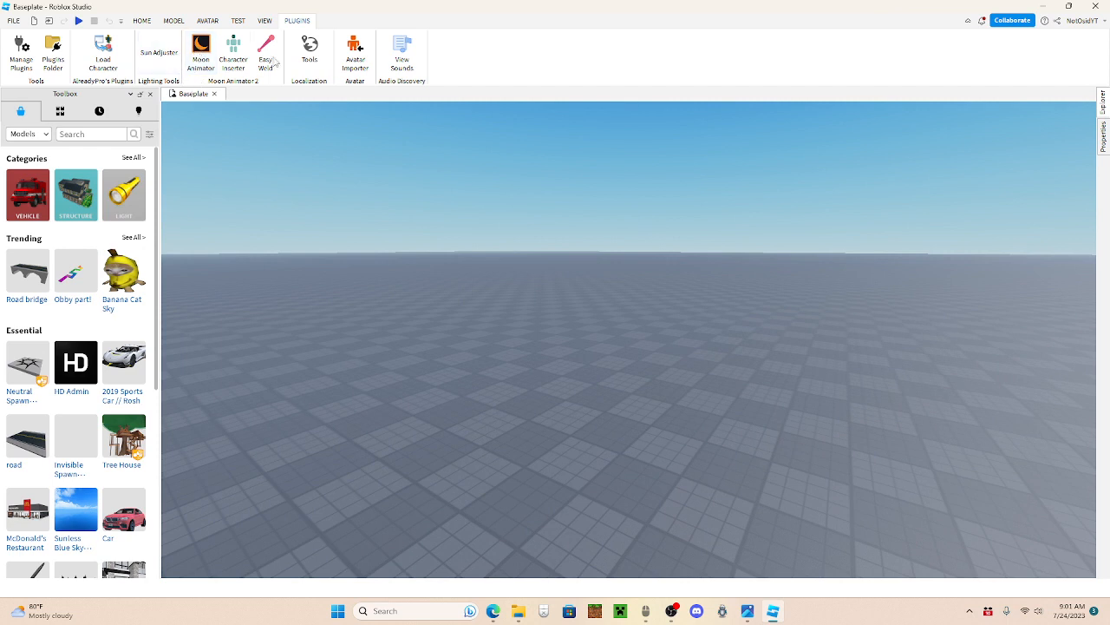
left_click(21, 54)
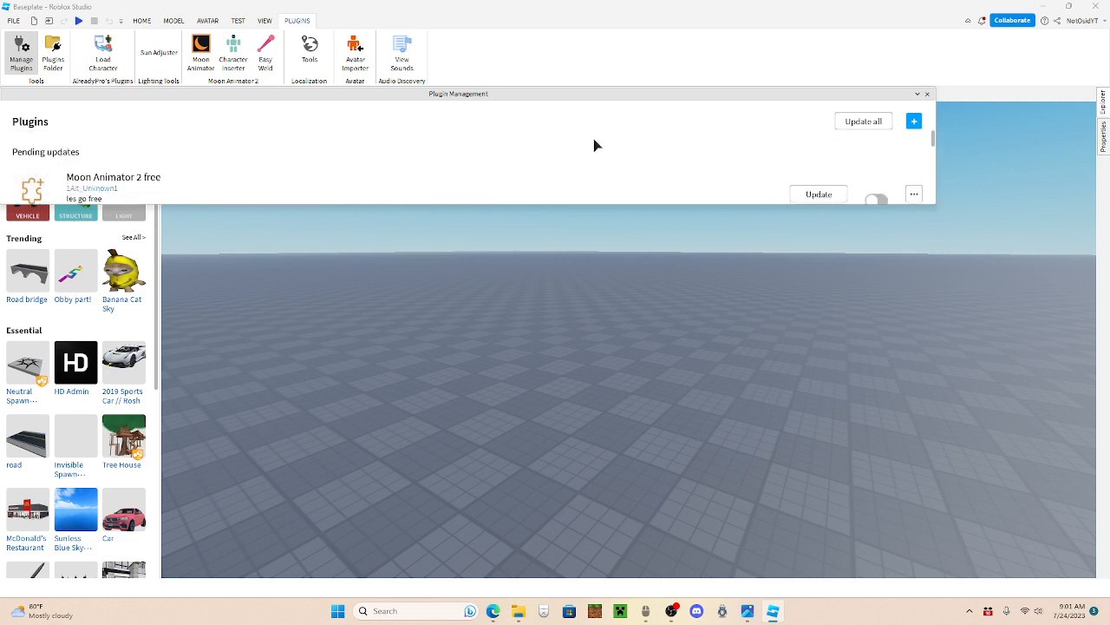
left_click(927, 94)
Step: Insert the account's avatar as an R15 rig with Moon Animator 2's Character Inserter and set it down on the baseplate
left_click_drag(364, 209, 377, 217)
left_click(232, 52)
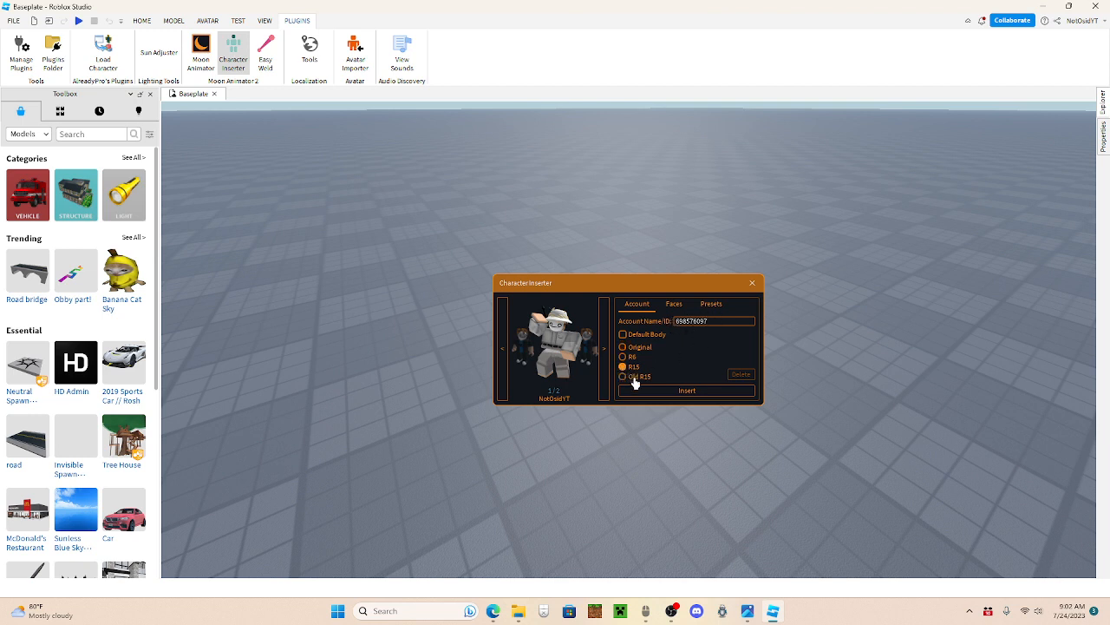
left_click(663, 392)
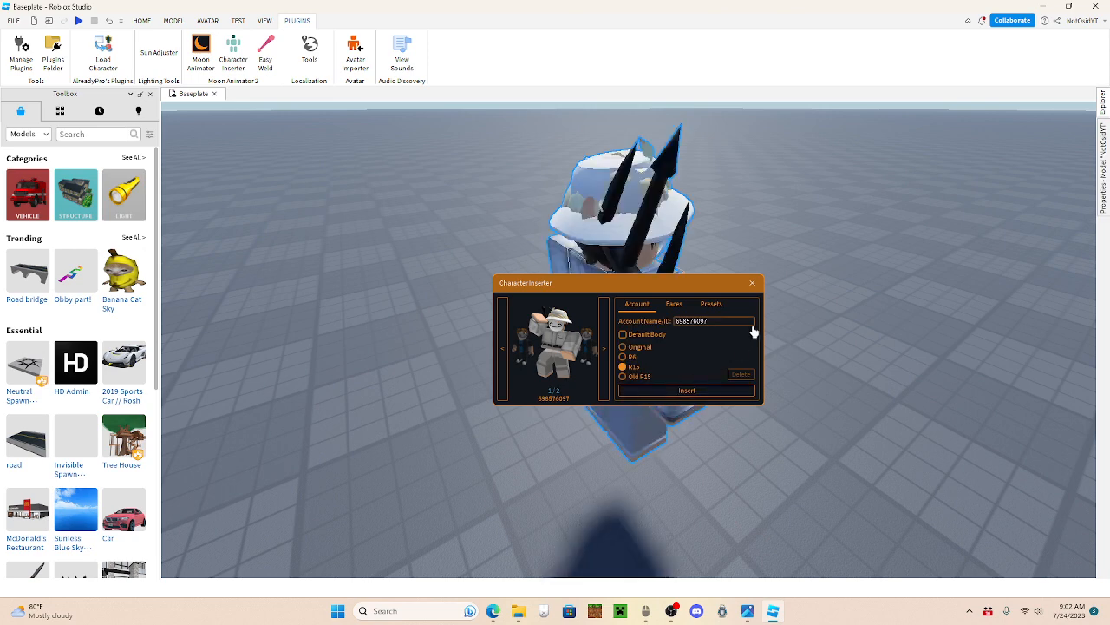
left_click(758, 285)
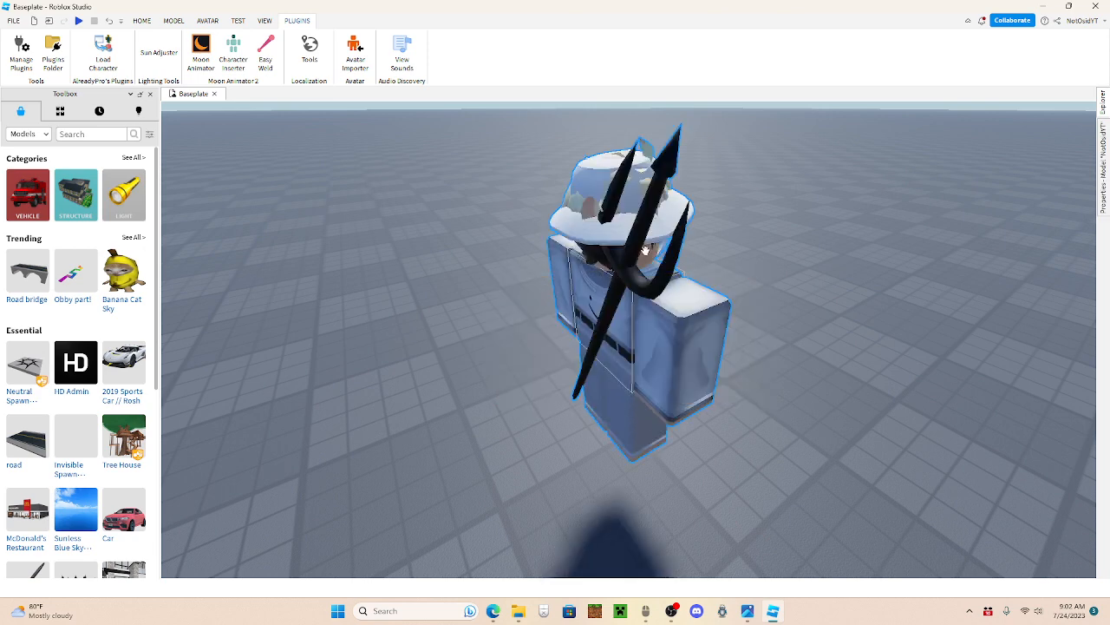
left_click_drag(645, 250, 619, 303)
left_click(710, 333)
Step: Inspect the inserted character's face, outfit and accessories from the front and side
right_click(710, 333)
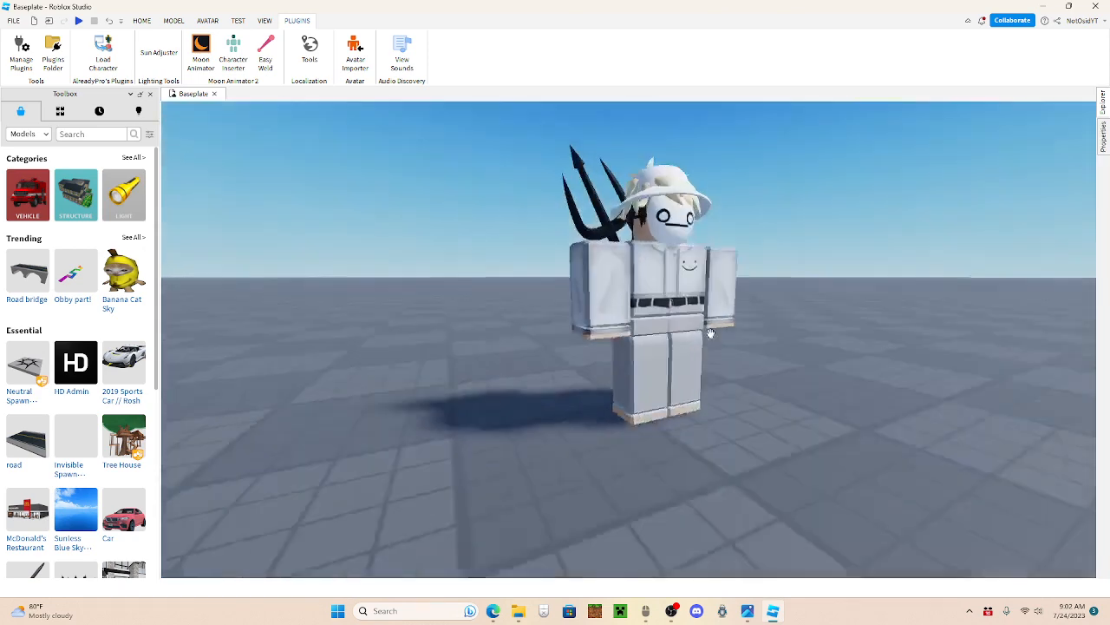
key("d")
right_click(694, 318)
key("a")
left_click(663, 190)
key("w")
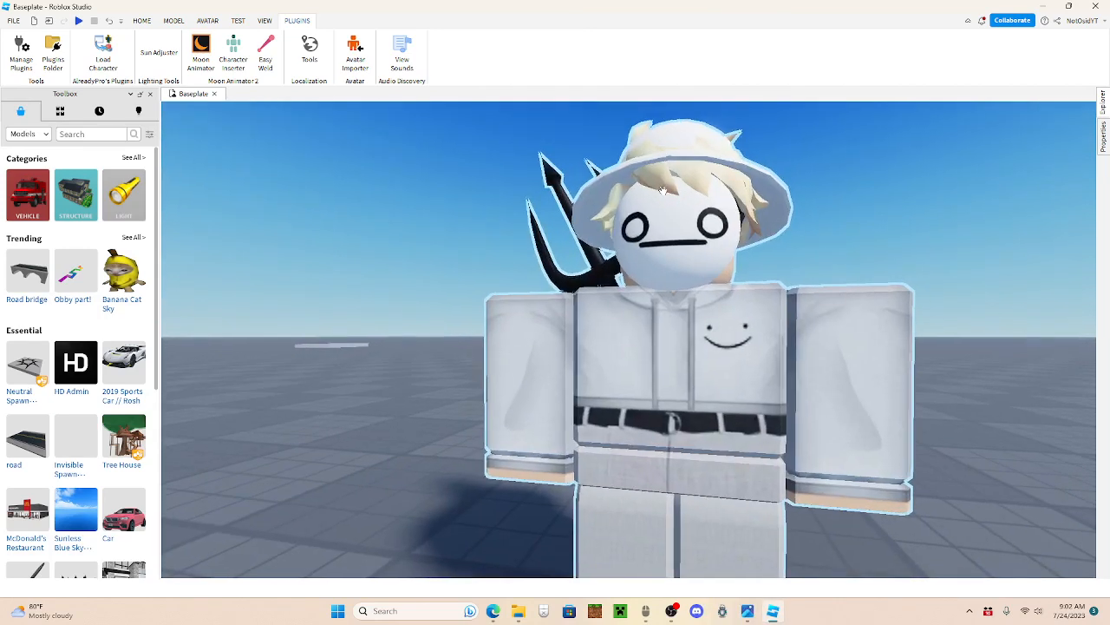
key("s")
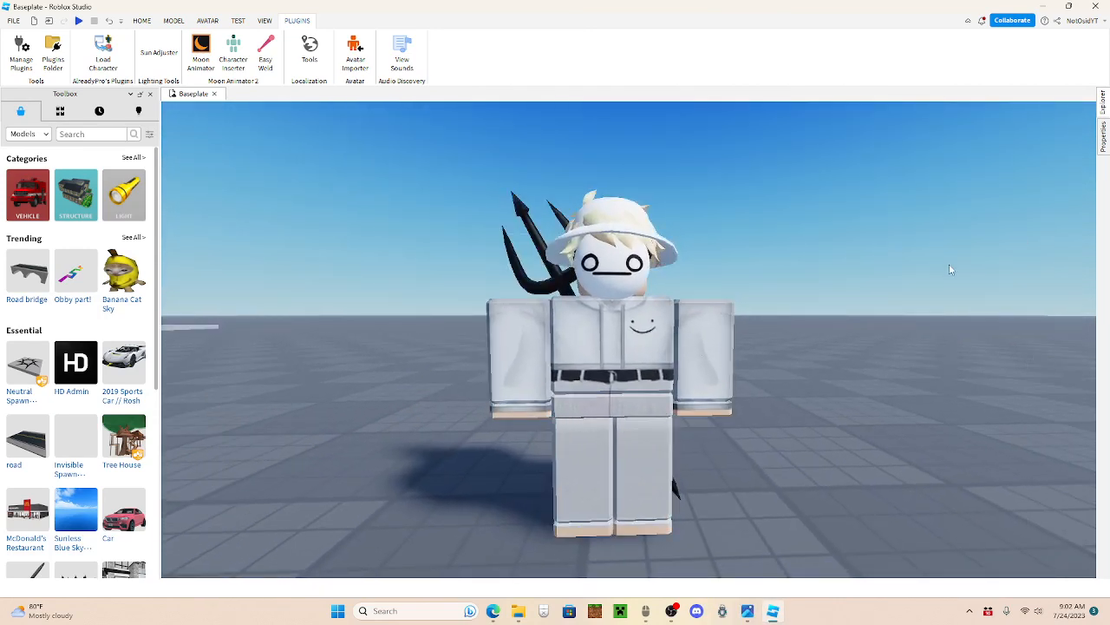
right_click(776, 227)
key("a")
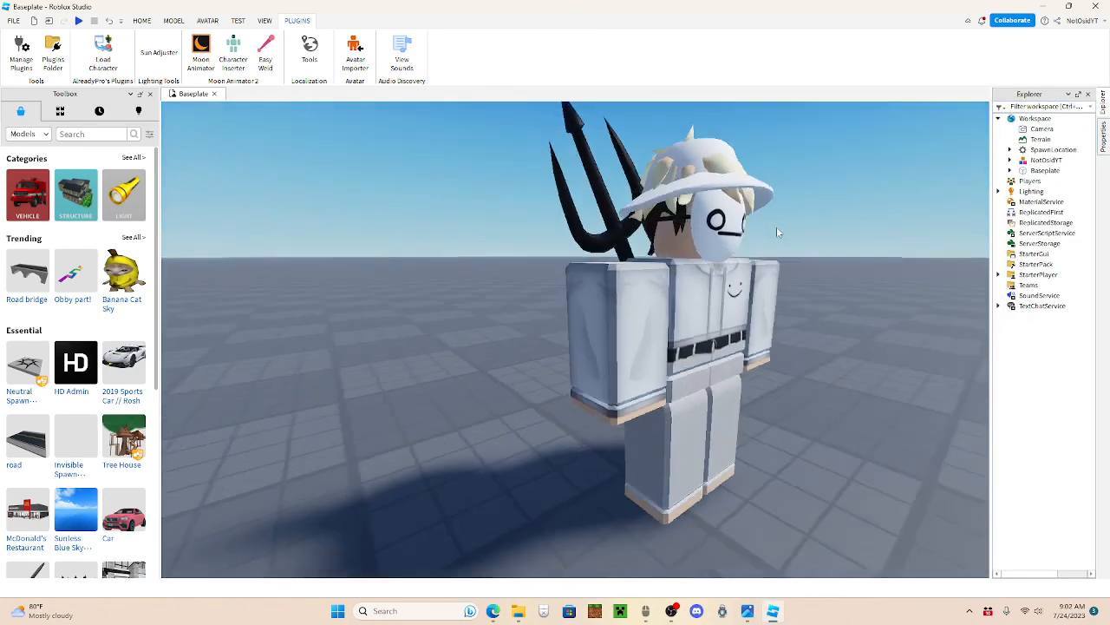
key("w")
left_click(420, 321)
right_click(718, 332)
key("d")
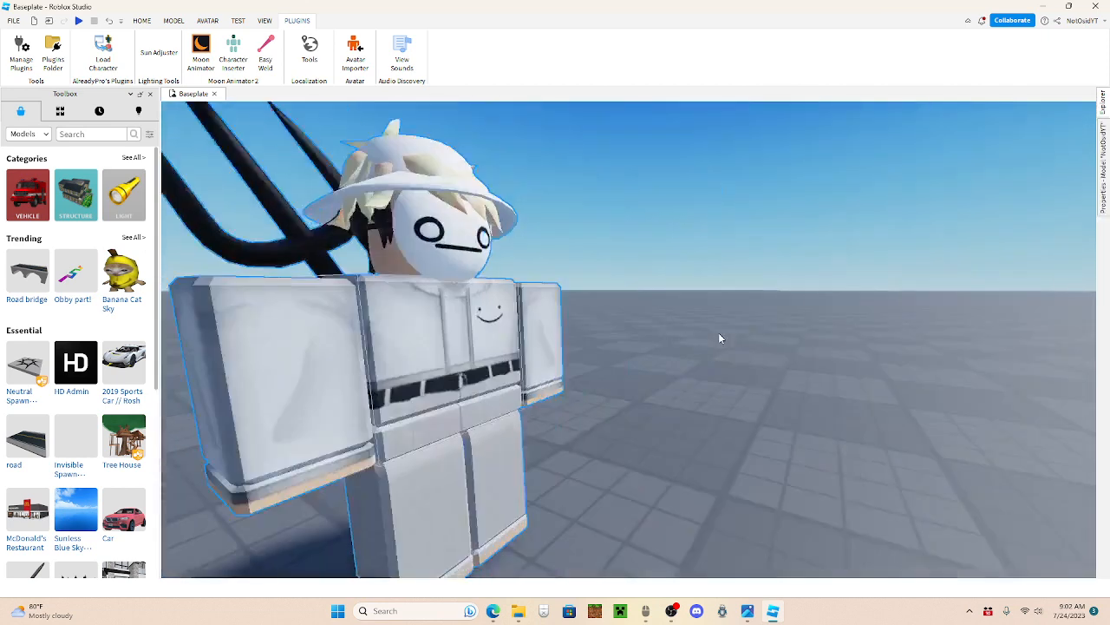
key("a")
Step: Delete the Black Demon Trident and SusMask accessories from the character model
mouse_move(1104, 108)
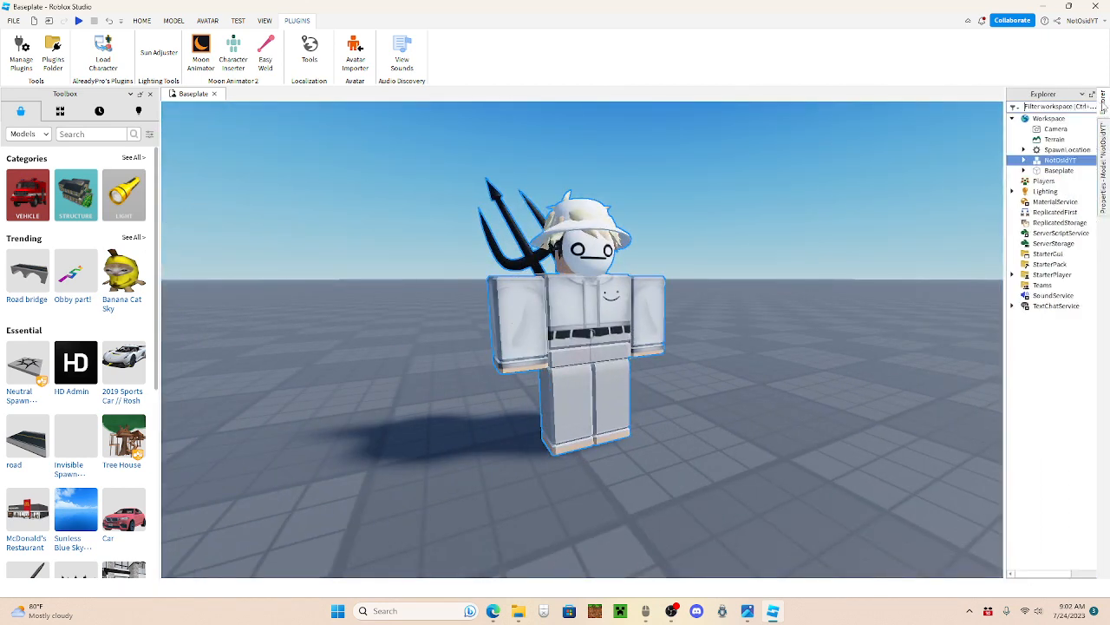
left_click(1042, 162)
double_click(1044, 162)
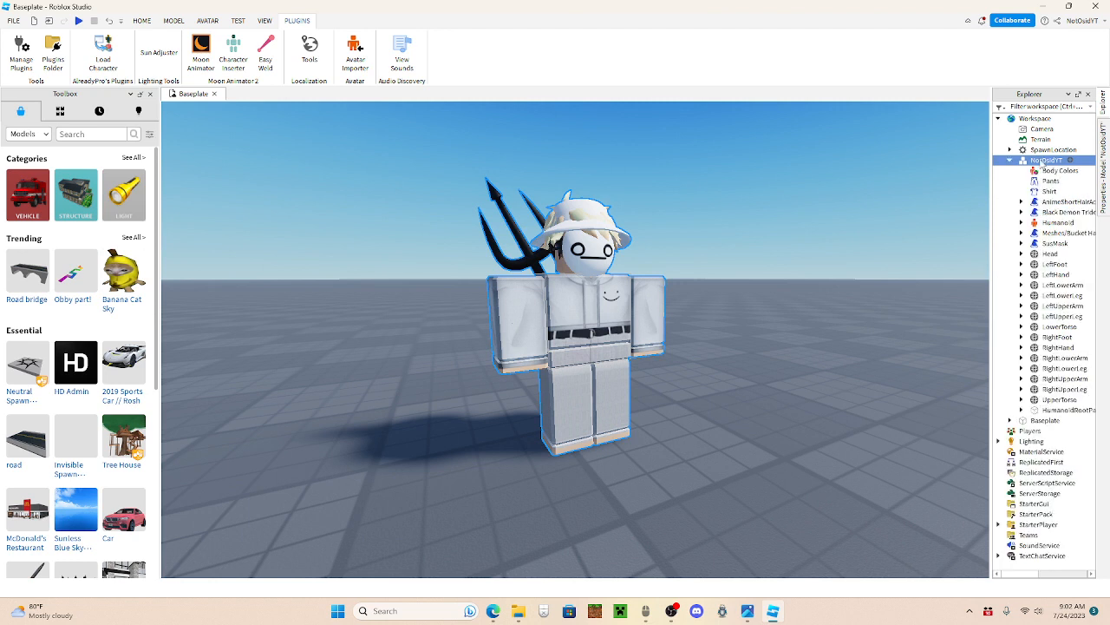
left_click(1057, 212)
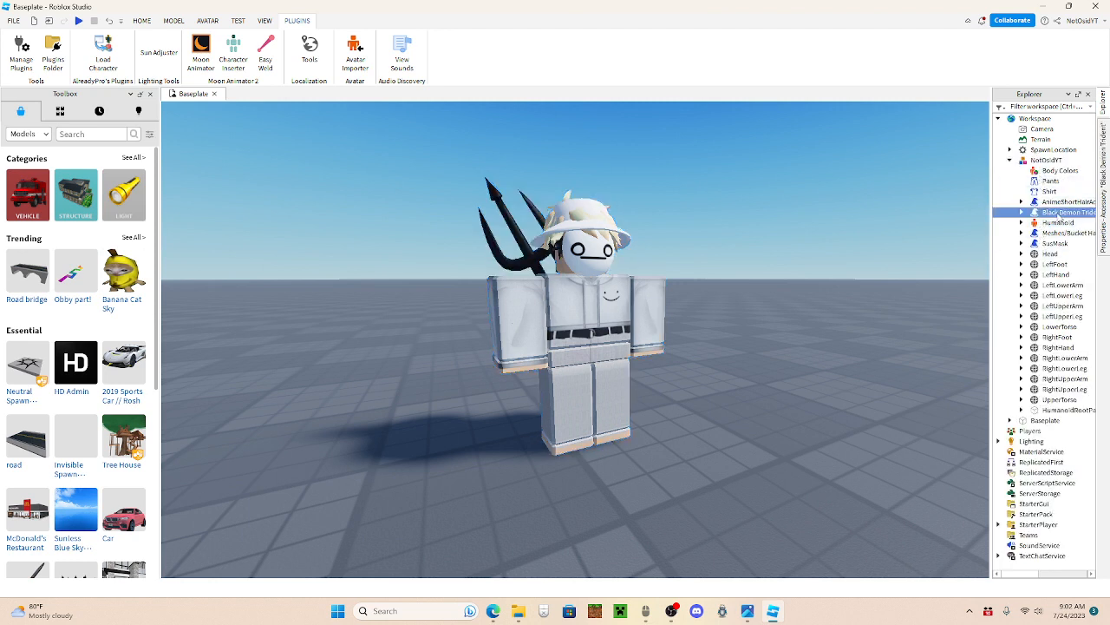
key("Delete")
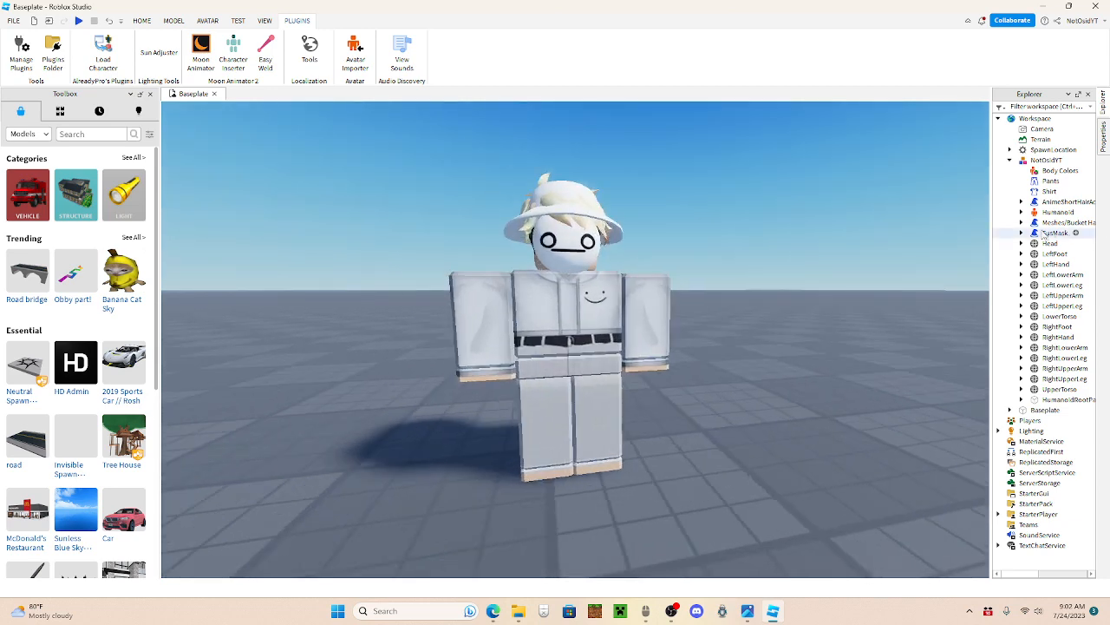
left_click(1053, 233)
key("Delete")
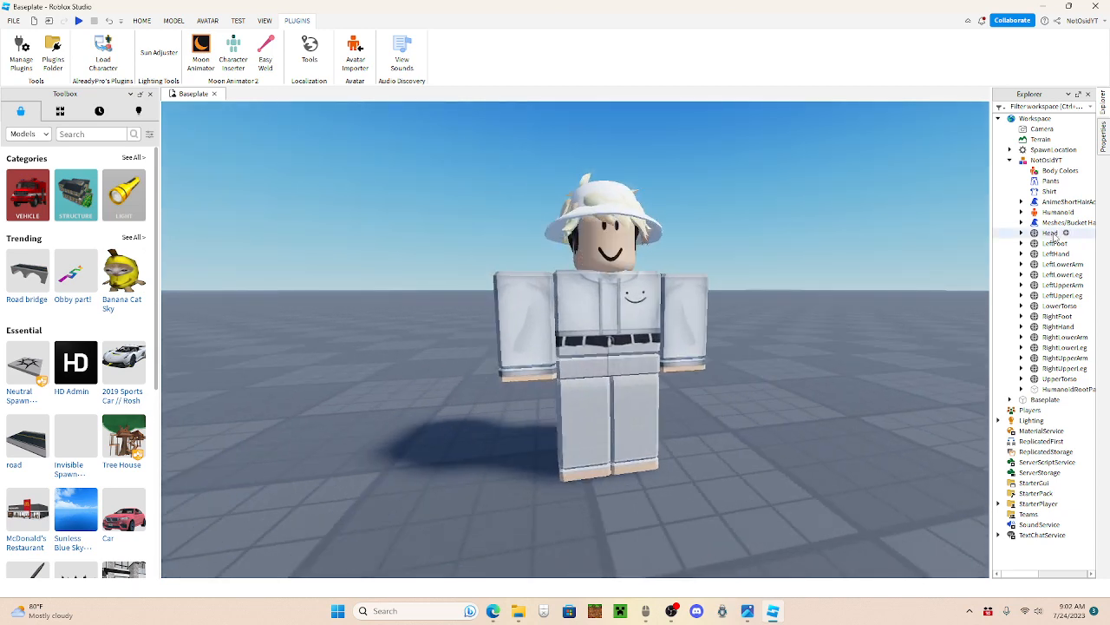
Step: Delete the face decal from the character's Head and collapse the character model's hierarchy
double_click(1054, 235)
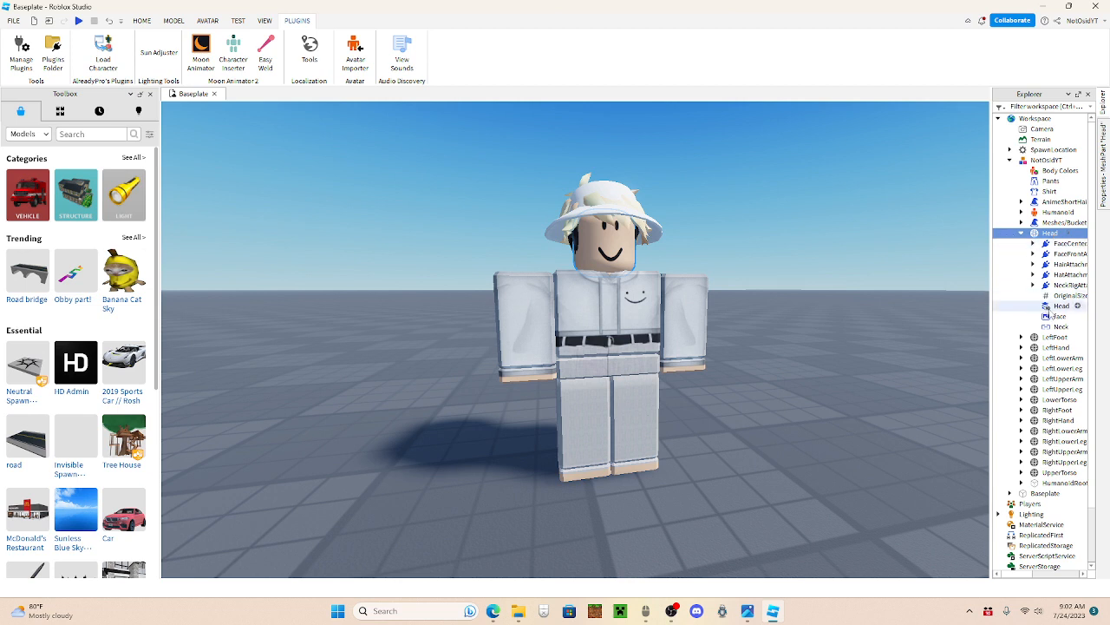
left_click(1060, 316)
key("Delete")
double_click(1035, 233)
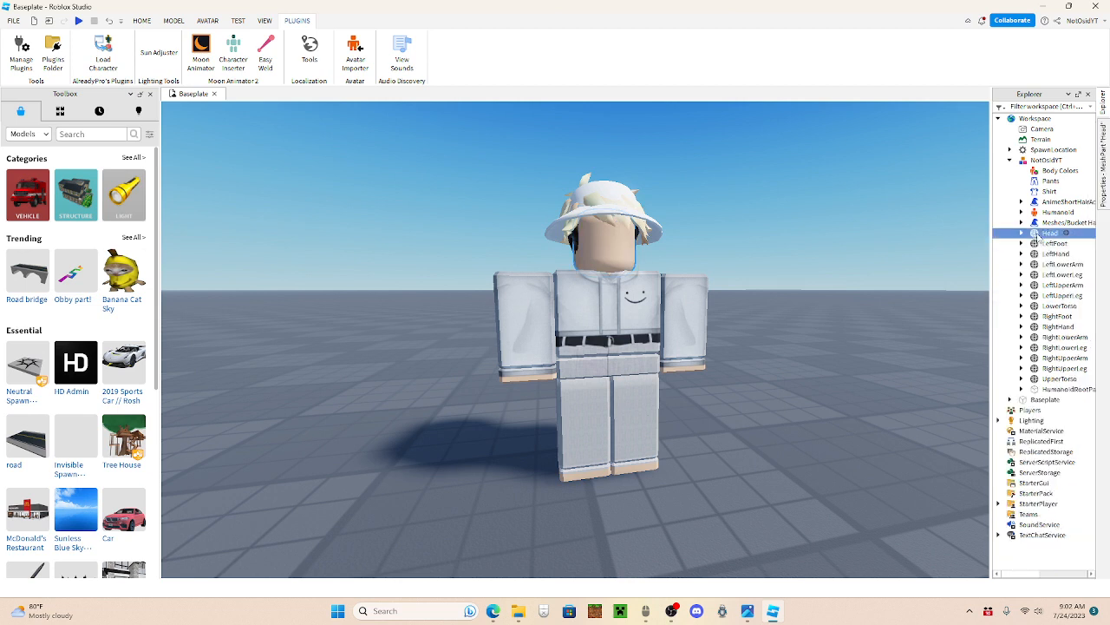
double_click(1041, 159)
Step: Inspect the faceless character from several angles and distances
scroll(916, 158, "down", 5)
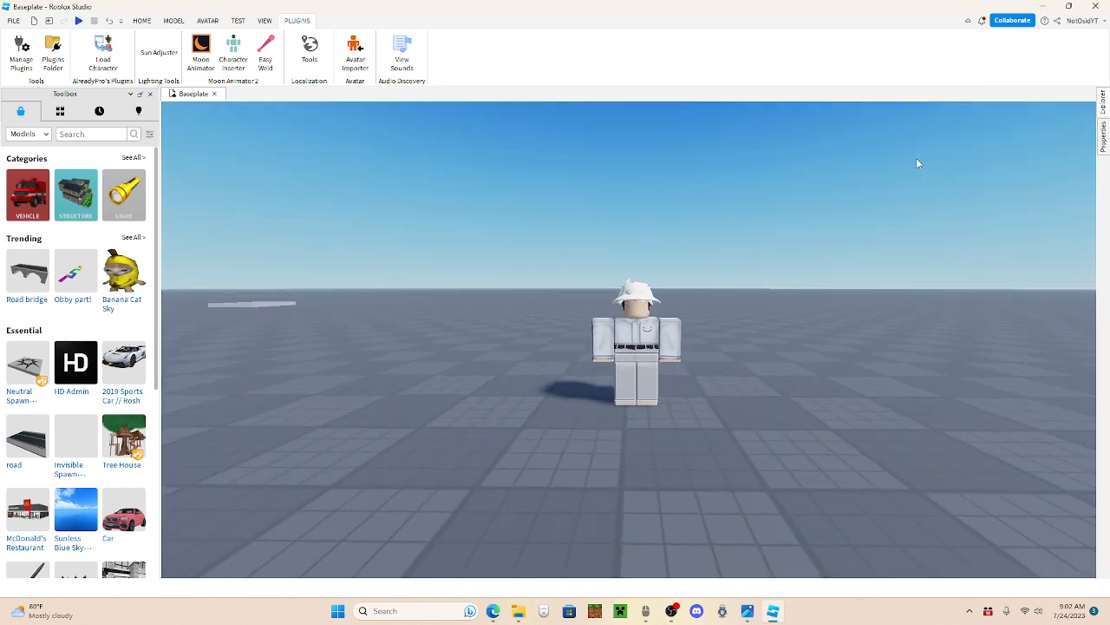
scroll(916, 158, "up", 6)
left_click_drag(916, 158, 916, 158)
scroll(916, 158, "down", 4)
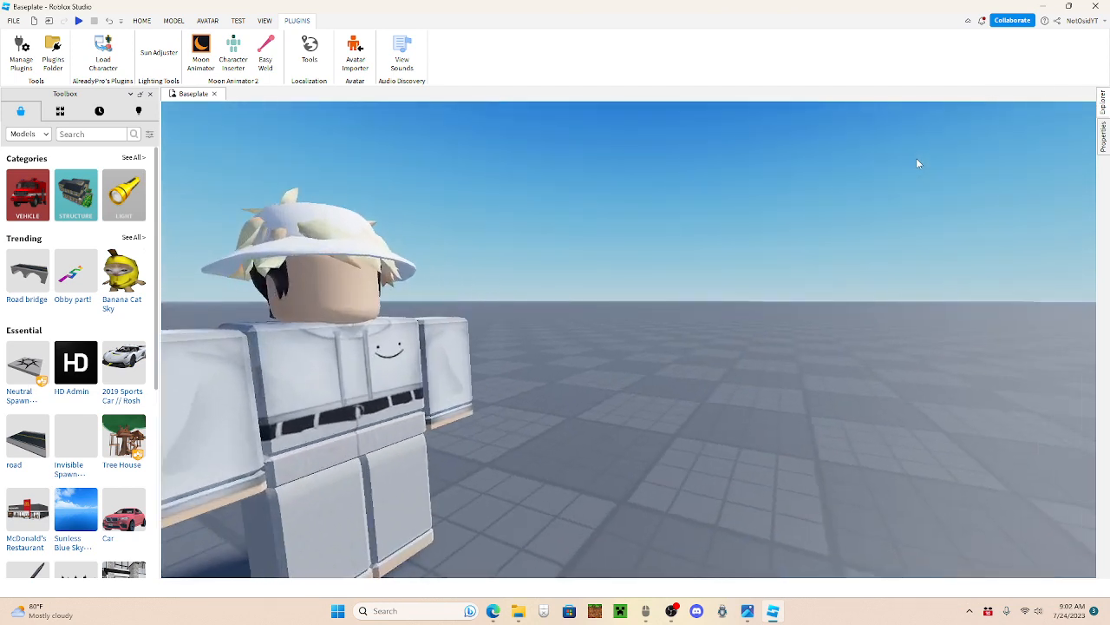
key("d")
key("w")
scroll(917, 158, "up", 4)
scroll(917, 159, "down", 6)
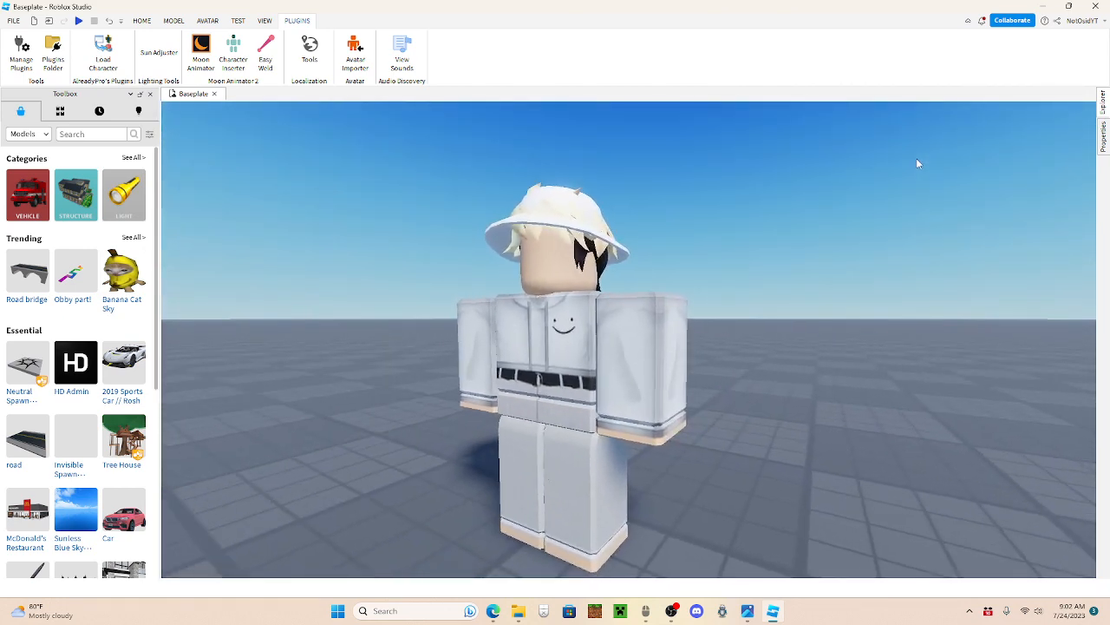
scroll(916, 158, "up", 3)
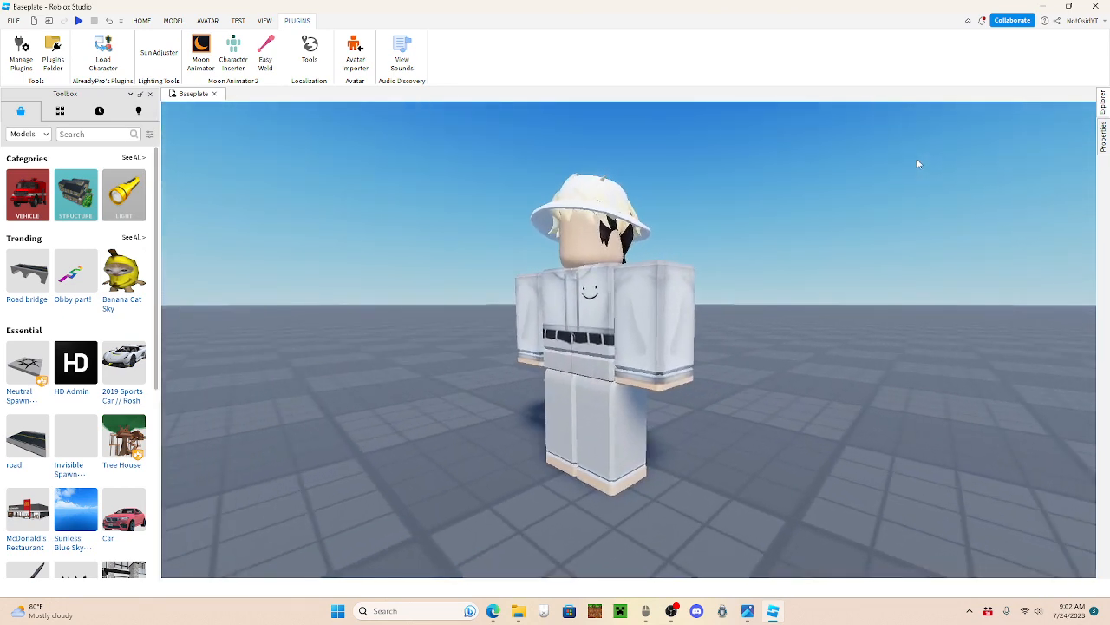
scroll(916, 157, "up", 3)
scroll(918, 162, "down", 3)
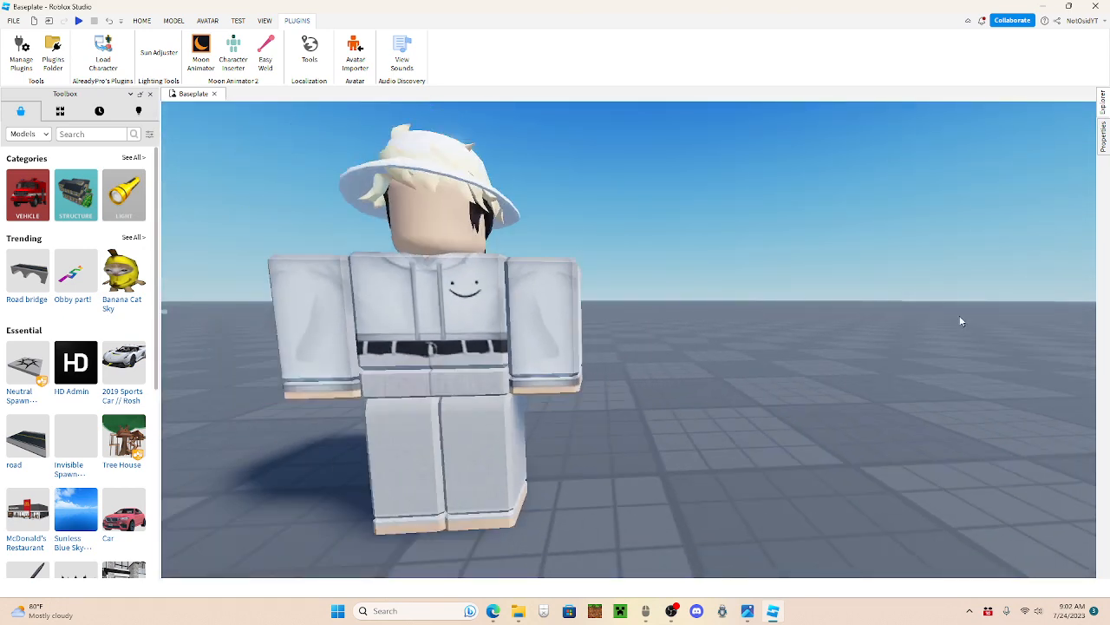
Step: Create a new rig animation for the character in Moon Animator and move the animator window clear of the character
left_click(196, 56)
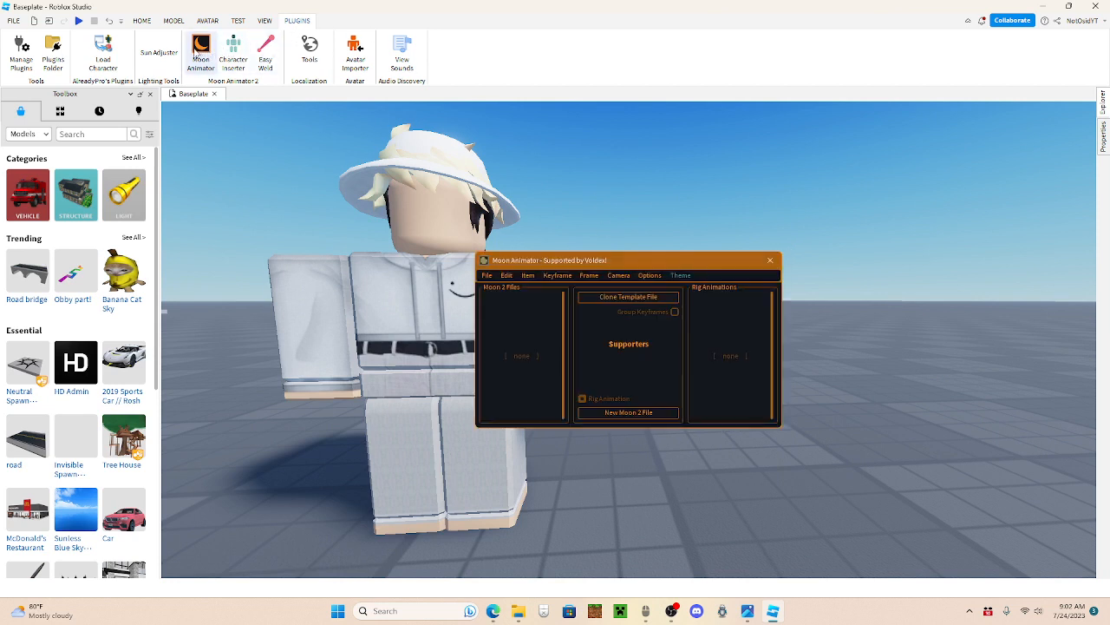
left_click(395, 195)
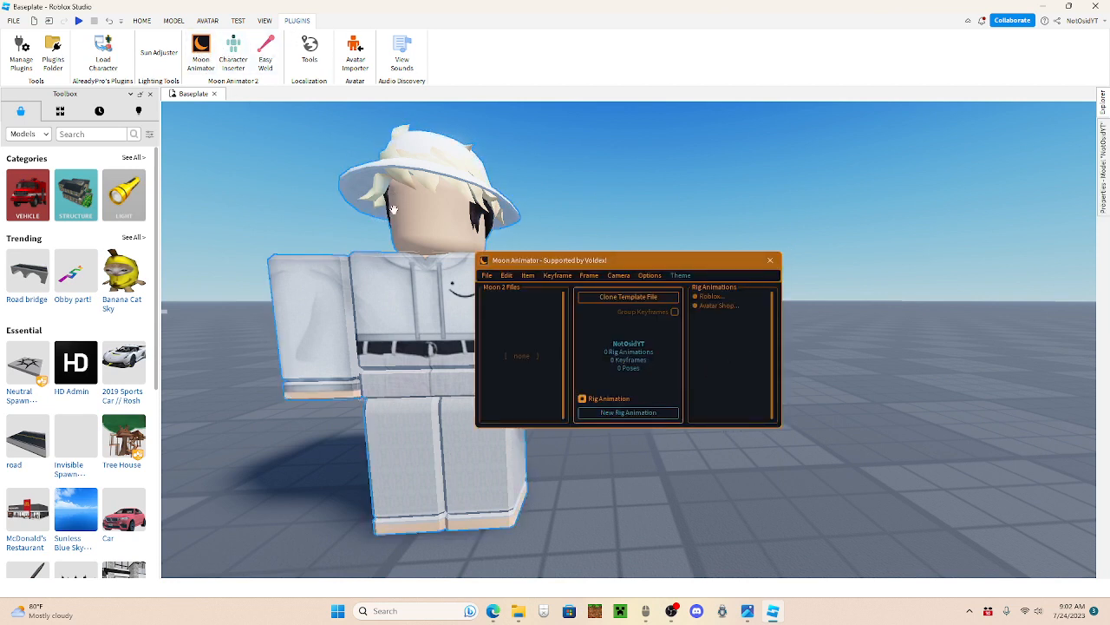
left_click(646, 414)
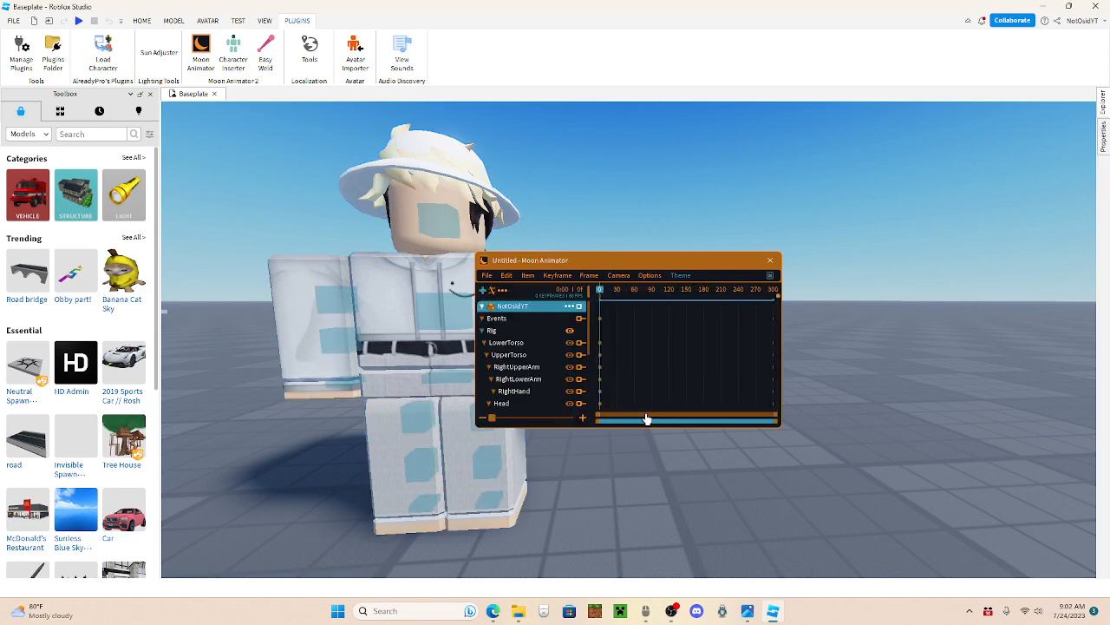
left_click_drag(489, 262, 1083, 555)
Step: Rotate the character's LowerTorso about its vertical axis so the whole body turns to face the camera
key("d")
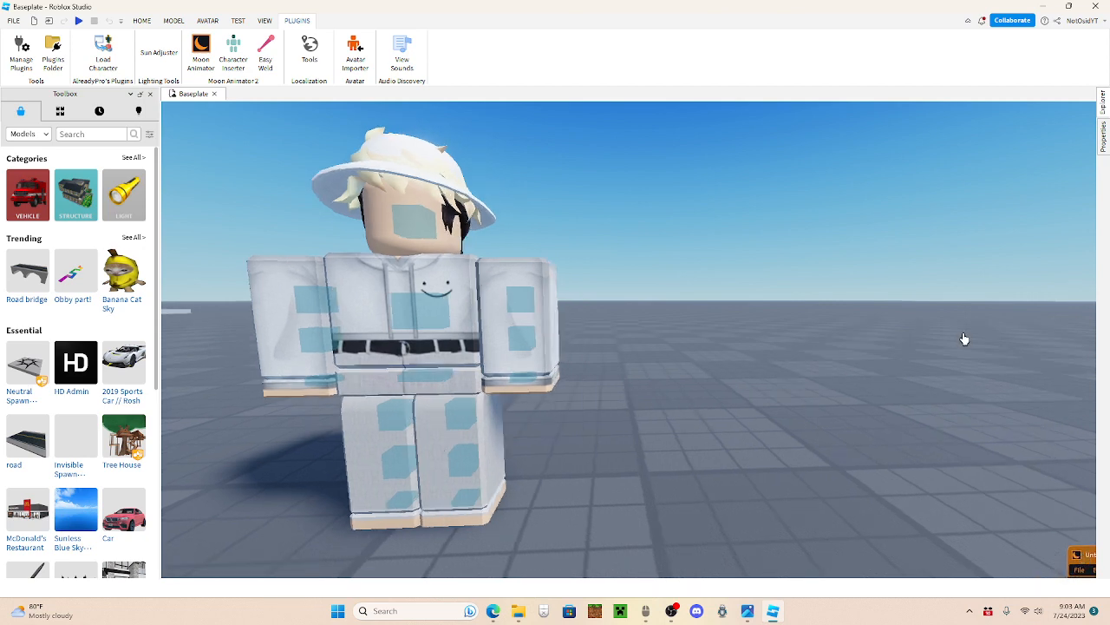
key("s")
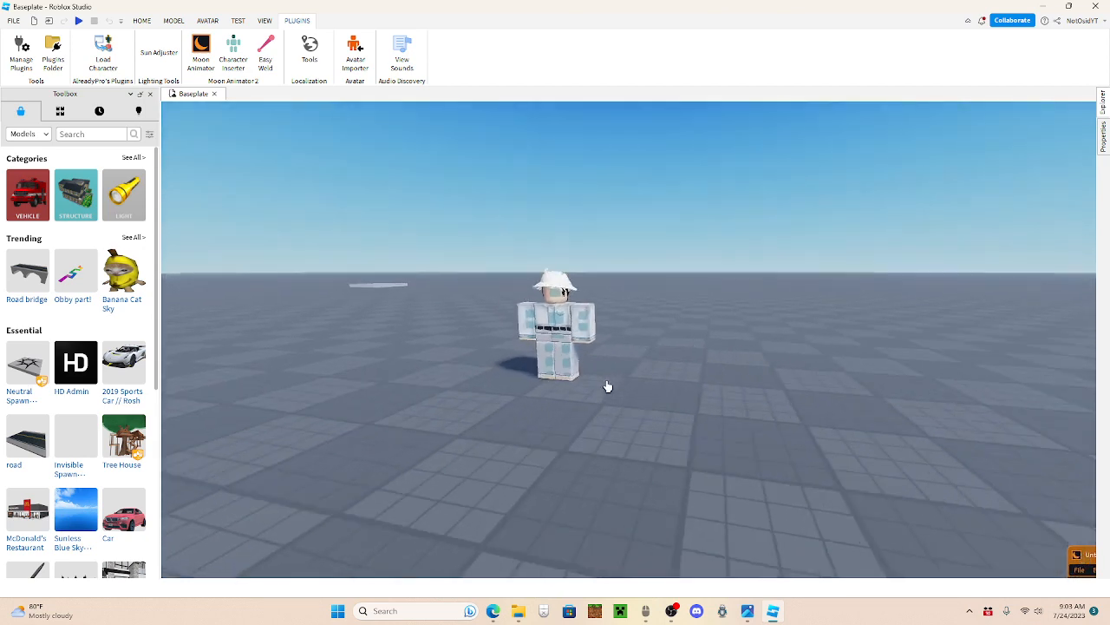
key("w")
key("w")
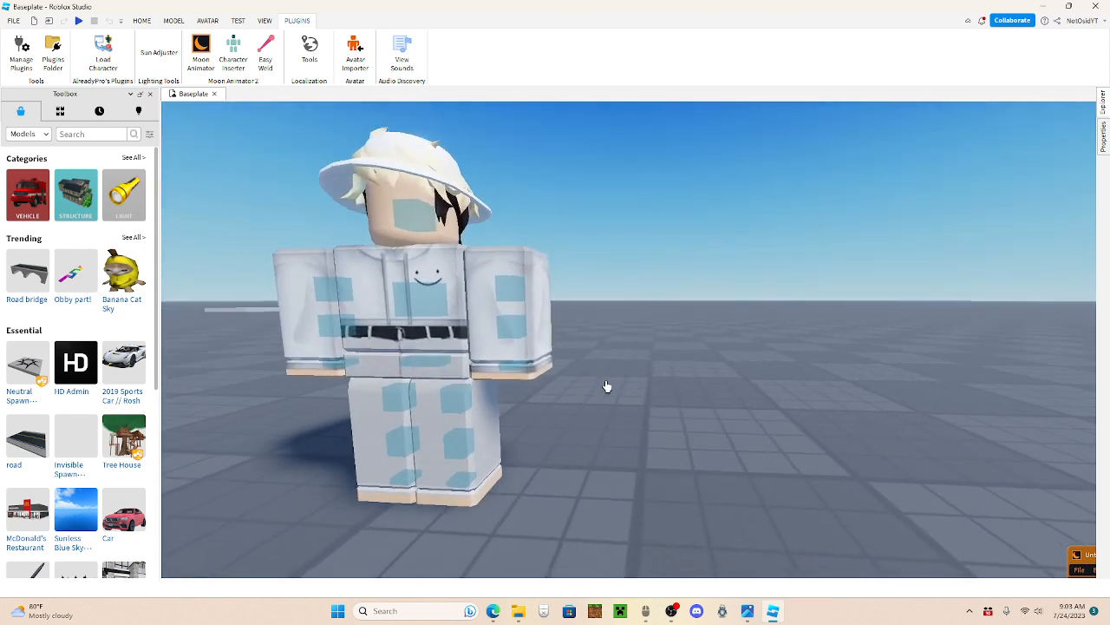
key("a")
scroll(502, 385, "up", 1)
scroll(483, 385, "down", 1)
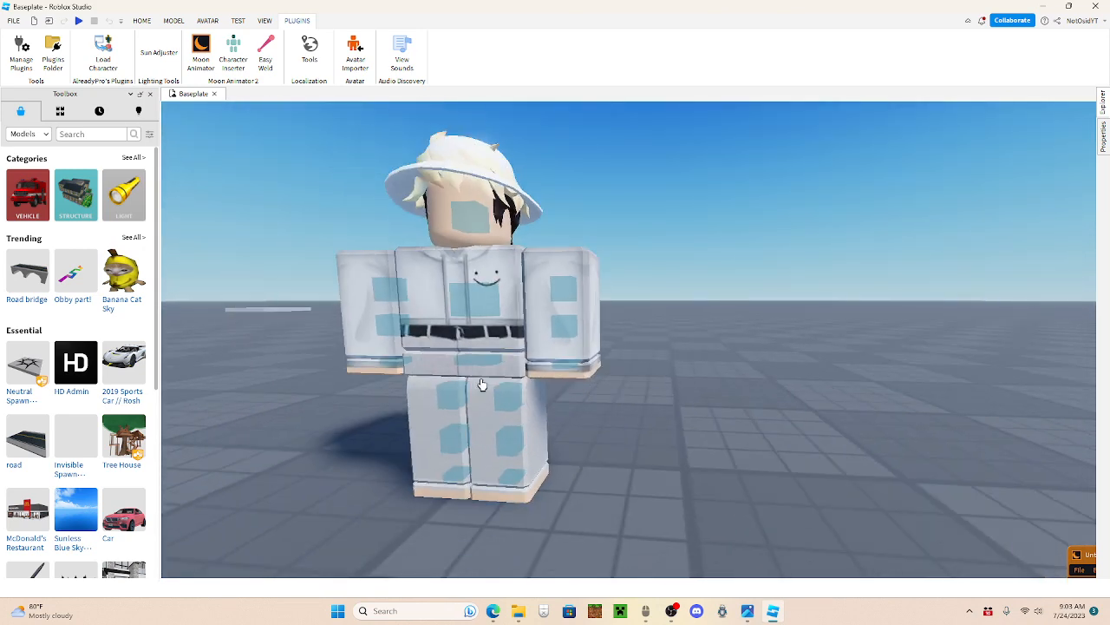
left_click(482, 366)
mouse_move(599, 376)
left_mouse_down()
mouse_move(613, 382)
mouse_move(617, 364)
mouse_move(609, 368)
left_mouse_up()
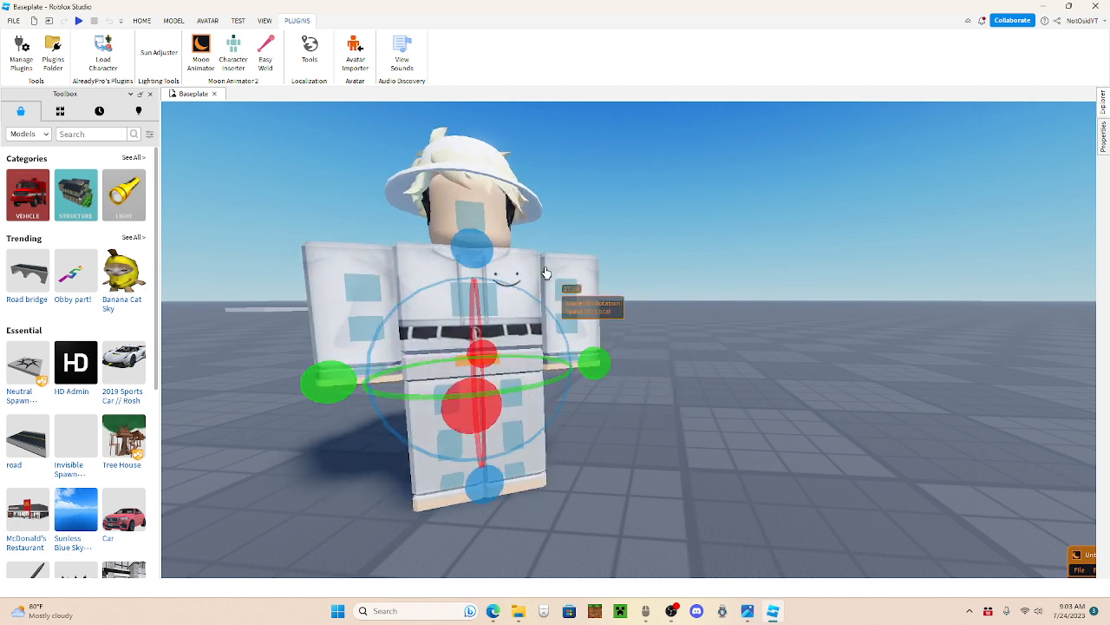
Step: Try bending the character's head far over the torso, then return it to an upright pose
left_click(504, 233)
mouse_move(475, 225)
left_mouse_down()
mouse_move(483, 242)
mouse_move(477, 213)
left_mouse_up()
left_click(453, 176)
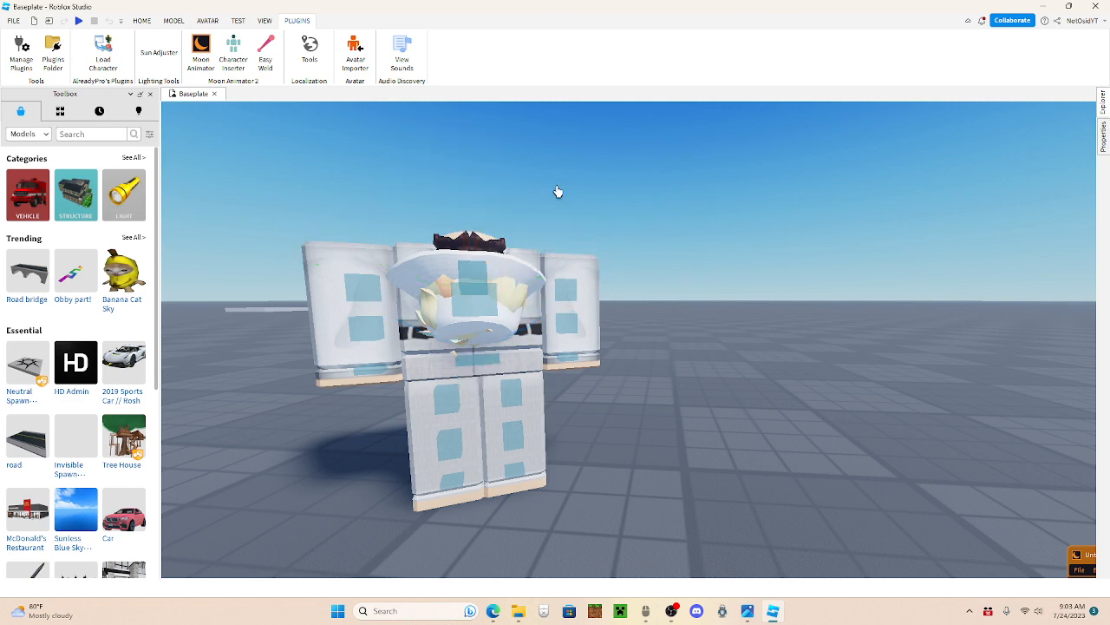
right_click(557, 190)
key("d")
left_click(643, 275)
left_click_drag(617, 179, 753, 216)
left_click_drag(790, 252, 799, 254)
left_click(803, 255)
right_click(804, 255)
Step: Rotate both of the character's legs outward into a spread stance
key("w")
key("s")
key("w")
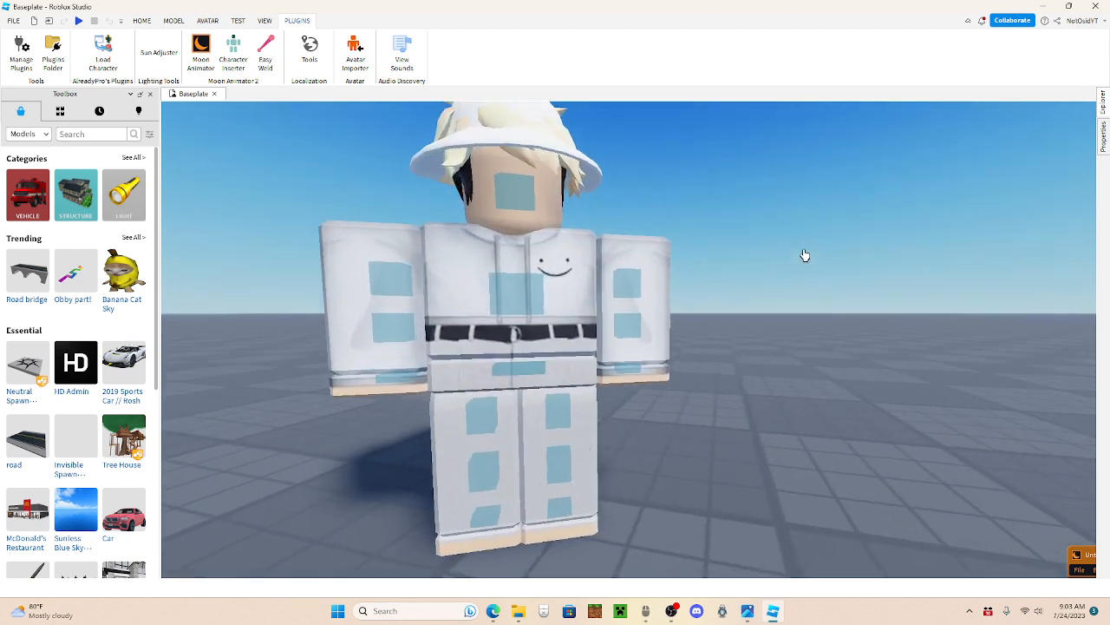
key("s")
left_click(505, 417)
left_click_drag(506, 252, 548, 275)
left_click(567, 398)
Step: Rotate both upper arms of the character slightly away from the body and deselect the joints
left_click(438, 281)
left_click_drag(450, 146, 473, 152)
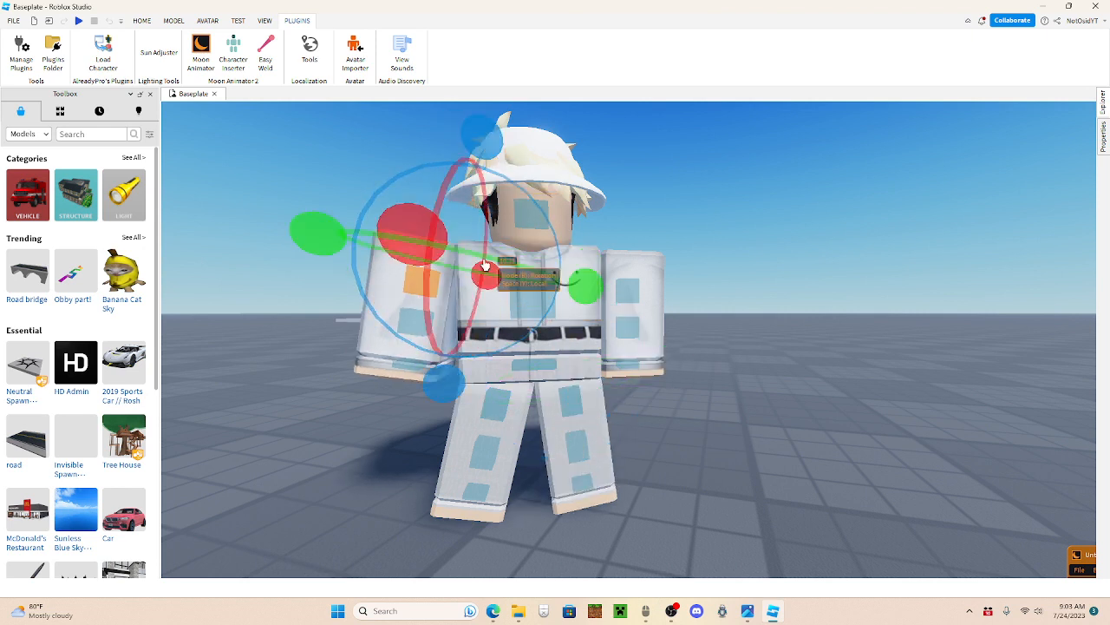
left_click_drag(415, 244, 407, 262)
left_click(634, 298)
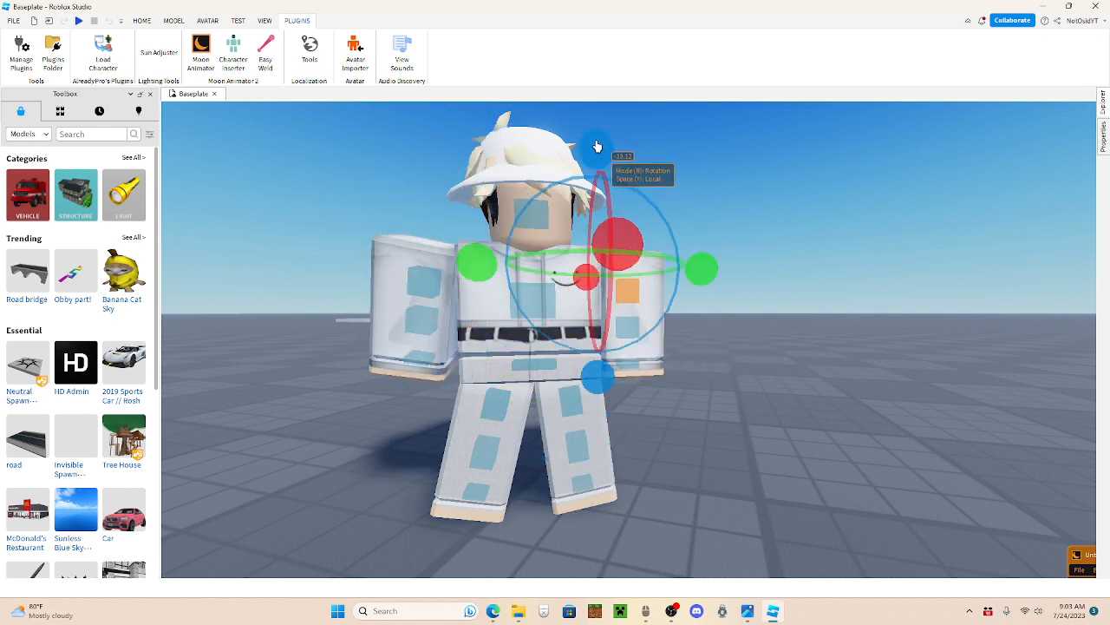
left_click_drag(595, 142, 573, 155)
left_click(721, 156)
right_click(720, 156)
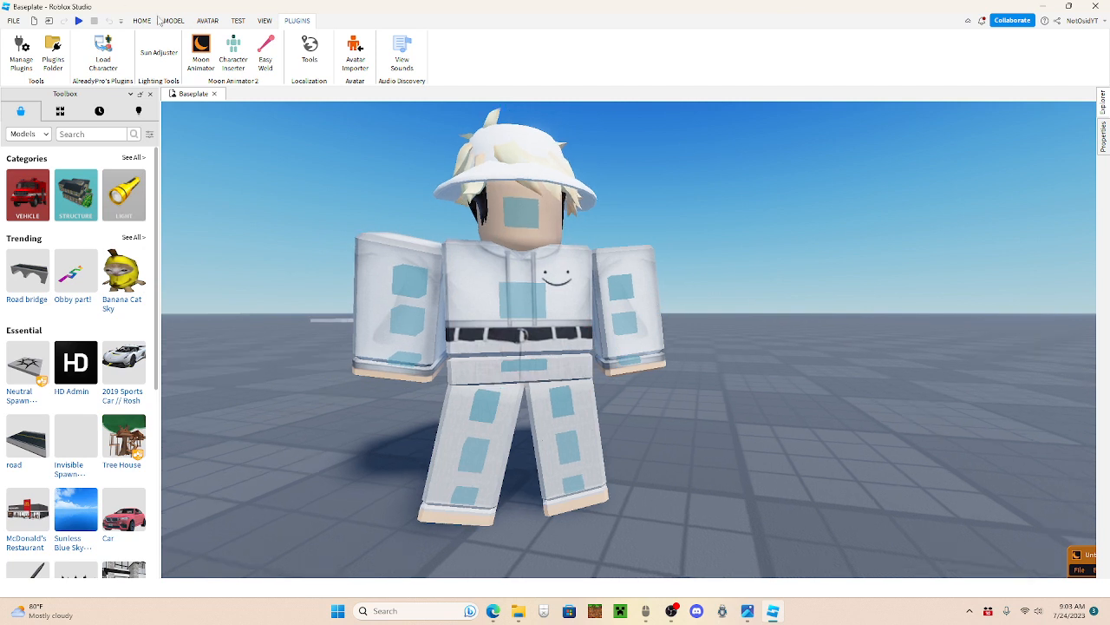
Step: Turn the character's head slightly to the side with the Moon Animator rotation handles
left_click(141, 20)
left_click(110, 49)
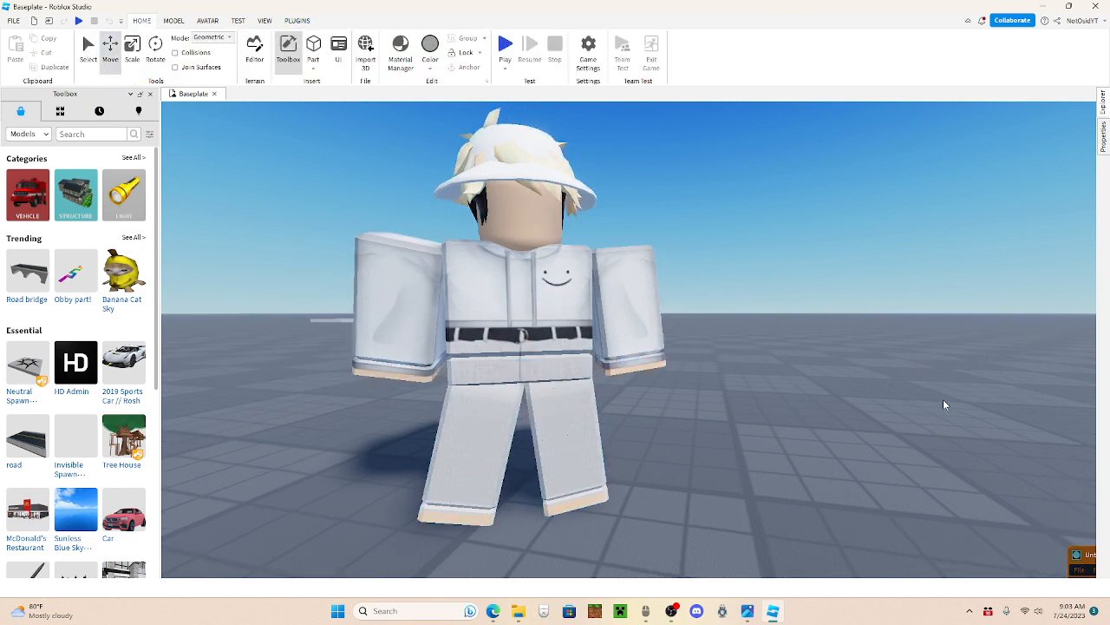
left_click(1078, 553)
left_click(530, 225)
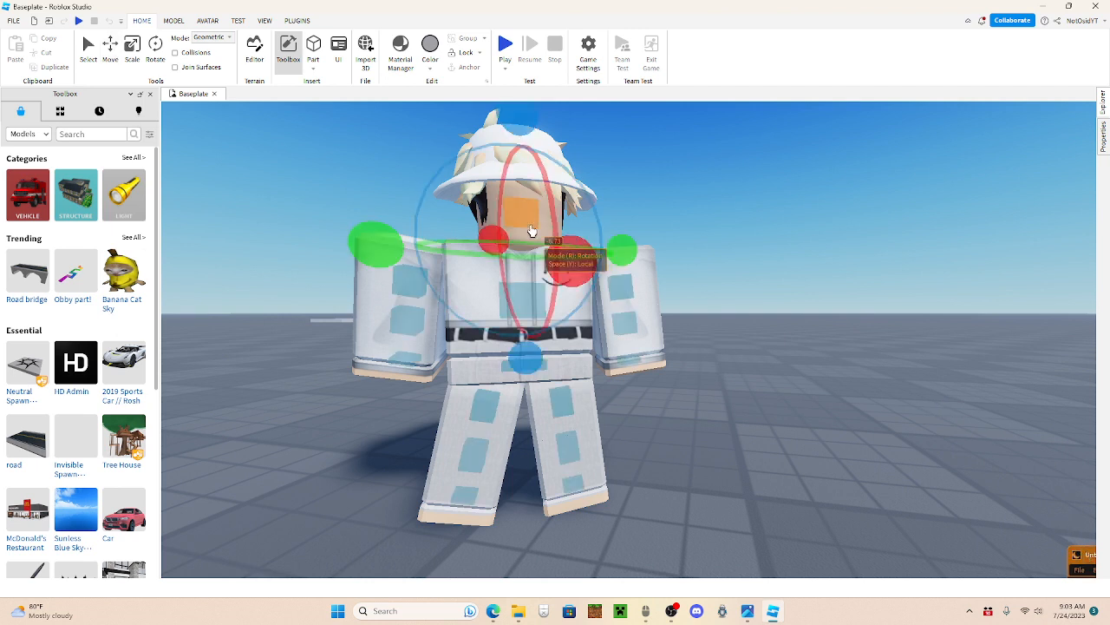
left_click_drag(624, 251, 639, 257)
left_click(738, 237)
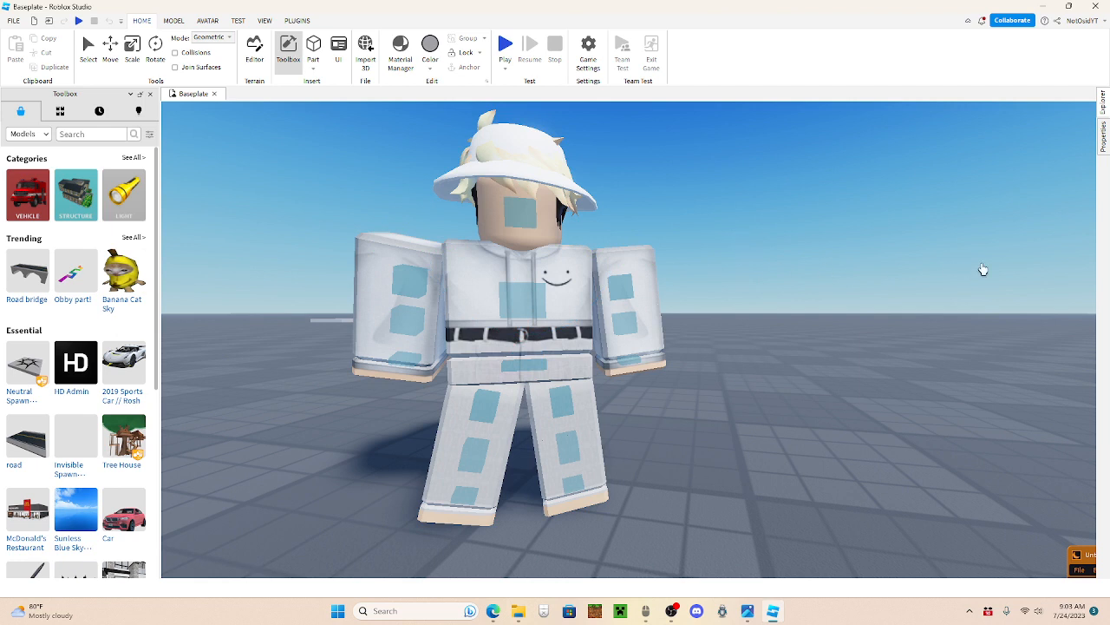
Step: Delete the SpawnLocation and the Baseplate from the Workspace
left_click(1103, 111)
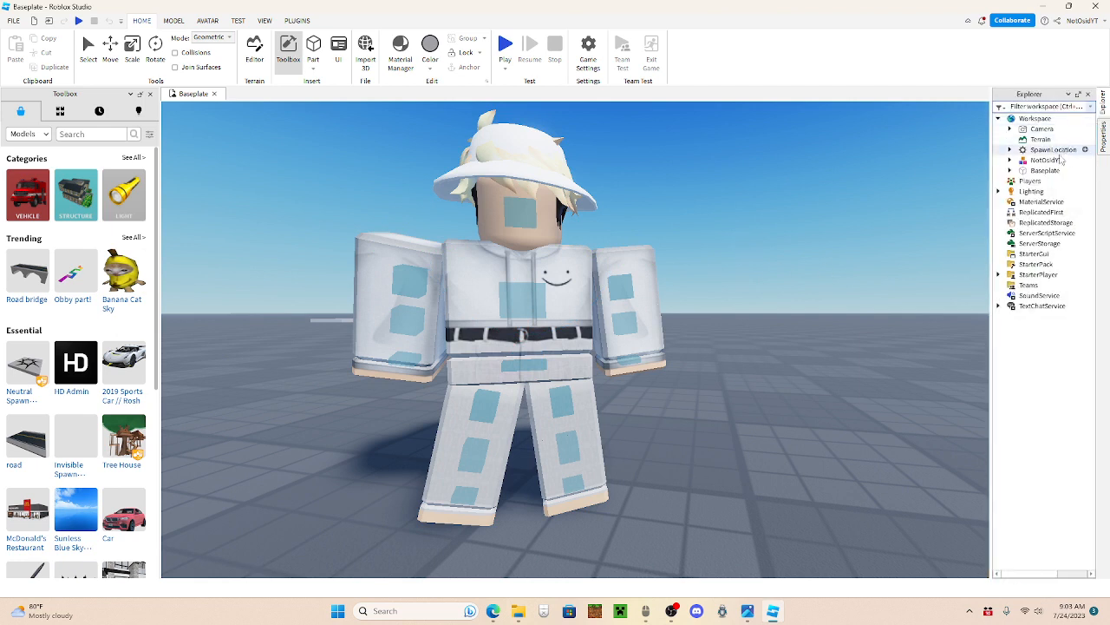
left_click(1053, 149)
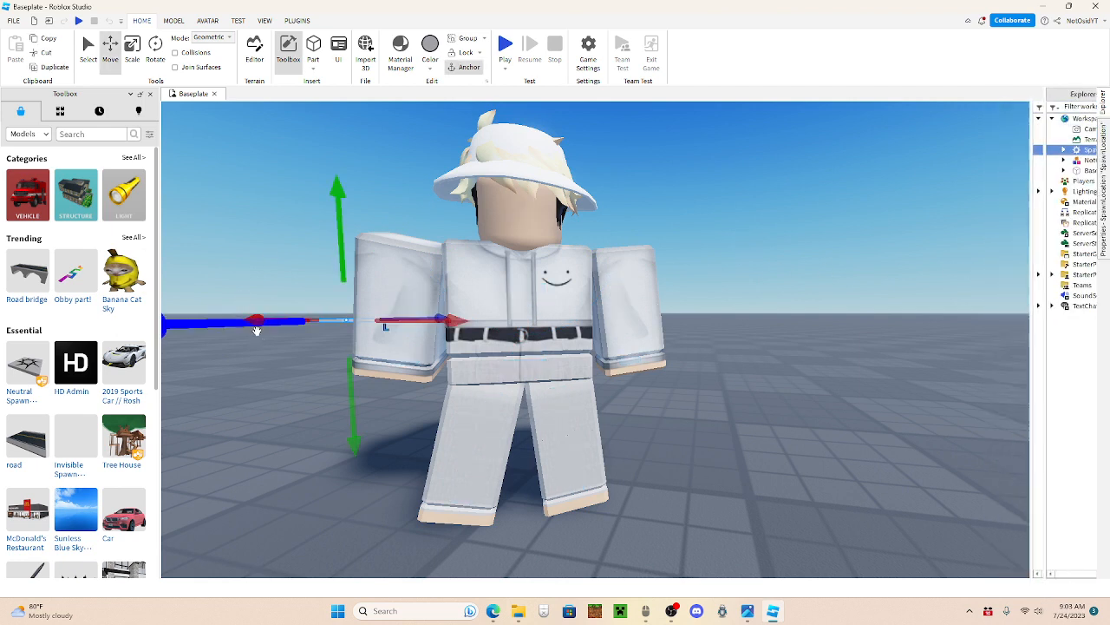
left_click(385, 326)
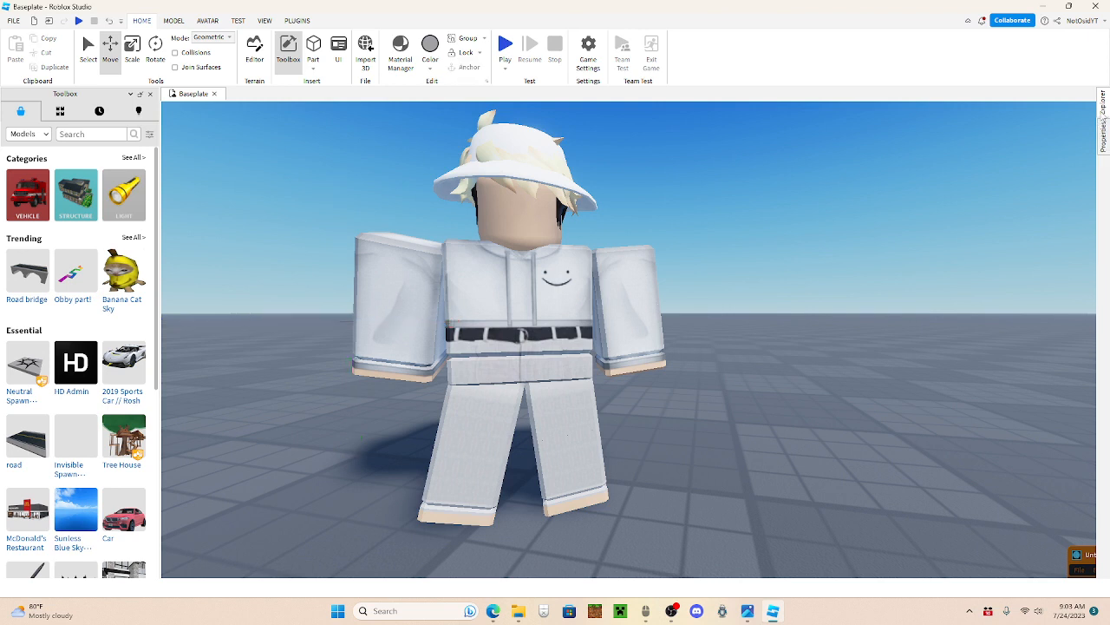
mouse_move(1105, 113)
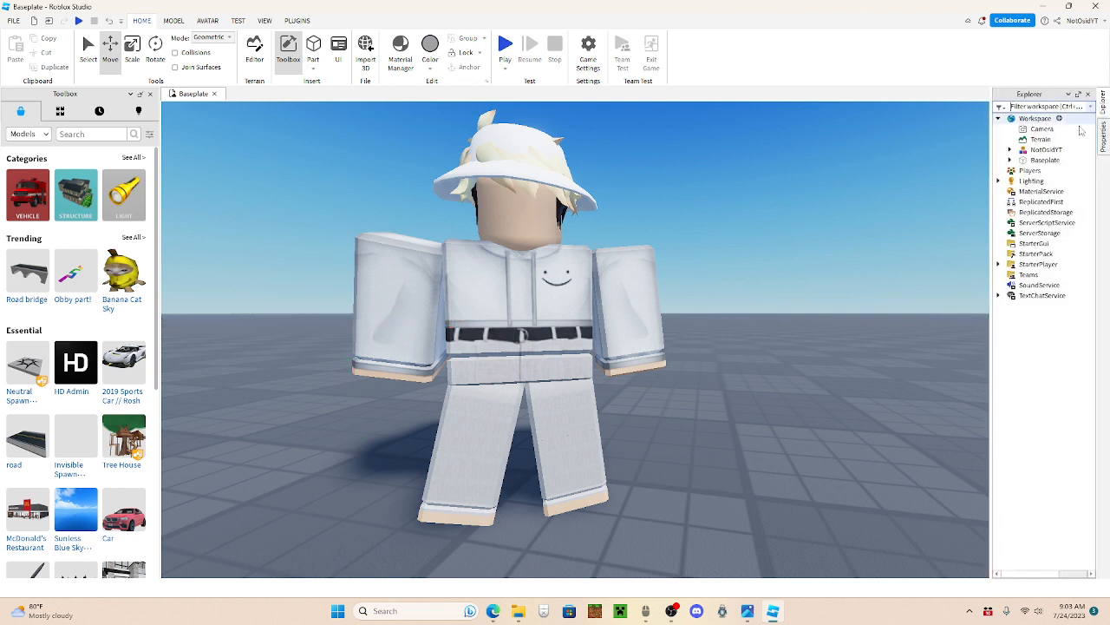
left_click(1052, 161)
key("Delete")
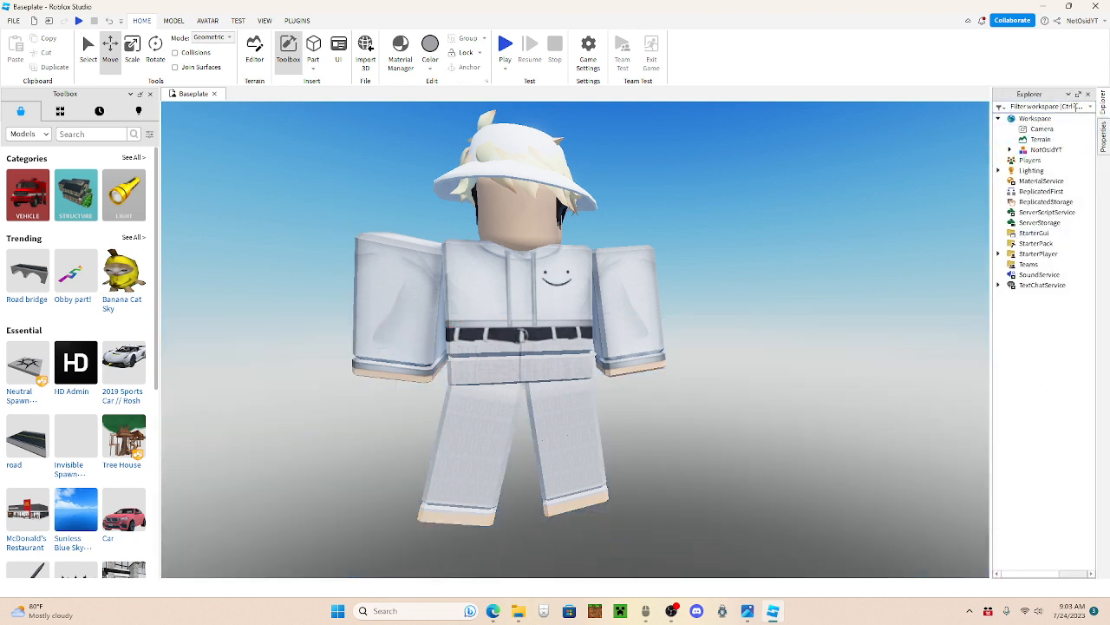
Step: Return to the rig animation and fine-tune the rotation of the character's head
left_click(1081, 555)
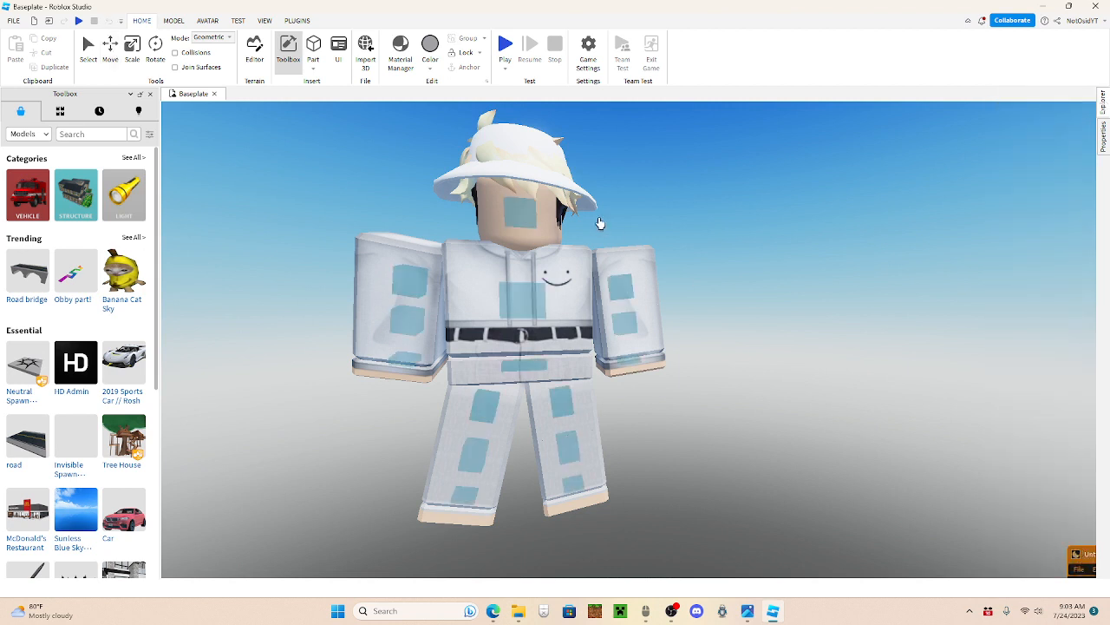
left_click(536, 213)
left_click_drag(645, 255, 650, 252)
left_click(657, 217)
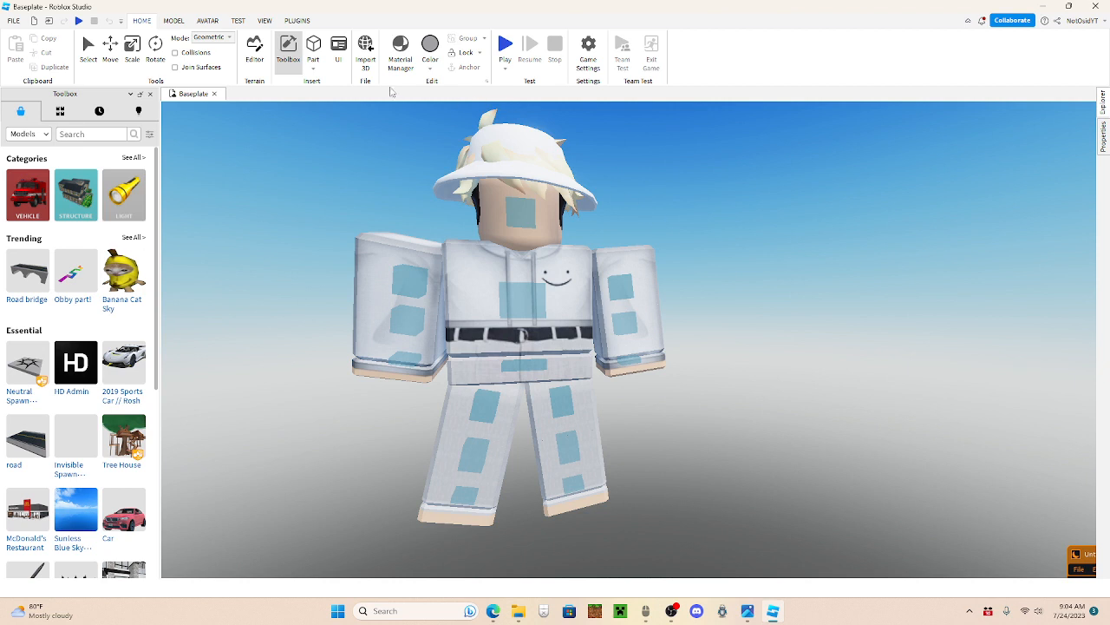
Step: Insert a block part and move it down and back until it sits behind the character
left_click(317, 73)
left_click(326, 80)
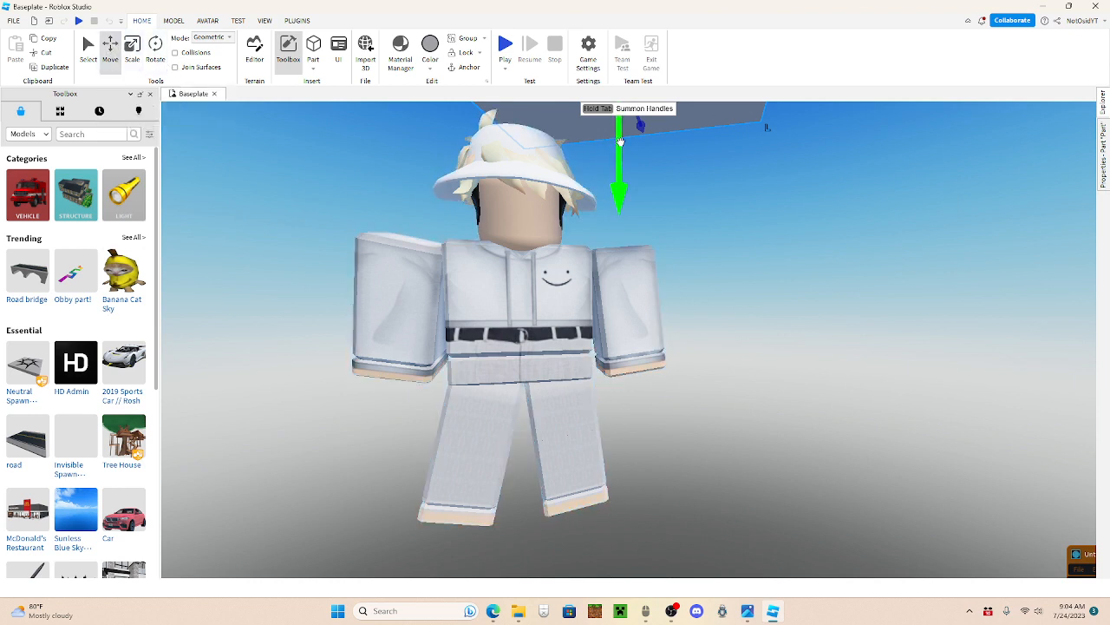
left_click_drag(619, 141, 598, 165)
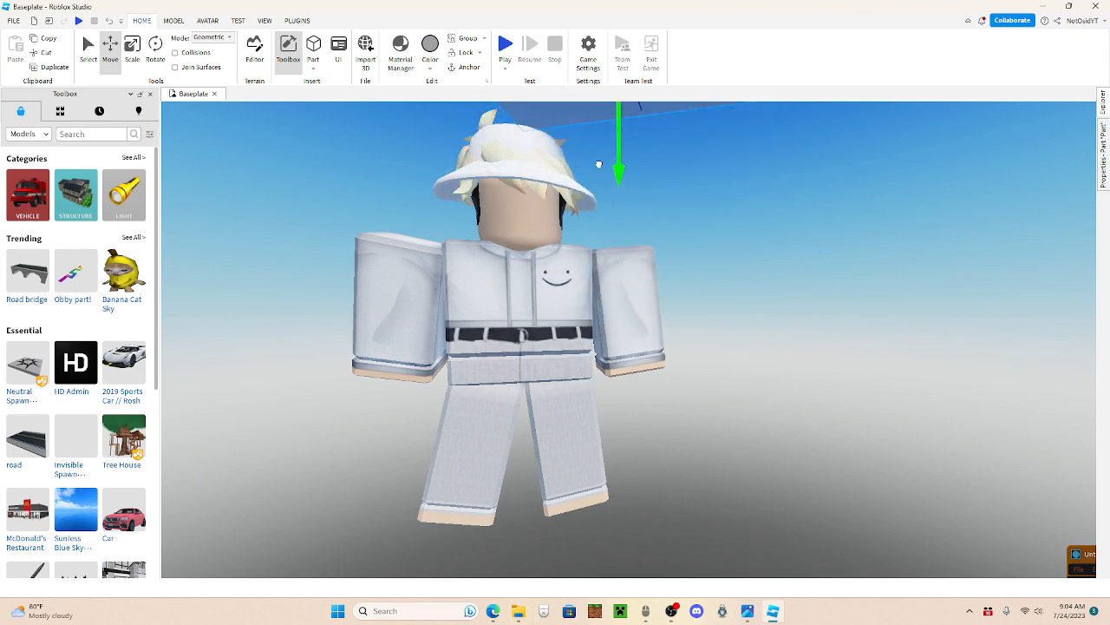
left_click_drag(643, 133, 637, 408)
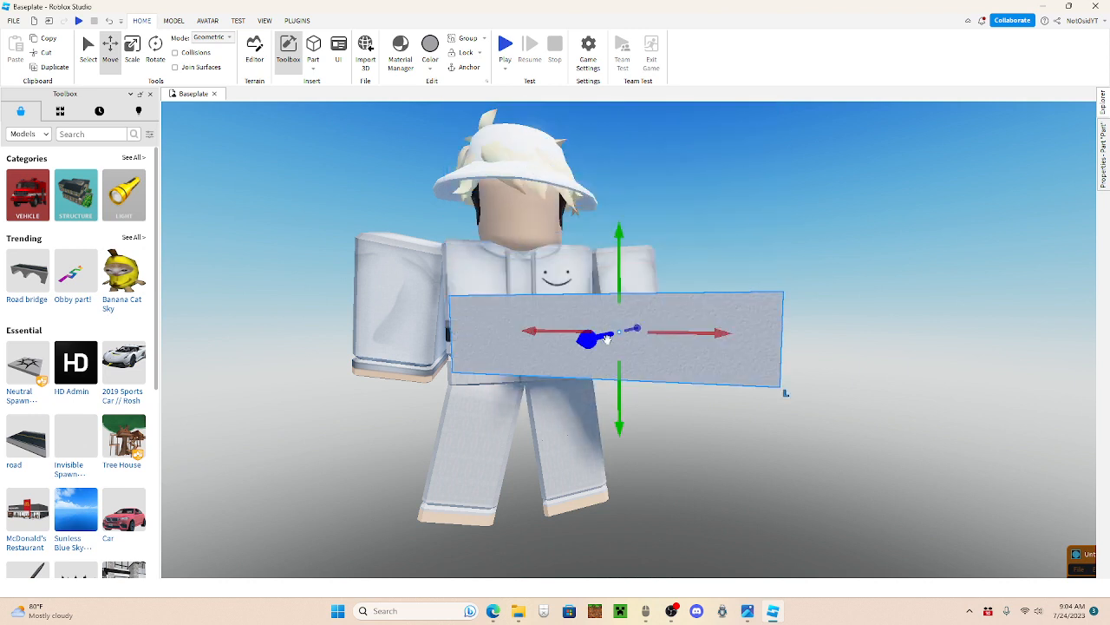
left_click_drag(606, 339, 642, 324)
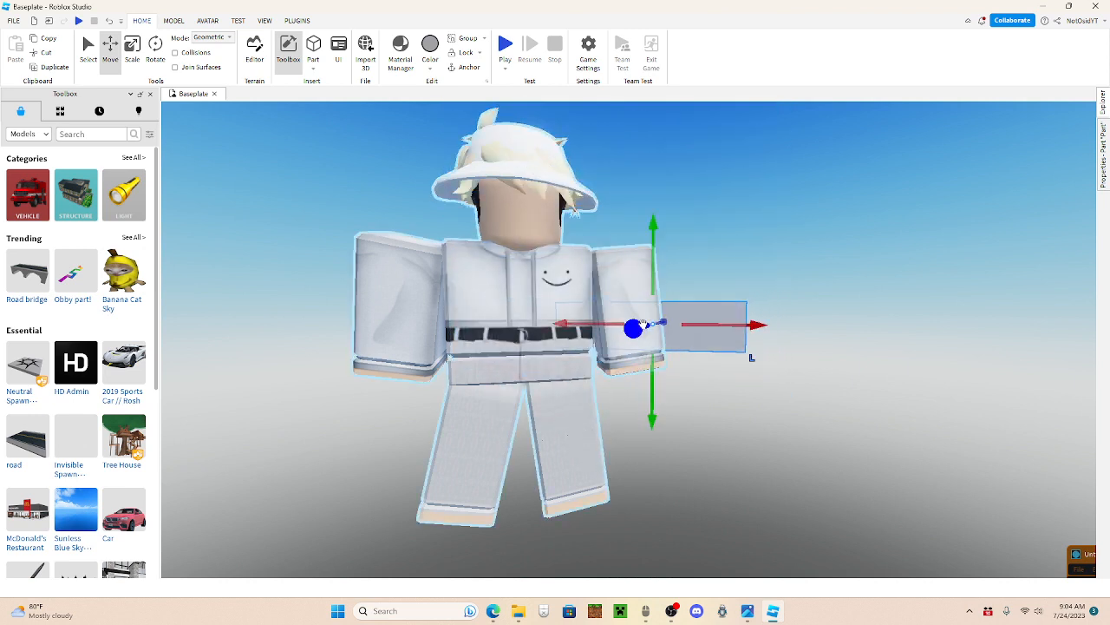
Step: Scale the part in width and height into a large wall that fills the view behind the character
left_click(131, 57)
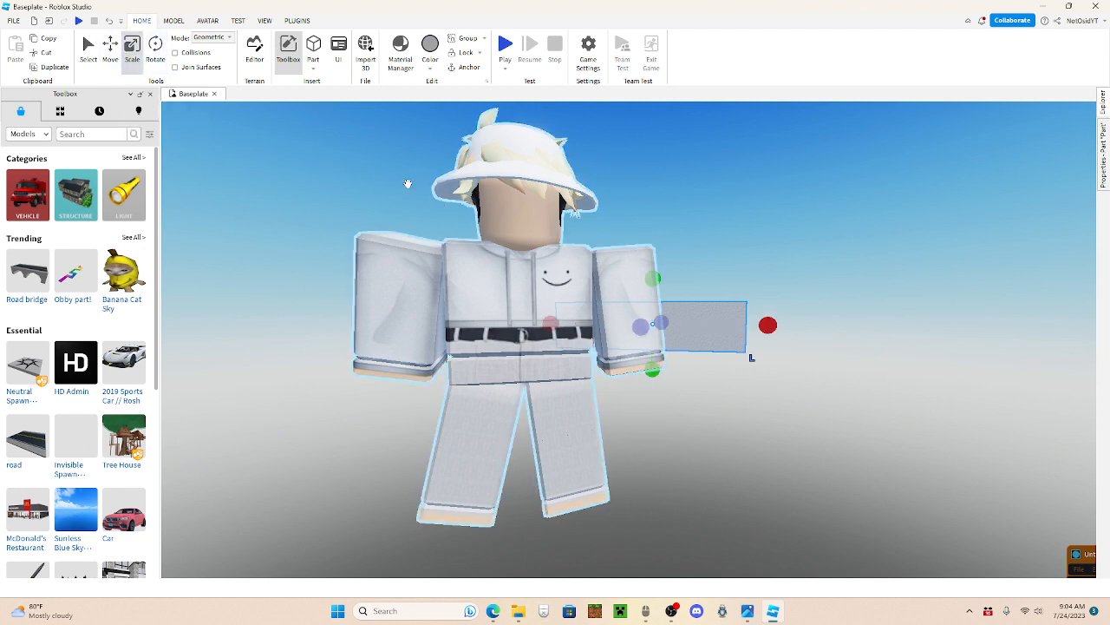
left_click_drag(651, 368, 631, 509)
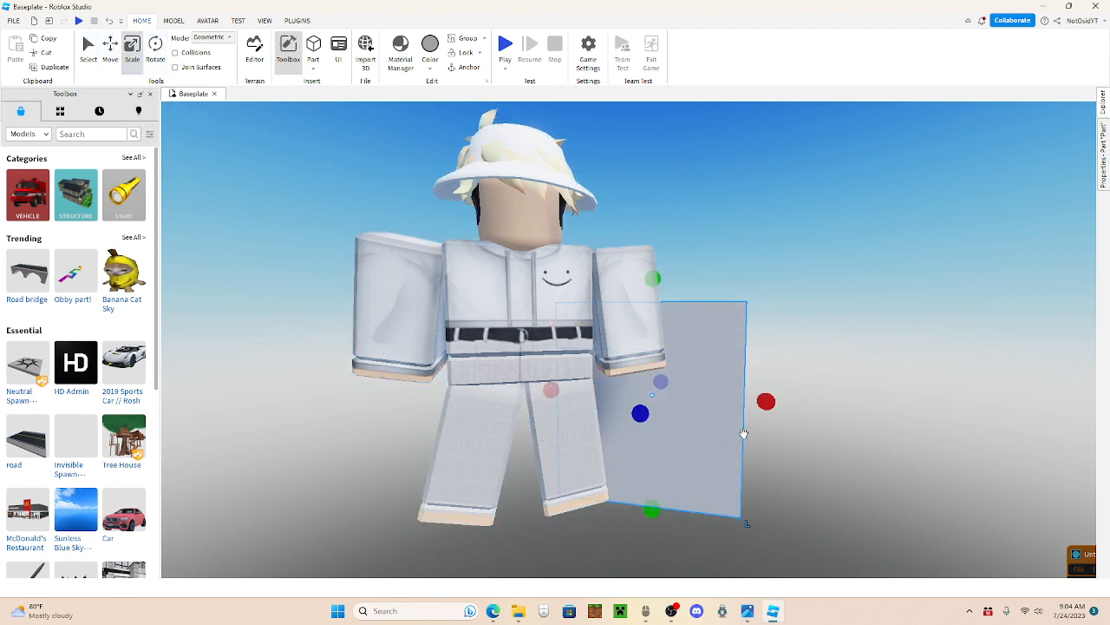
left_click_drag(766, 401, 1068, 376)
left_click_drag(754, 278, 753, 130)
left_click_drag(552, 332, 285, 327)
left_click_drag(572, 150, 571, 88)
left_click_drag(576, 501, 565, 564)
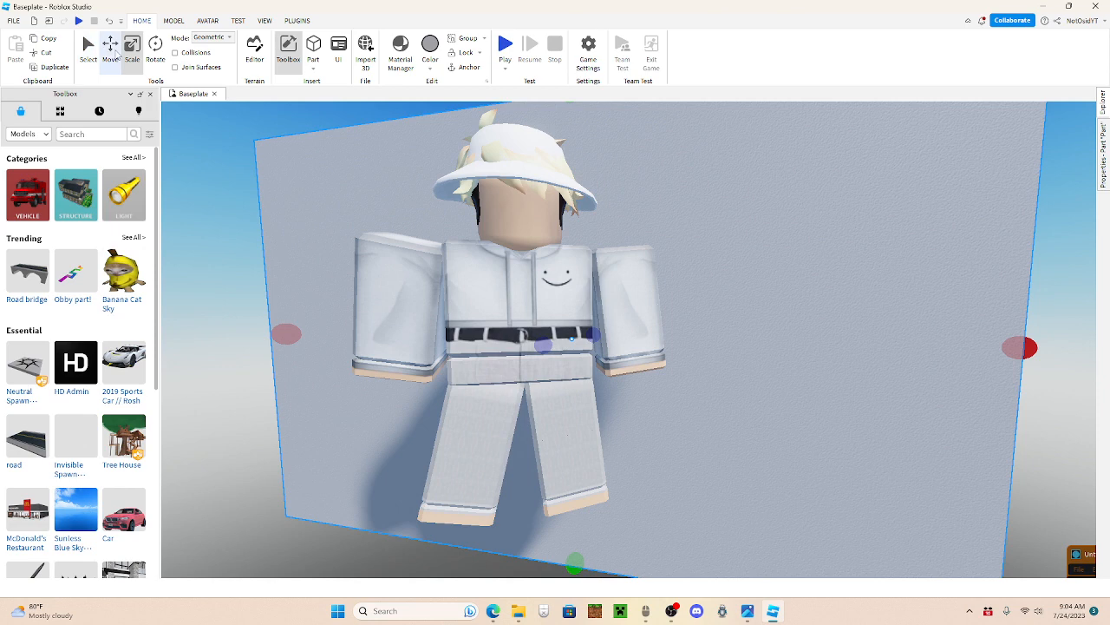
left_click_drag(288, 333, 195, 332)
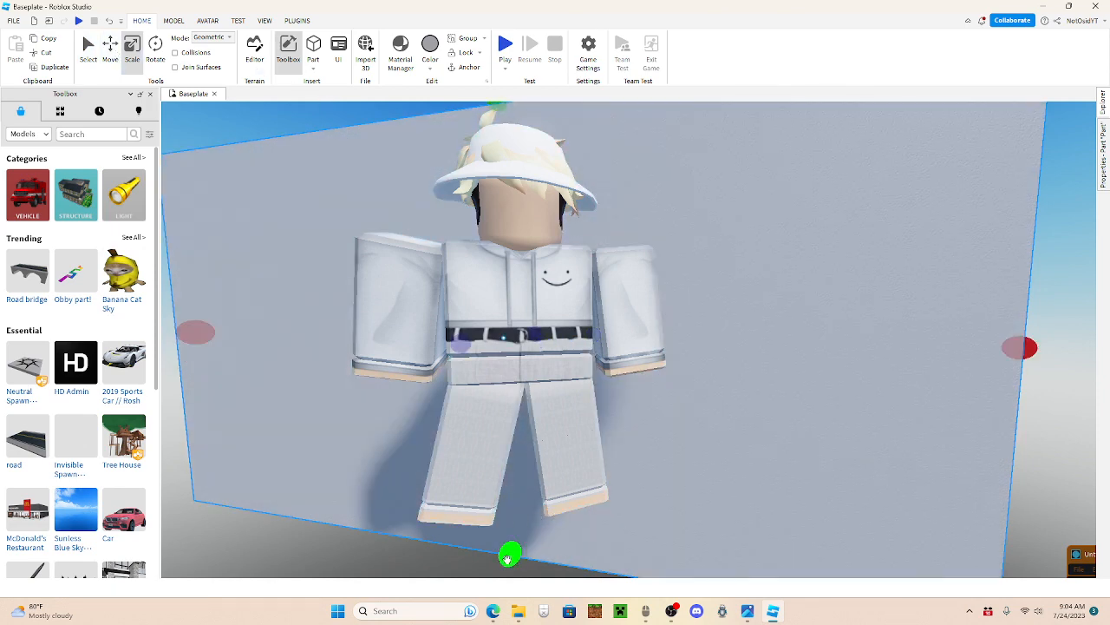
left_click_drag(508, 556, 508, 572)
Step: Color the backdrop wall bright green and deselect it
left_click(429, 69)
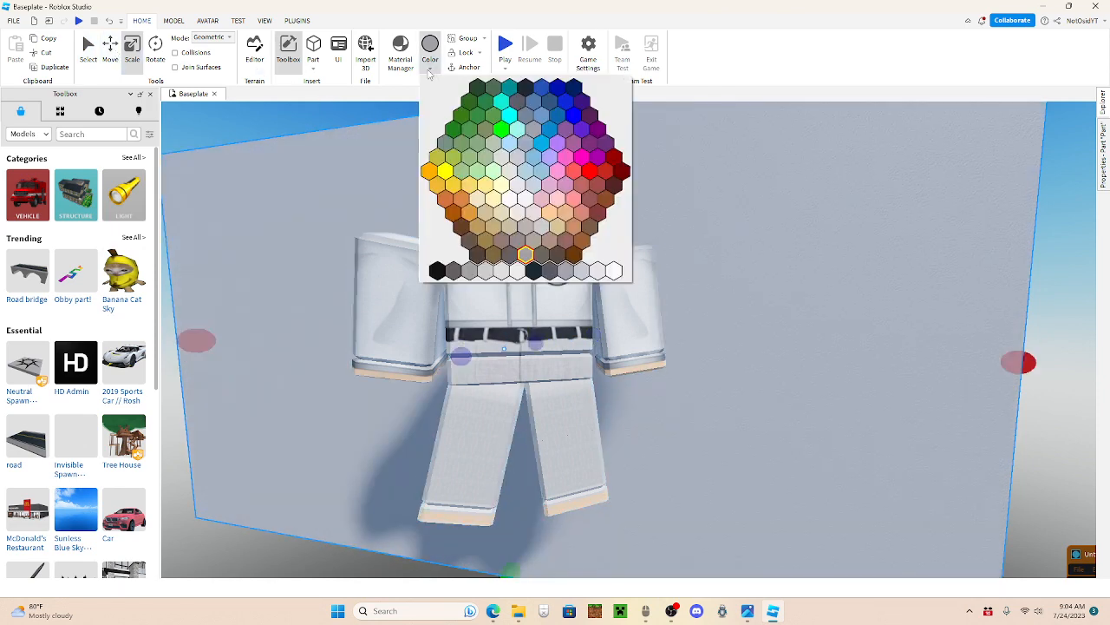
left_click(503, 129)
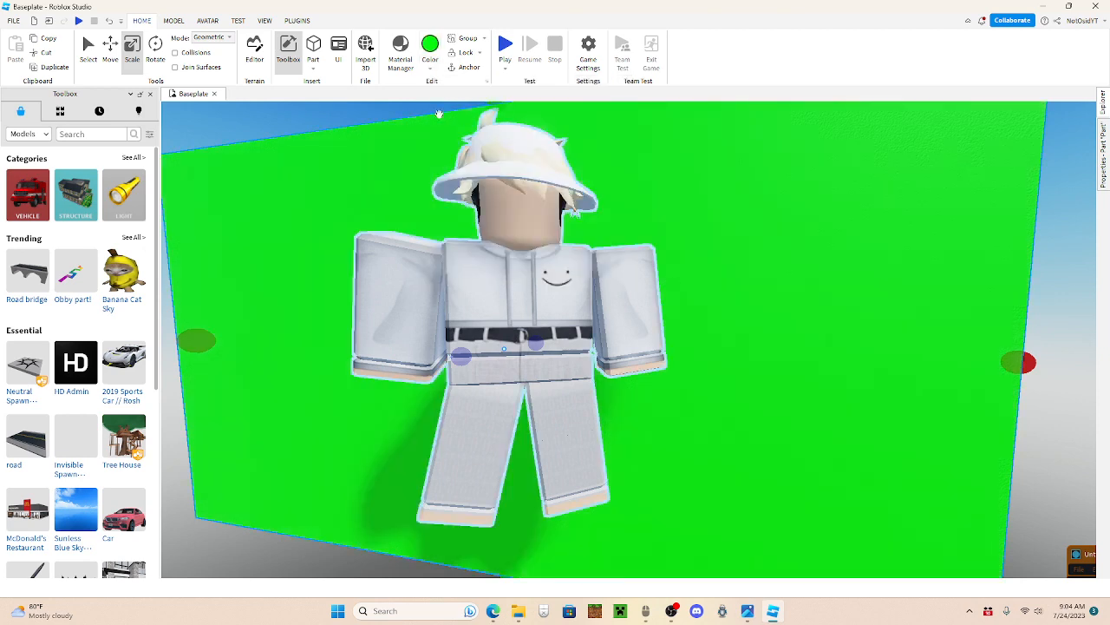
left_click(347, 116)
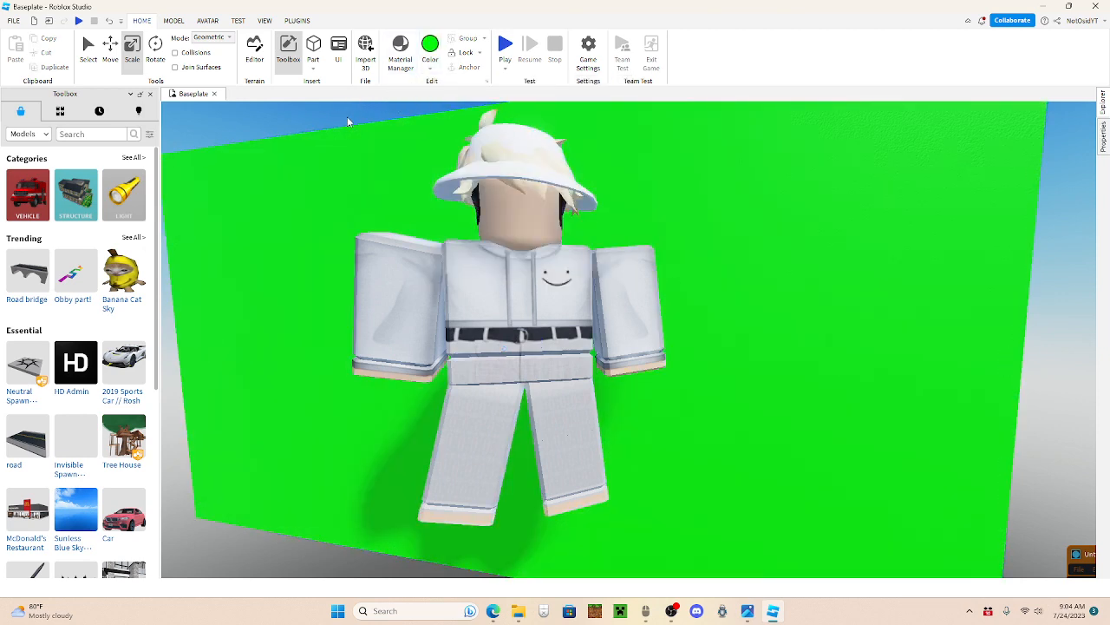
Step: Capture a rectangular screen snip of the posed character against the green wall
key("super+shift+s")
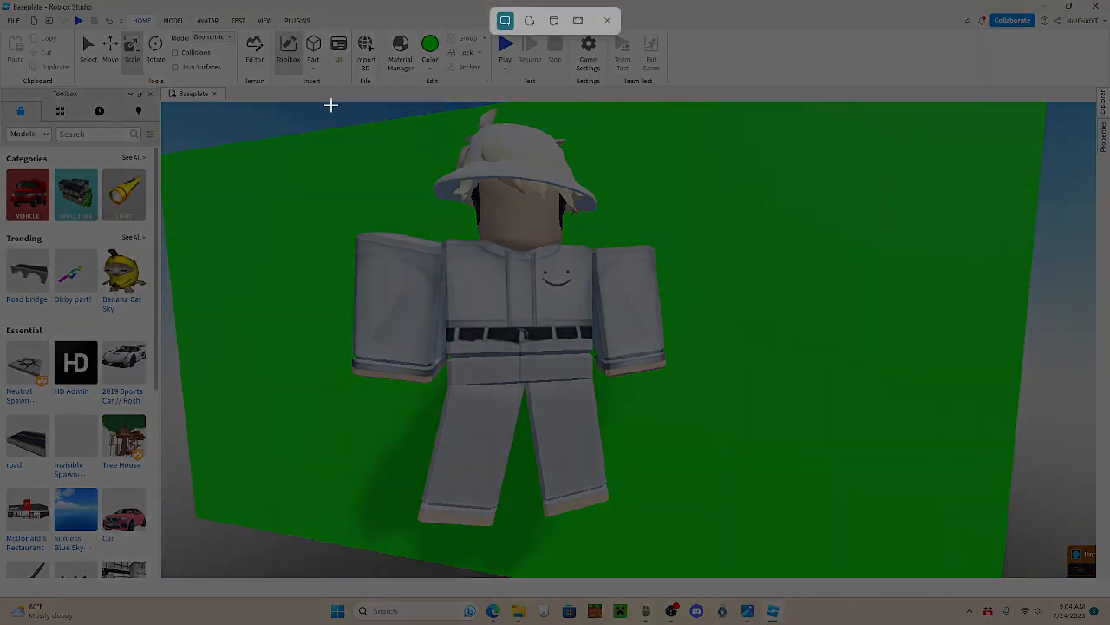
left_click_drag(331, 105, 709, 548)
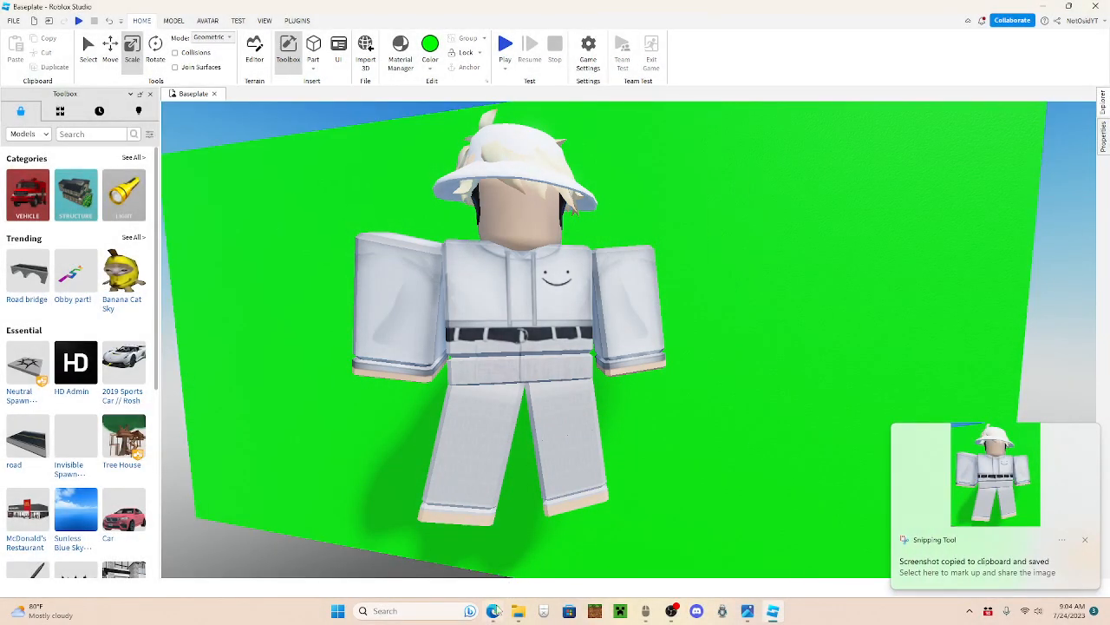
Step: Switch to the web browser and open Photopea in a new tab
mouse_move(495, 610)
left_click(499, 560)
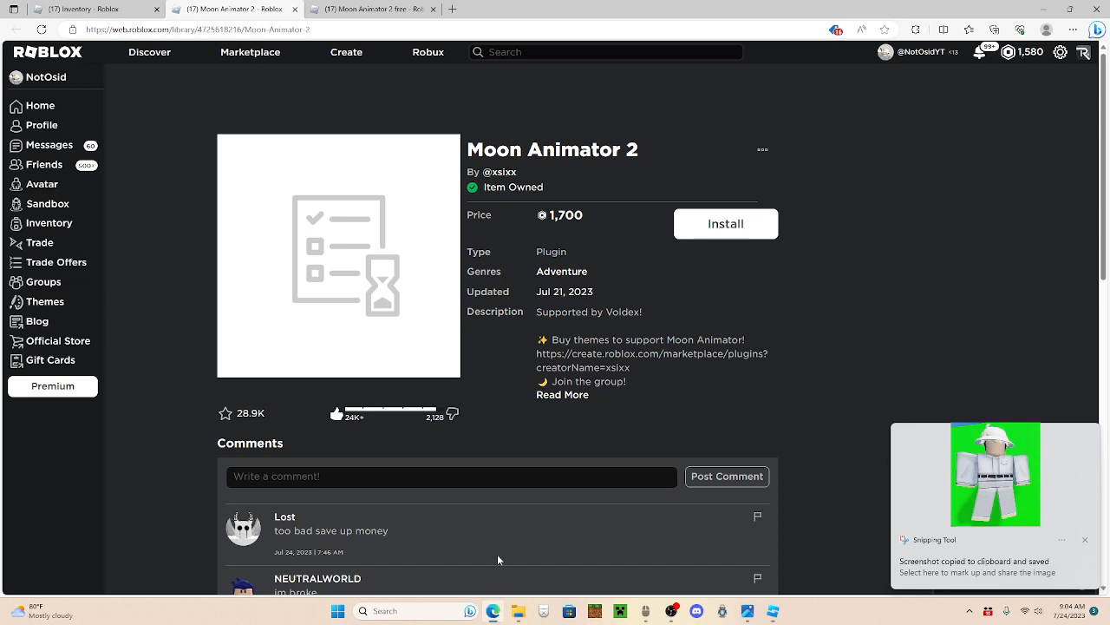
left_click(452, 8)
type("pho")
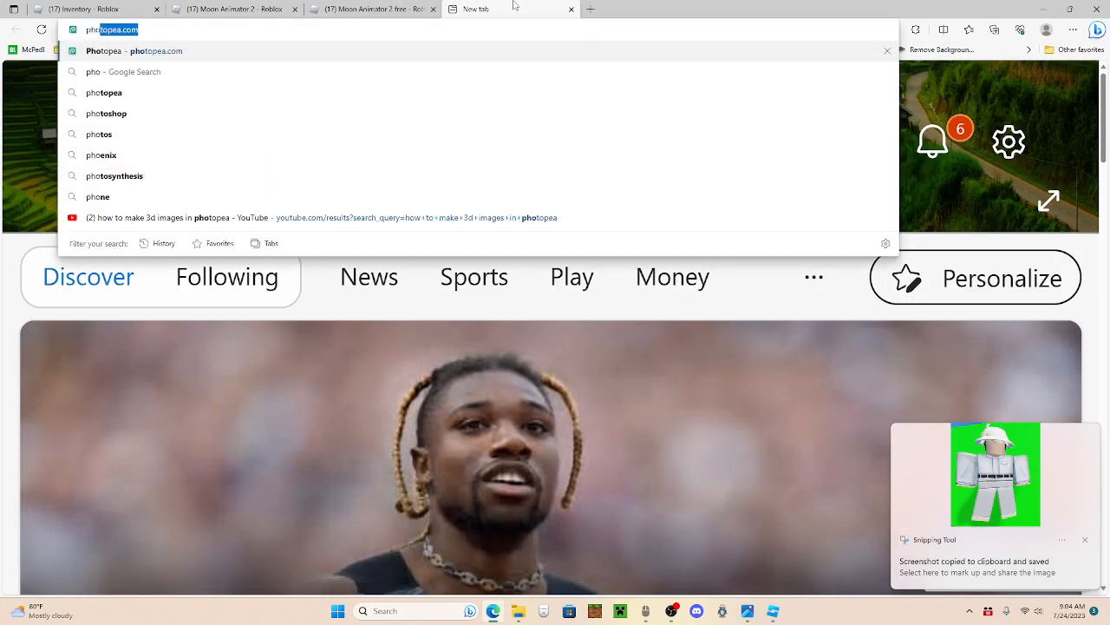
key("Return")
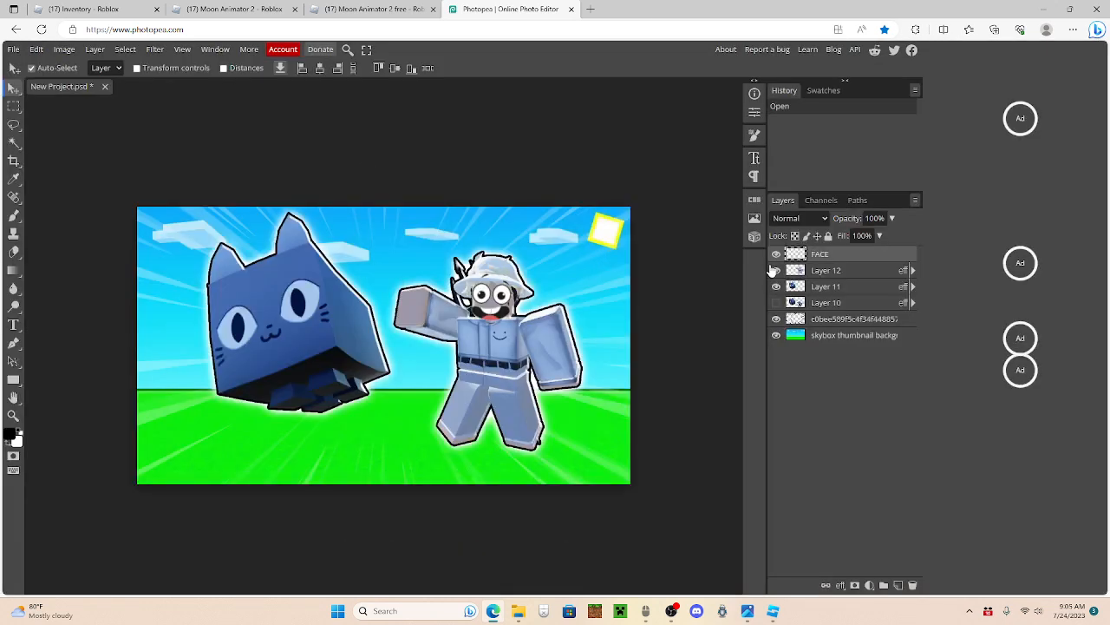
Step: Delete the old thumbnail project's layers, including the skybox background, and replace them with the pasted character snip
key("Delete")
key("Delete")
key("Delete")
key("Delete")
key("Delete")
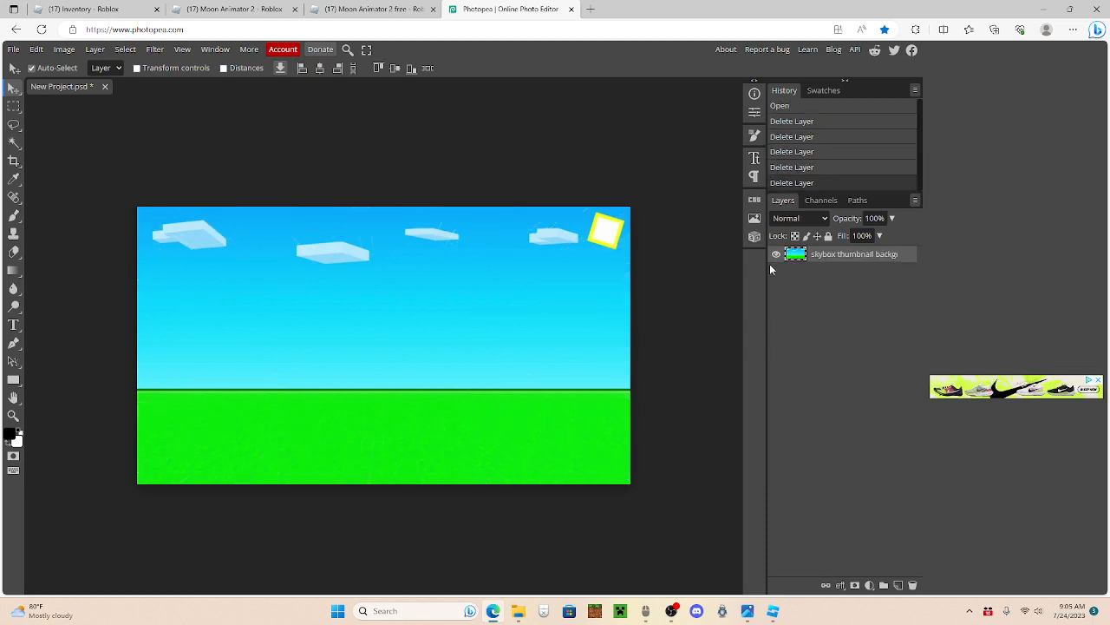
key("Delete")
key("ctrl+v")
left_click(841, 268)
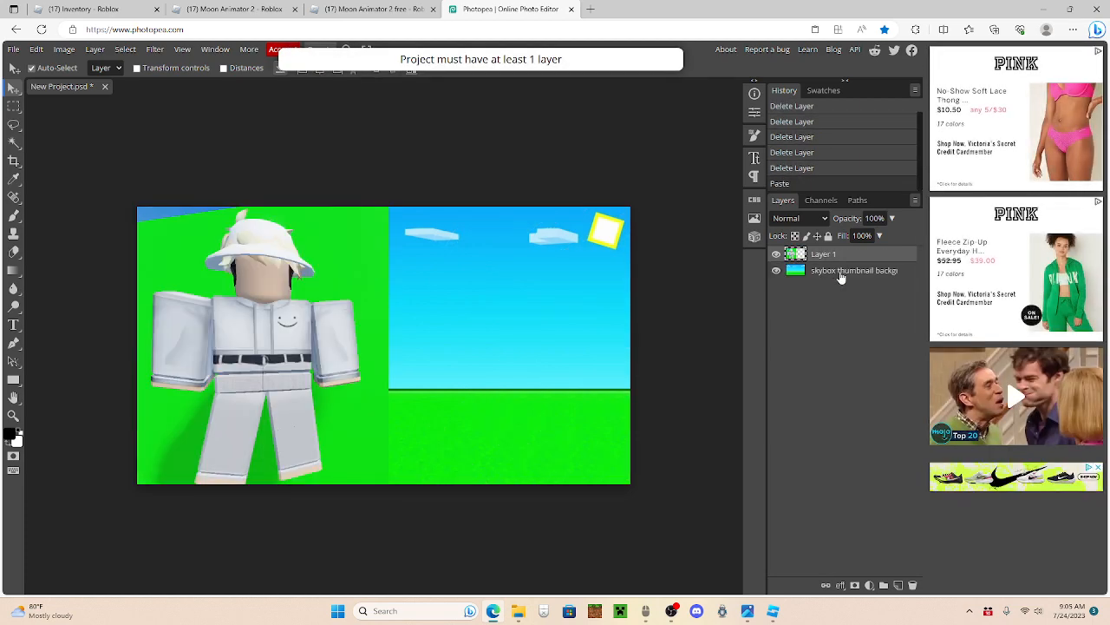
key("Delete")
left_click_drag(283, 312, 311, 303)
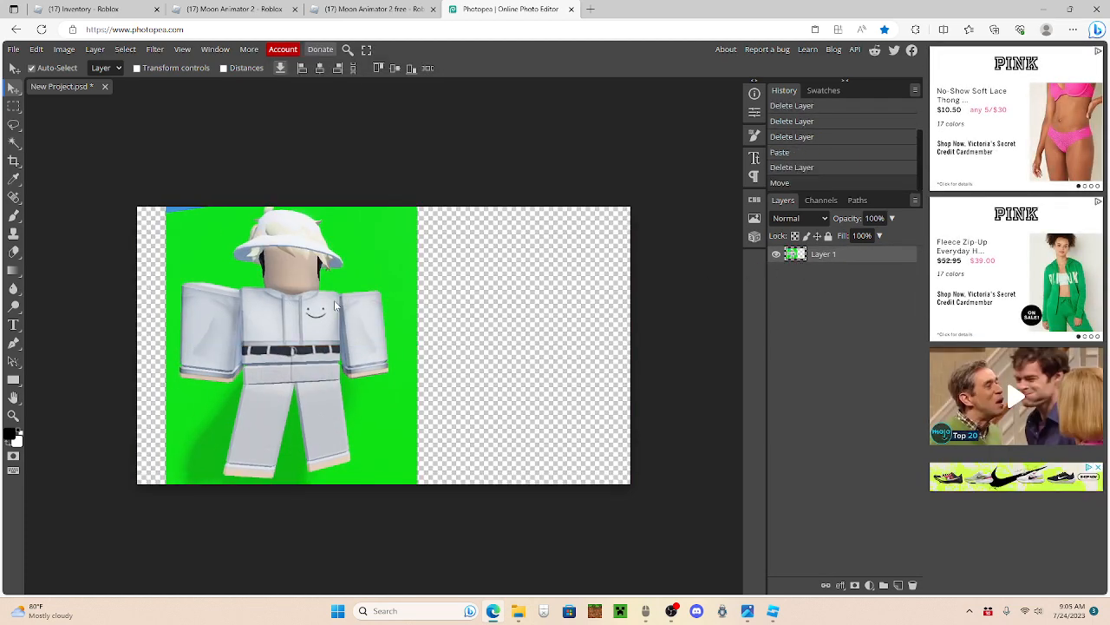
Step: Create a new project 1280 pixels wide and 720 pixels high with a white background
key("alt+ctrl+n")
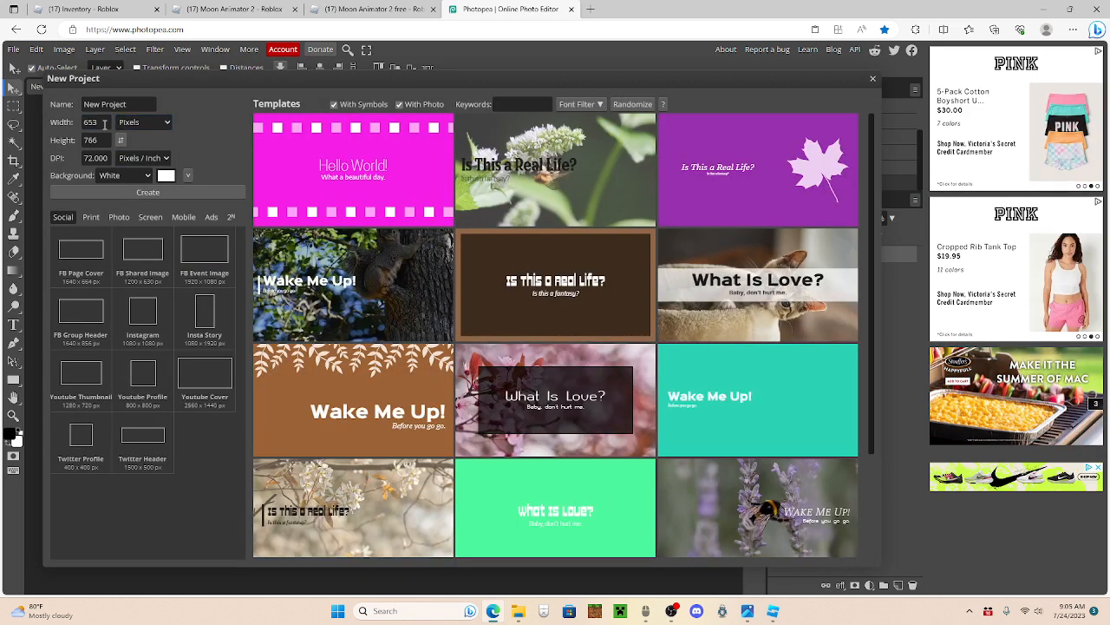
double_click(102, 124)
key("BackSpace")
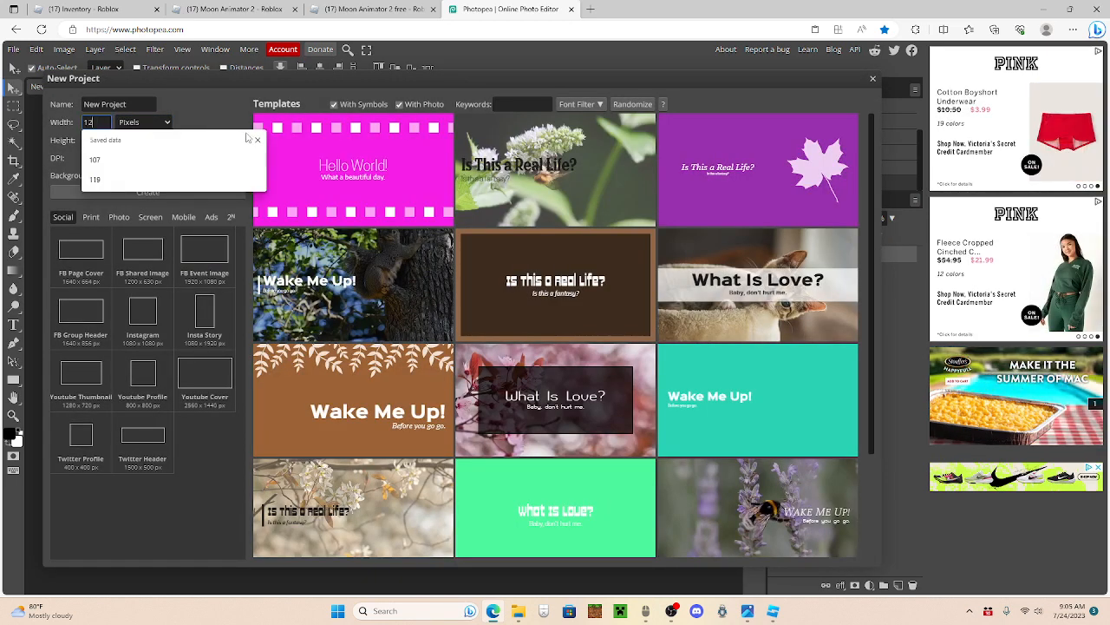
type("1280")
double_click(103, 140)
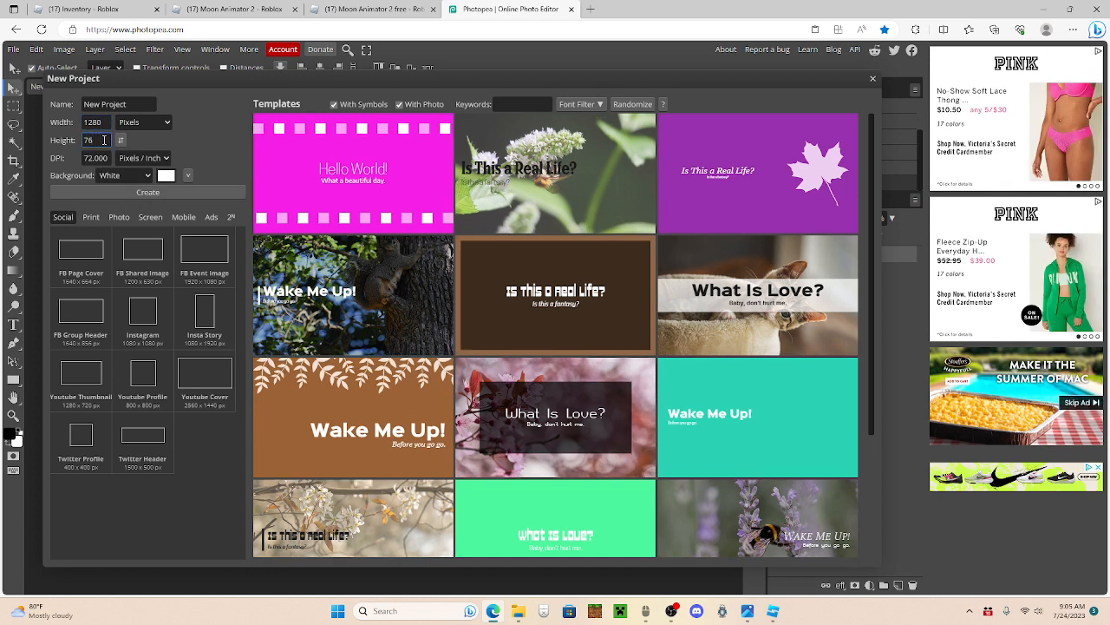
type("720")
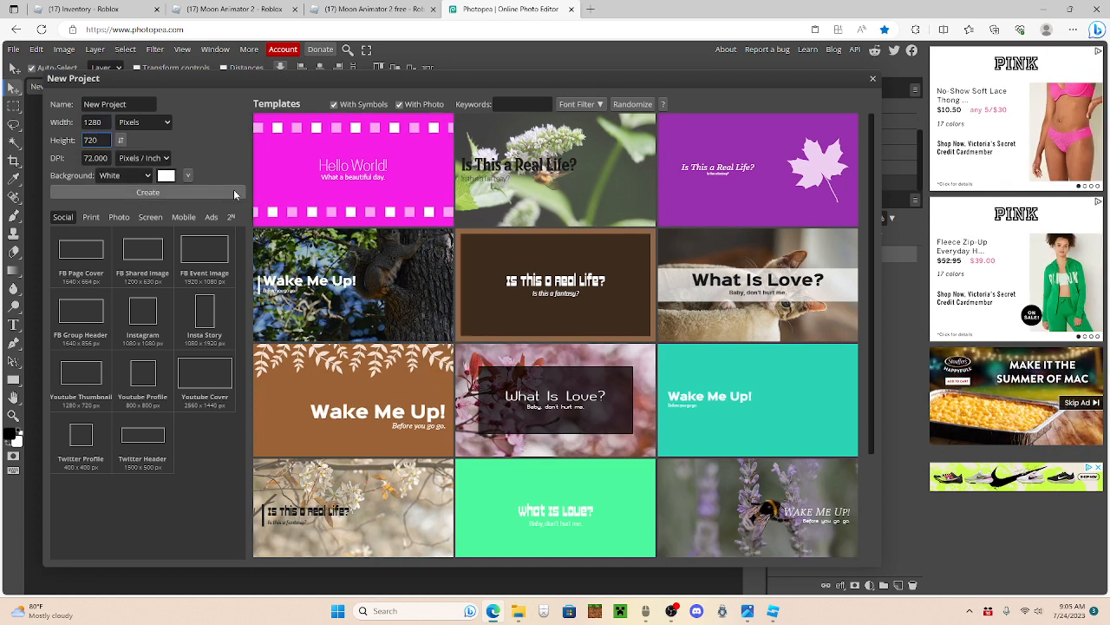
left_click(169, 192)
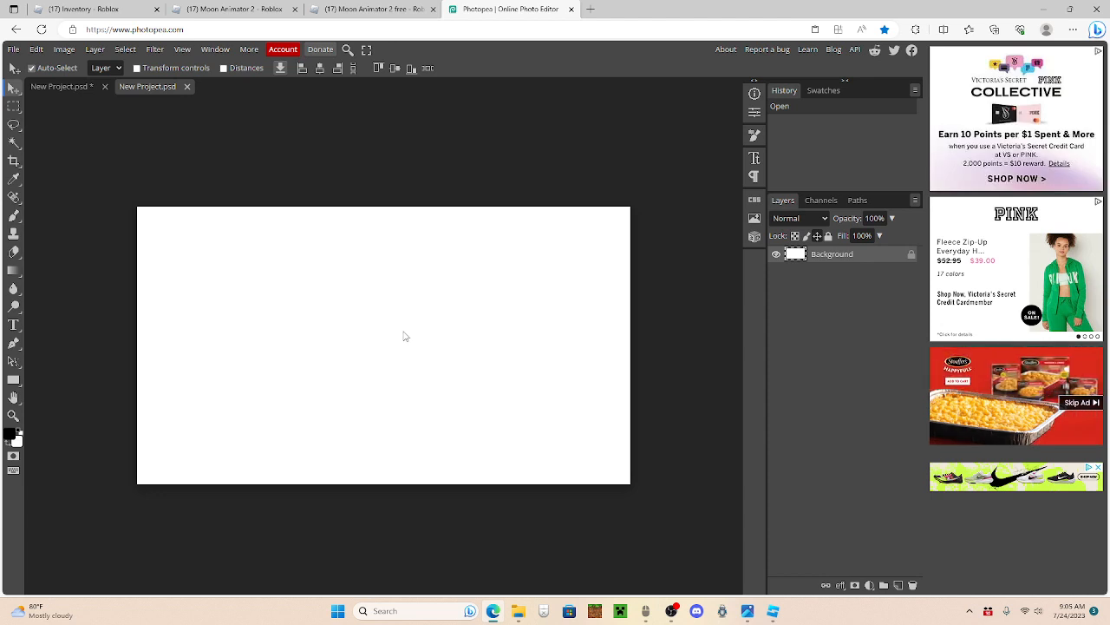
Step: Paste the character snip into the new project, scale it to about 82.5%, and place it slightly off-center on the canvas
key("ctrl+v")
left_click_drag(315, 338, 411, 324)
left_click(35, 51)
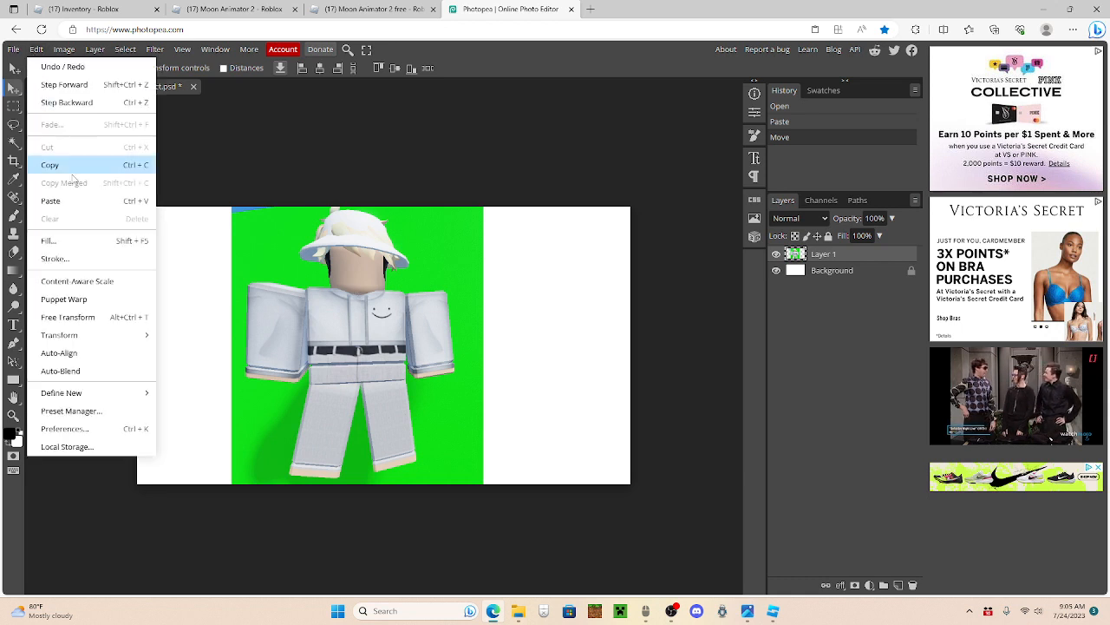
left_click(109, 316)
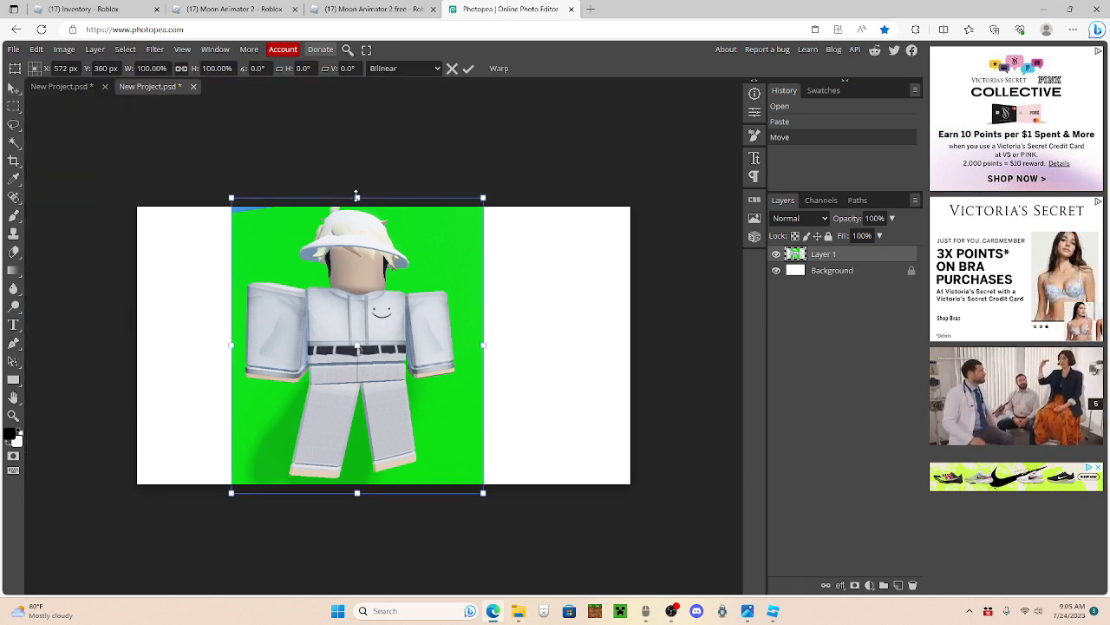
left_click_drag(356, 196, 361, 248)
left_click_drag(390, 304, 388, 281)
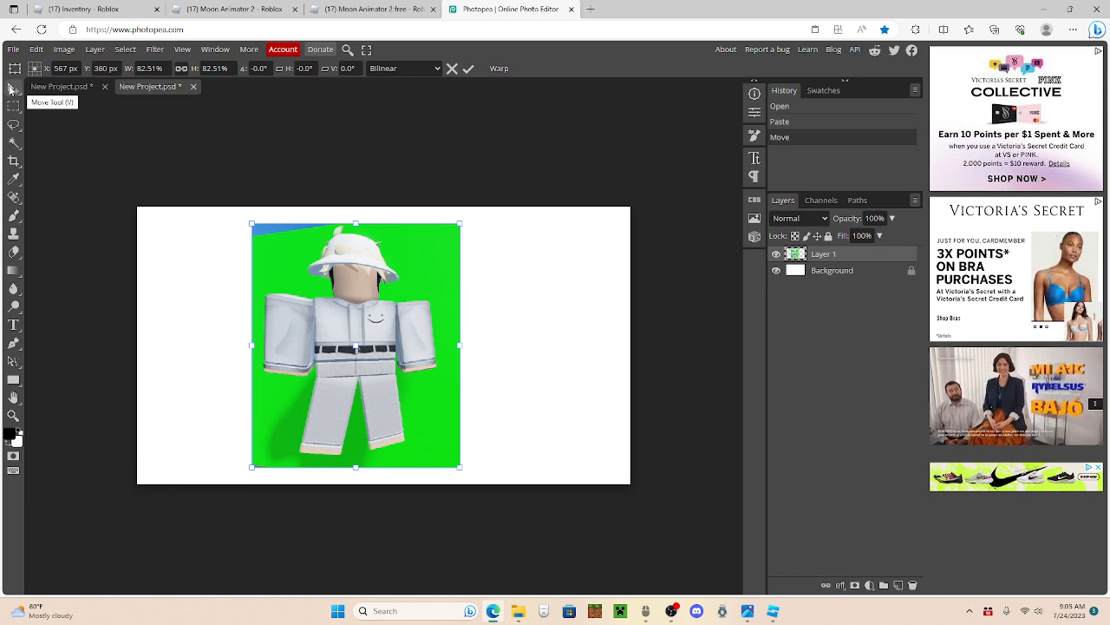
left_click(12, 88)
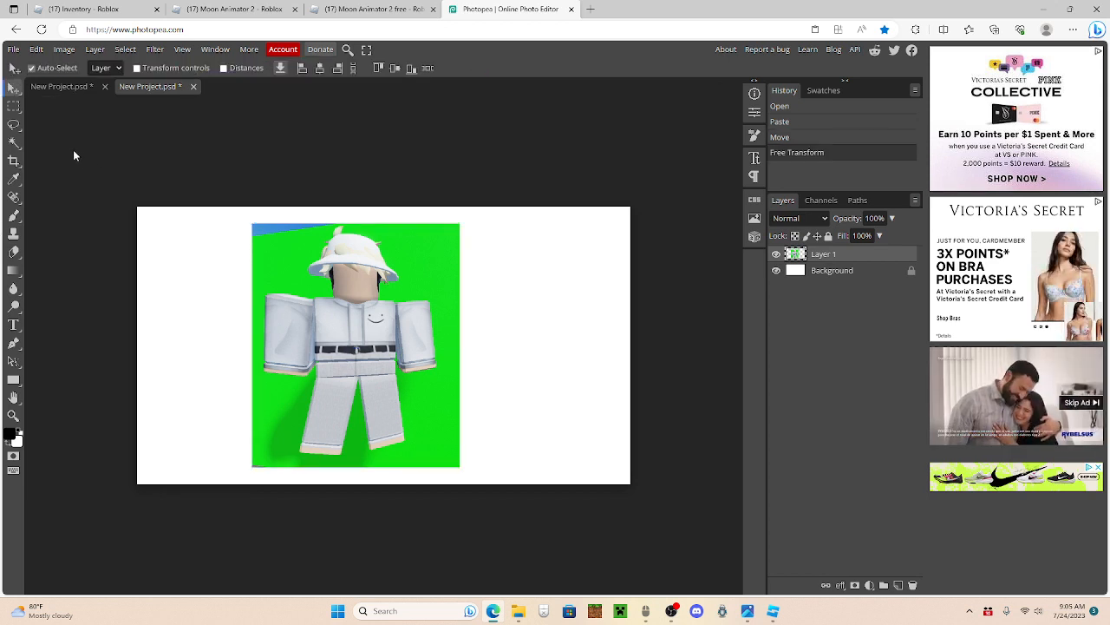
Step: Try to clear the green backdrop with the Magic Wand at a tolerance of 15
left_click(13, 144)
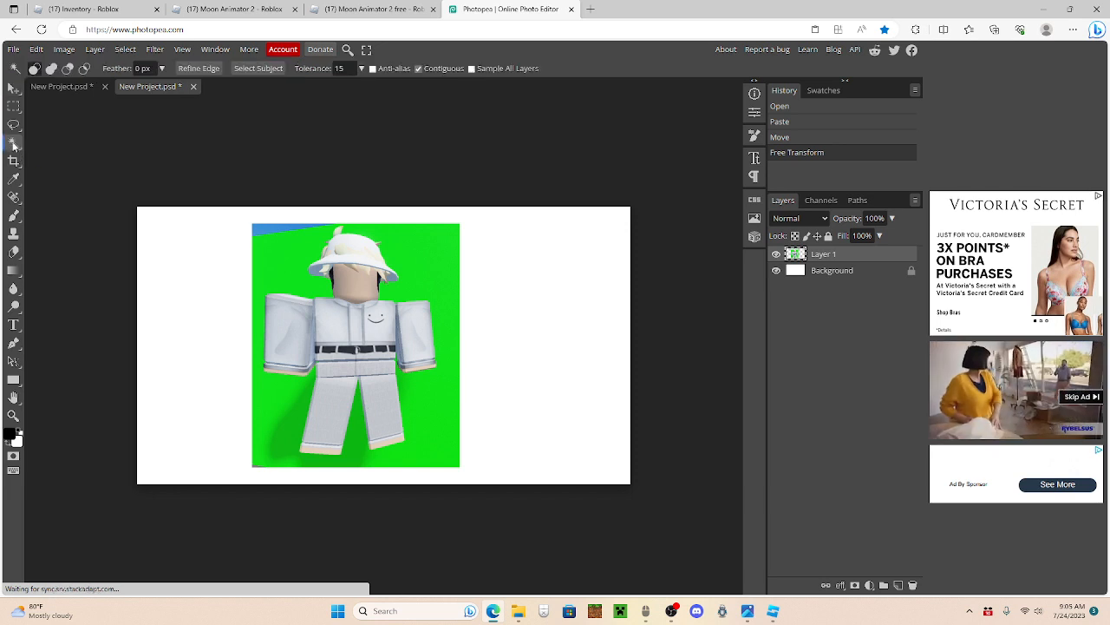
left_click(344, 68)
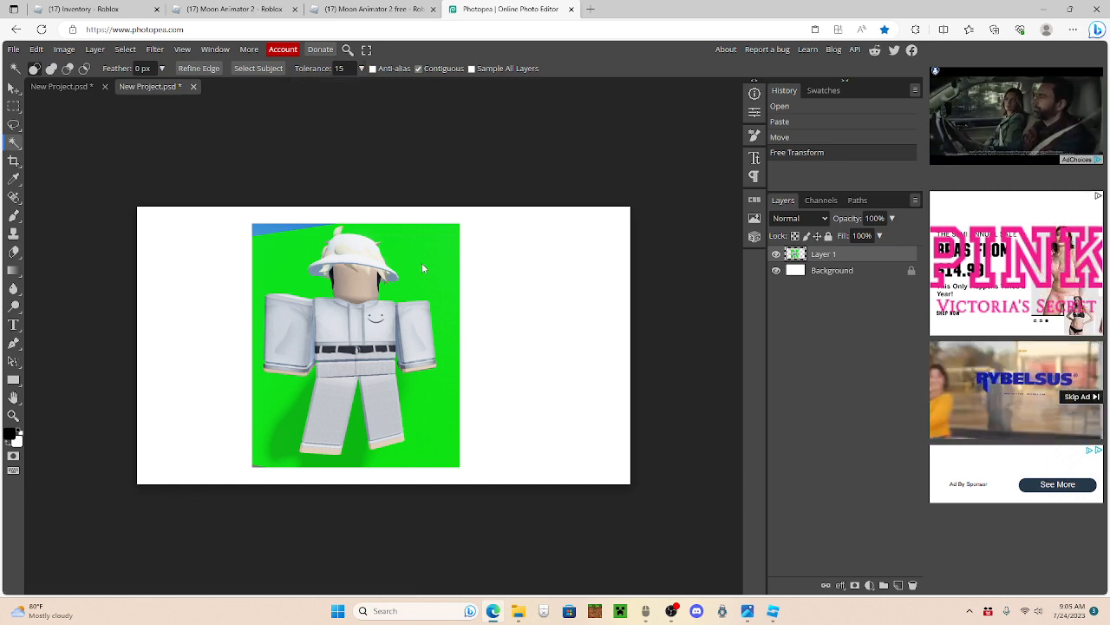
left_click(448, 257)
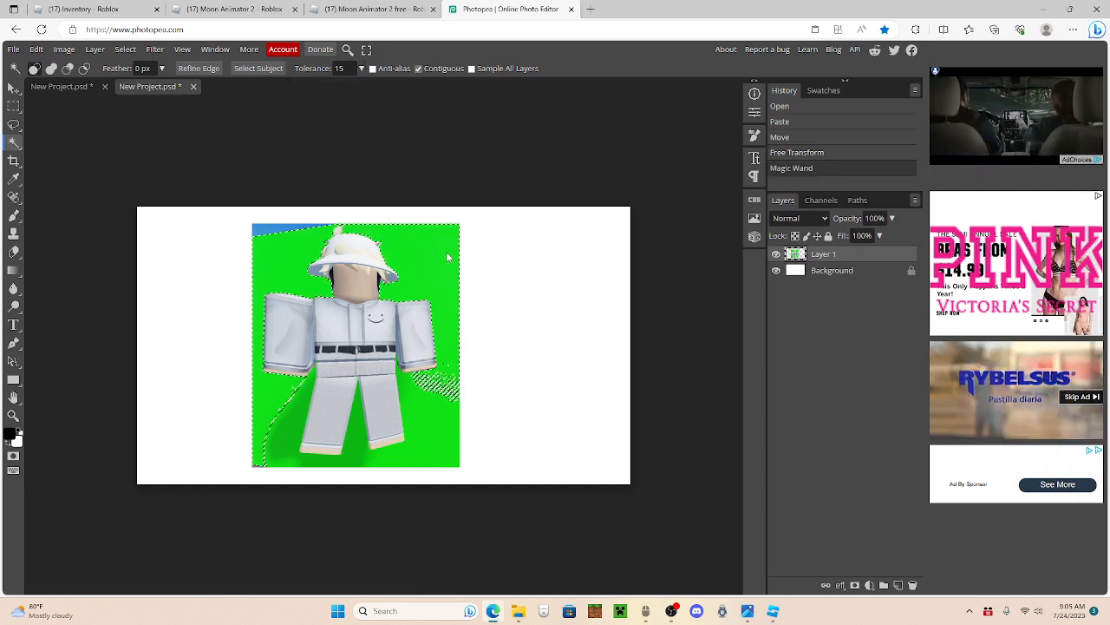
key("Delete")
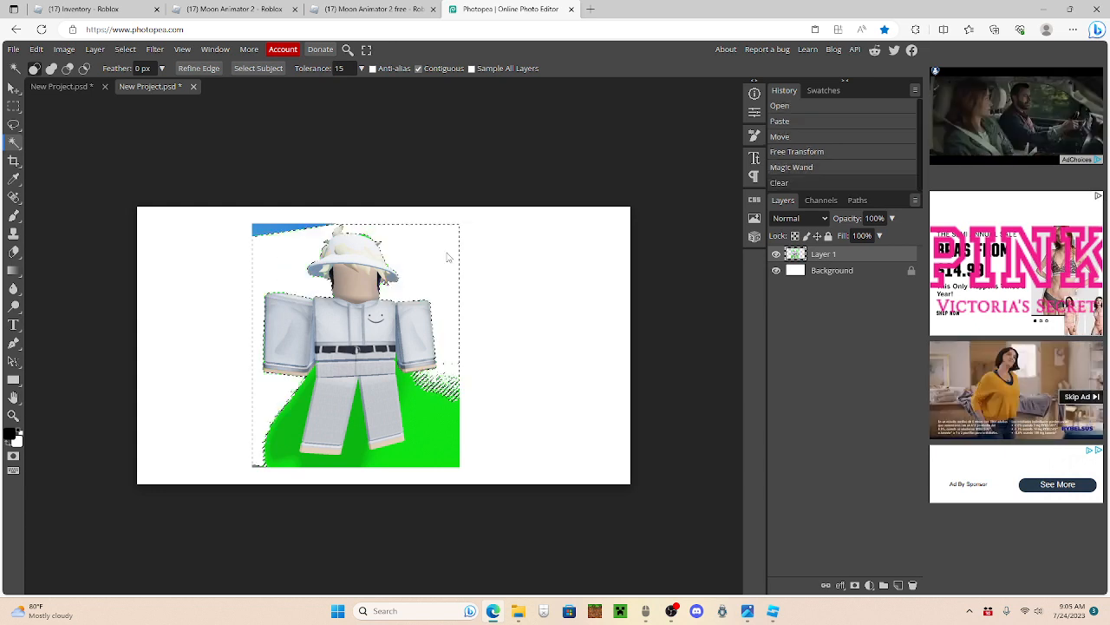
key("ctrl+d")
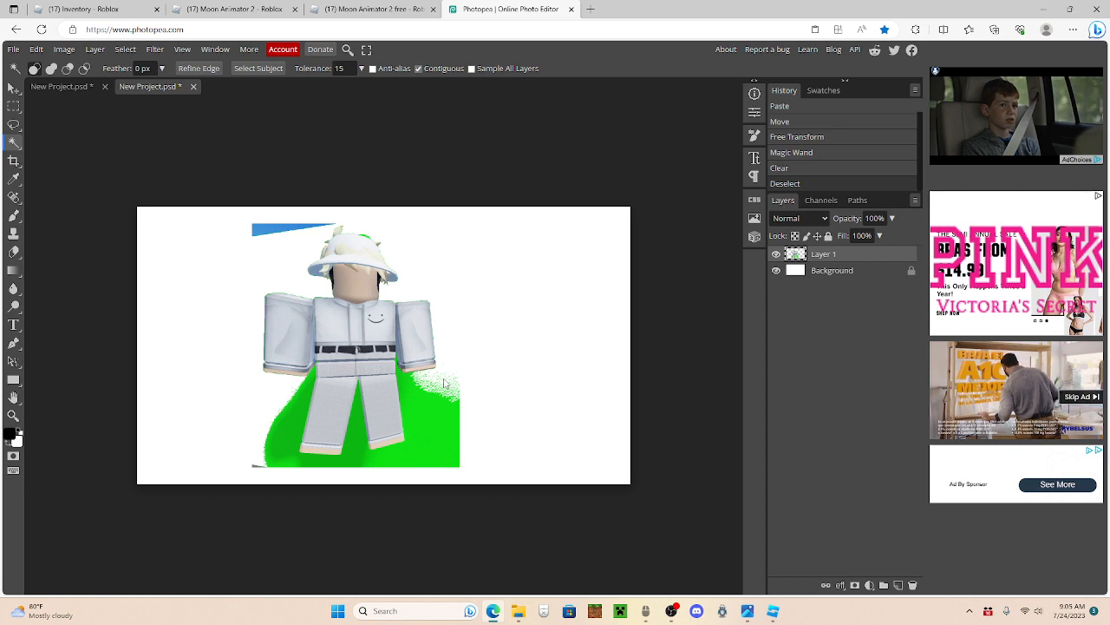
key("ctrl+z")
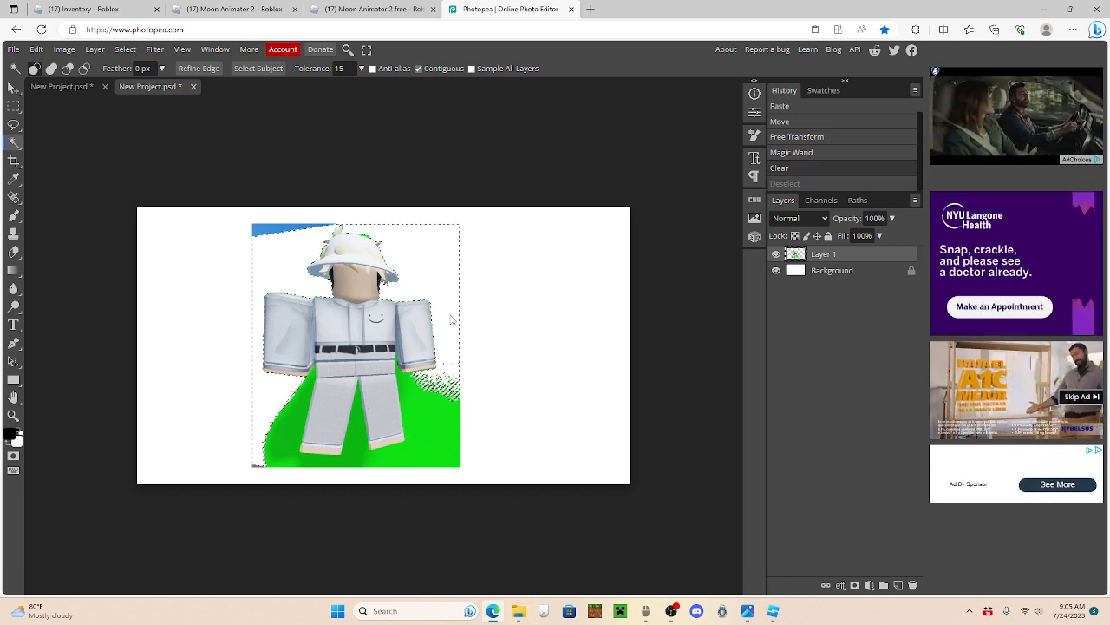
key("ctrl+z")
key("ctrl+d")
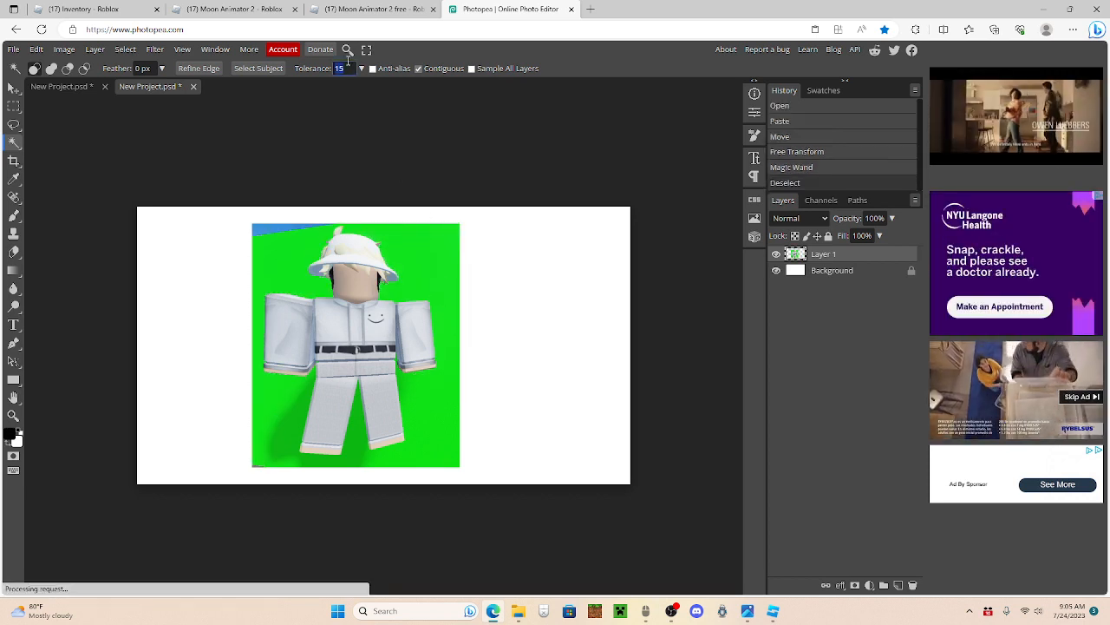
Step: Set the Magic Wand tolerance to 30 and clear the green backdrop, the shadow area and the green sliver beside the leg
type("30")
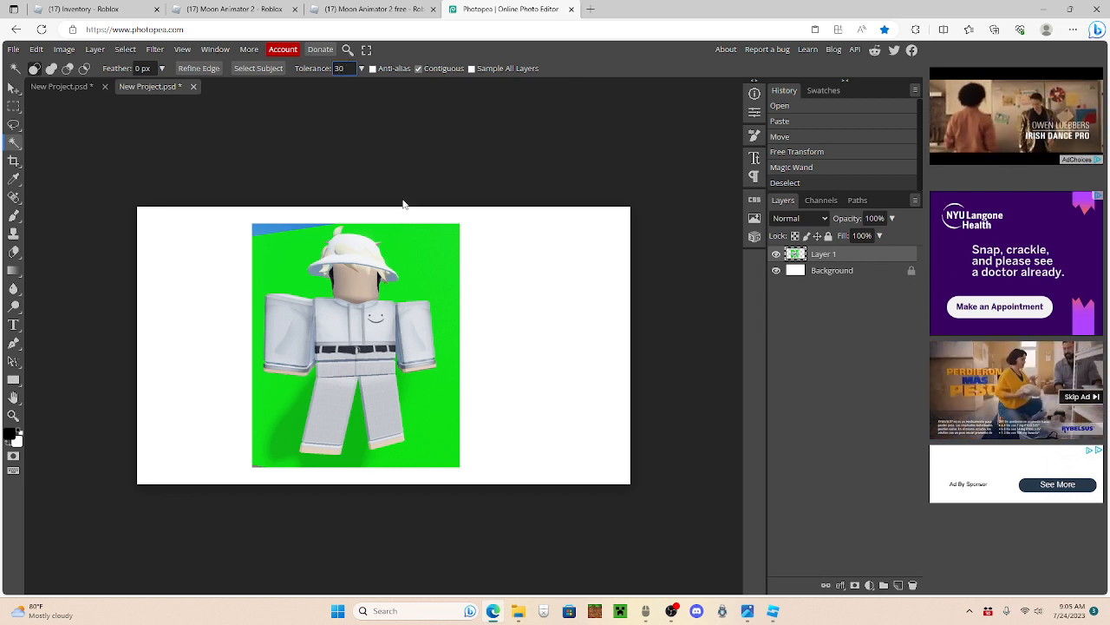
left_click(442, 255)
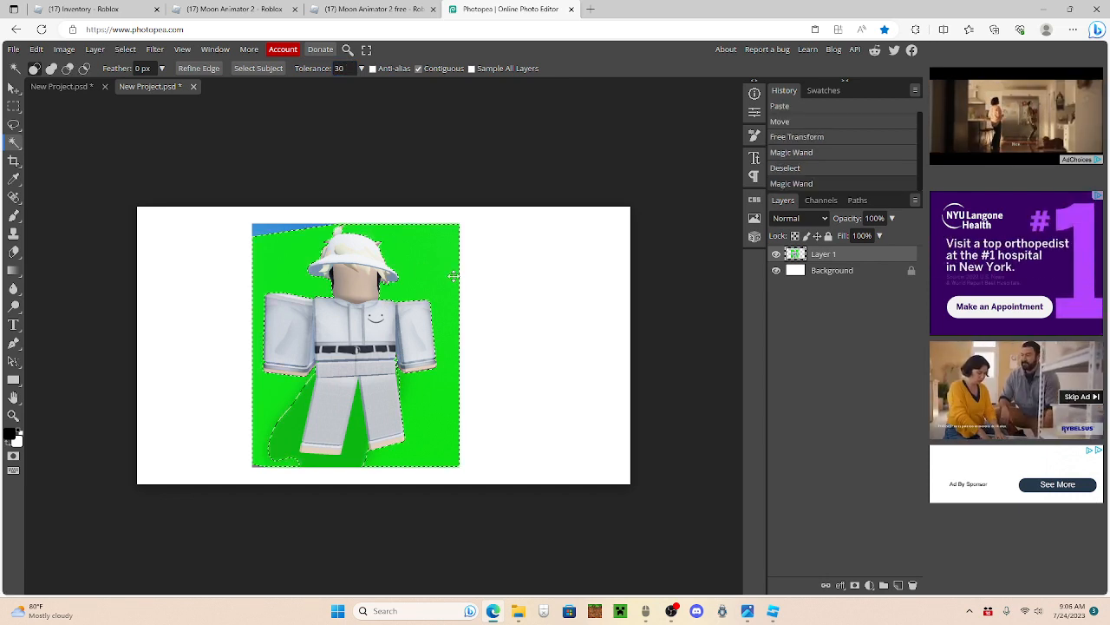
key("Delete")
left_click(353, 446)
key("Delete")
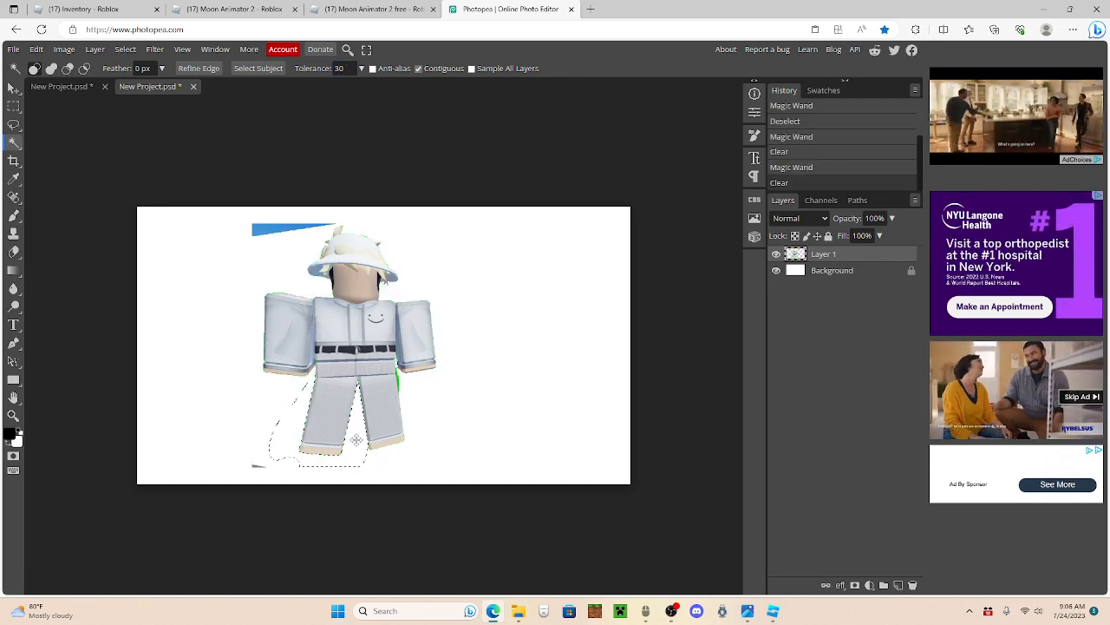
left_click(398, 383)
key("Delete")
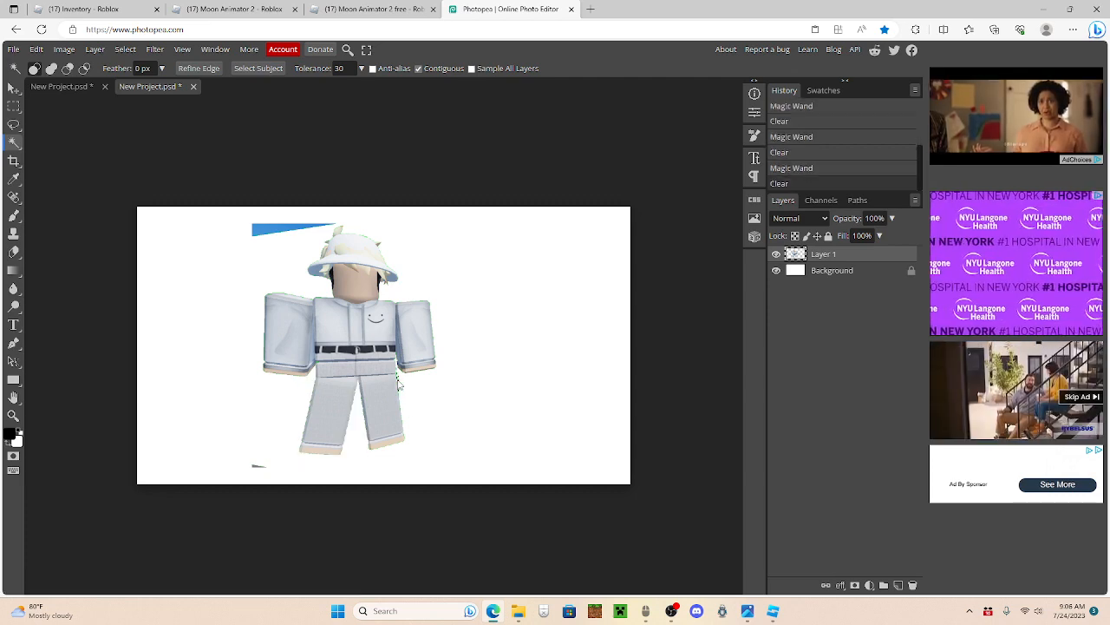
key("ctrl+d")
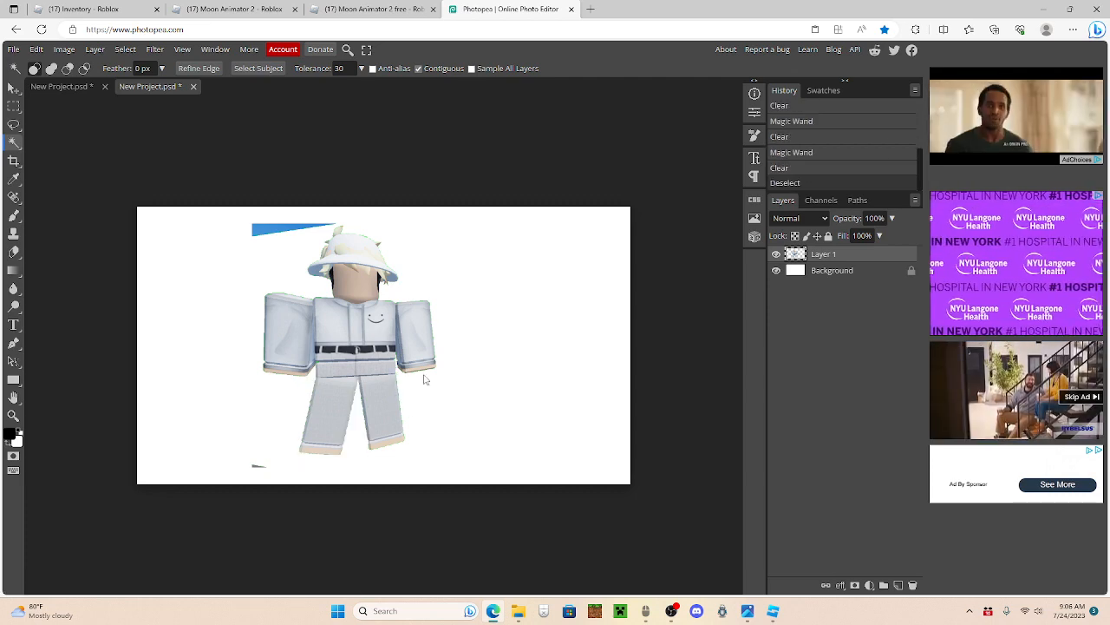
Step: Examine the cutout's edges around the arms and legs up close for leftover green
left_click(10, 416)
left_click(397, 384)
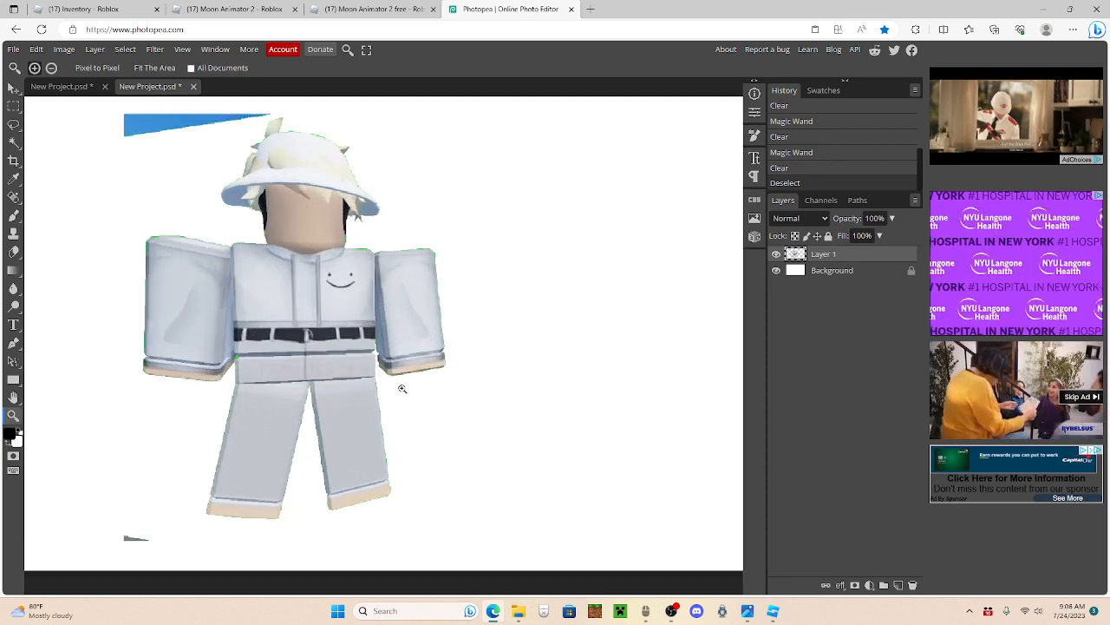
left_click(370, 348)
scroll(310, 352, "down", 1)
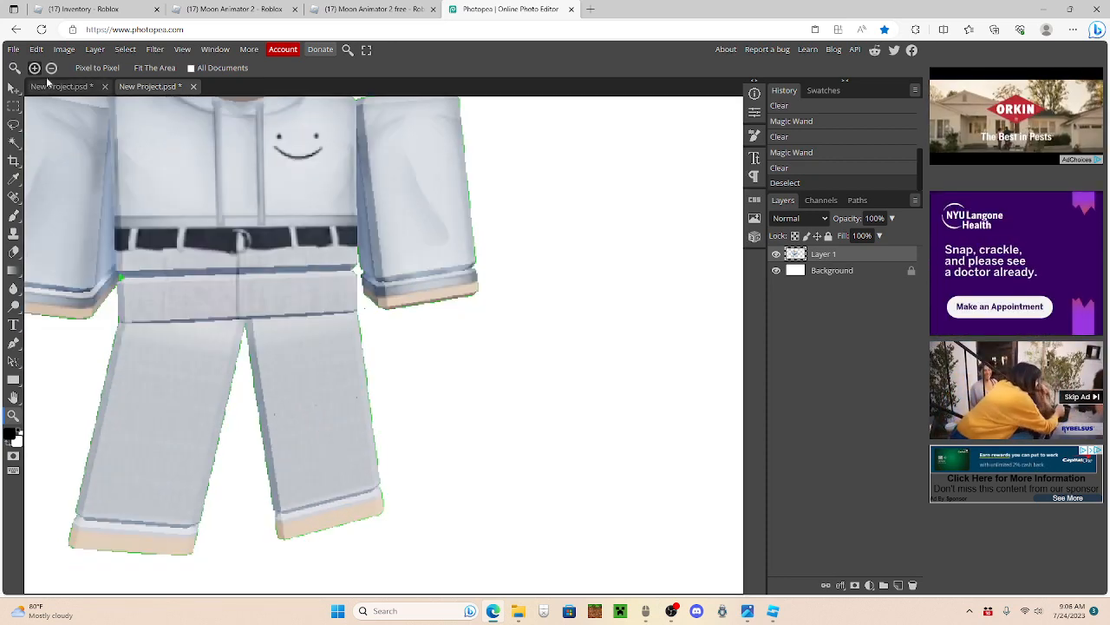
left_click_drag(120, 469, 126, 466)
left_click(125, 466)
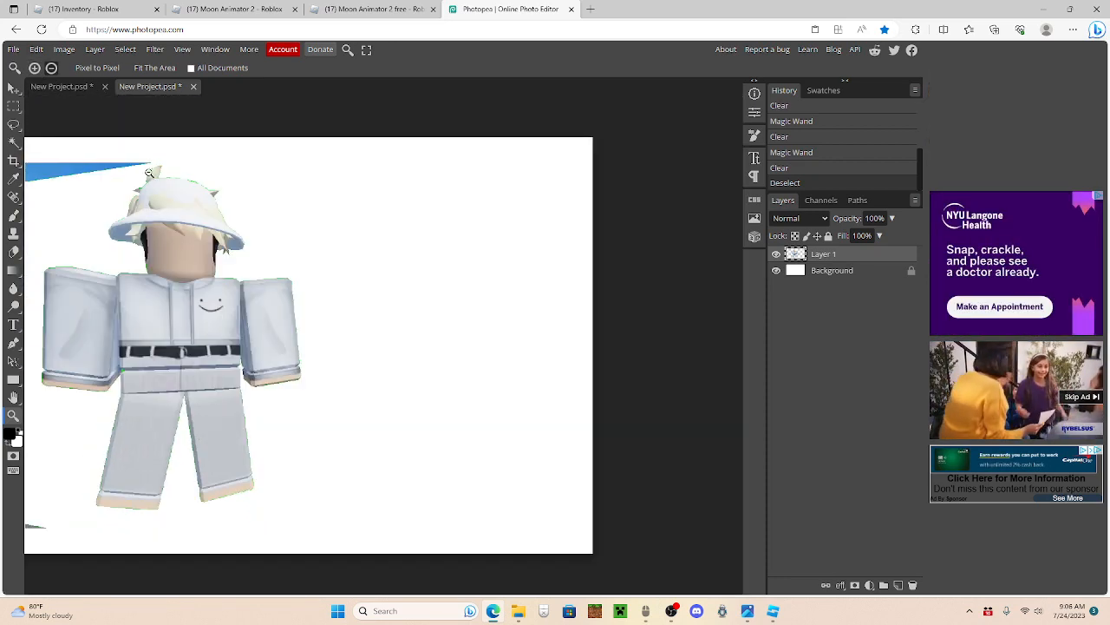
left_click(151, 69)
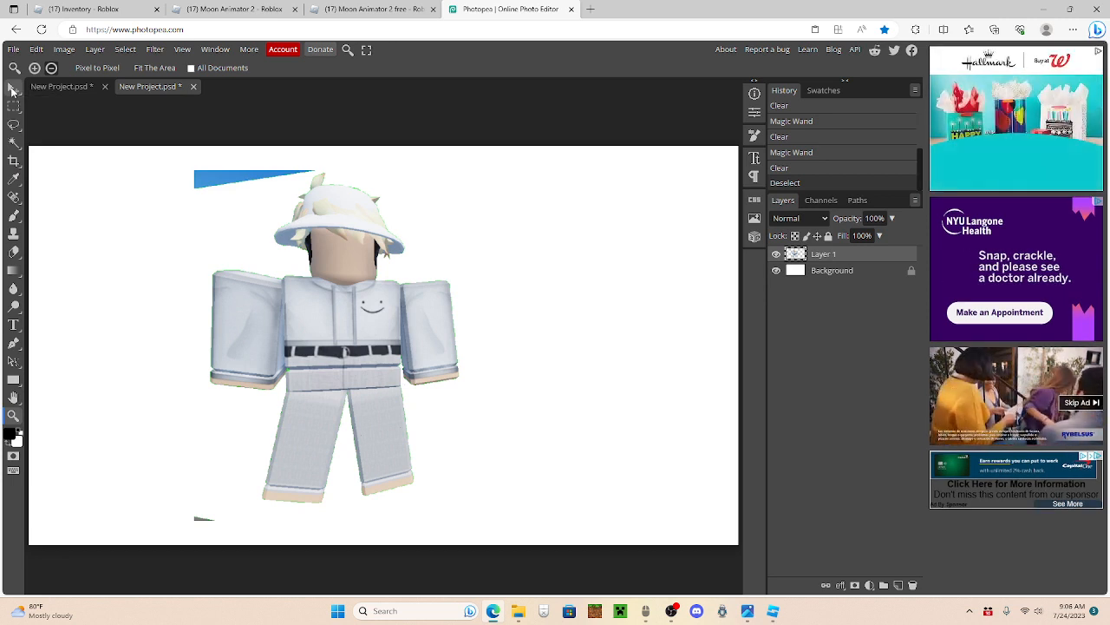
Step: Erase the leftover blue strip above the character's shoulder and the dark sliver beside the feet
left_click(11, 90)
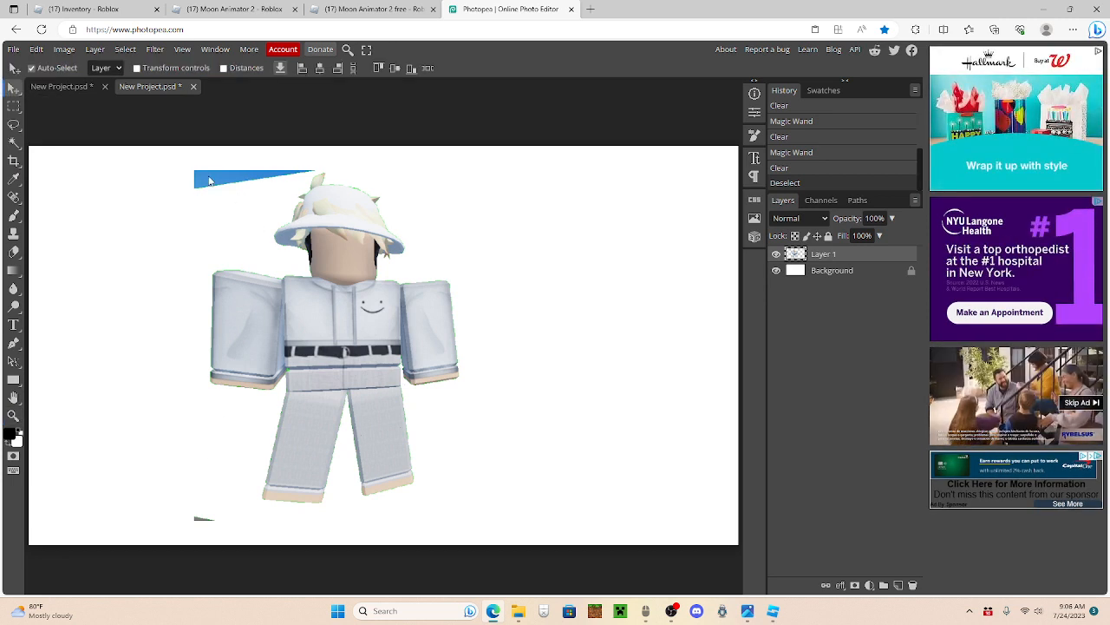
key("e")
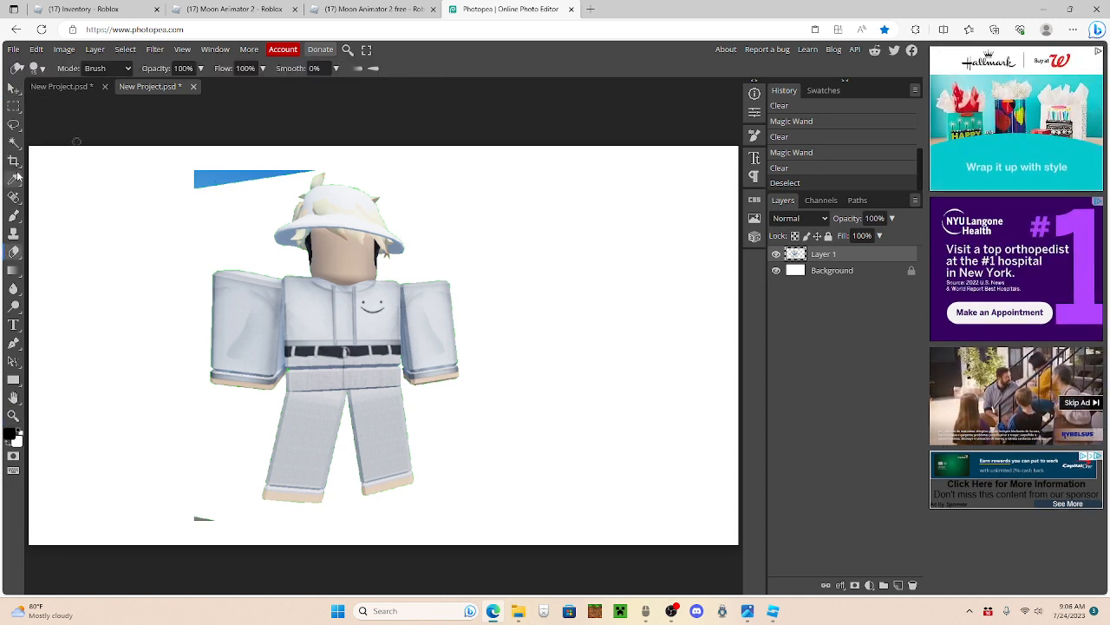
left_click_drag(196, 174, 315, 165)
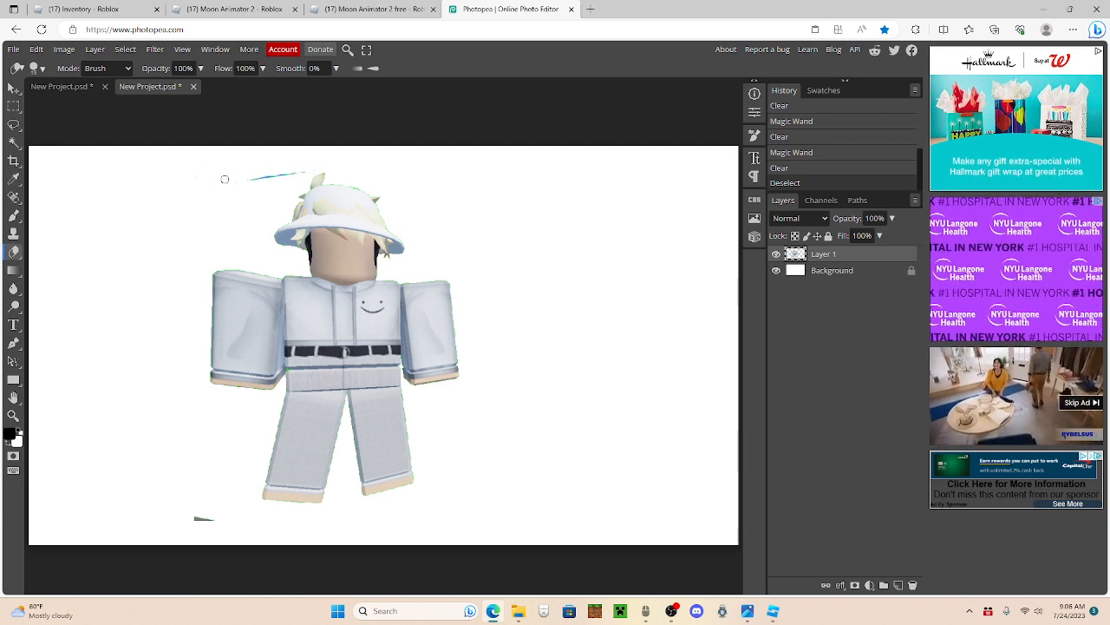
mouse_move(225, 179)
left_mouse_down()
mouse_move(307, 173)
mouse_move(258, 171)
left_mouse_up()
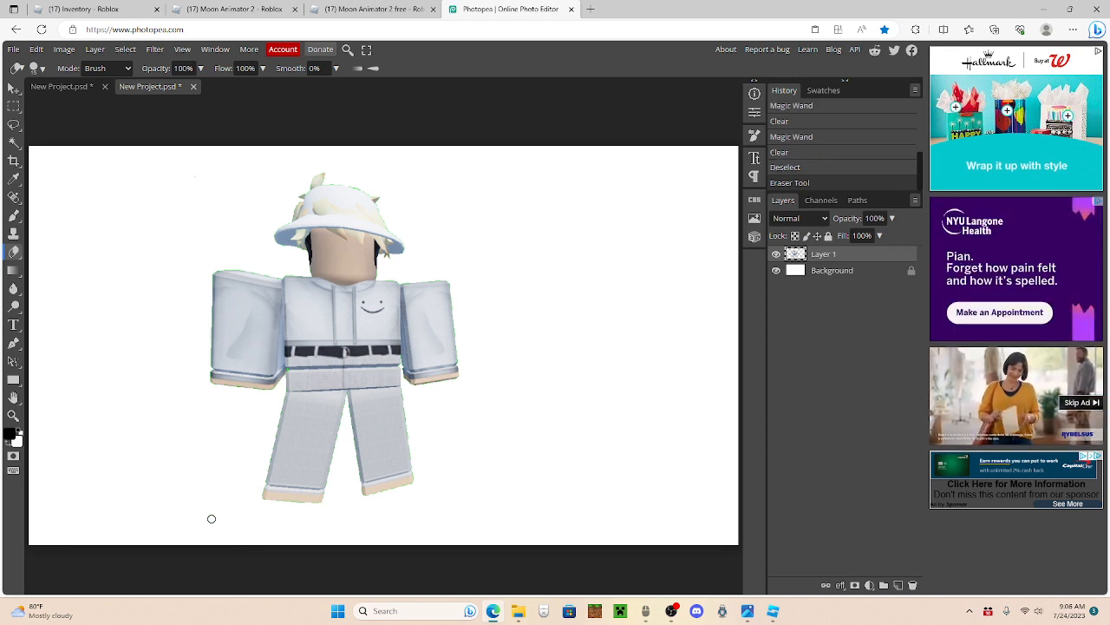
left_click_drag(211, 518, 218, 518)
Step: Move the character cutout close to the canvas's left edge
left_click(12, 86)
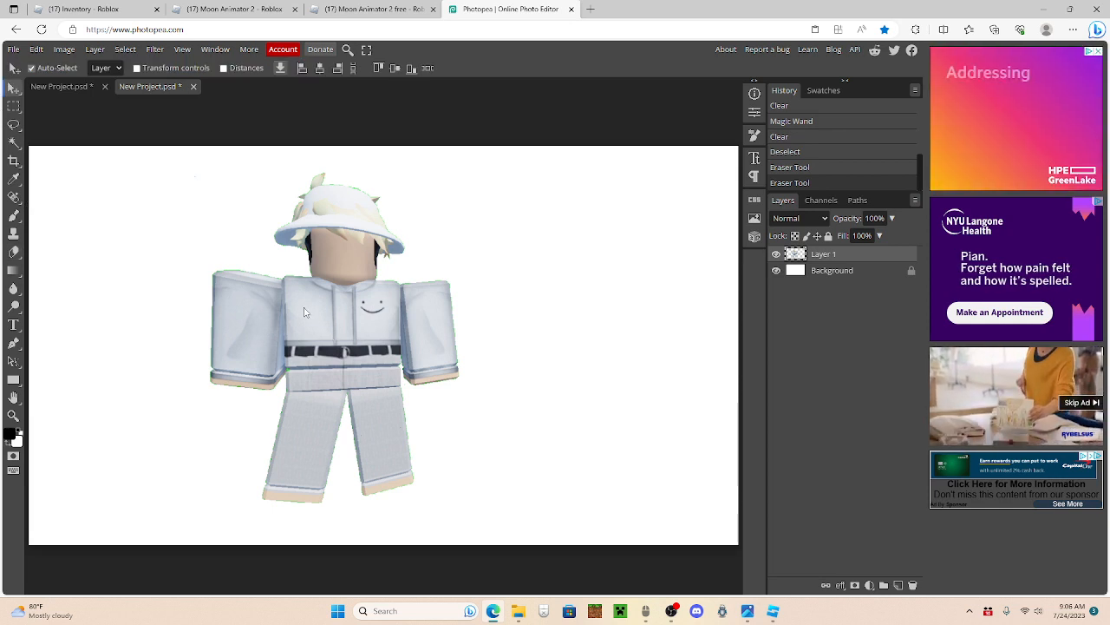
left_click_drag(332, 336, 290, 341)
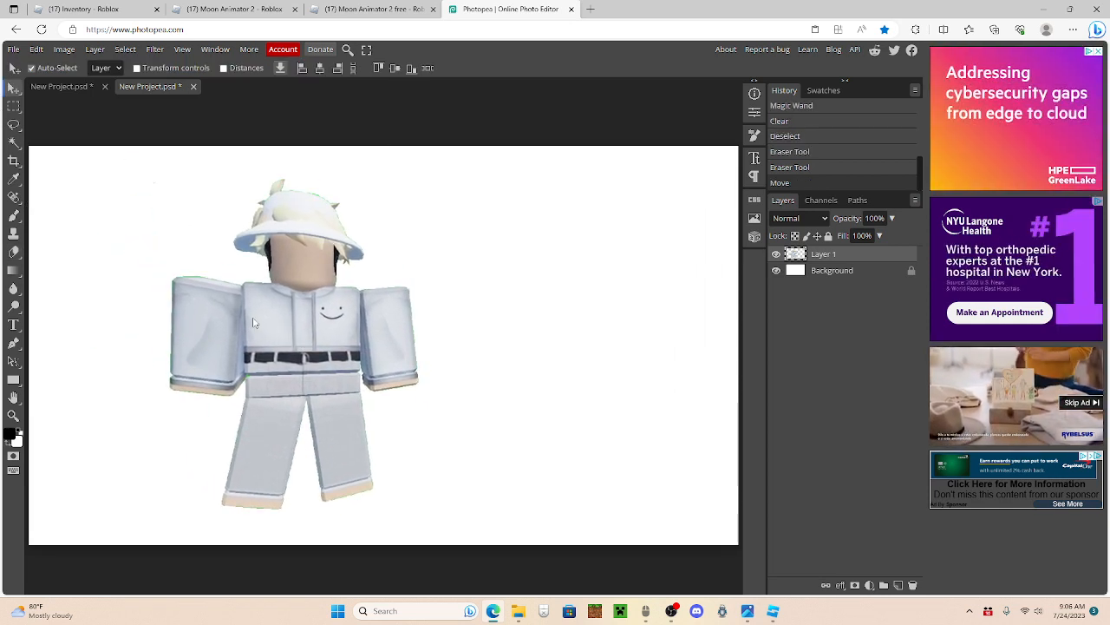
scroll(253, 318, "down", 2)
scroll(253, 318, "up", 1)
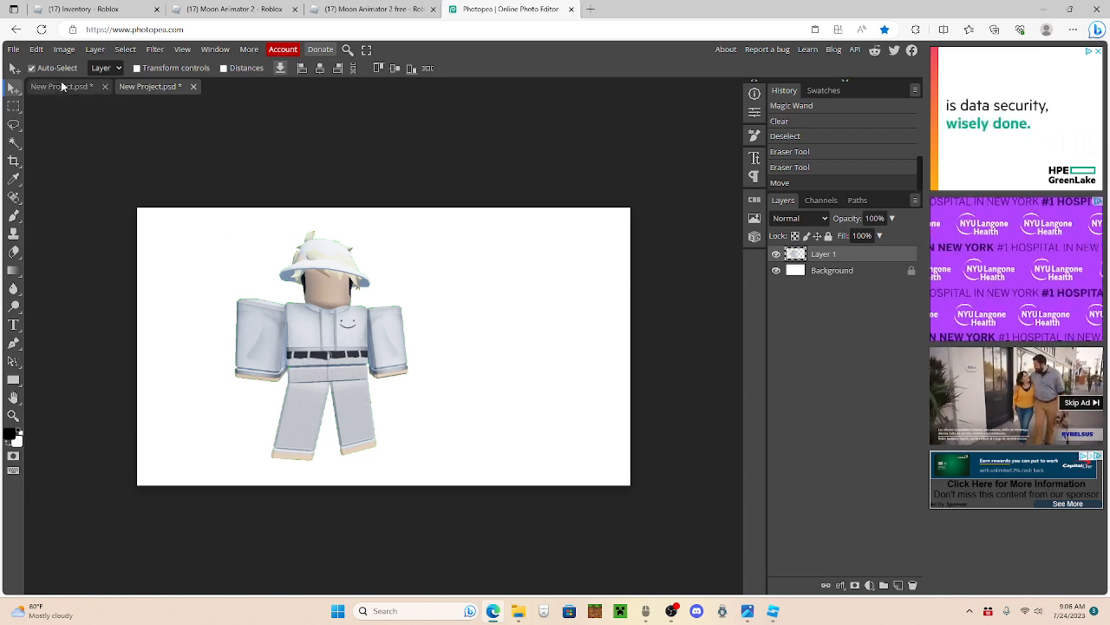
left_click_drag(318, 317, 244, 313)
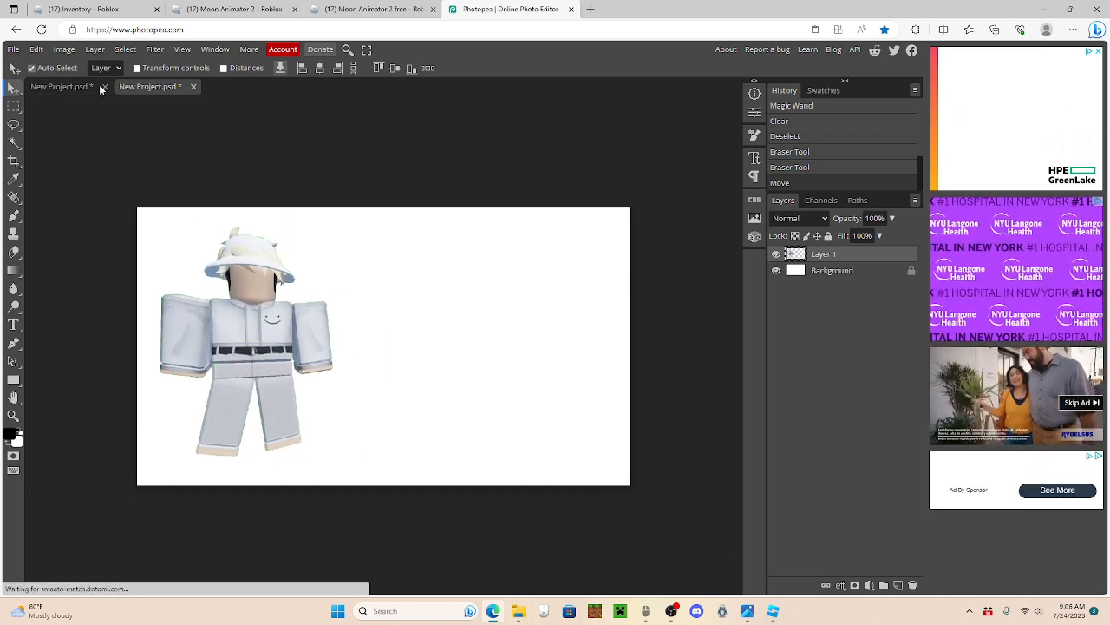
Step: Scale the character to about 116.5% and position it against the canvas's left edge, spanning nearly the full height
left_click(36, 49)
left_click(68, 317)
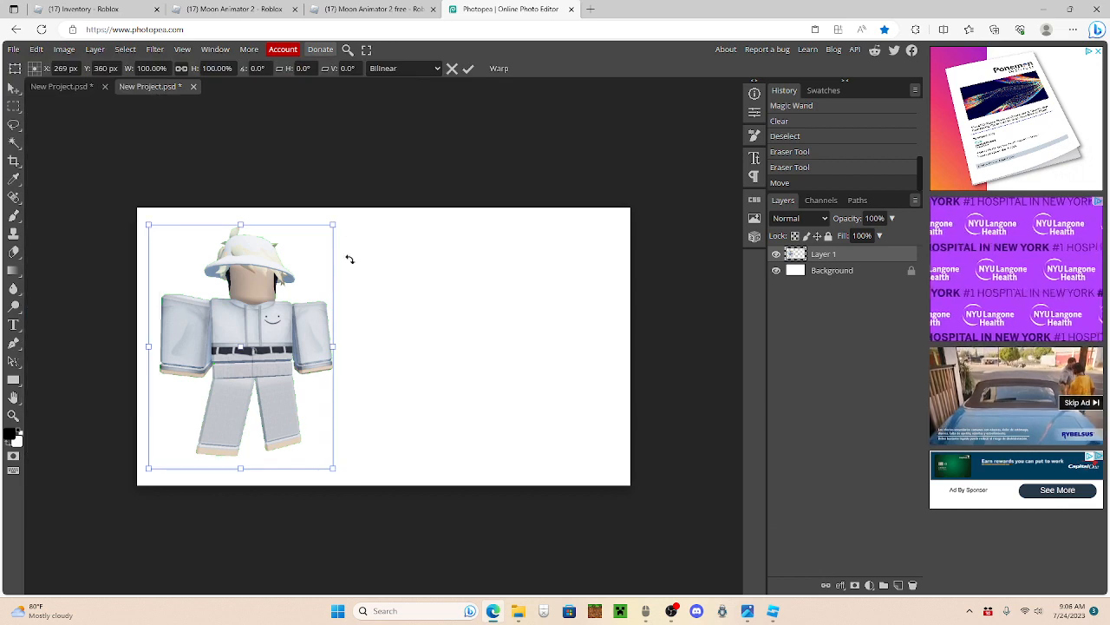
left_click_drag(336, 224, 362, 183)
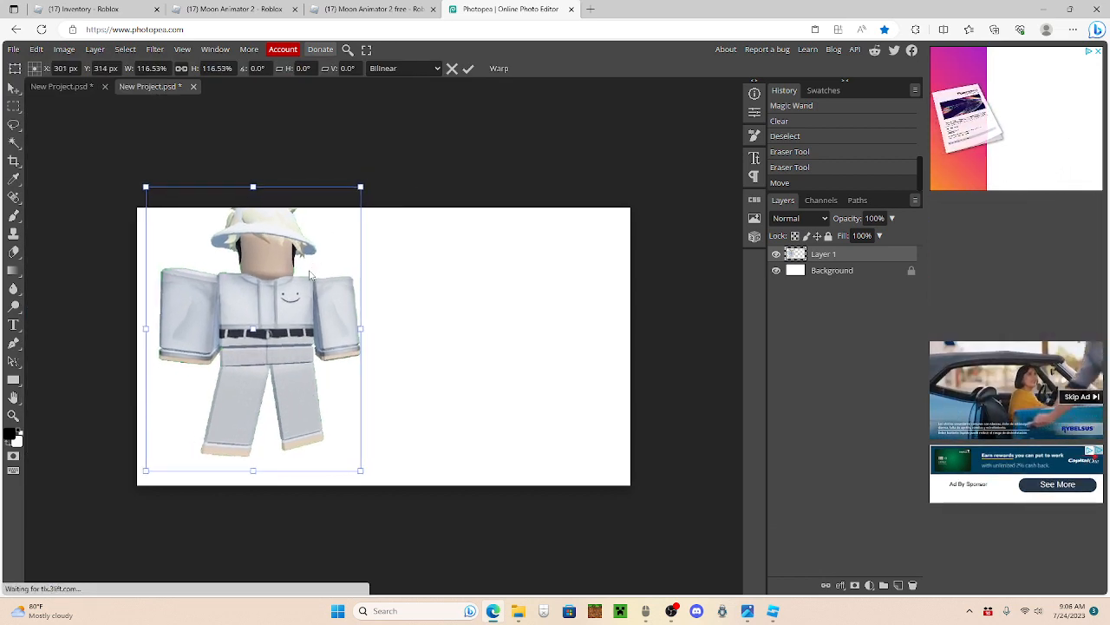
left_click_drag(317, 262, 306, 284)
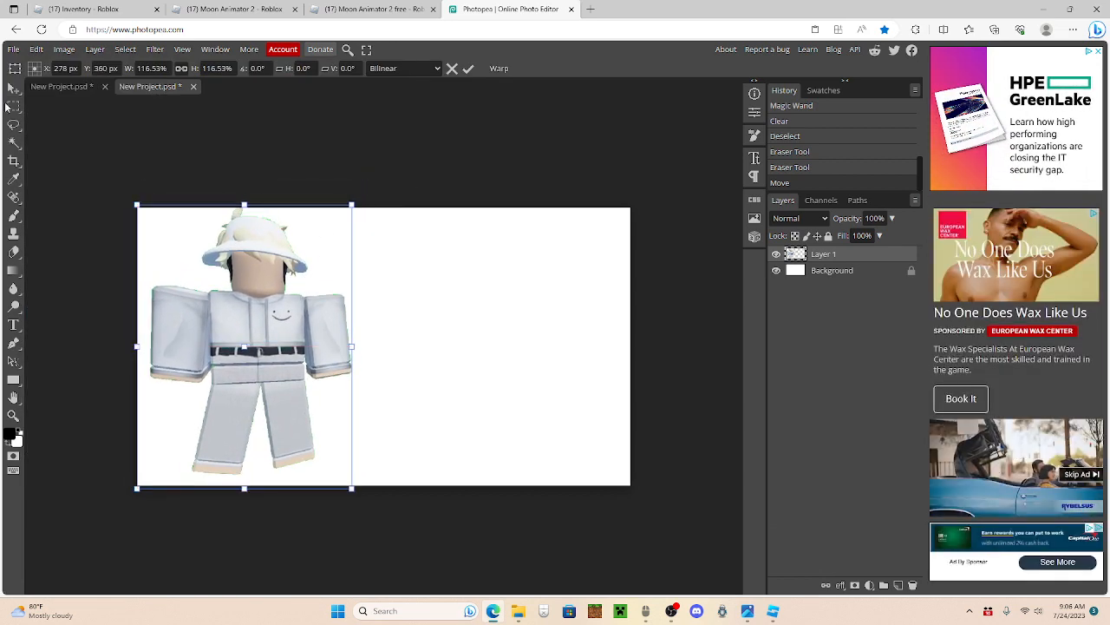
key("Return")
Step: Preview skybox thumbnail background grass.webp from the Downloads folder and place it in the project
left_click(518, 610)
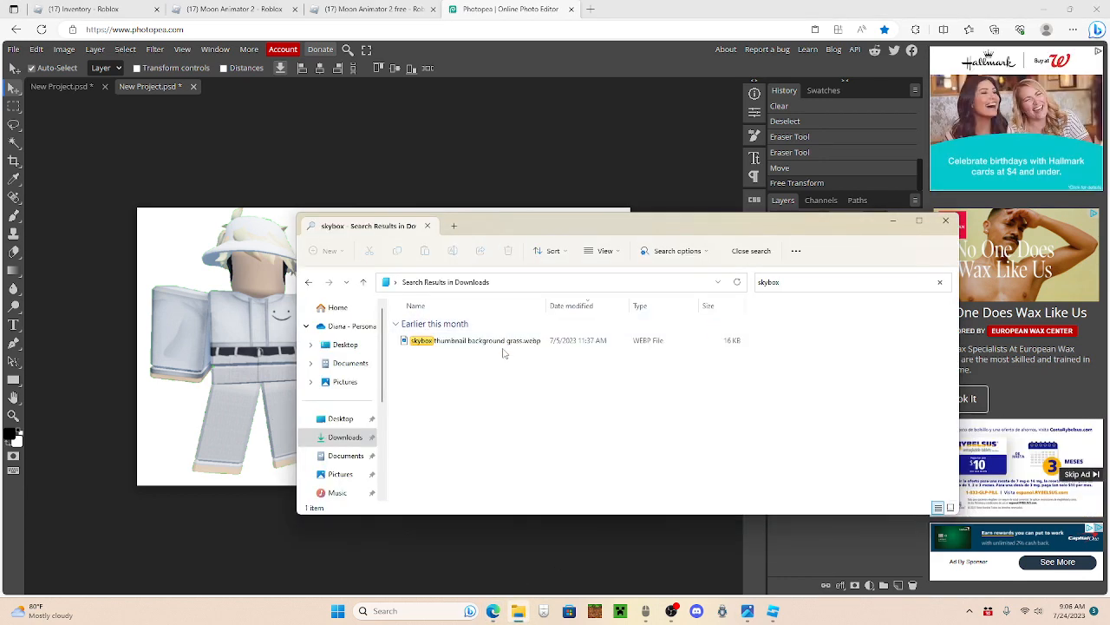
double_click(508, 337)
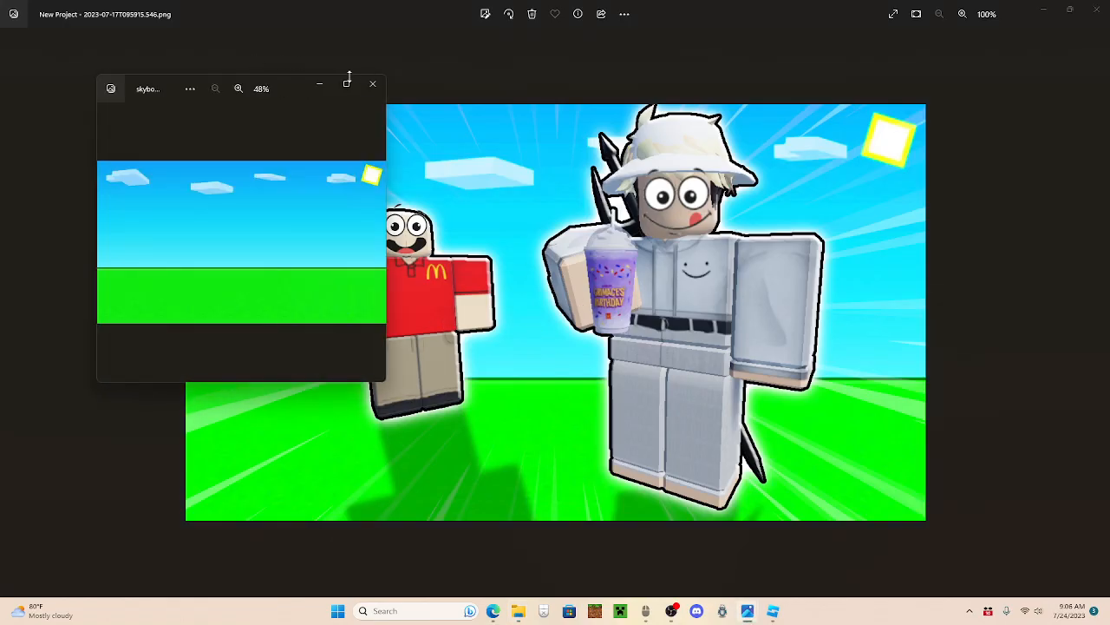
left_click(346, 84)
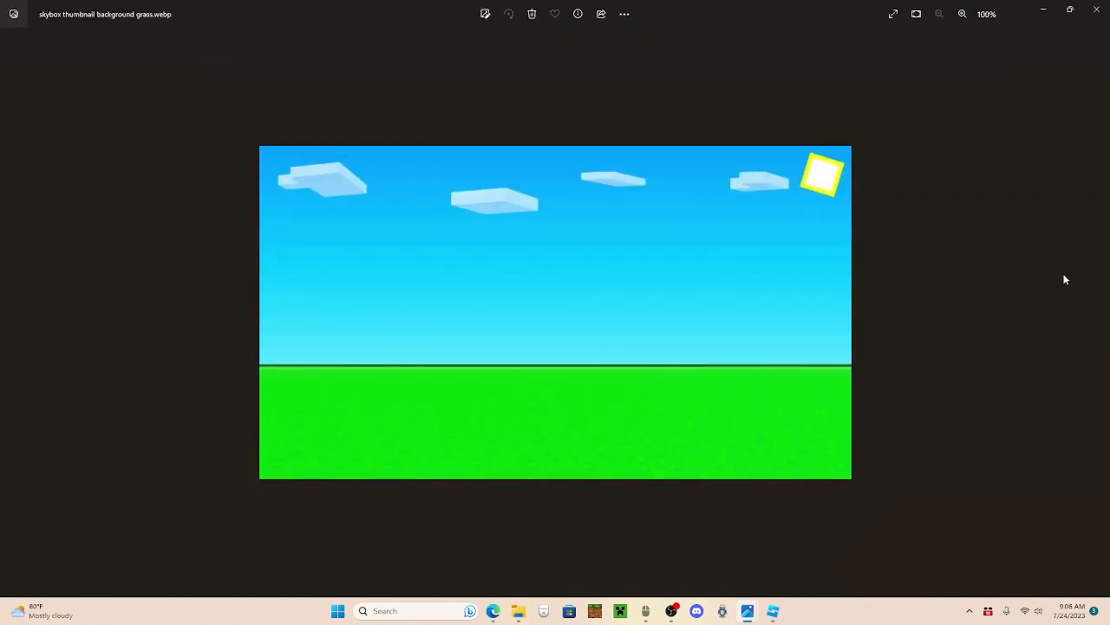
left_click(1097, 9)
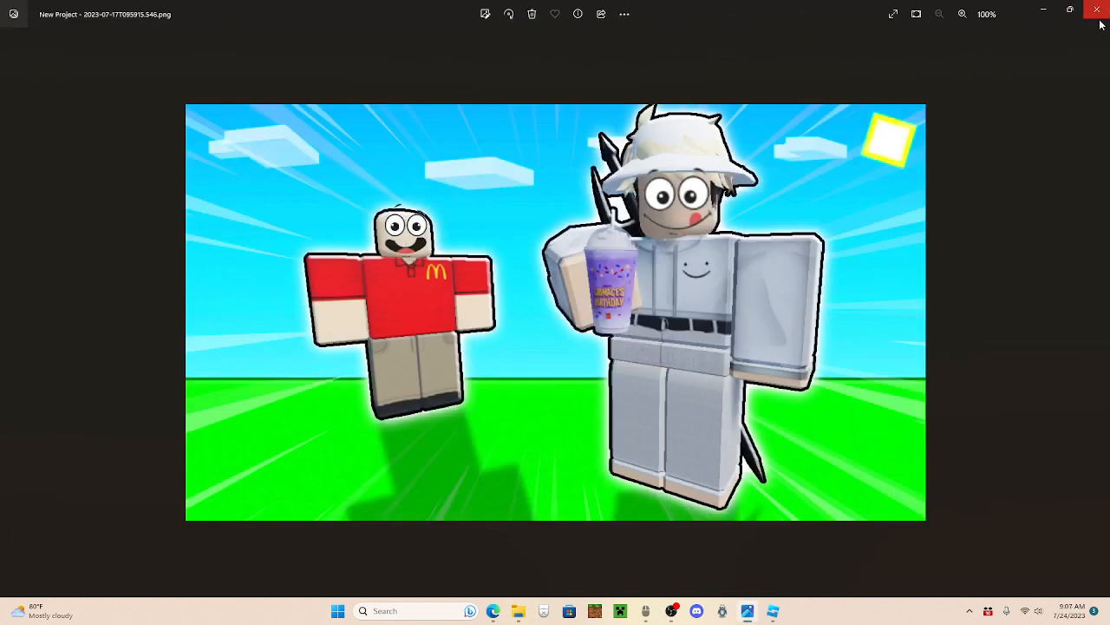
left_click(1043, 9)
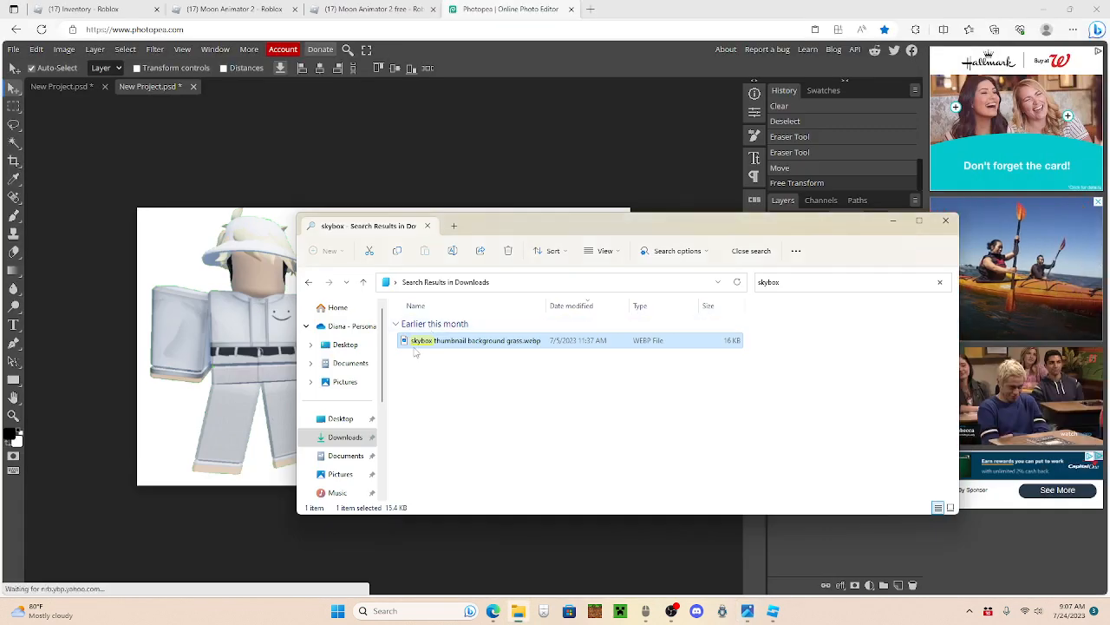
left_click_drag(495, 347, 232, 353)
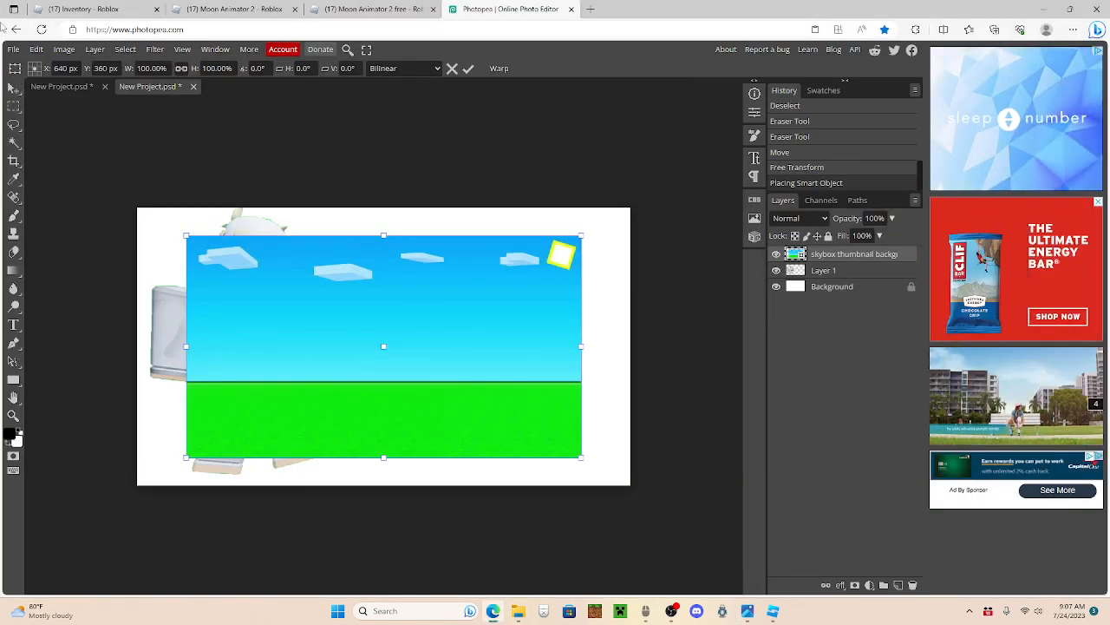
Step: Align the skybox image to the canvas's upper-left corner and scale it to 125% to cover the whole canvas
left_click(37, 49)
left_click(79, 320)
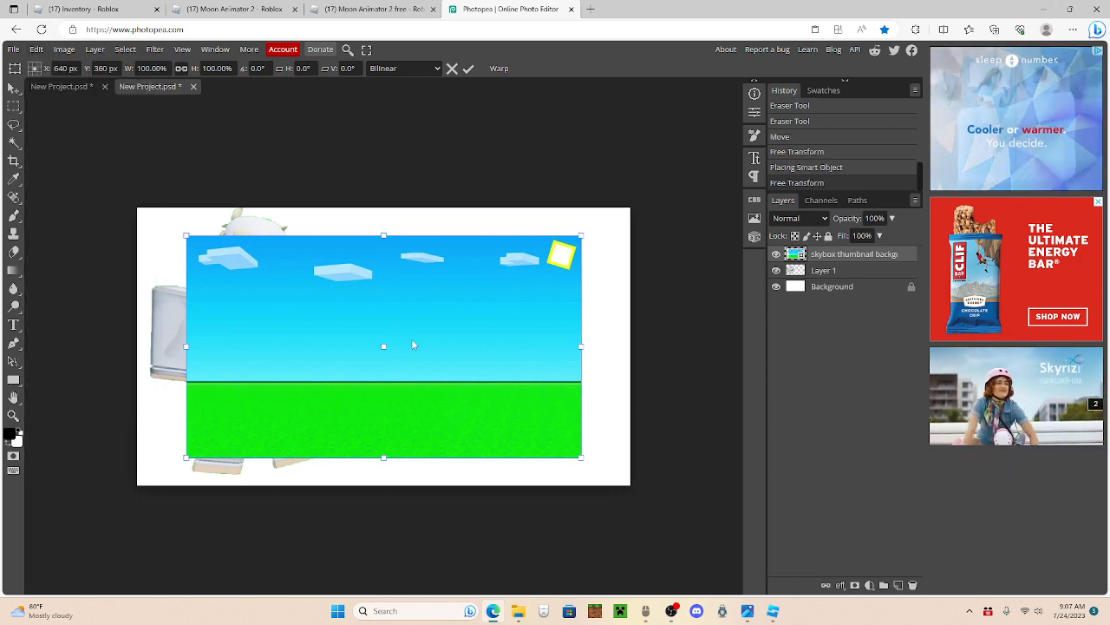
left_click_drag(482, 339, 431, 312)
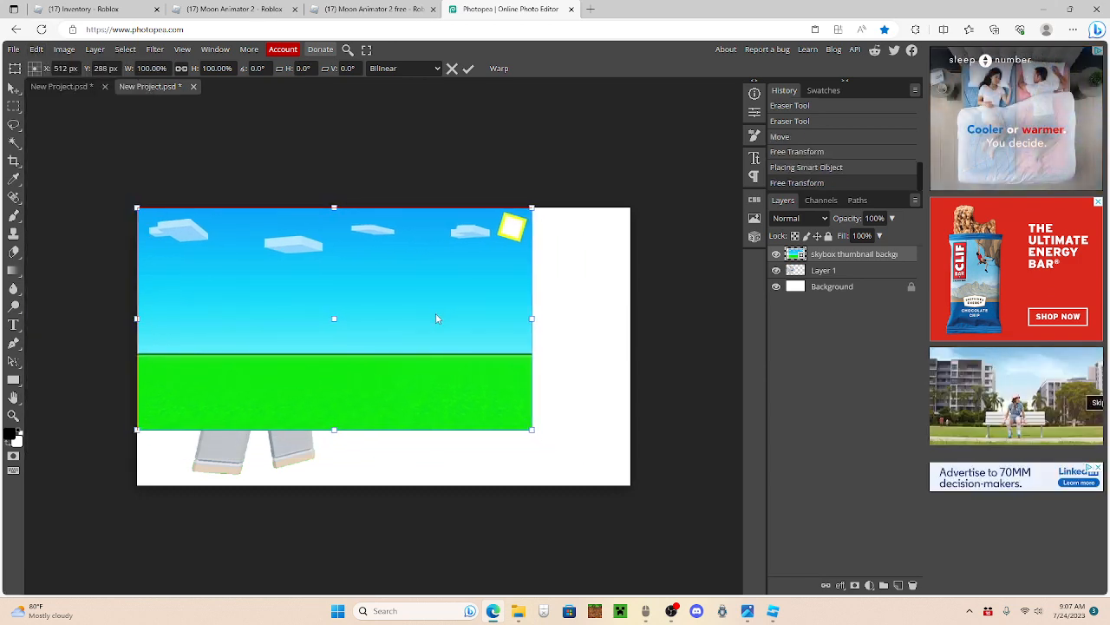
left_click_drag(532, 431, 629, 464)
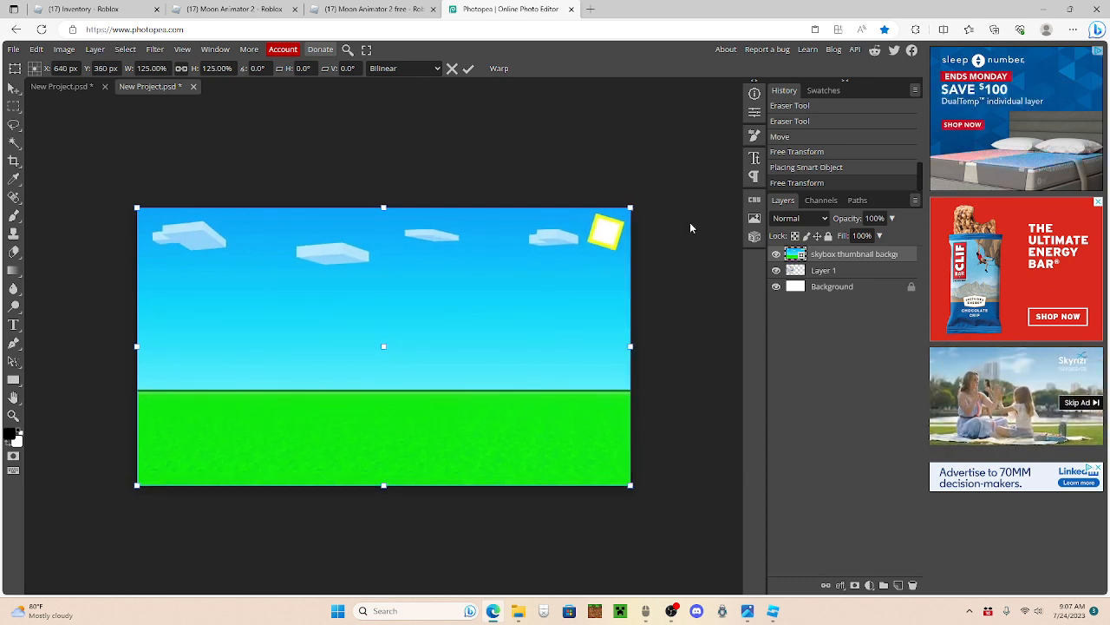
Step: Move the skybox layer beneath the character layer and delete the white Background layer
left_click_drag(829, 256, 835, 280)
left_click(837, 286)
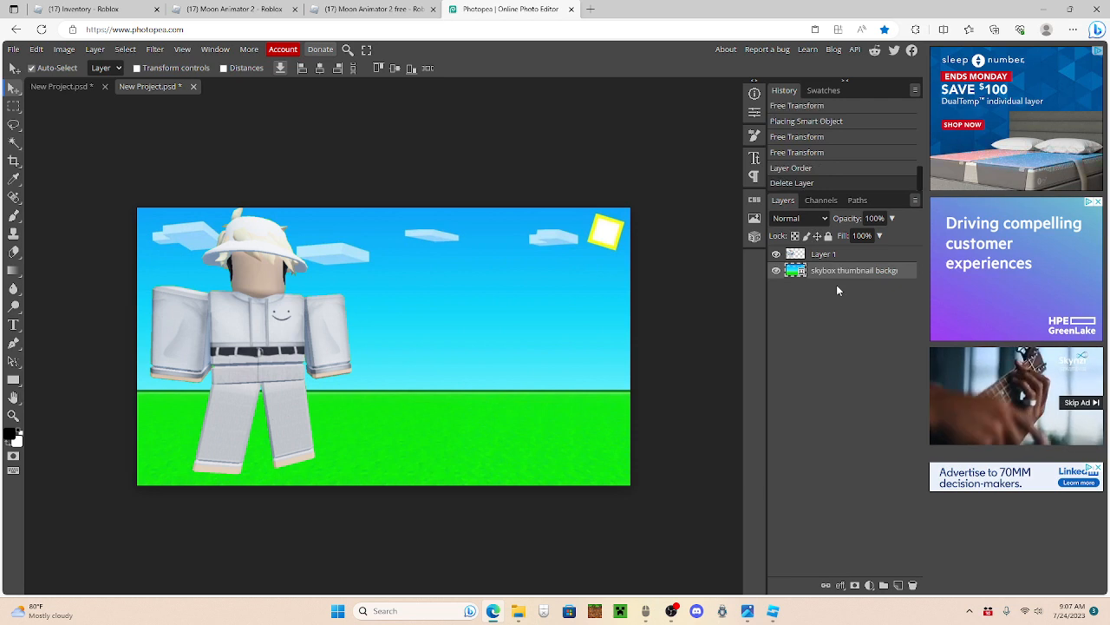
key("Delete")
Step: Rasterize the skybox layer and shift the character slightly to the right
double_click(795, 271)
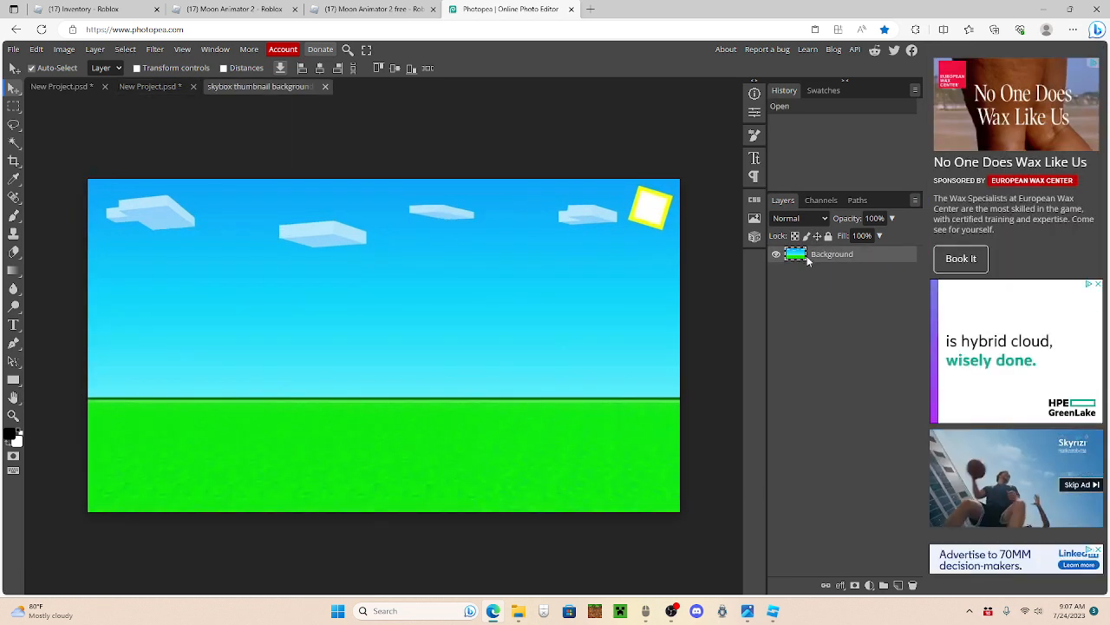
left_click(177, 90)
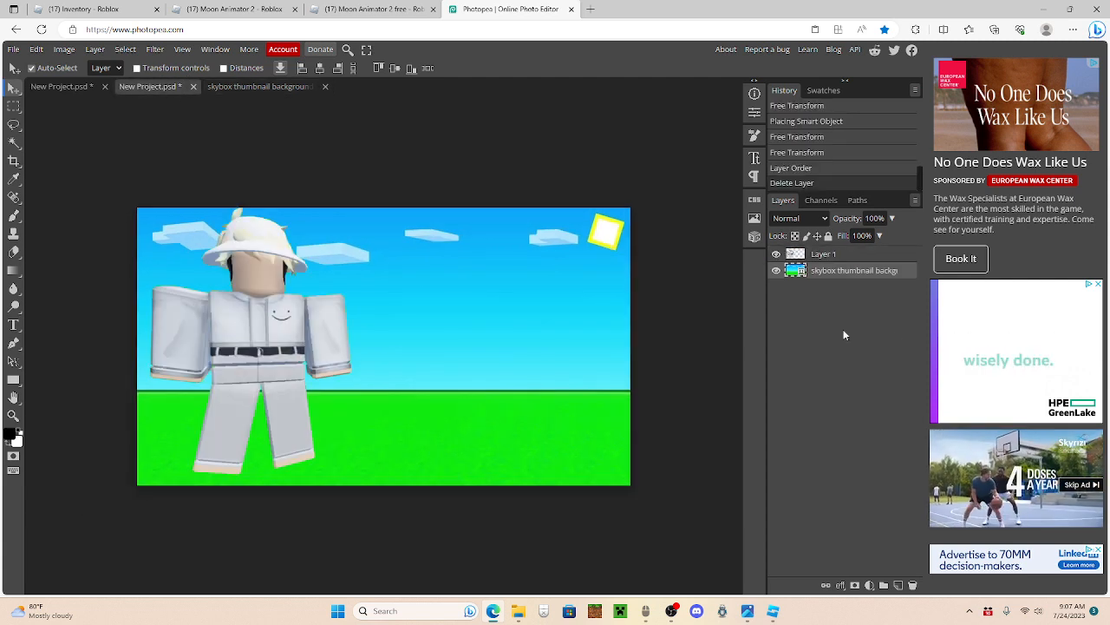
right_click(824, 274)
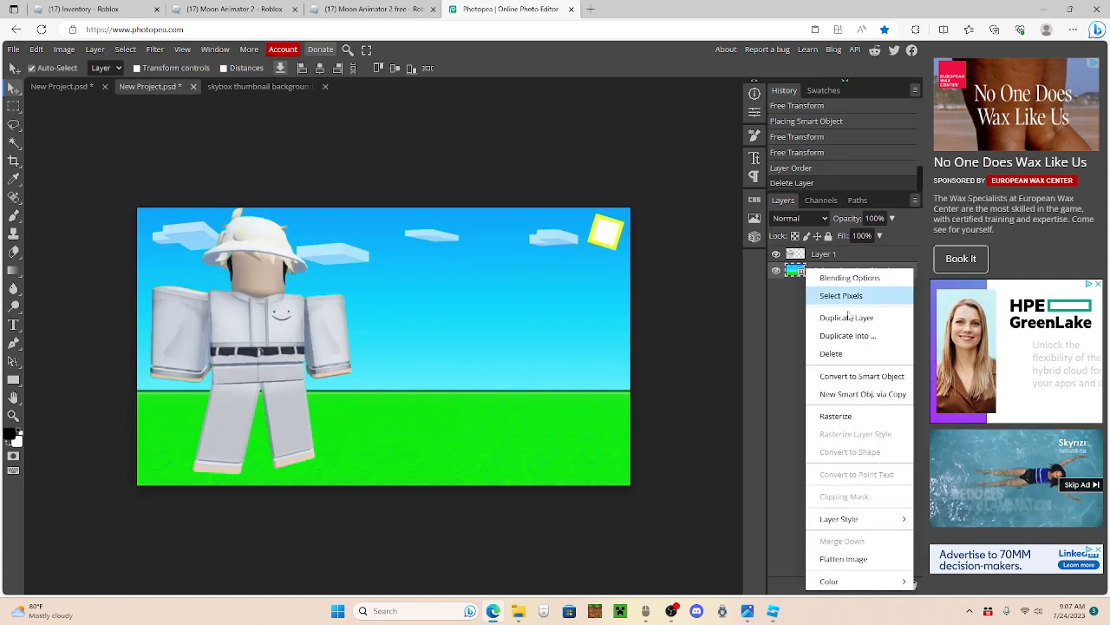
left_click(832, 418)
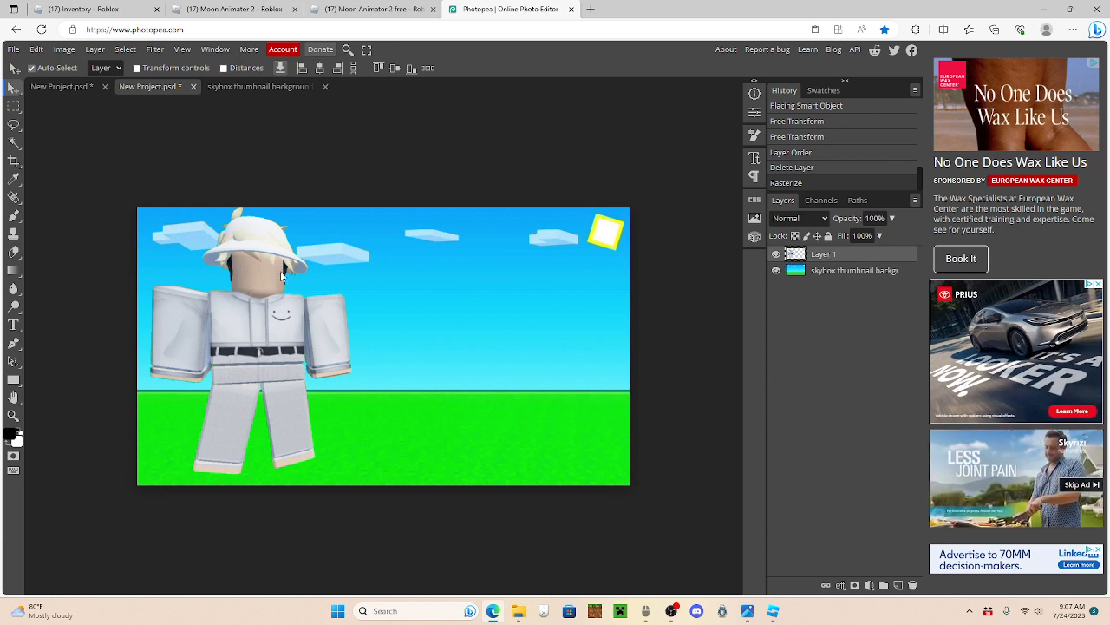
left_click_drag(258, 319, 278, 323)
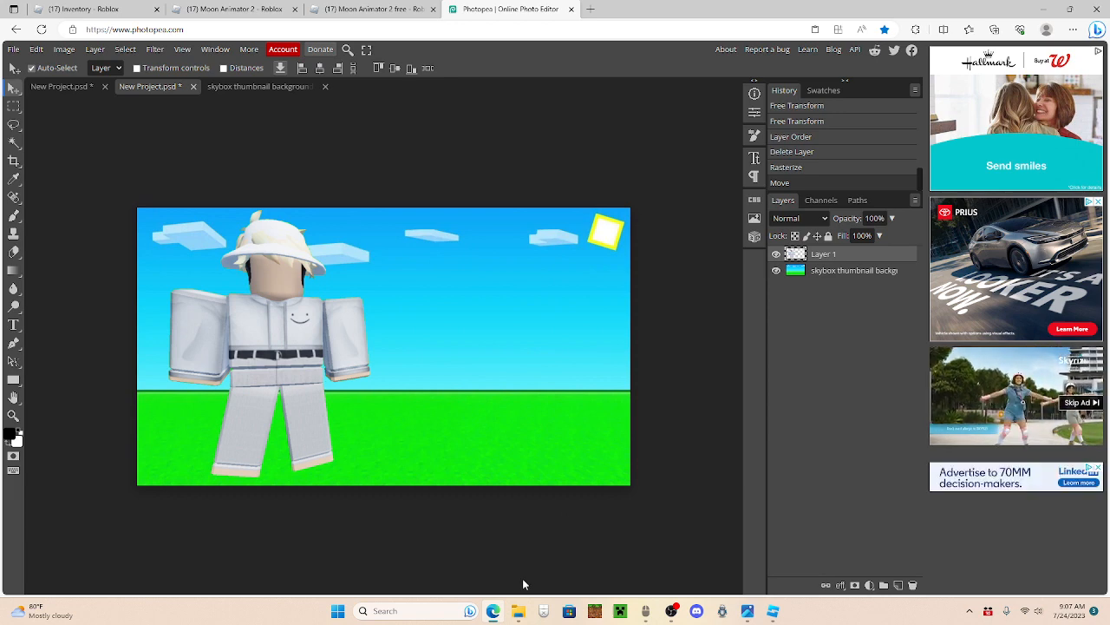
Step: Search Downloads for "face", preview FACE.jpg, and place it in the thumbnail project
left_click(518, 611)
left_click(777, 280)
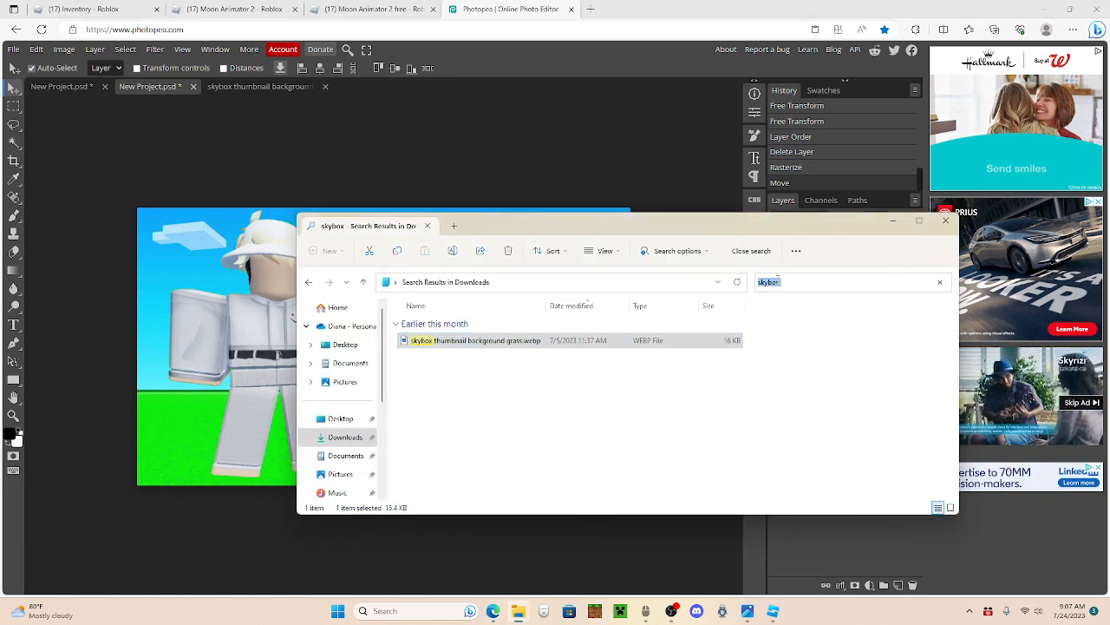
type("face")
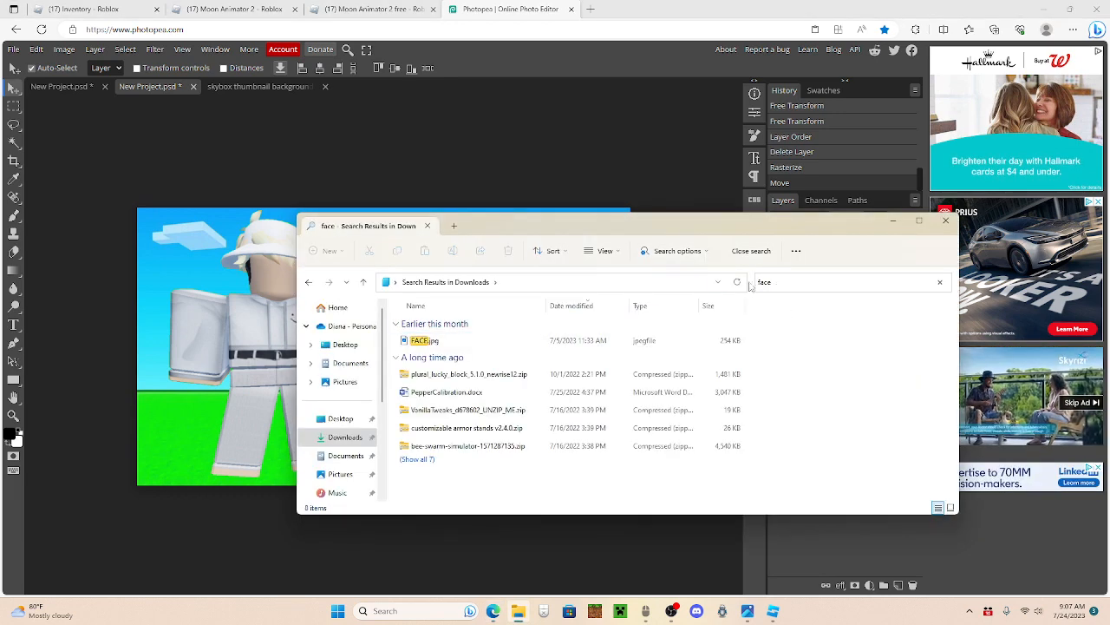
double_click(447, 340)
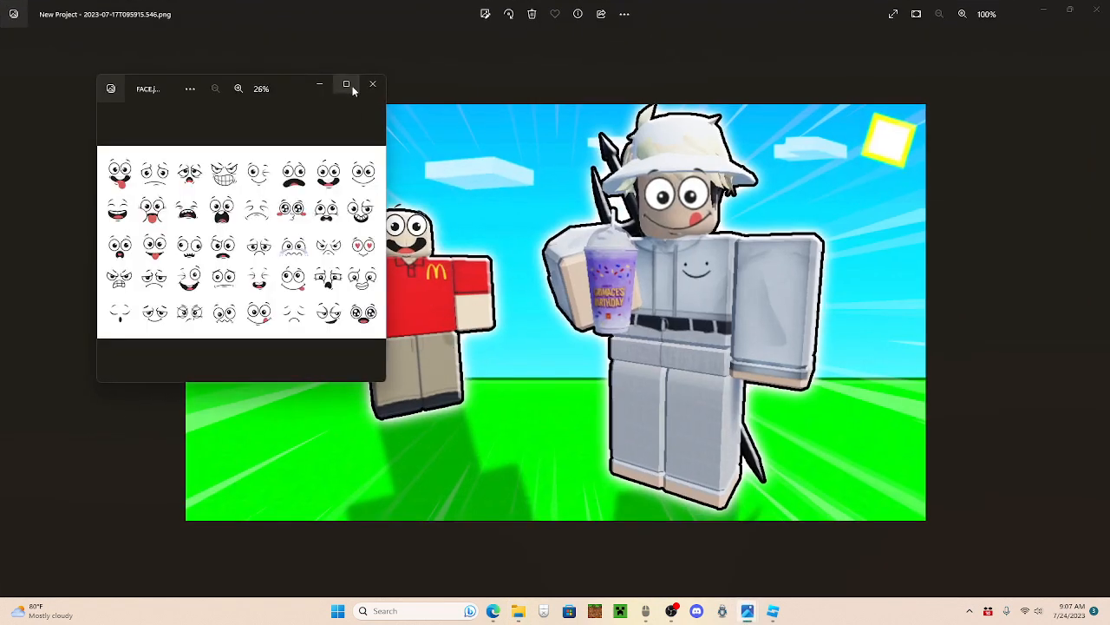
left_click(346, 85)
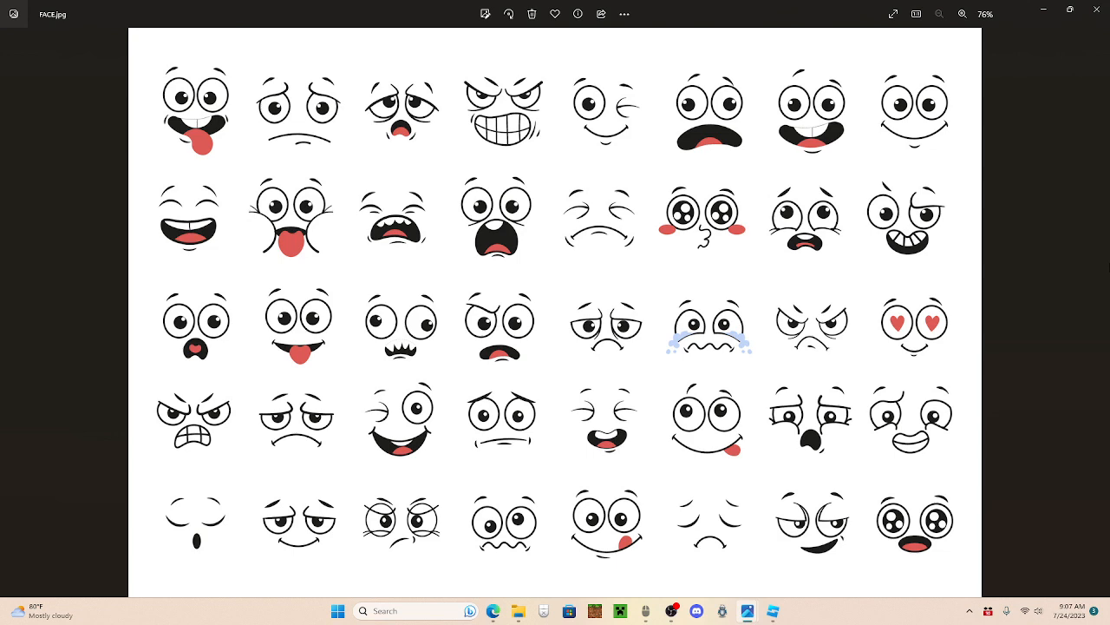
left_click(1098, 14)
left_click(1051, 12)
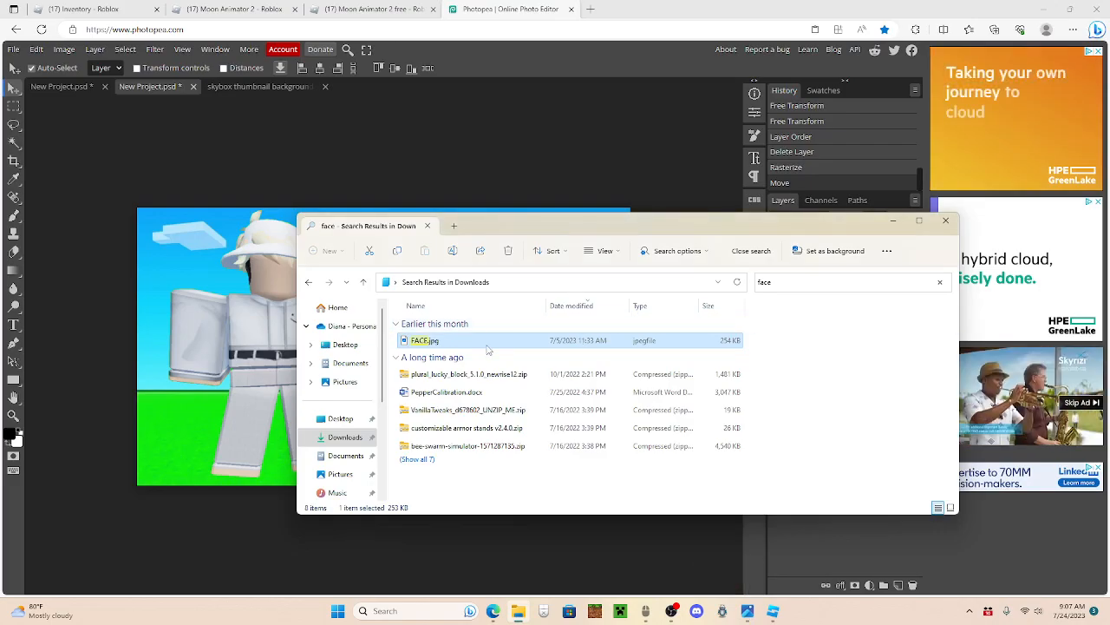
left_click_drag(489, 347, 242, 346)
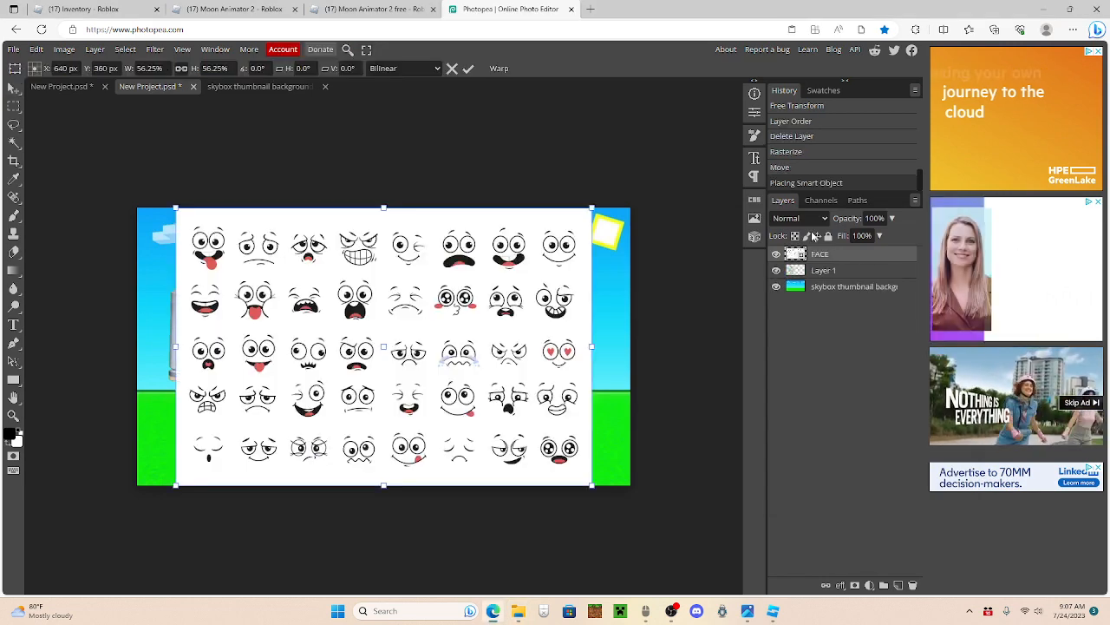
Step: Rasterize the FACE layer and clear the rightmost column of faces with a rectangular selection
right_click(822, 257)
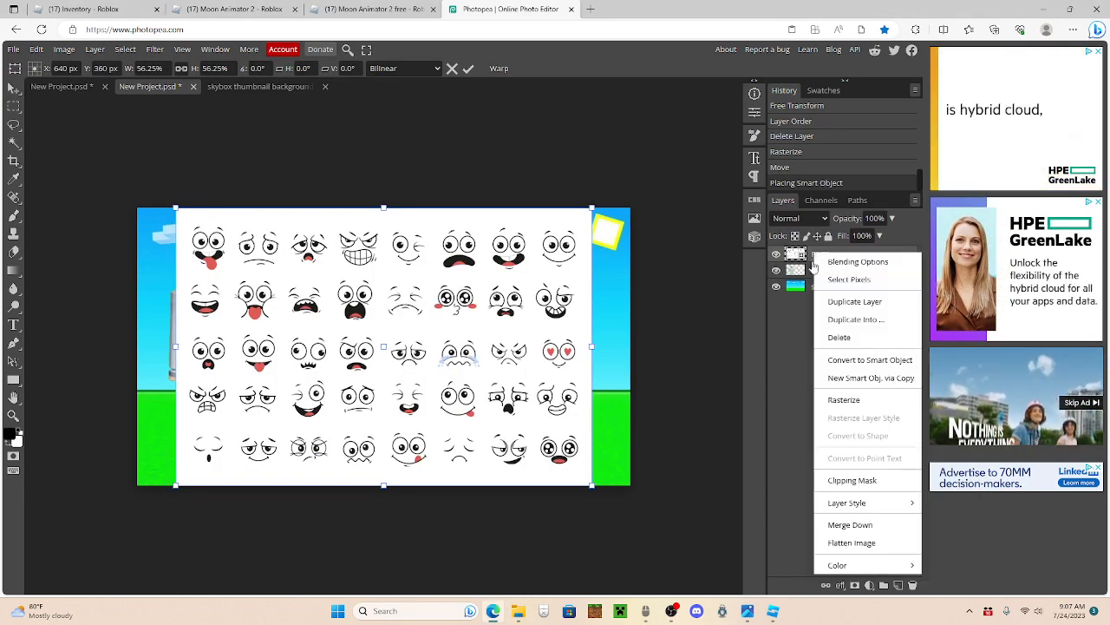
left_click(847, 404)
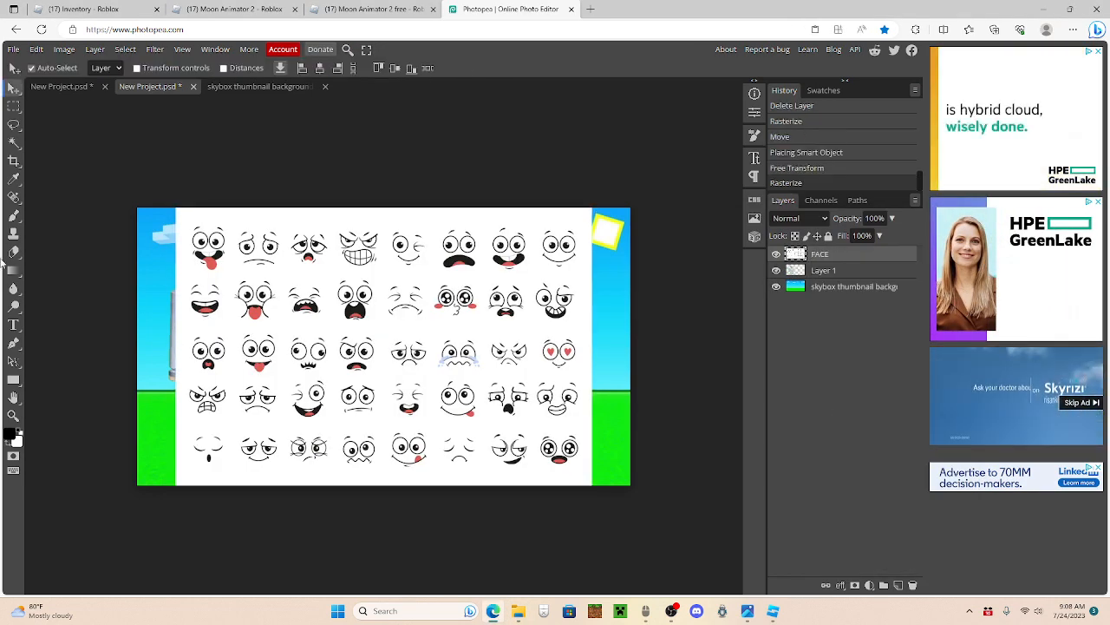
left_click(12, 161)
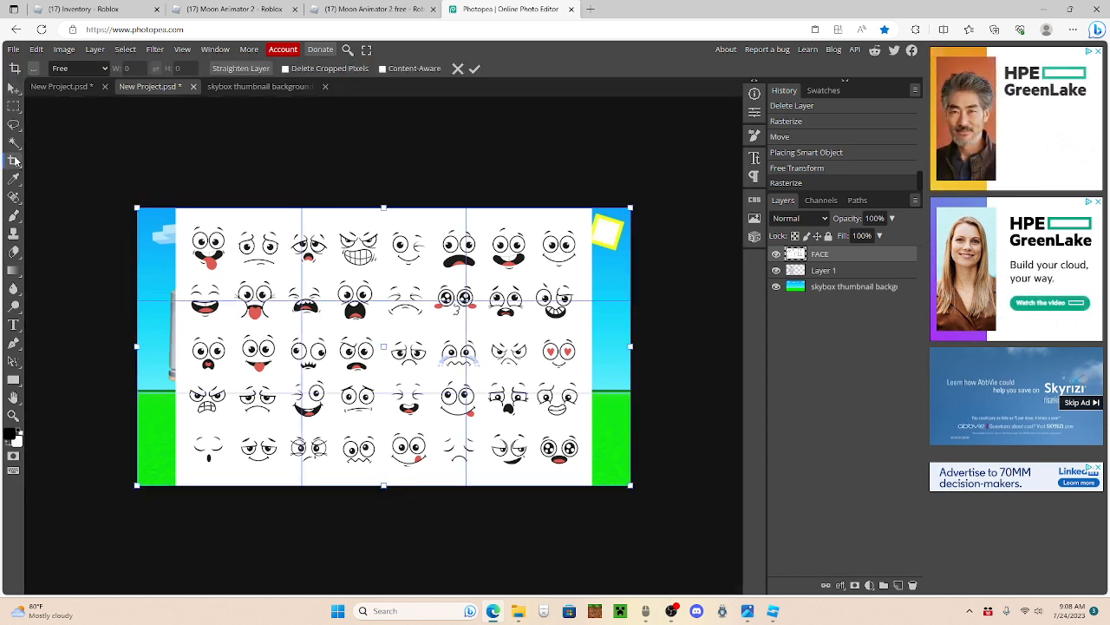
key("m")
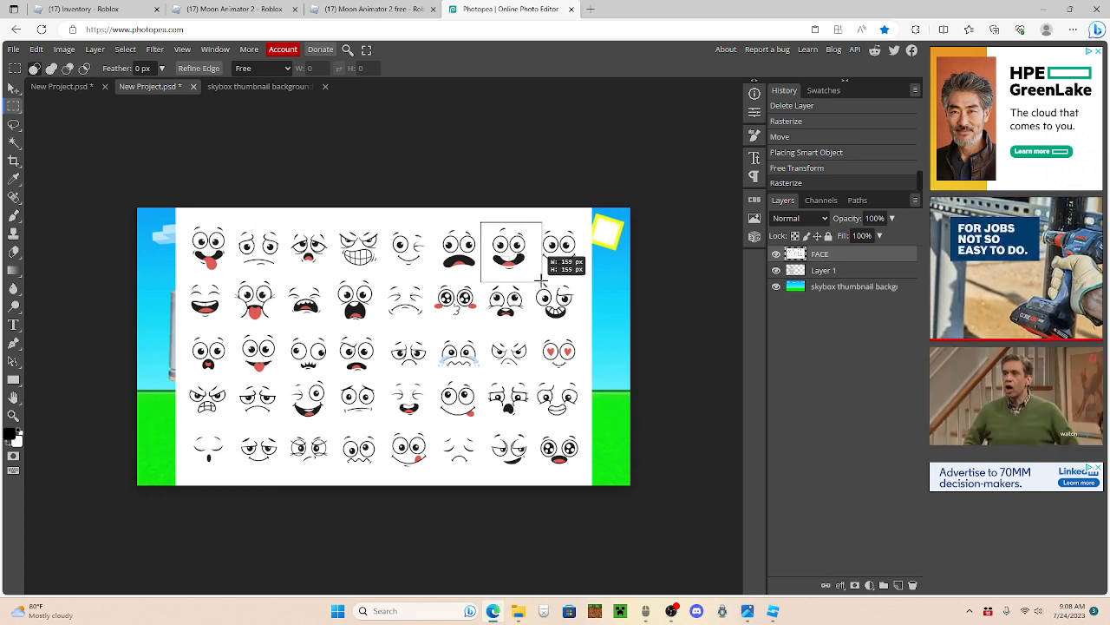
left_click_drag(532, 275, 532, 275)
left_click(532, 274)
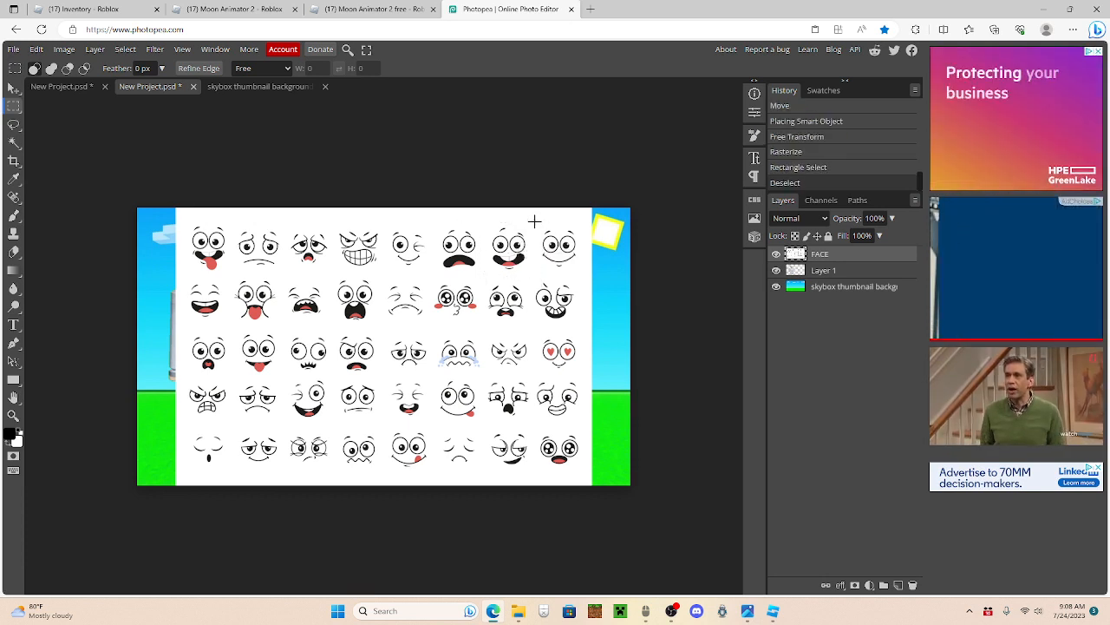
left_click_drag(534, 199, 608, 492)
key("Delete")
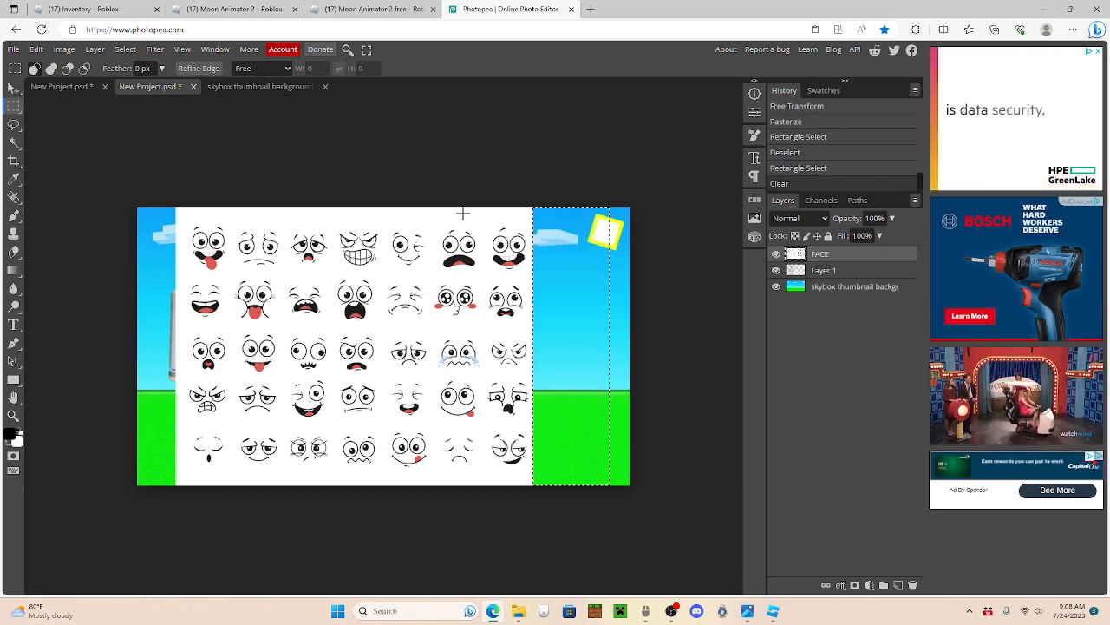
left_click_drag(374, 418, 175, 518)
left_click(183, 385)
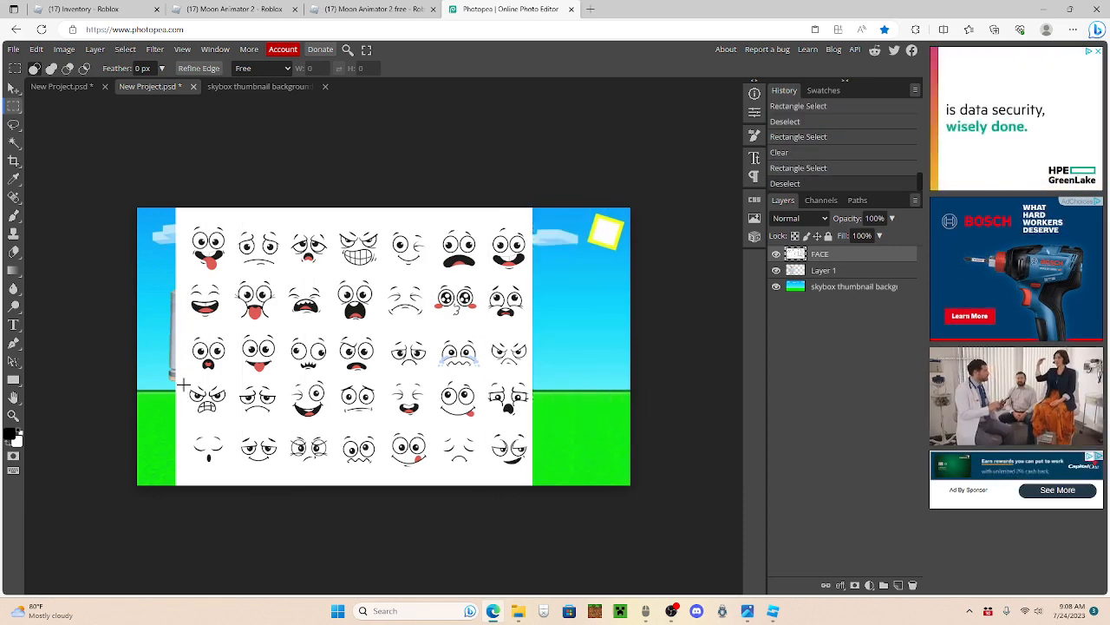
key("Delete")
key("ctrl+z")
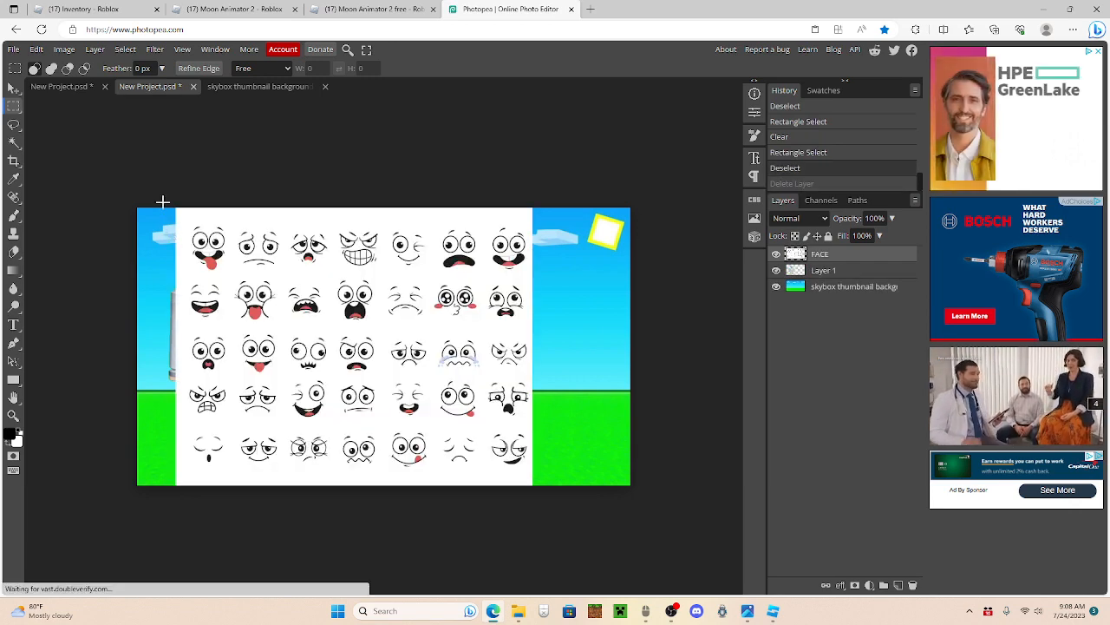
Step: Clear all other faces from the sheet, keeping only the open-mouthed smiling face at the upper right, and remove the selection
left_click_drag(162, 199, 483, 551)
key("Delete")
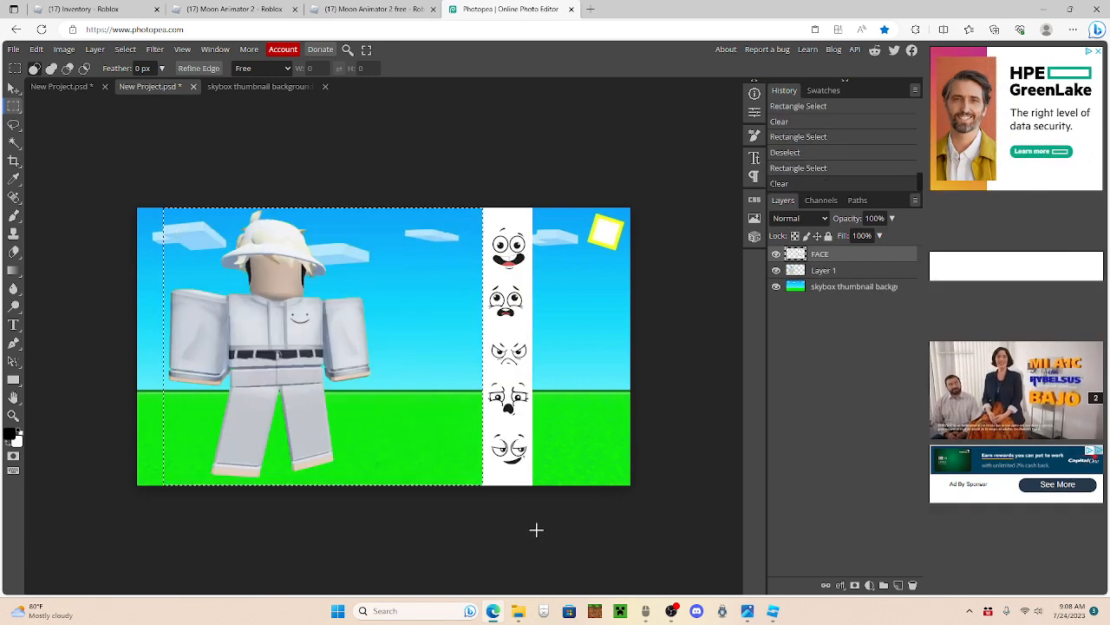
left_click_drag(558, 499, 459, 272)
key("Delete")
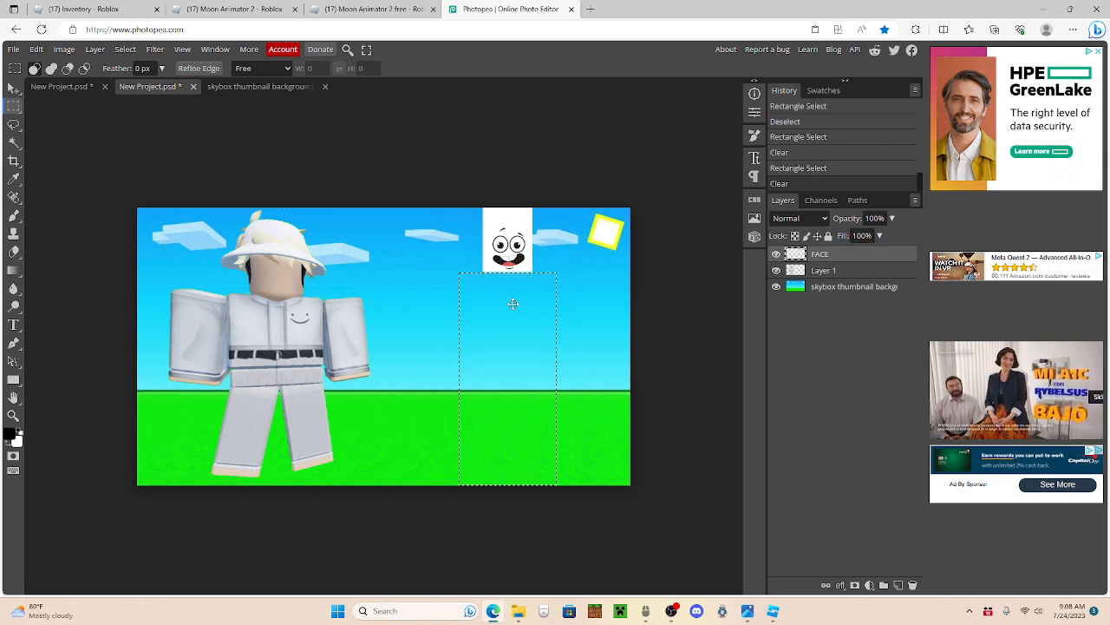
key("ctrl+d")
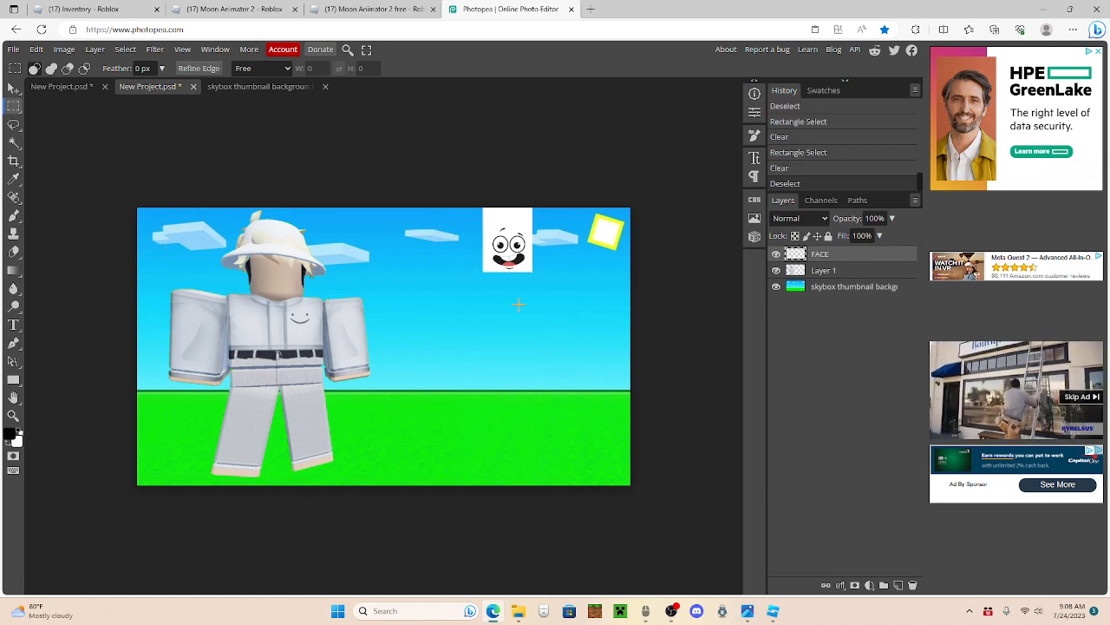
Step: Try to clear the white background around the remaining face with the Magic Wand at tolerance 30
key("w")
left_click(530, 270)
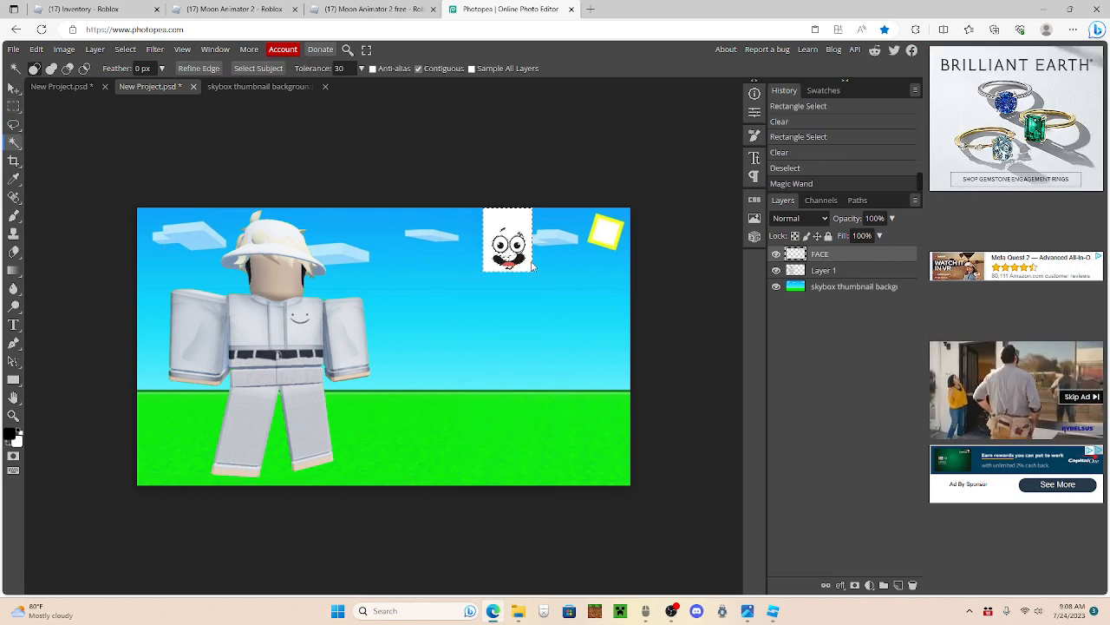
key("Delete")
key("ctrl+d")
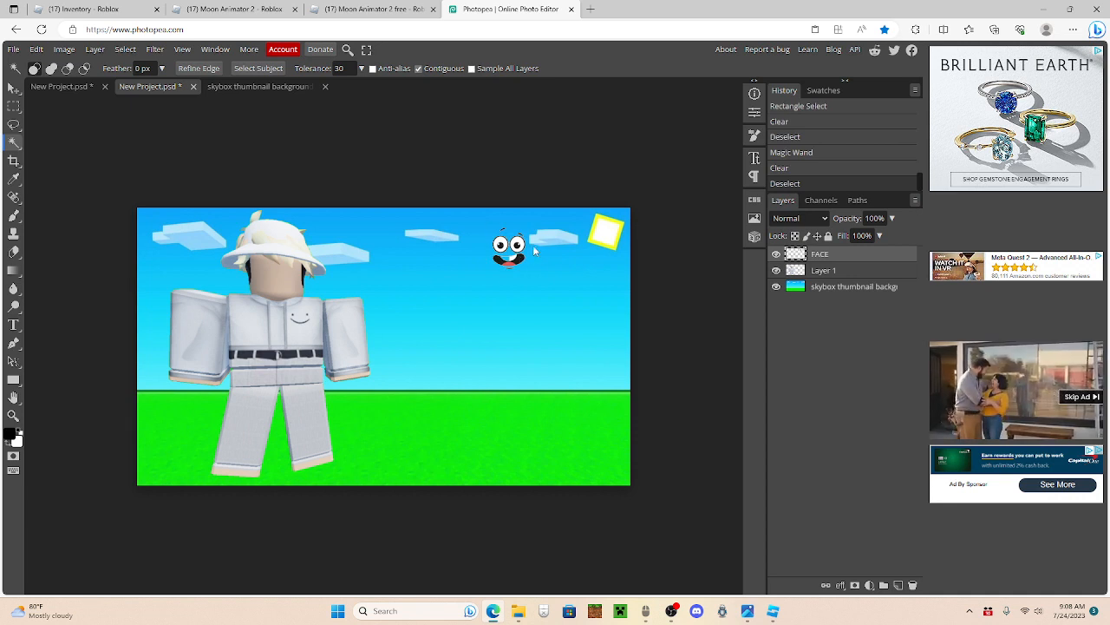
key("ctrl+z")
key("ctrl+z")
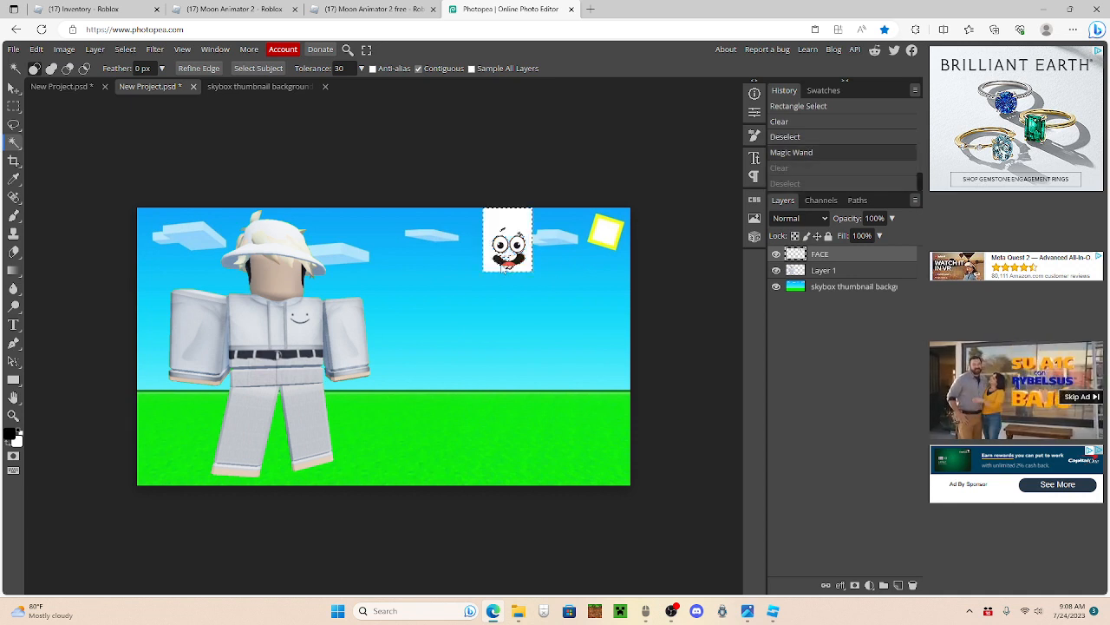
key("ctrl+d")
Step: Set the Magic Wand tolerance to 15, clear the white background around the face, and deselect
double_click(346, 65)
type("15")
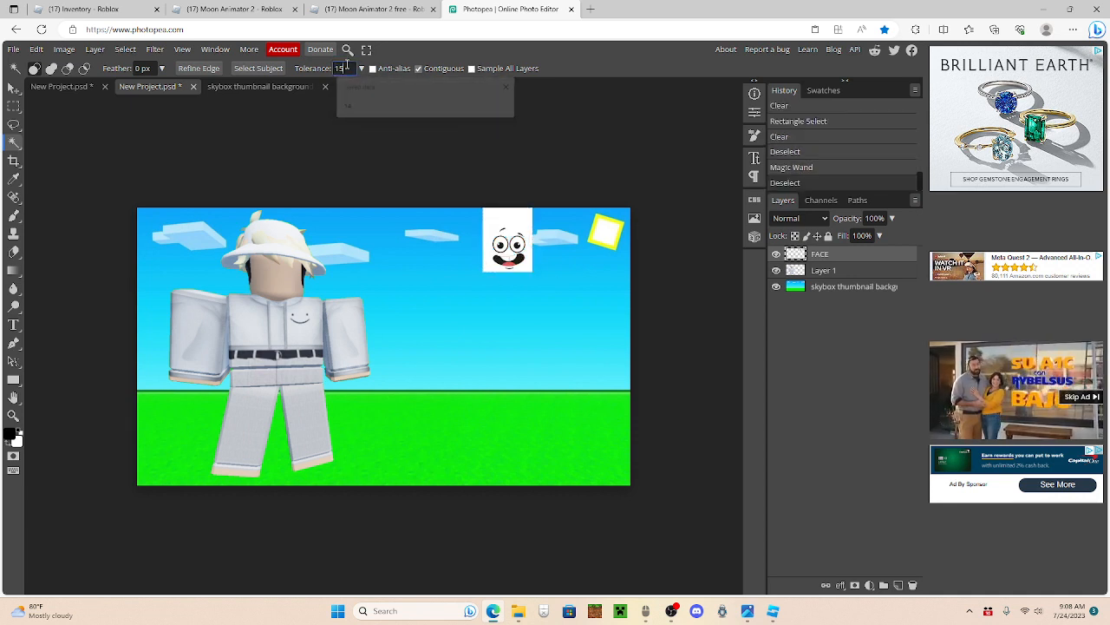
left_click(507, 231)
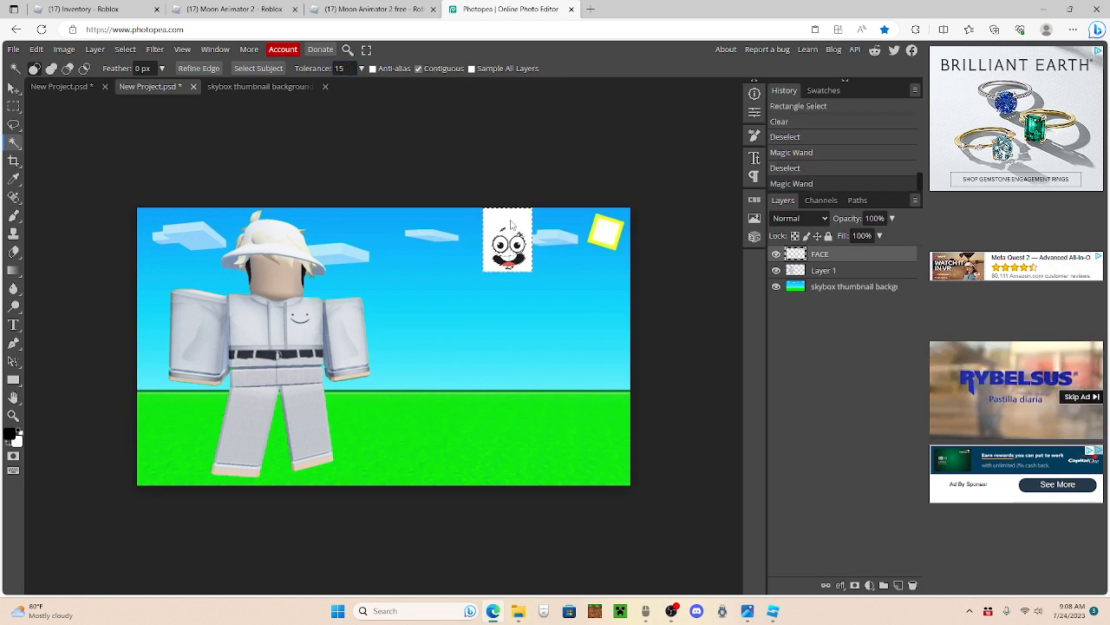
key("Delete")
key("ctrl+d")
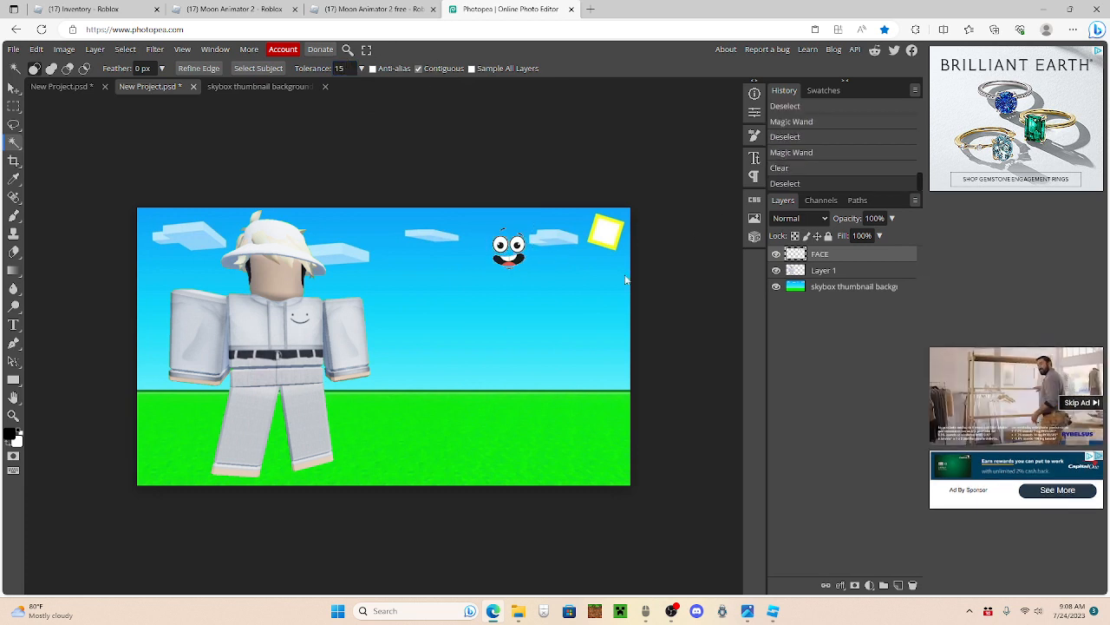
Step: Enlarge the cartoon face to about 142% and position it over the character's blank face
key("ctrl+t")
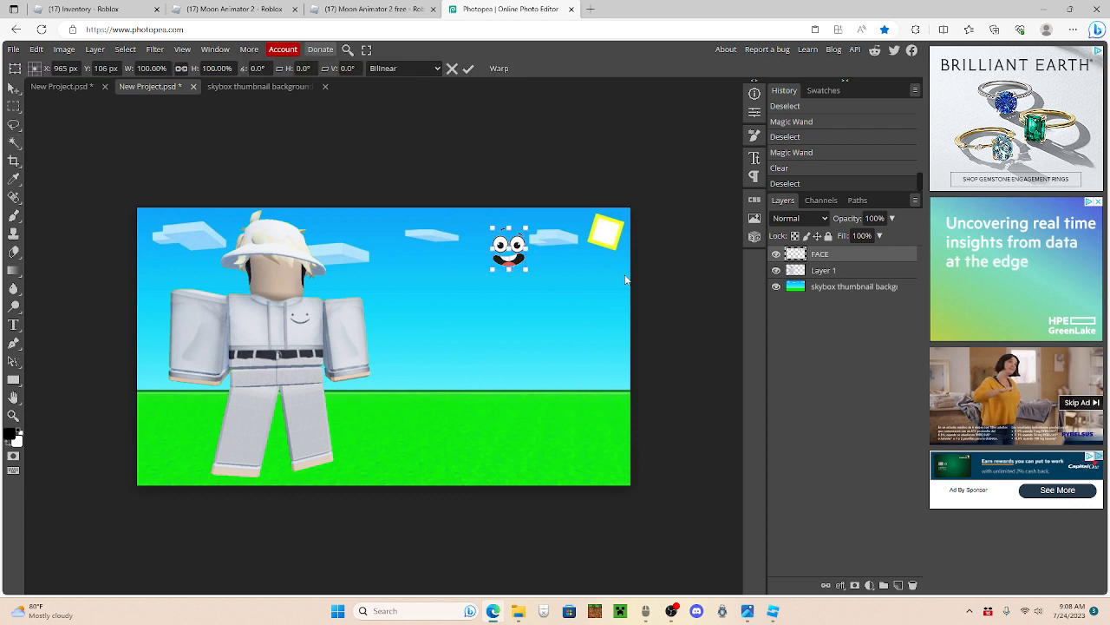
left_click_drag(509, 225, 279, 248)
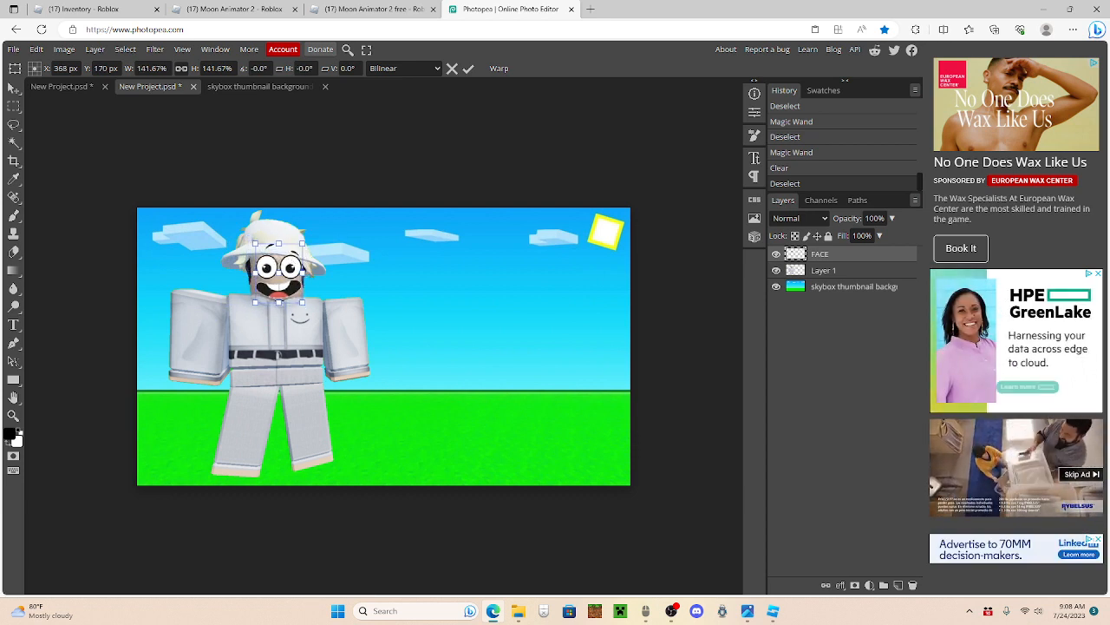
left_click(12, 87)
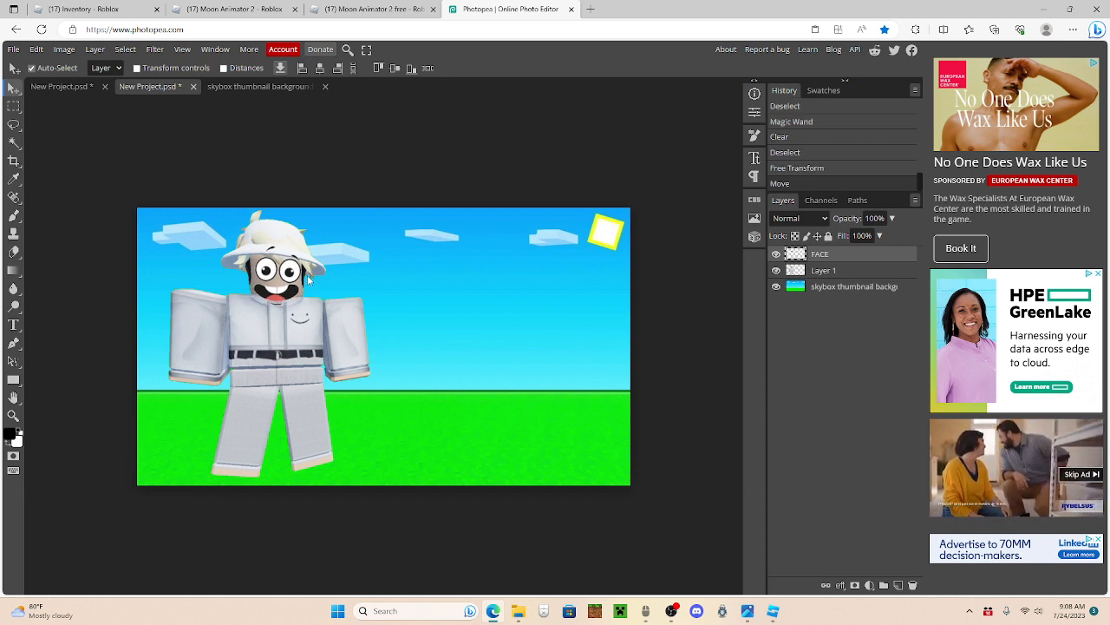
Step: Add Bevel and Emboss to the character layer with 1000% depth, 100% highlight opacity and 0% shadow opacity
left_click(848, 271)
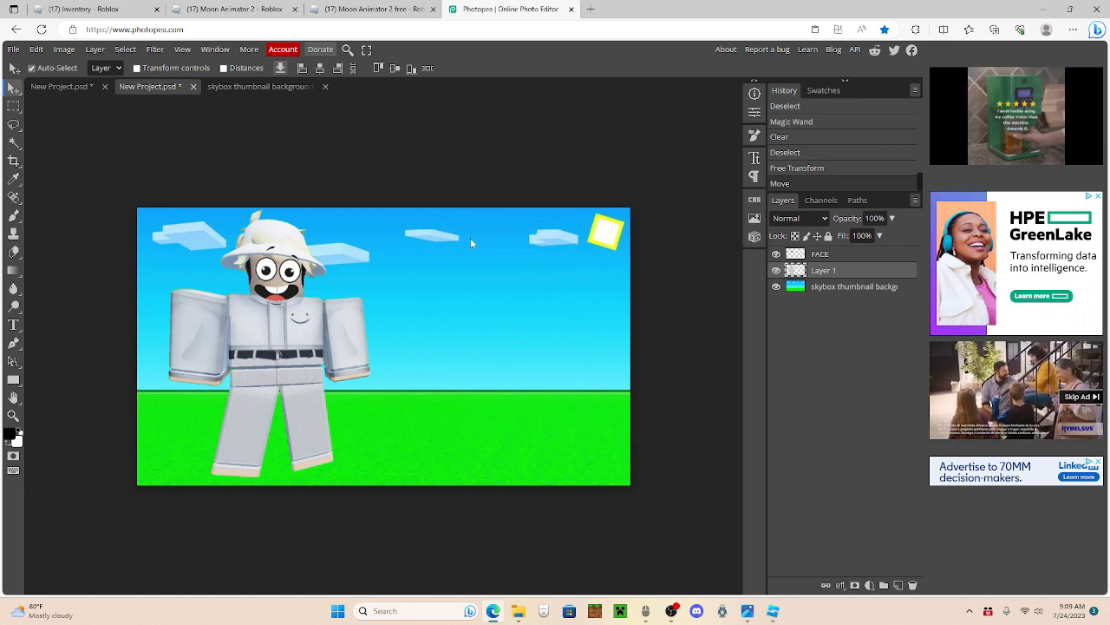
right_click(830, 272)
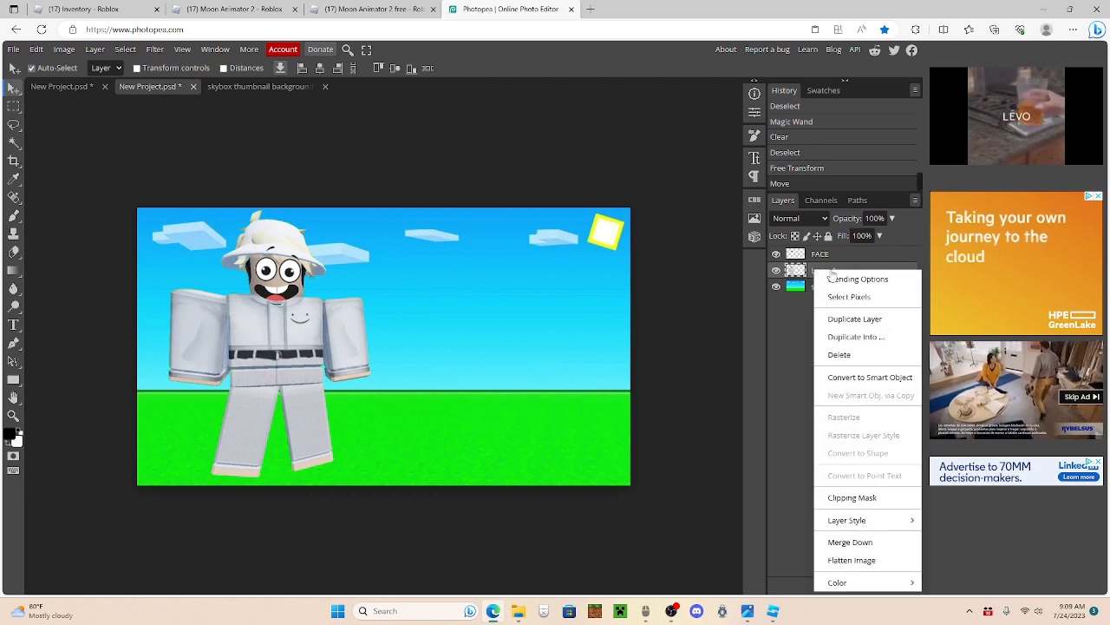
left_click(833, 279)
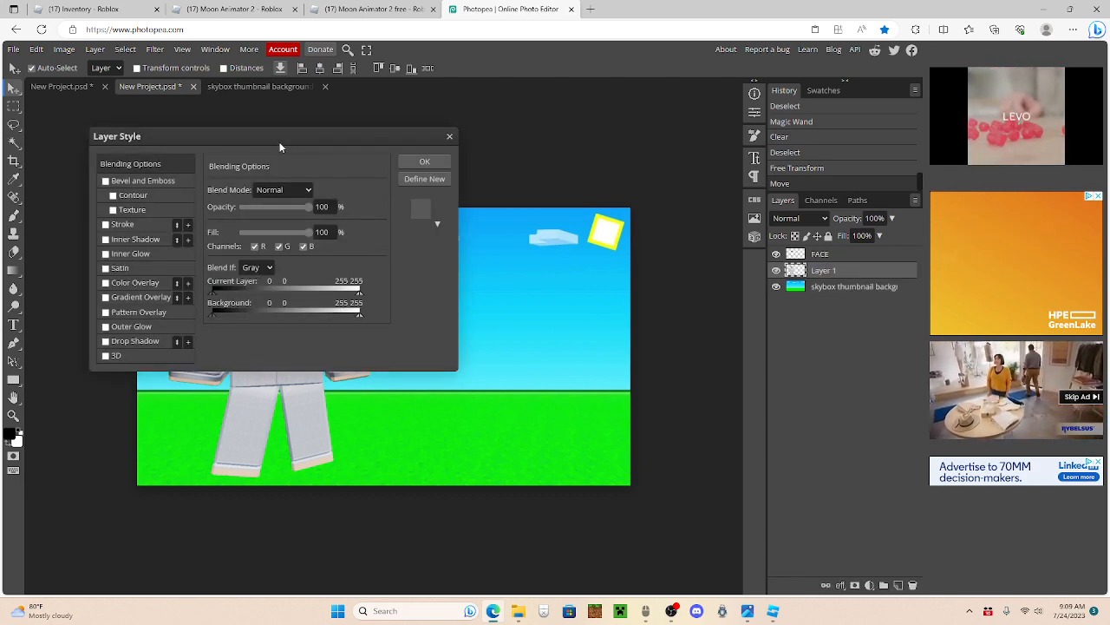
left_click_drag(281, 148, 606, 160)
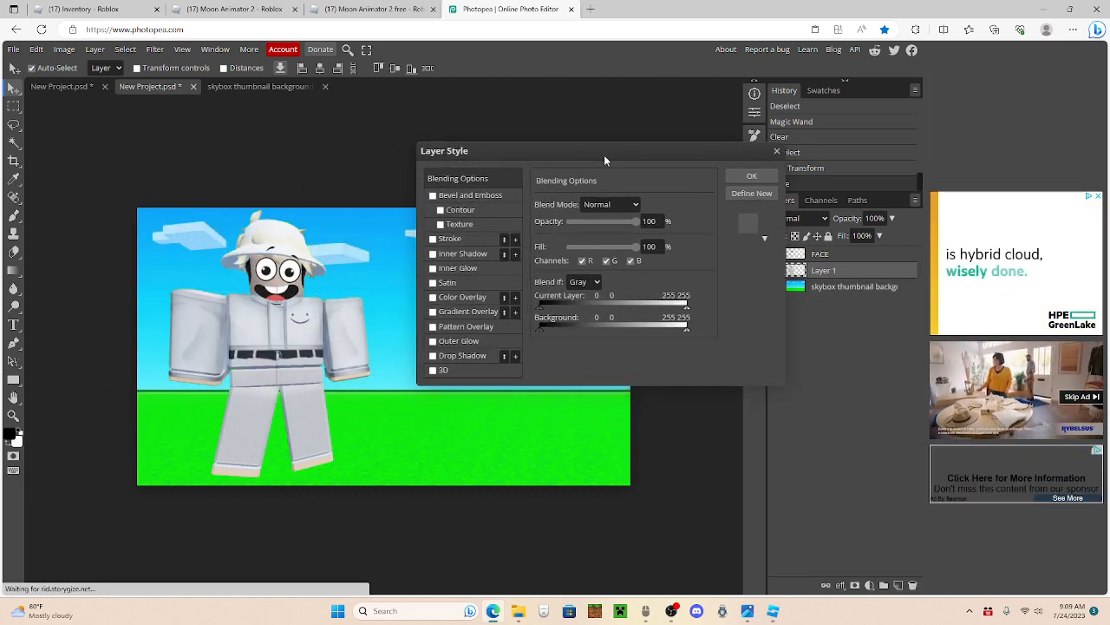
left_click(433, 196)
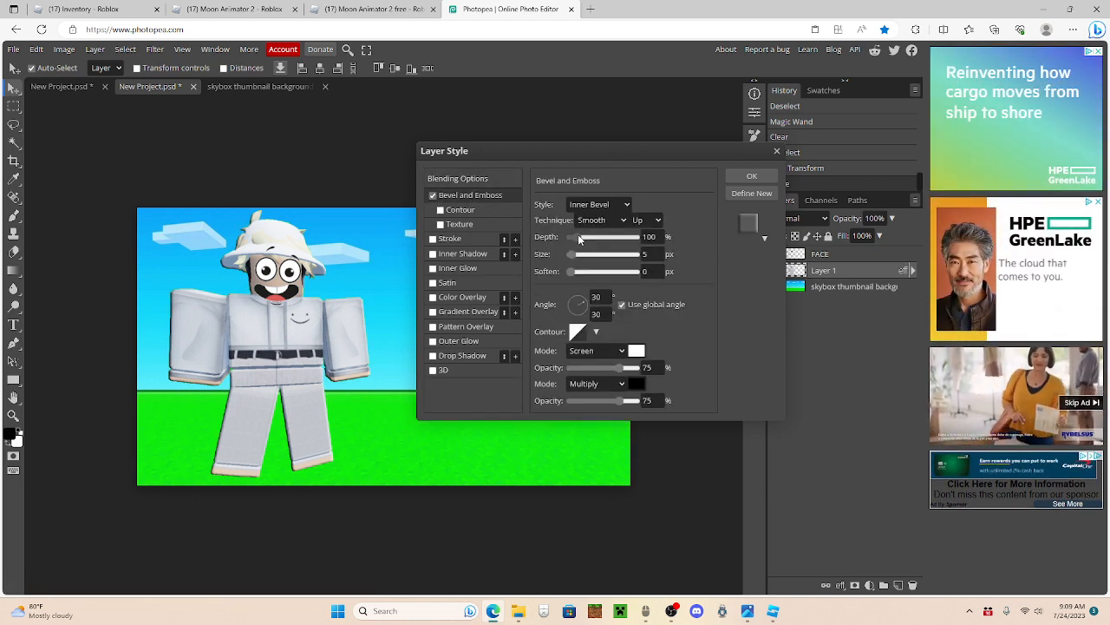
left_click_drag(579, 238, 646, 237)
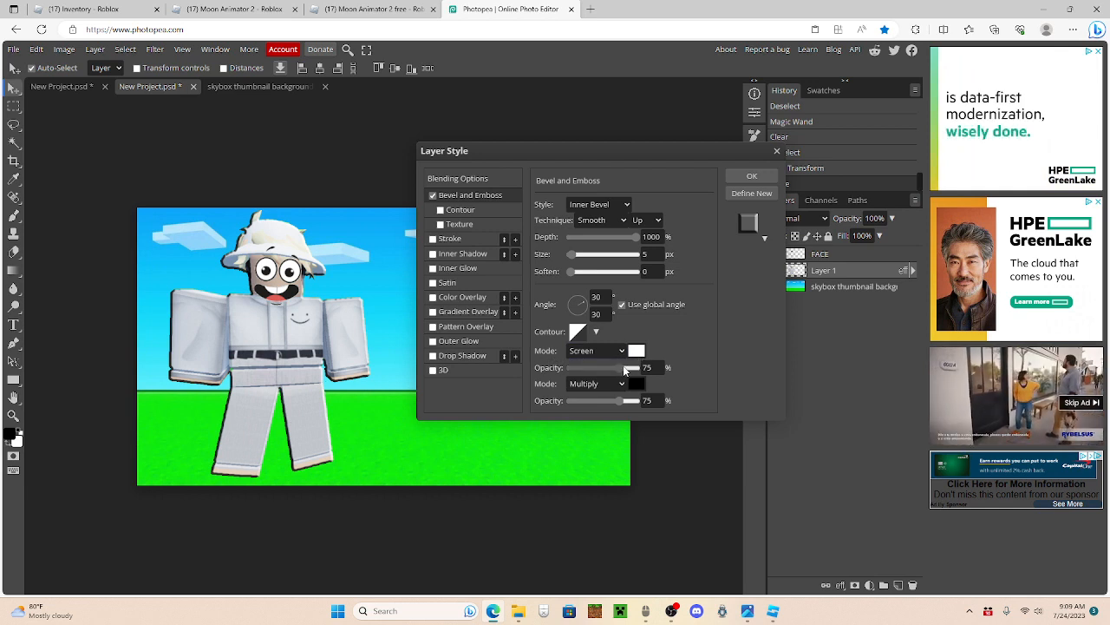
left_click_drag(632, 368, 664, 367)
left_click_drag(620, 400, 481, 406)
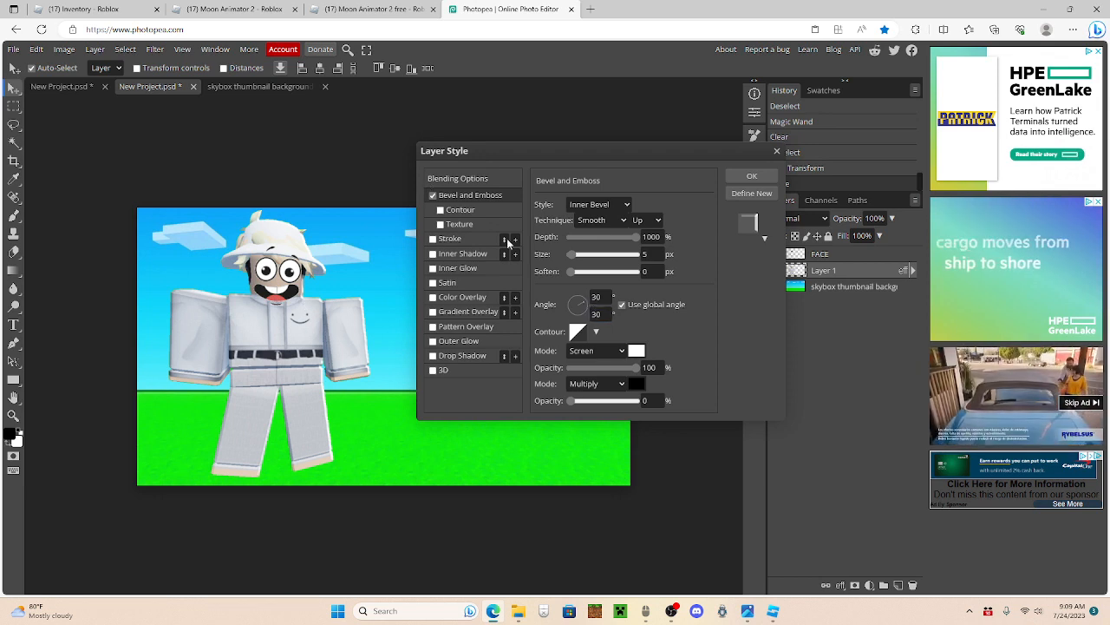
Step: Add a black outside stroke of 5 px to the character layer
left_click(454, 239)
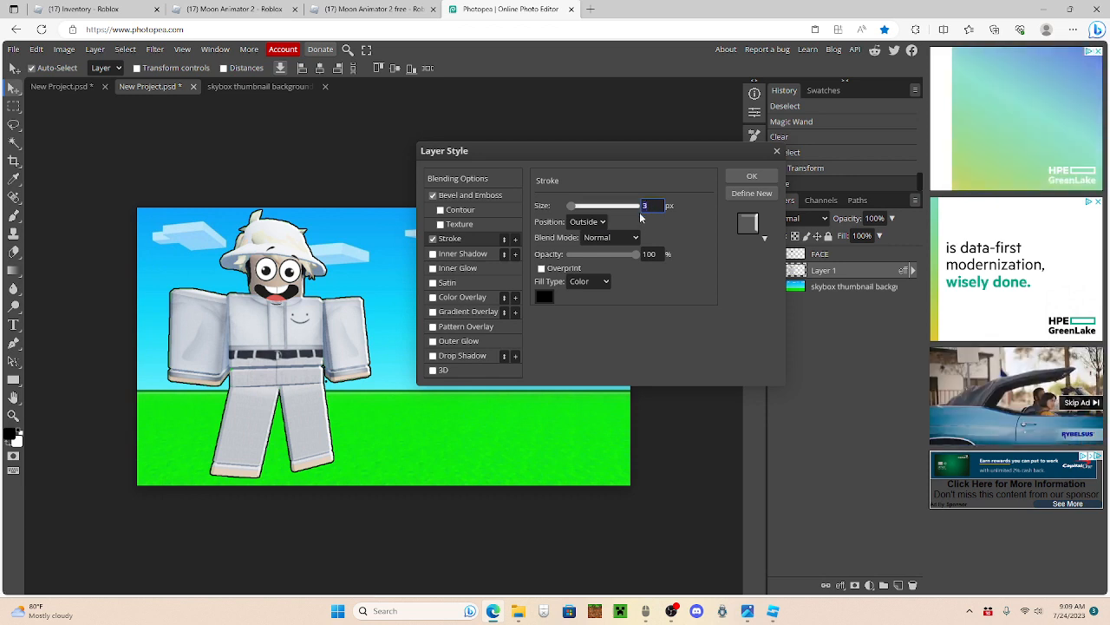
type("5")
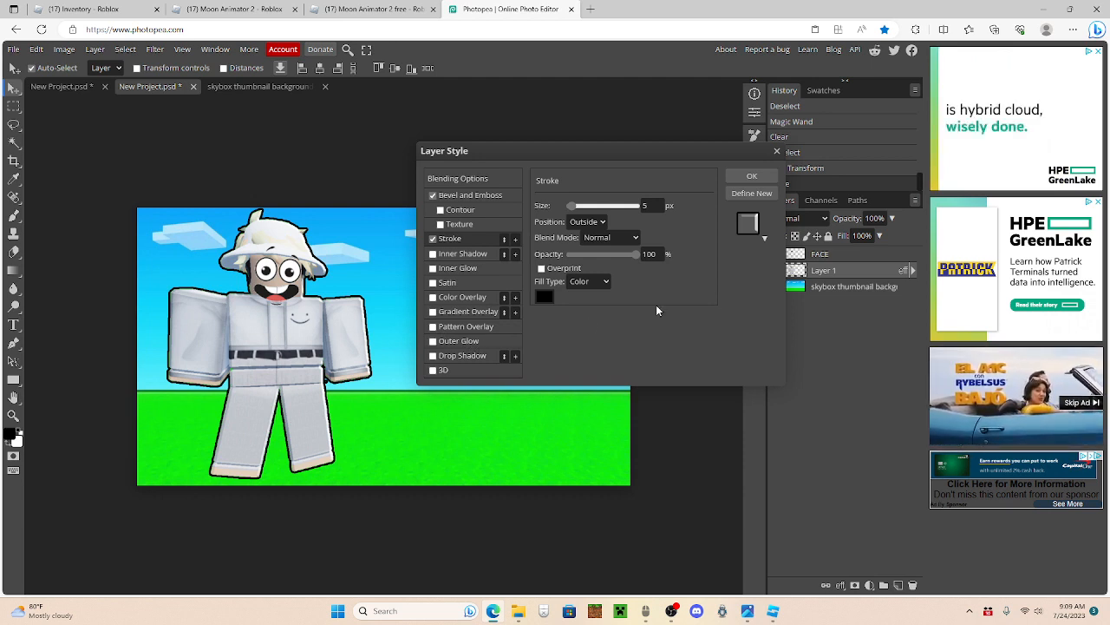
Step: Add an outer glow to the character layer with Normal blend mode, 100% opacity and white (ffffff) colour
left_click(623, 204)
left_click(617, 217)
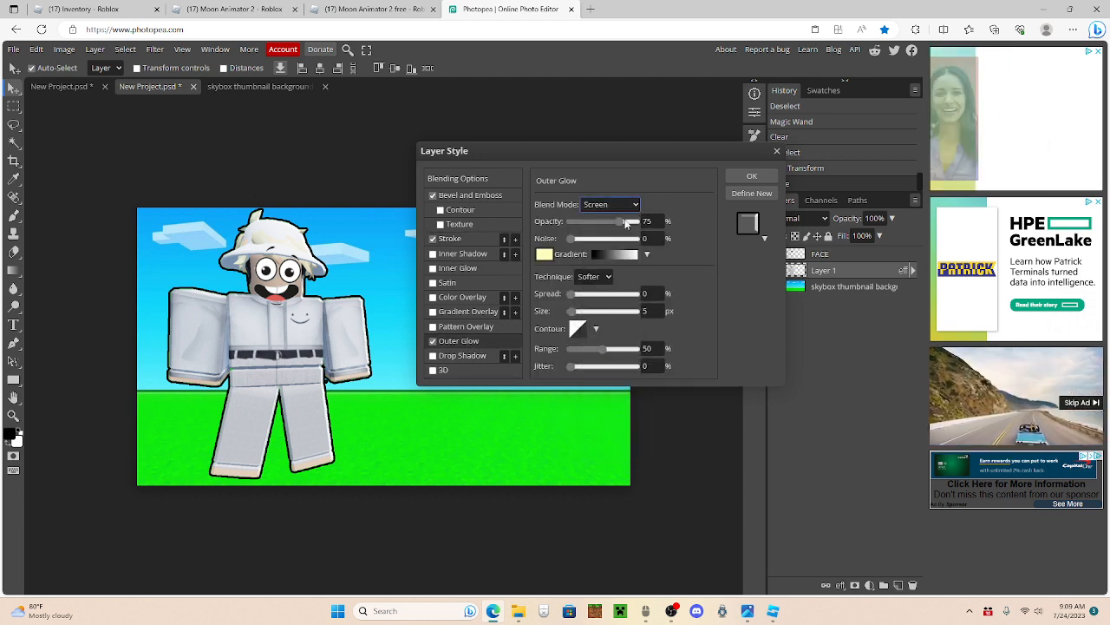
left_click_drag(615, 224, 646, 227)
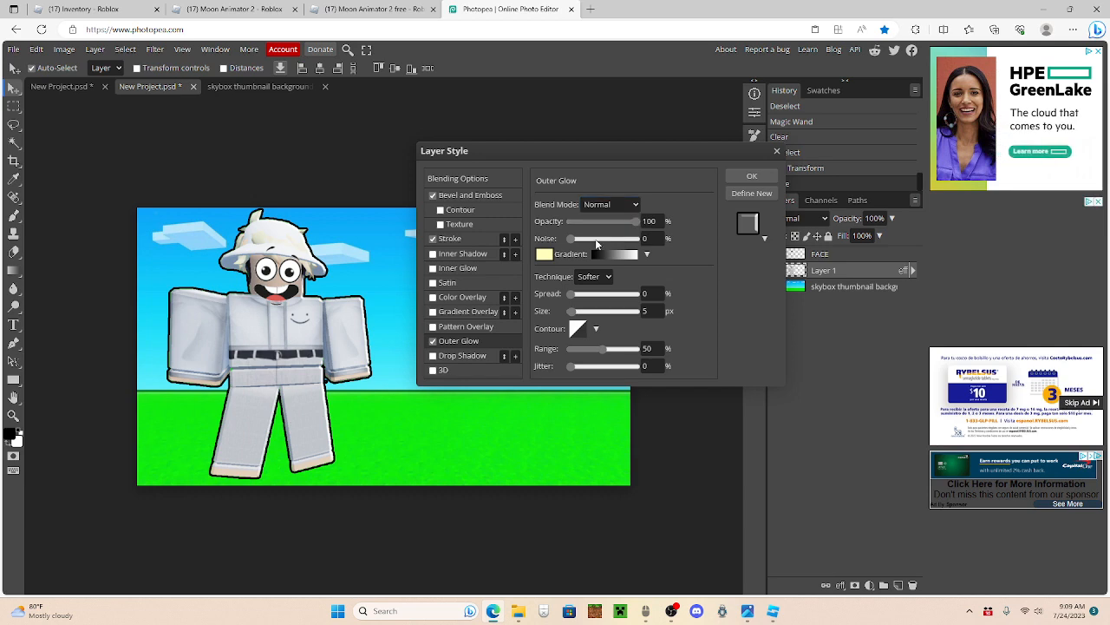
left_click(544, 254)
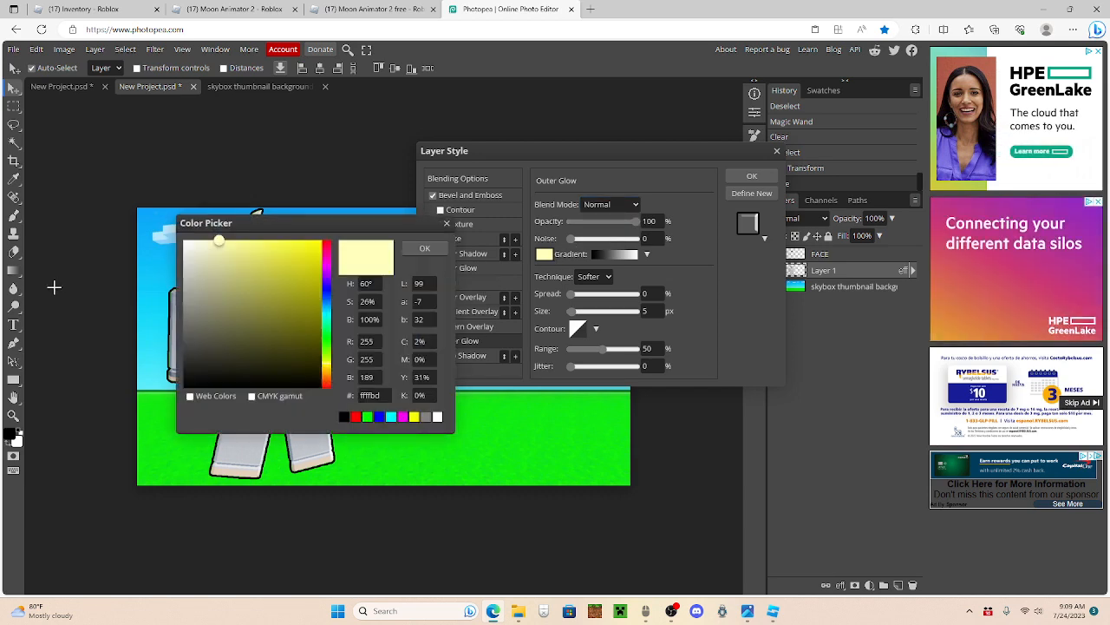
left_click_drag(223, 273, 144, 196)
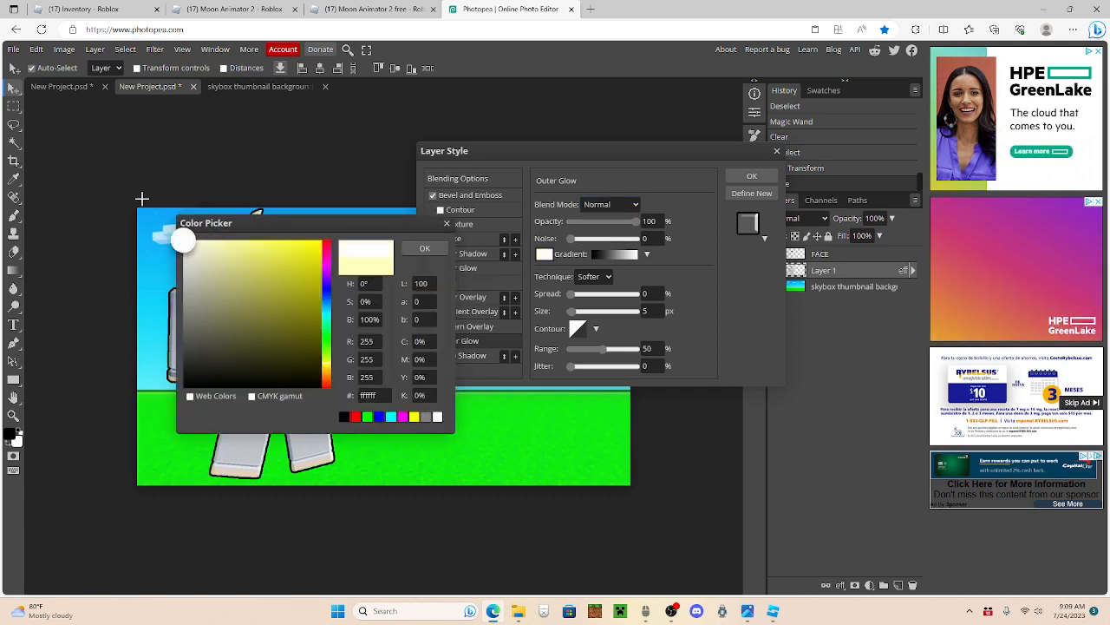
left_click(424, 248)
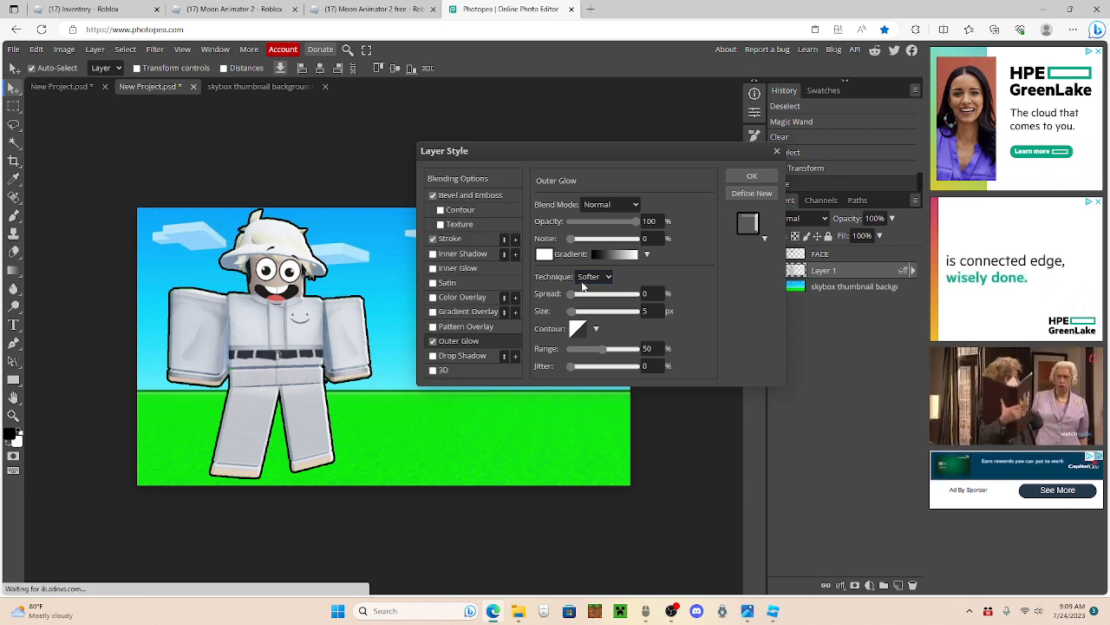
Step: Set the character's outer glow to 12% spread and 31 px size, and apply the layer style
left_click(650, 293)
type("12")
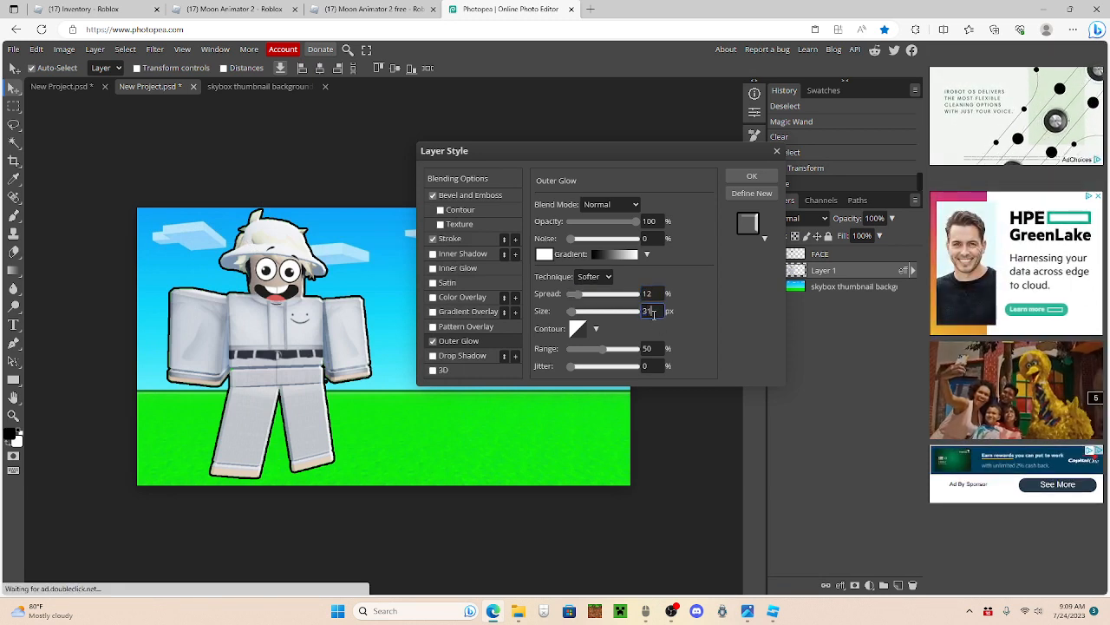
left_click(650, 311)
type("31")
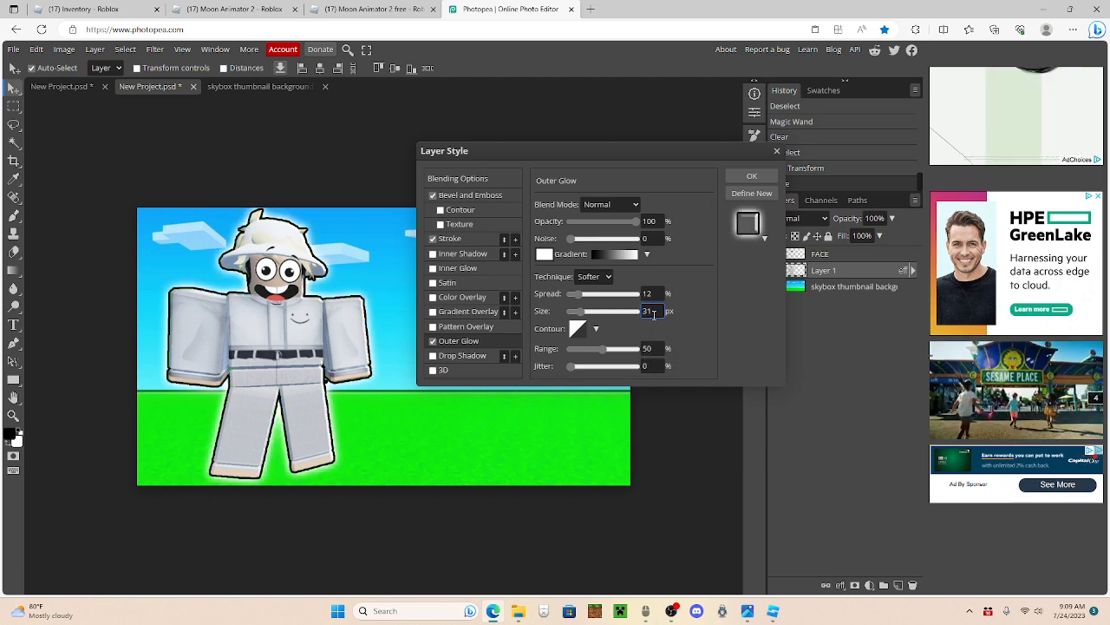
left_click(752, 176)
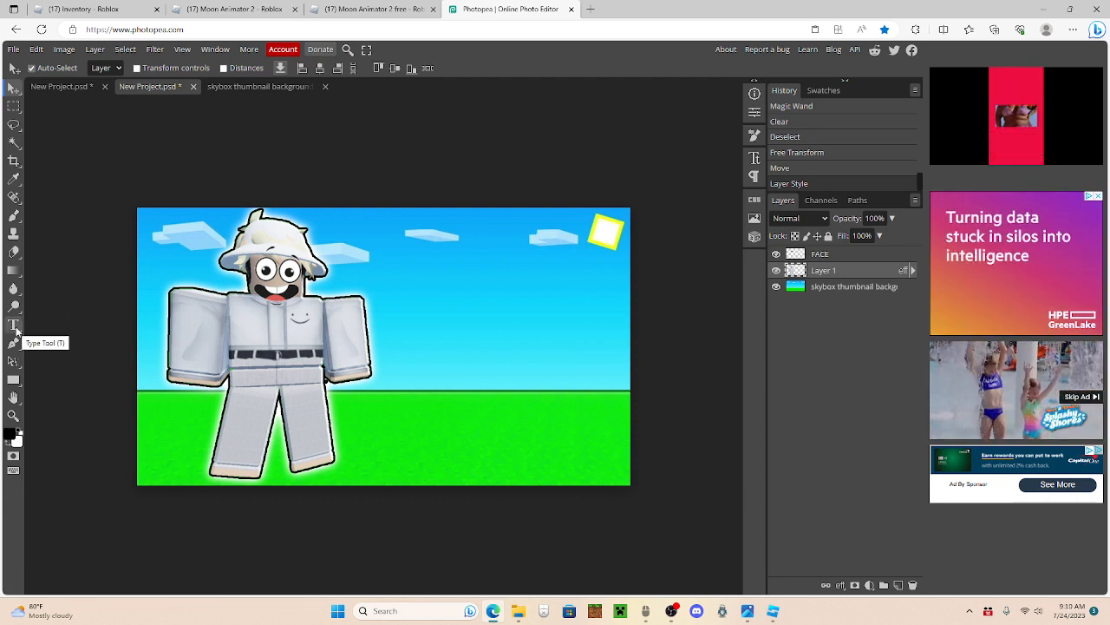
Step: Add the text THUMBNAIL in the Luckiest Guy font at 150 px in the sky beside the character
left_click(13, 326)
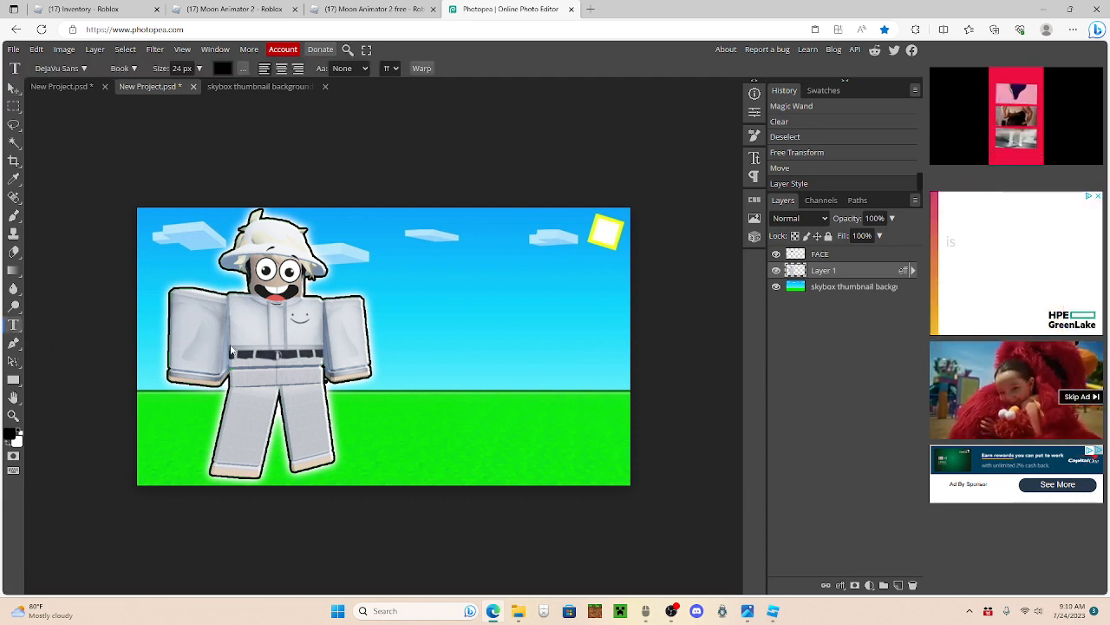
left_click(436, 297)
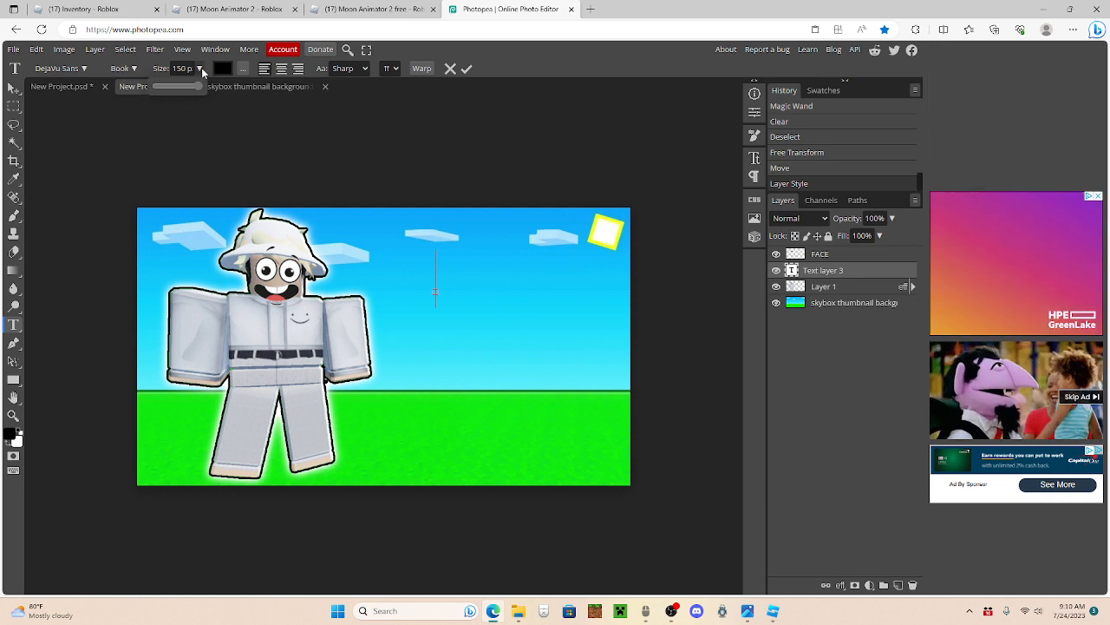
left_click(61, 67)
left_click(38, 114)
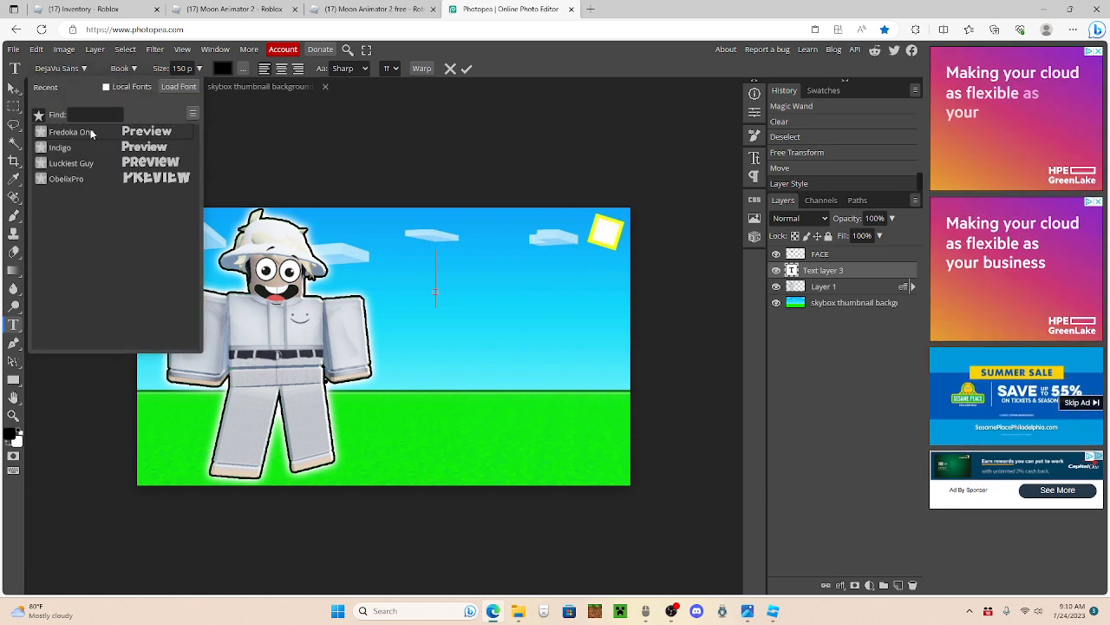
left_click(69, 163)
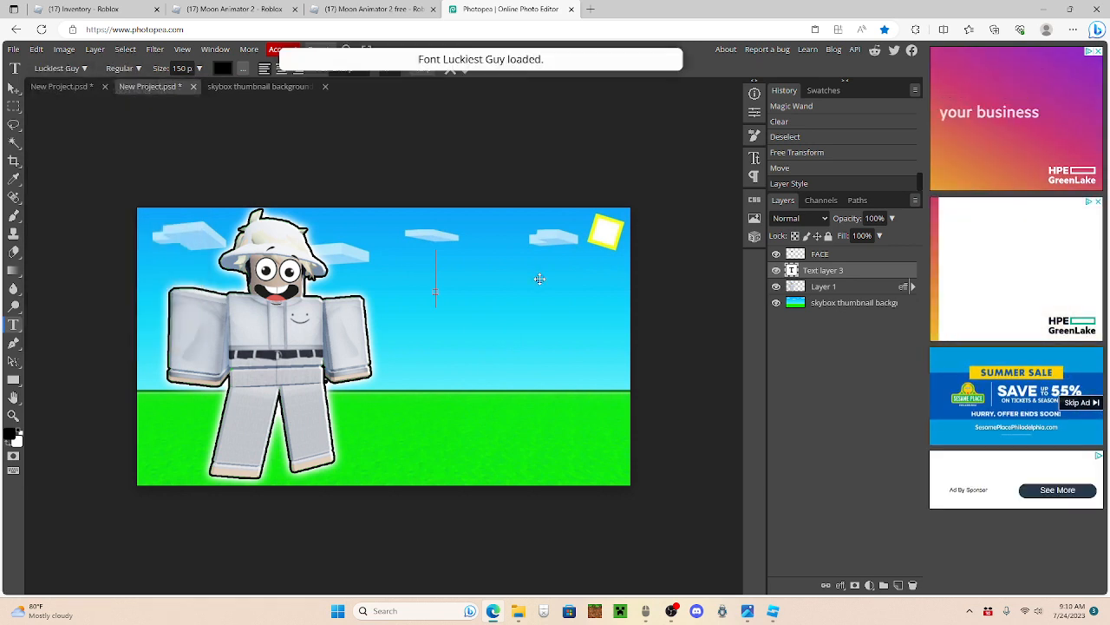
type("TH")
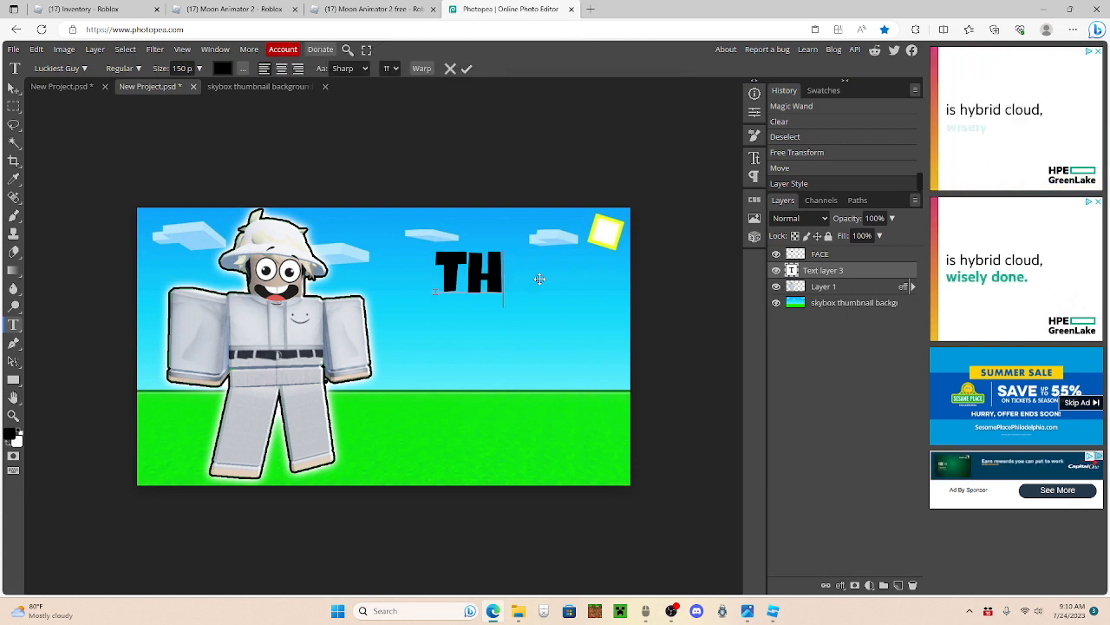
type("UMBNAIL")
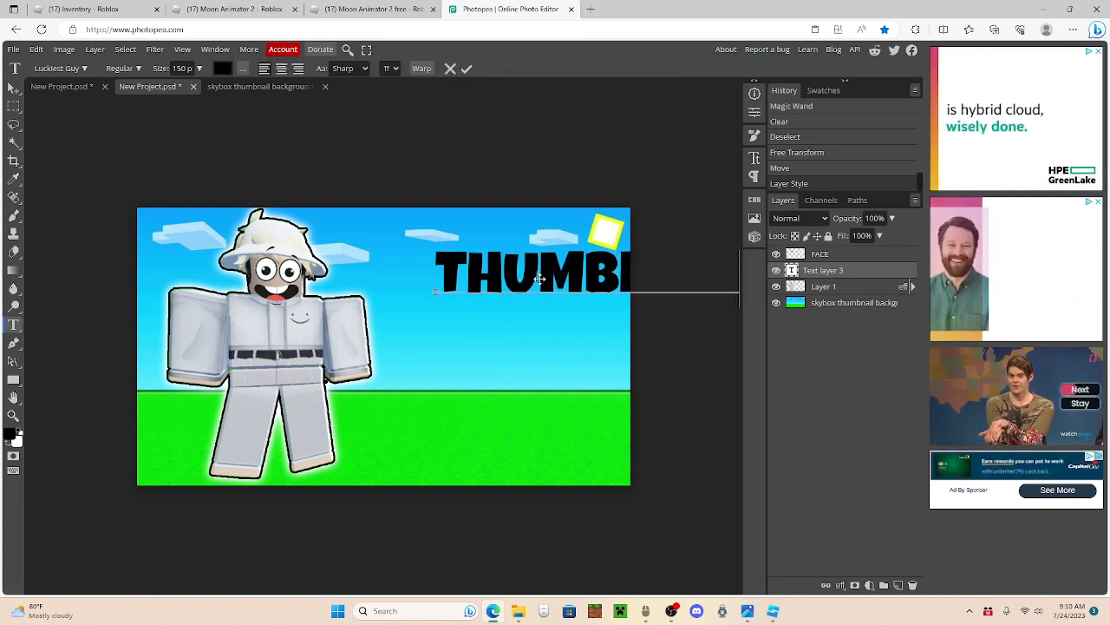
Step: Set the THUMBNAIL text size to 100 px and position it in the open sky beside the character's head
left_click(13, 90)
left_click_drag(490, 295, 407, 288)
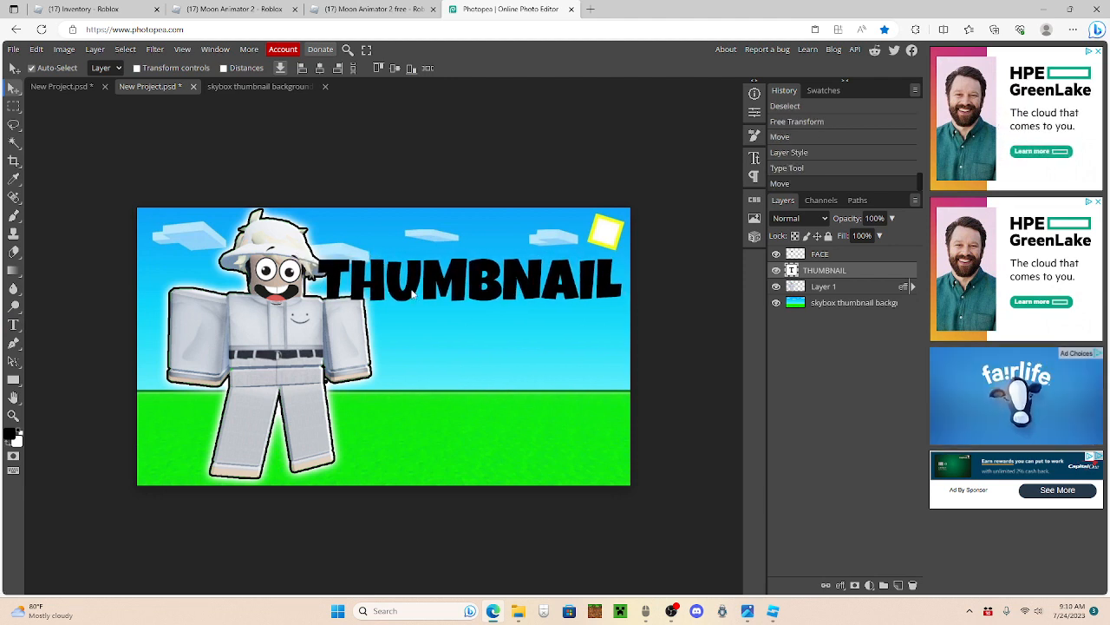
mouse_move(412, 292)
left_mouse_down()
mouse_move(389, 323)
mouse_move(420, 278)
mouse_move(407, 279)
left_mouse_up()
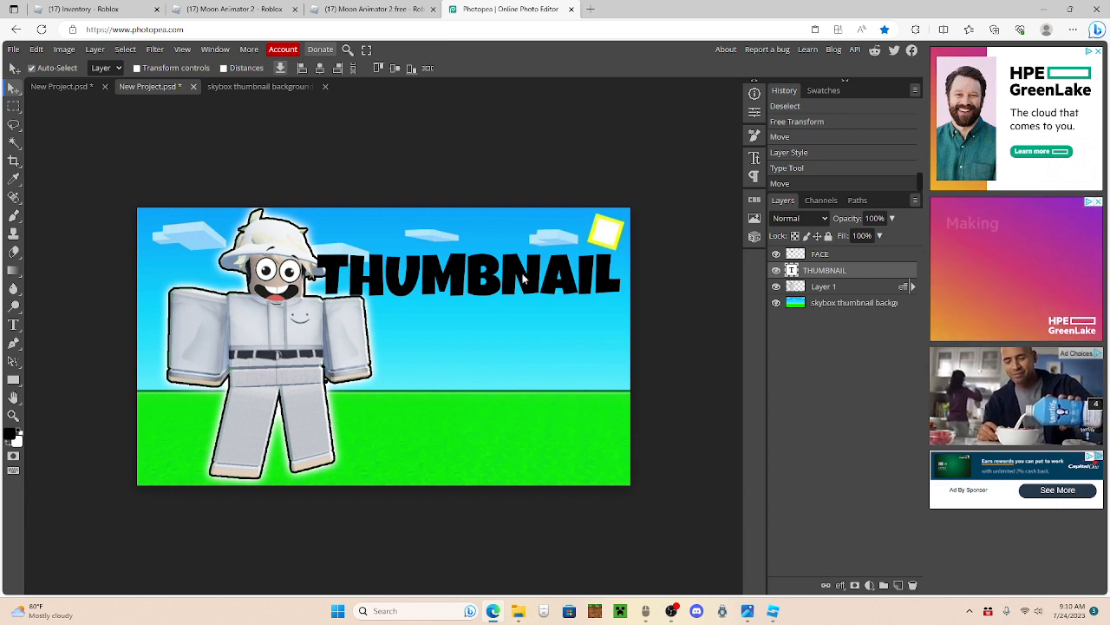
double_click(453, 274)
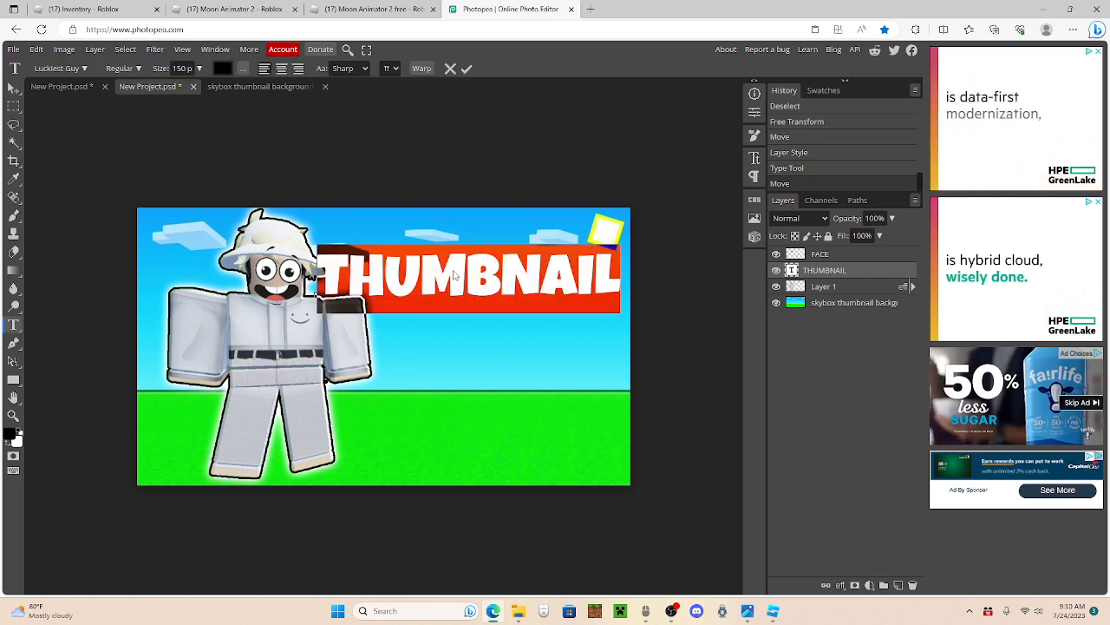
left_click(176, 68)
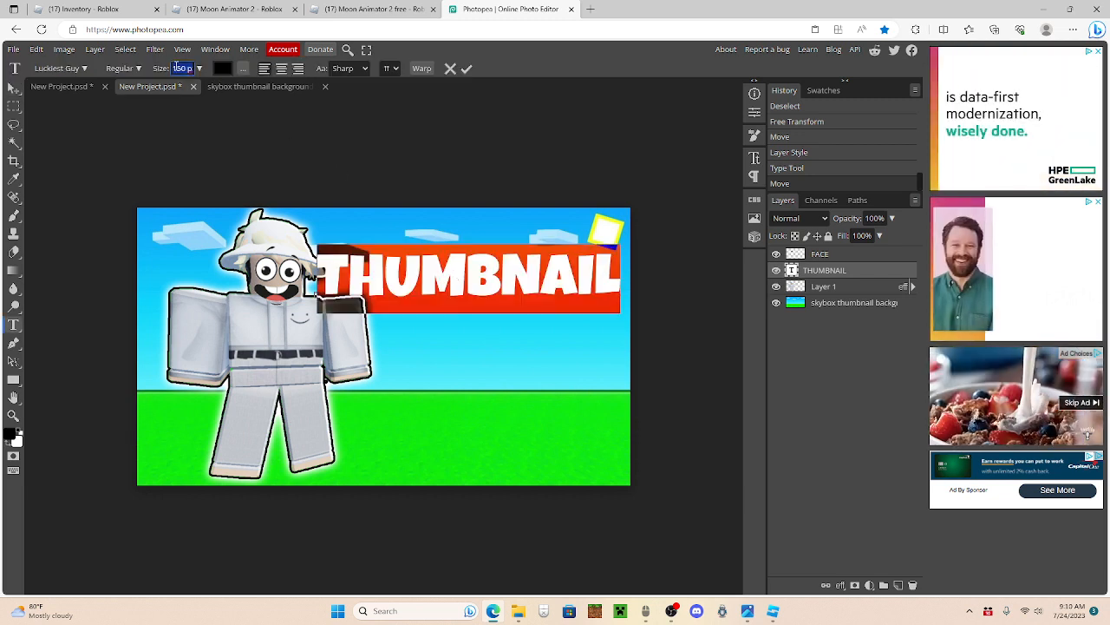
type("100")
key("Return")
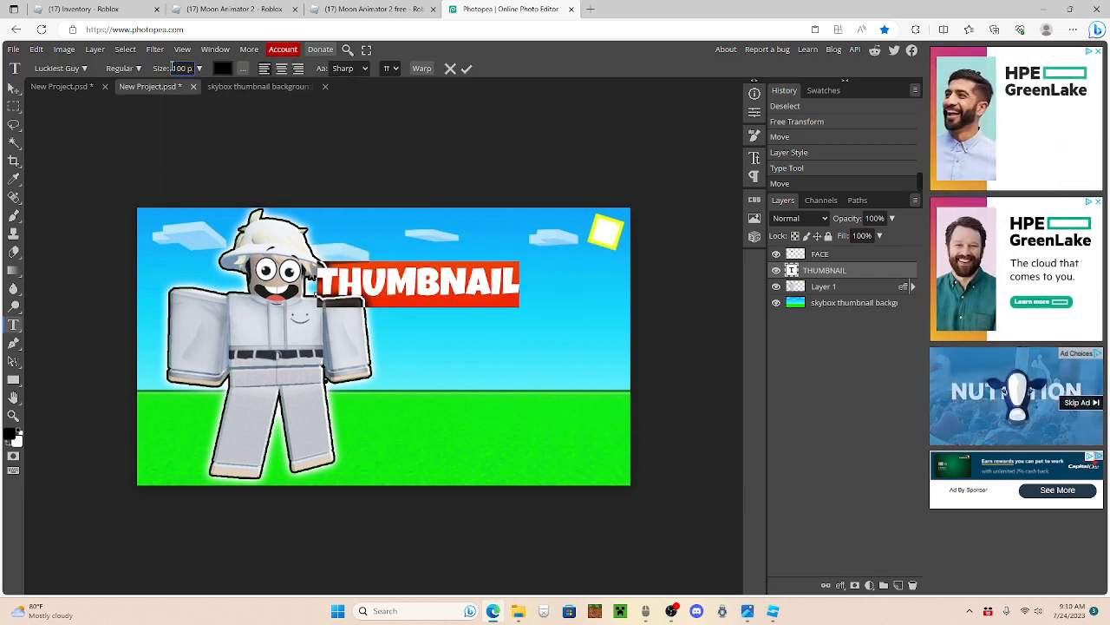
left_click(13, 88)
left_click_drag(412, 280, 500, 293)
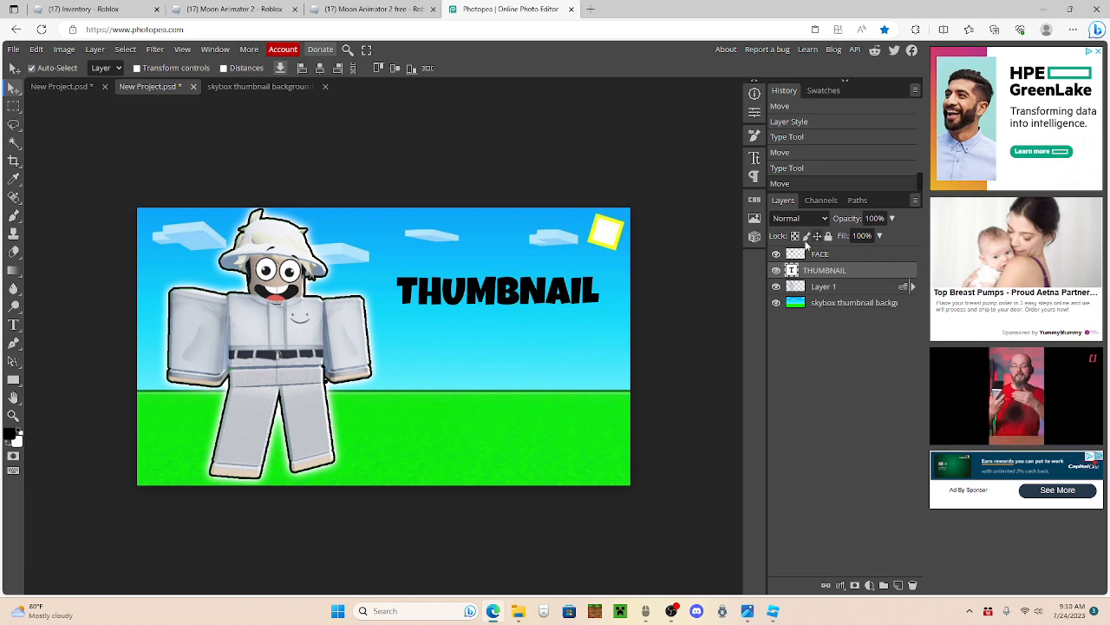
Step: Change the THUMBNAIL text colour to yellow (ffff00)
double_click(501, 289)
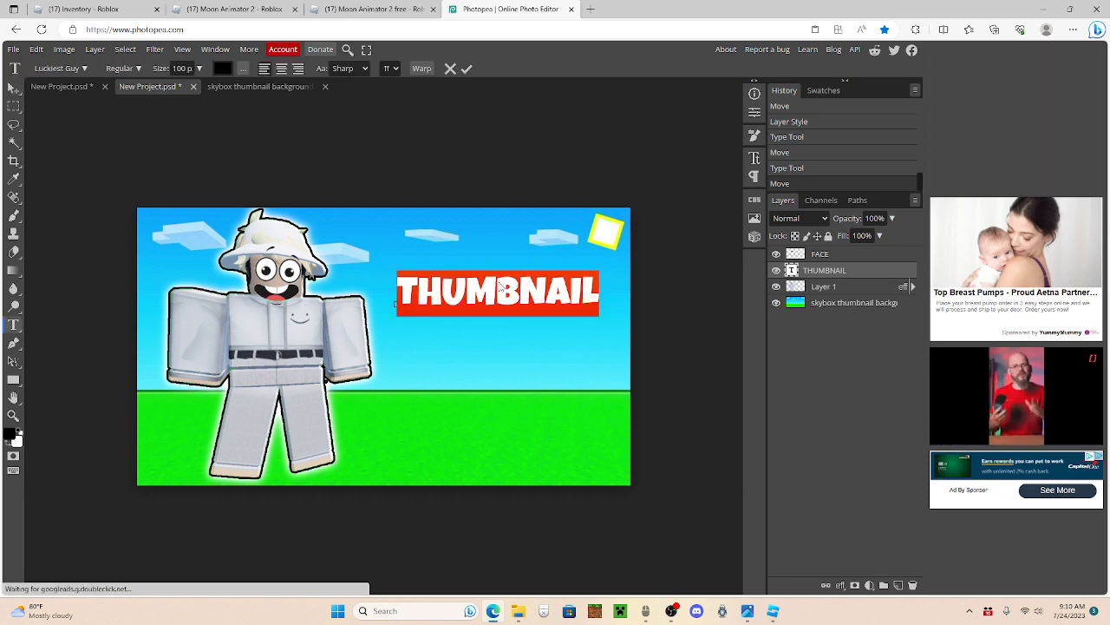
left_click(223, 68)
left_click_drag(171, 198, 235, 154)
left_click(340, 164)
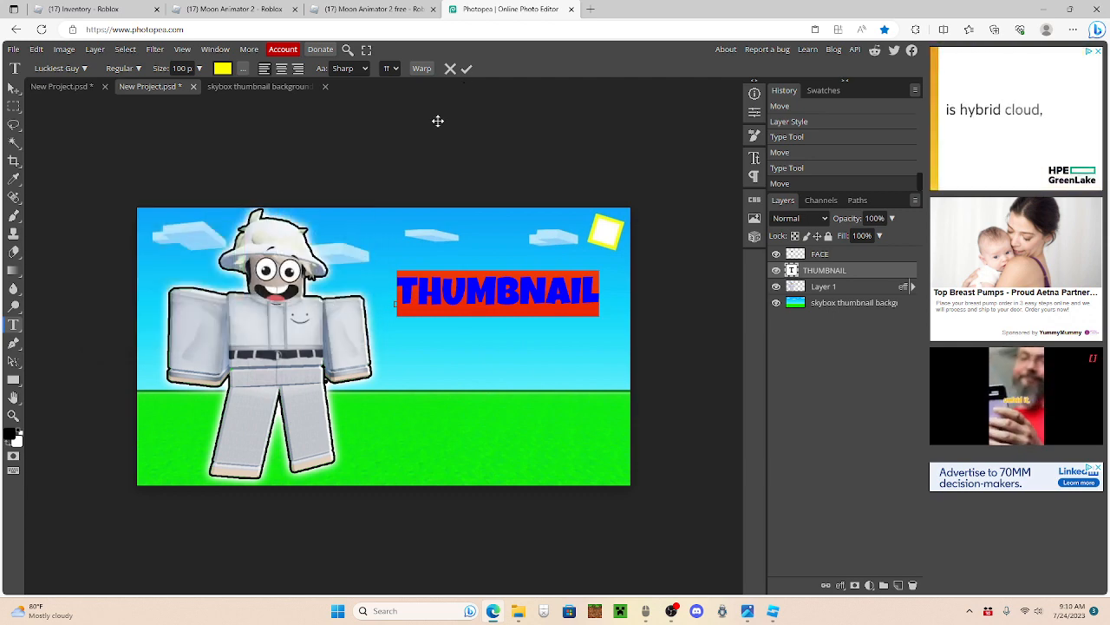
left_click(231, 71)
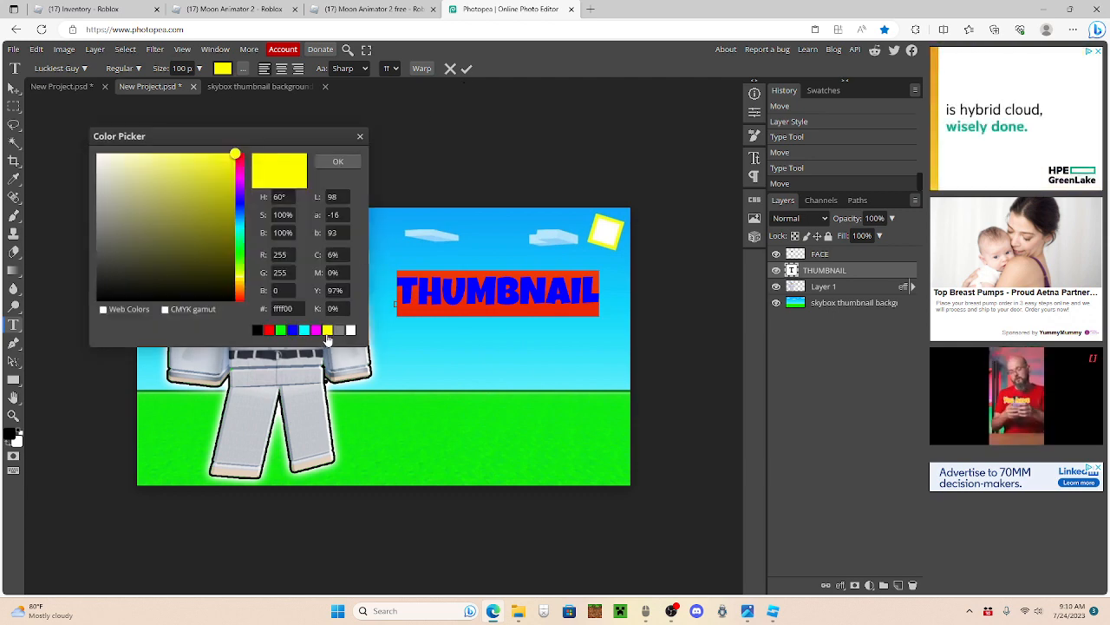
left_click(357, 163)
left_click(14, 88)
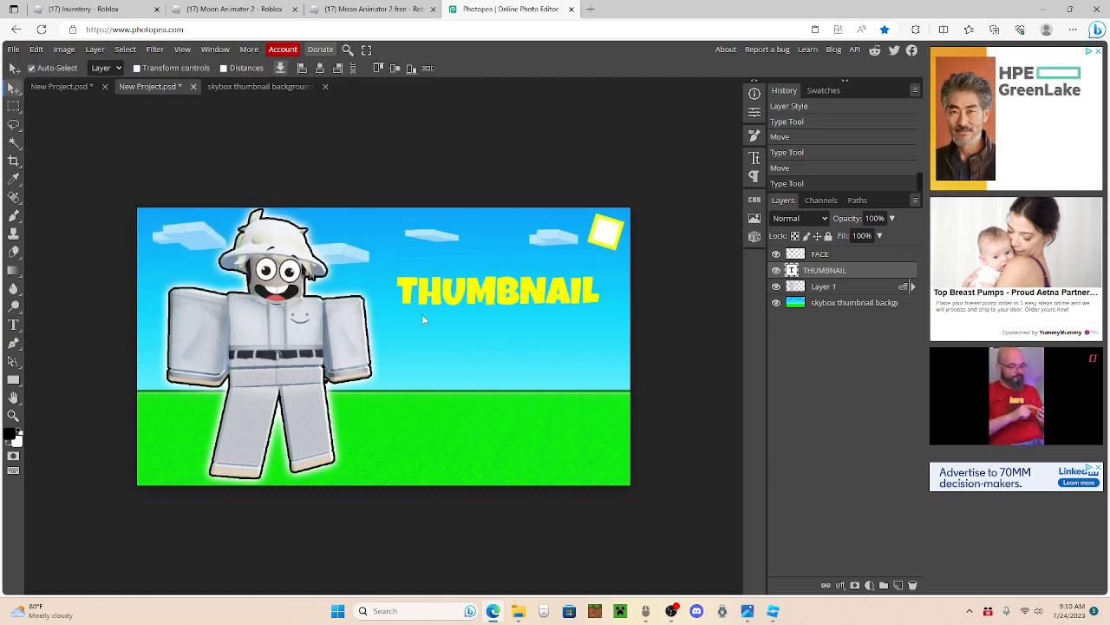
Step: Warp the THUMBNAIL text with a horizontal Arc style and a 12% bend
double_click(467, 300)
left_click(422, 68)
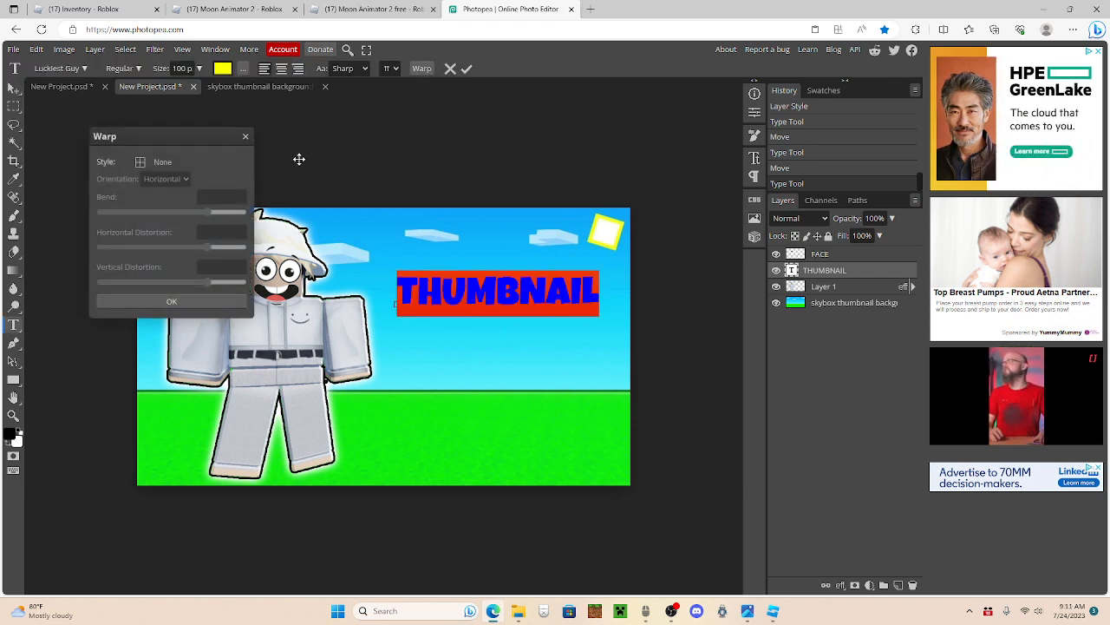
left_click(161, 162)
left_click(162, 199)
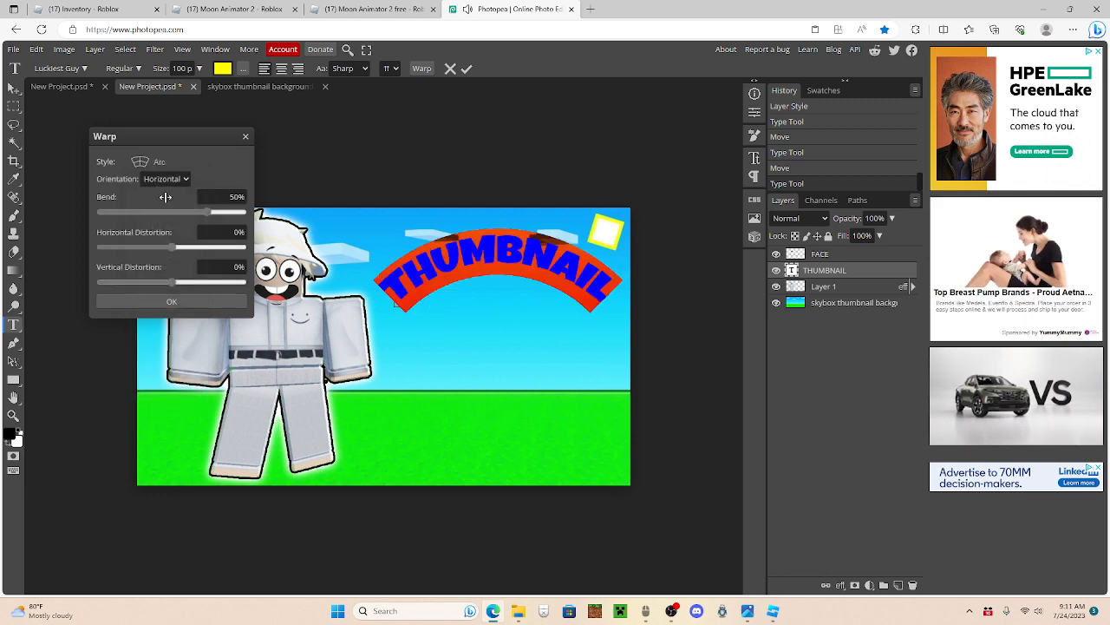
left_click(244, 198)
type("12")
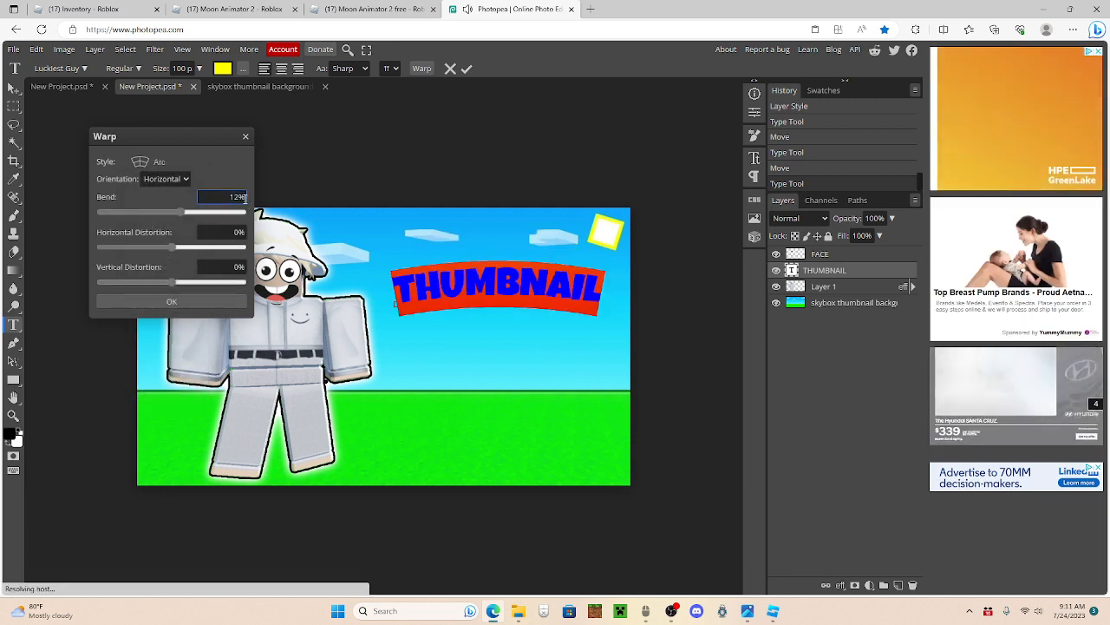
left_click(170, 301)
left_click(13, 86)
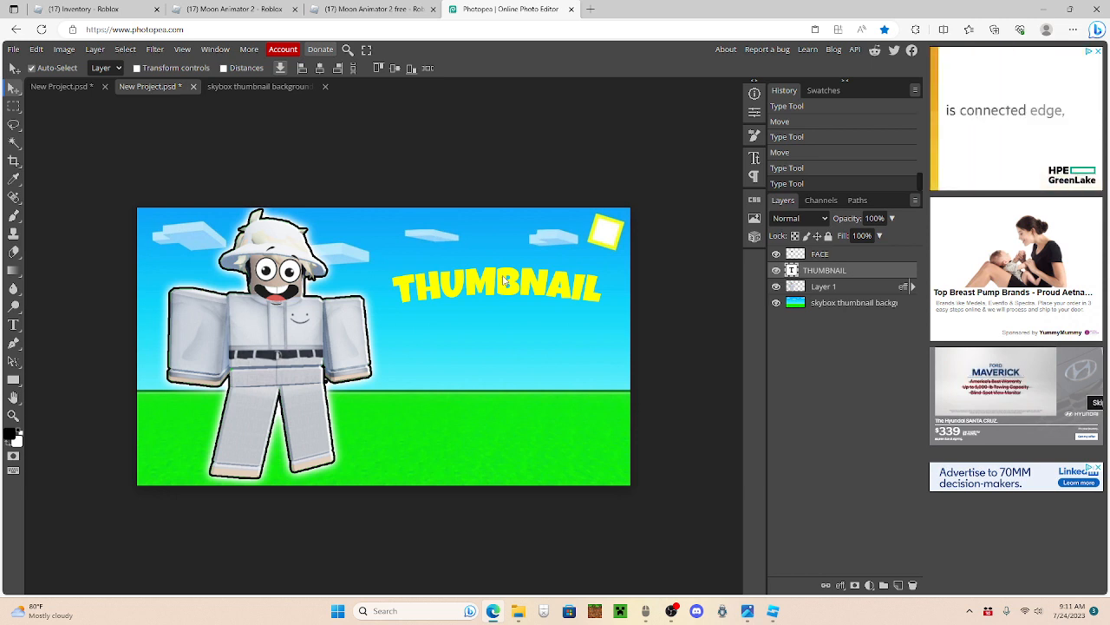
Step: Scale the THUMBNAIL text to about 132%, rotate it about 8.7° clockwise, and apply the transform beside the character's head
key("ctrl+t")
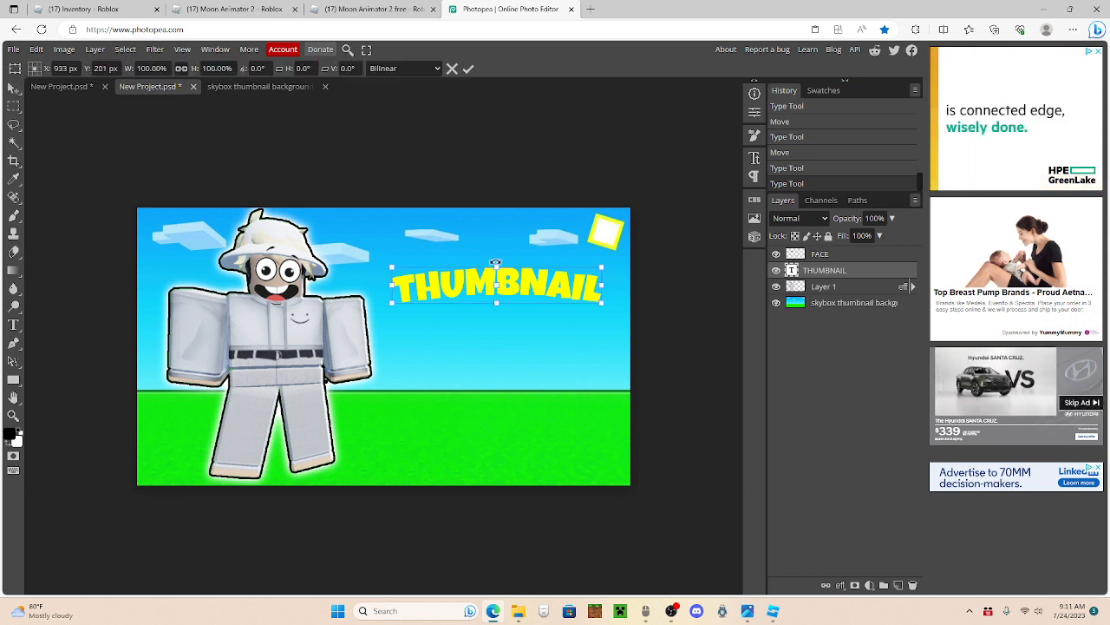
mouse_move(502, 259)
left_mouse_down()
mouse_move(496, 266)
mouse_move(497, 248)
mouse_move(510, 278)
mouse_move(517, 258)
left_mouse_up()
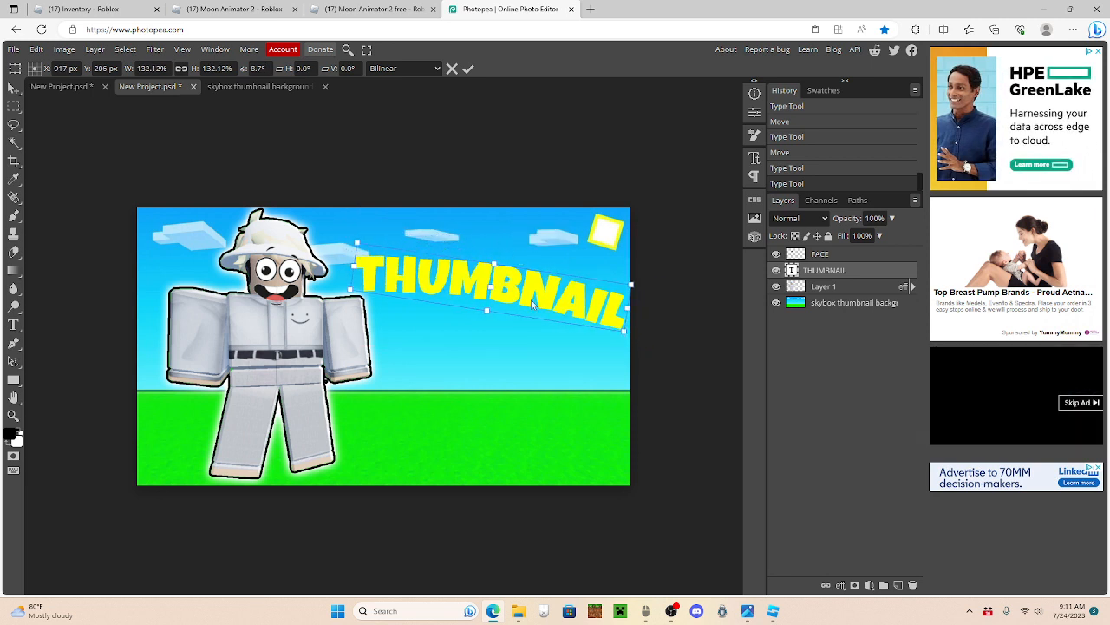
left_click_drag(533, 301, 525, 304)
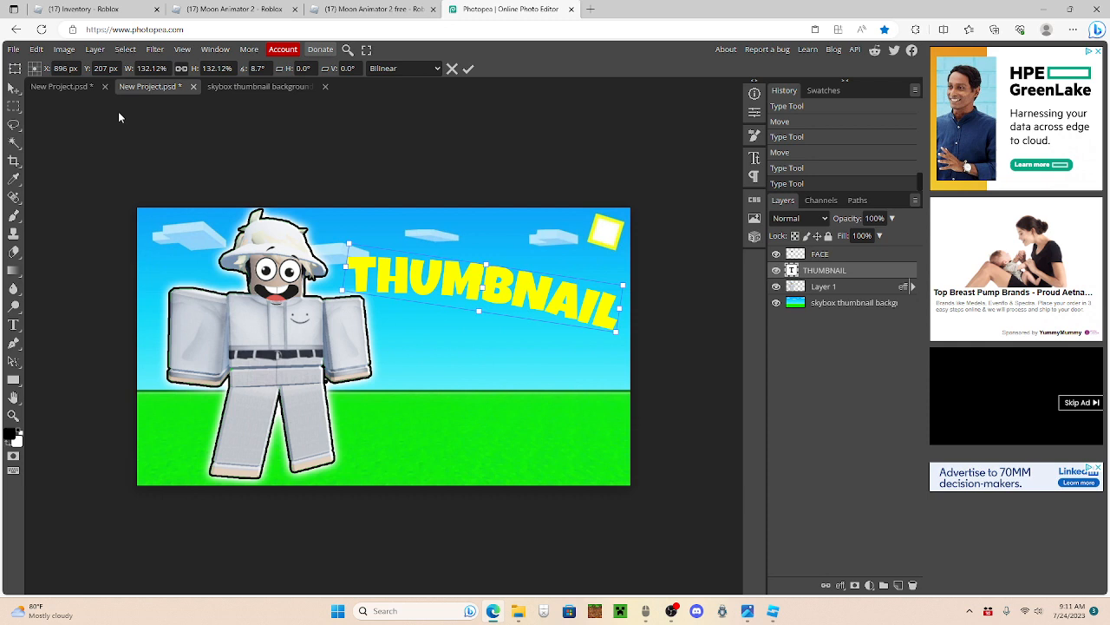
left_click(13, 88)
Step: Move the THUMBNAIL layer beneath the character layer and shift the text slightly away from the character
left_click_drag(826, 271, 828, 297)
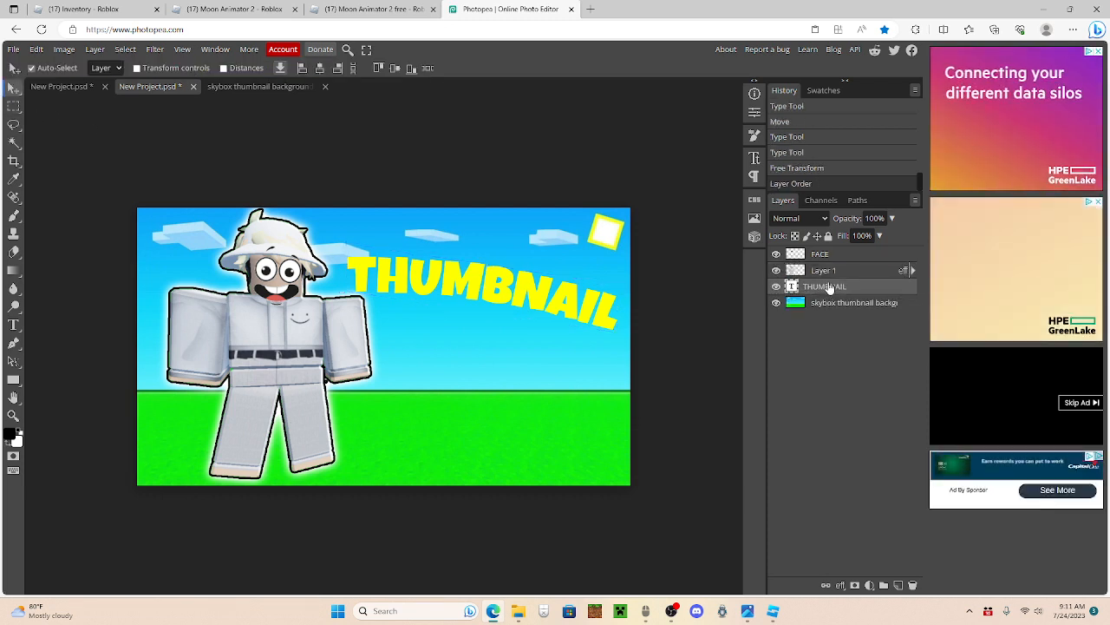
mouse_move(489, 276)
left_mouse_down()
mouse_move(465, 294)
mouse_move(481, 276)
mouse_move(484, 286)
left_mouse_up()
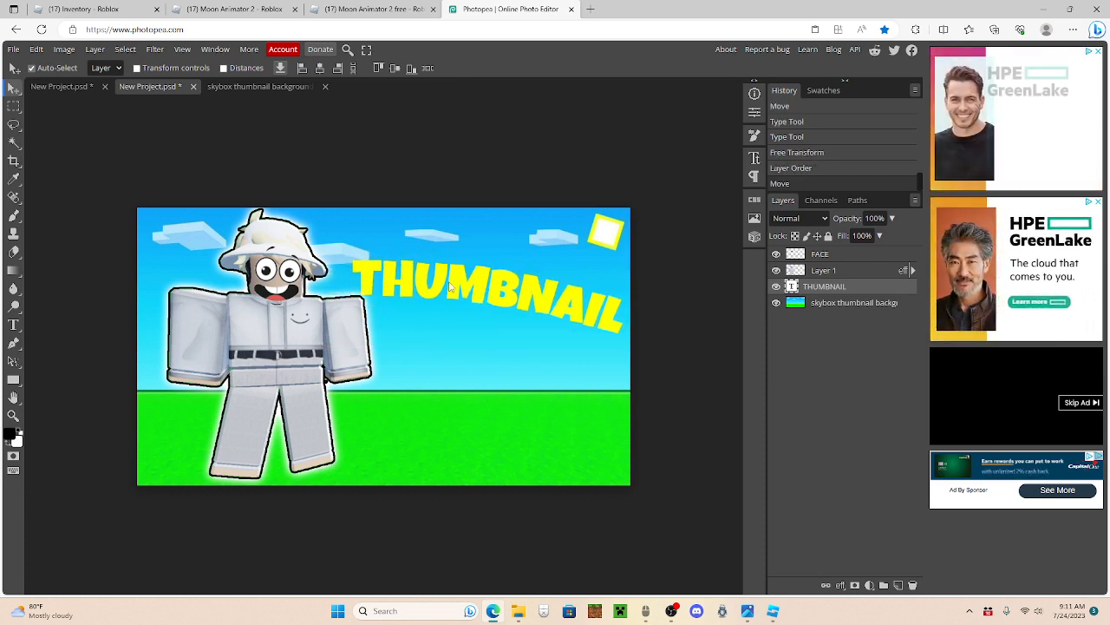
Step: Add a new text layer reading TUTORIAL below the THUMBNAIL title
left_click(13, 325)
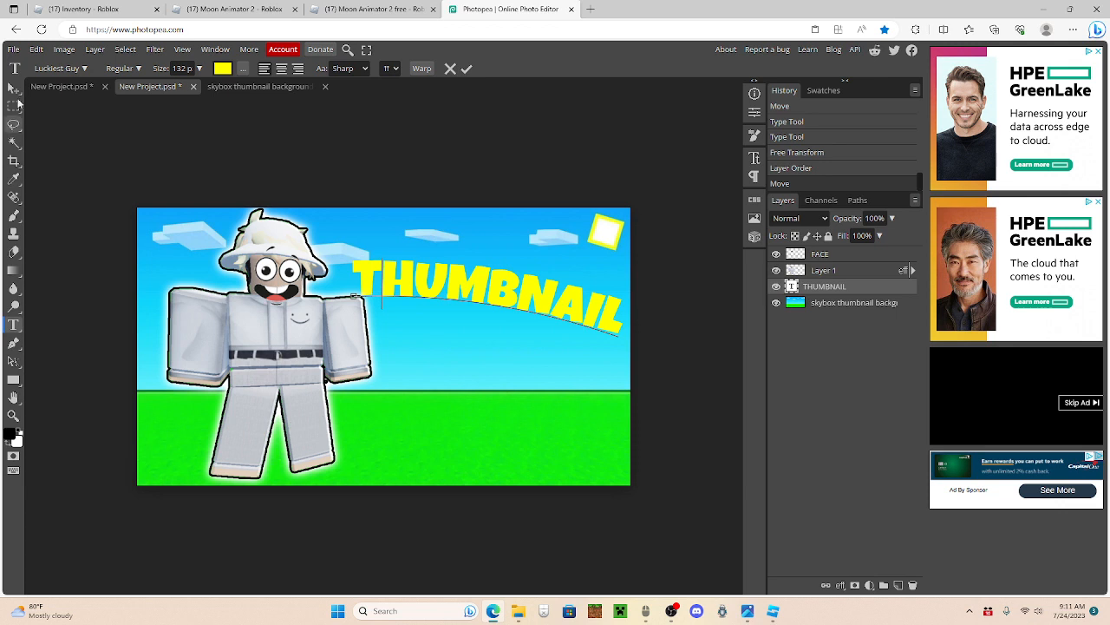
left_click(13, 88)
left_click(14, 324)
left_click(411, 358)
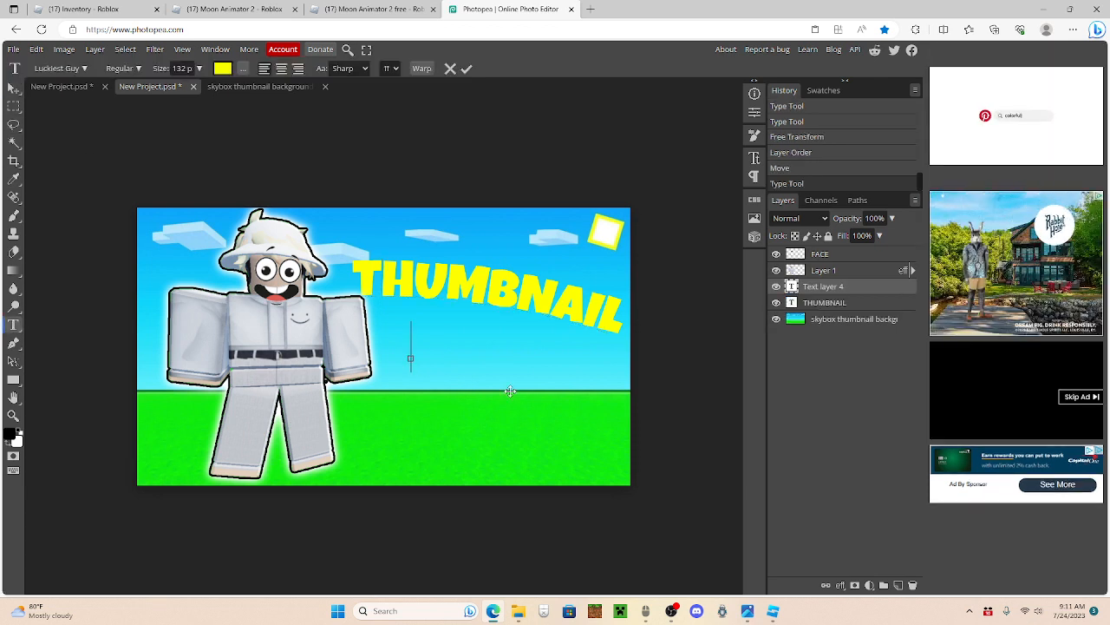
type("TUTORIAL")
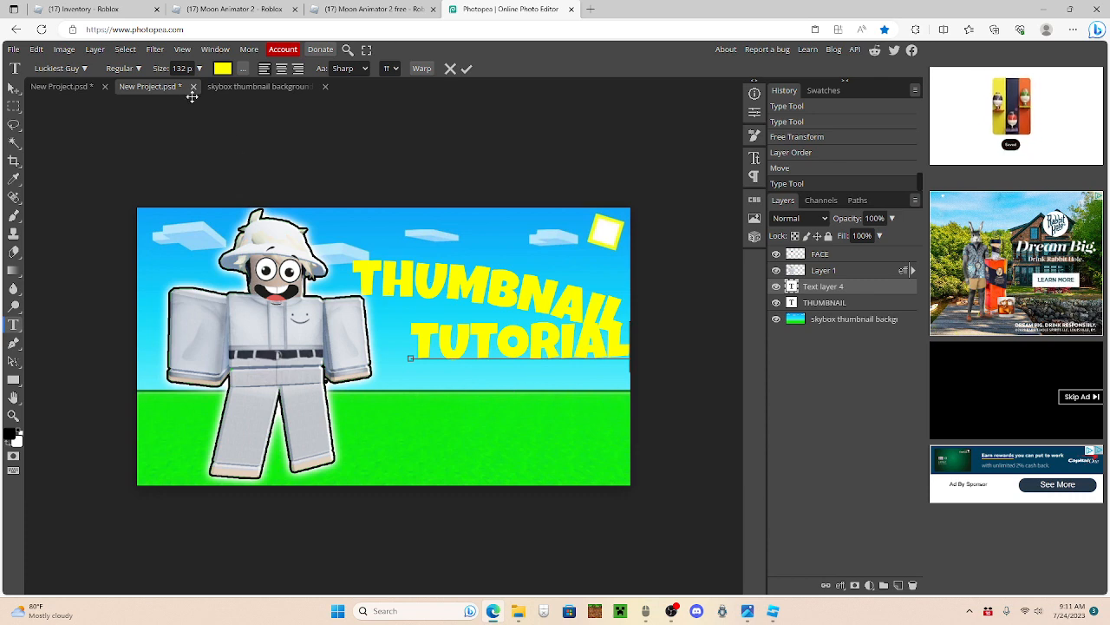
Step: Change the colour of the whole TUTORIAL text to white
key("ctrl+a")
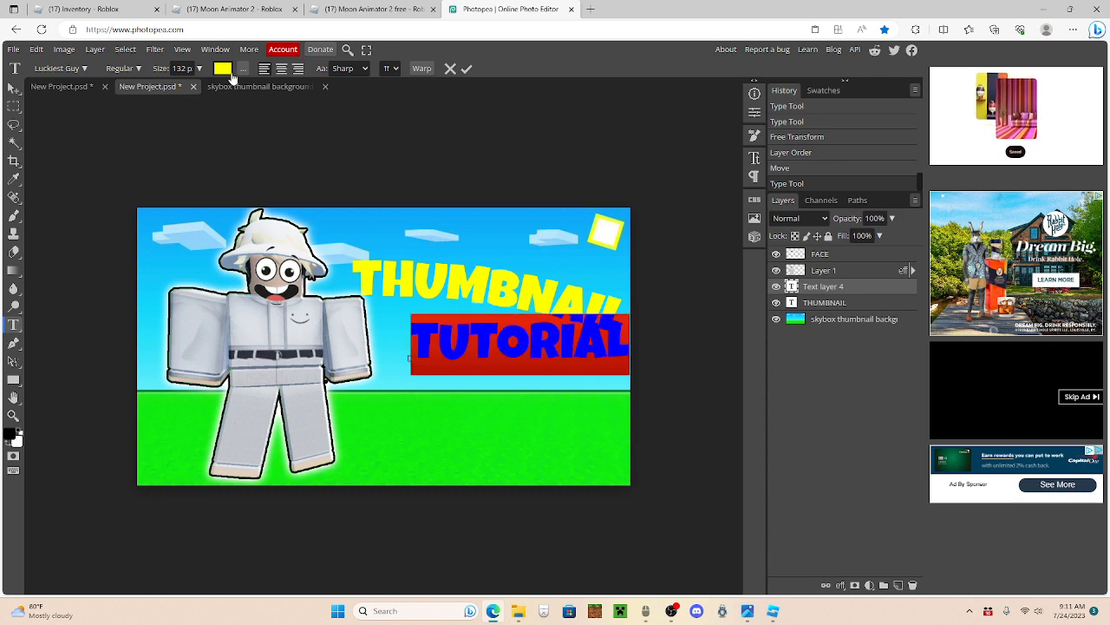
left_click(222, 67)
left_click_drag(165, 214, 96, 154)
left_click(338, 162)
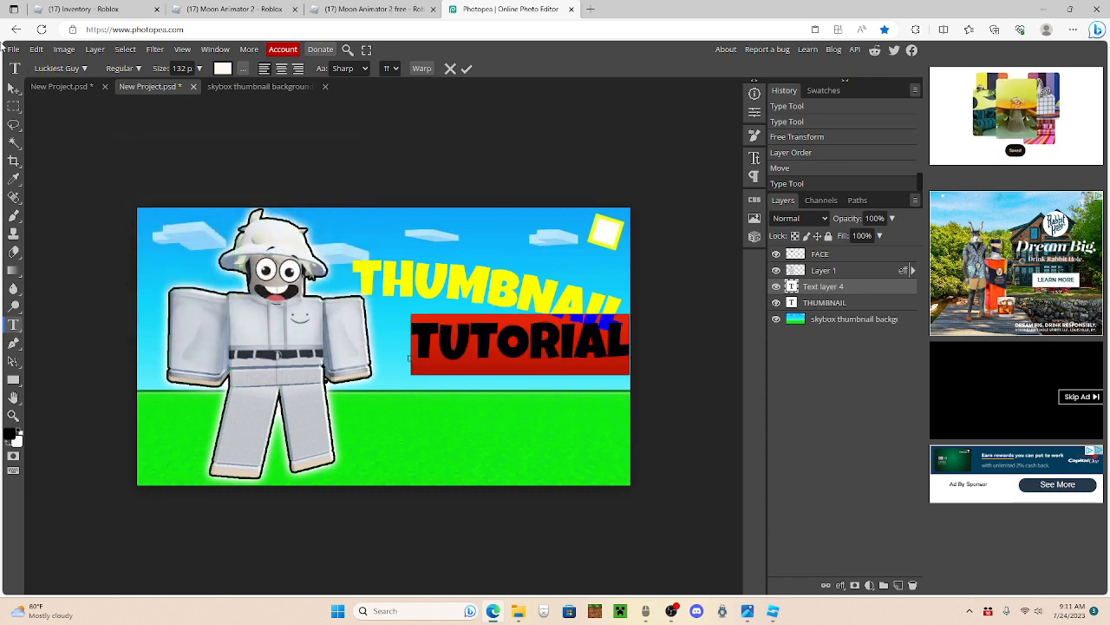
Step: Rotate the TUTORIAL text about 8.8° clockwise and position it just beneath the THUMBNAIL text
left_click(11, 90)
left_click_drag(524, 349, 526, 307)
key("ctrl+alt+t")
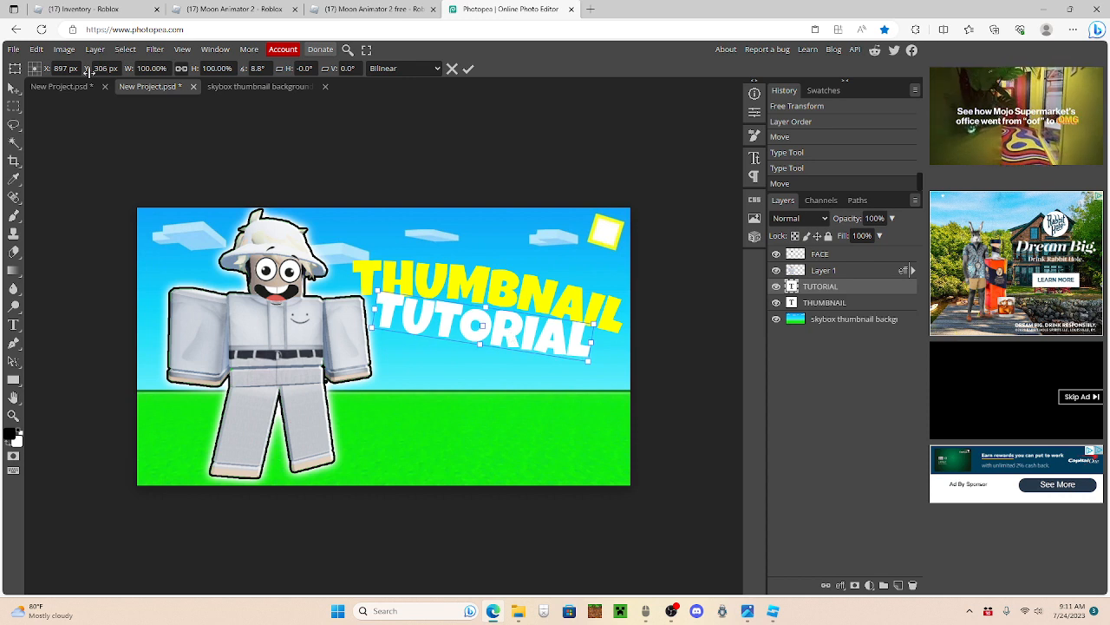
key("Return")
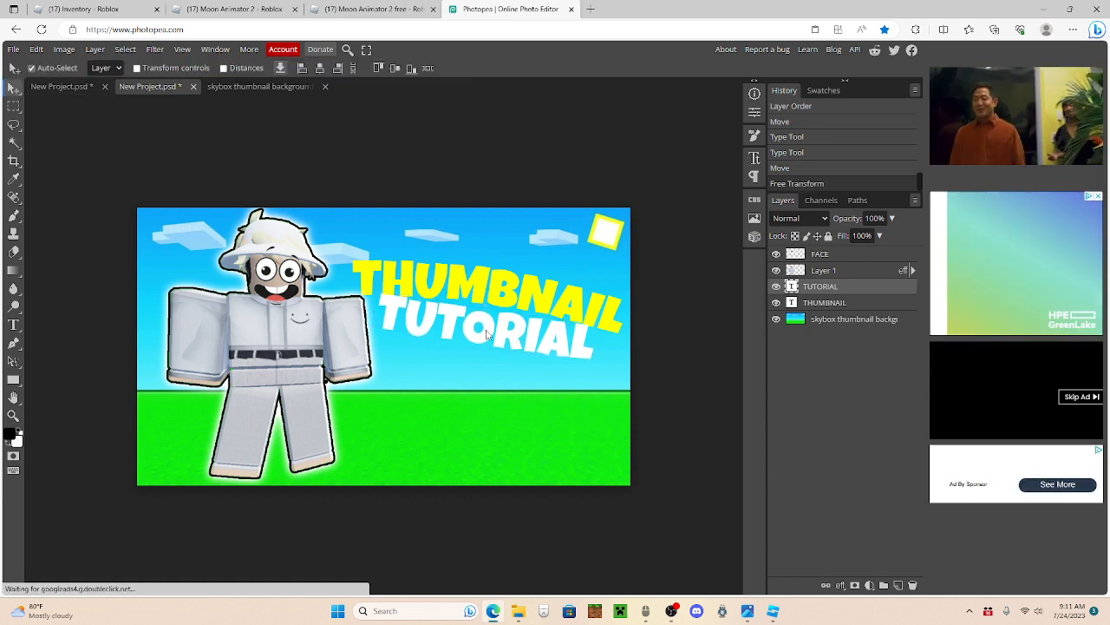
left_click(488, 338)
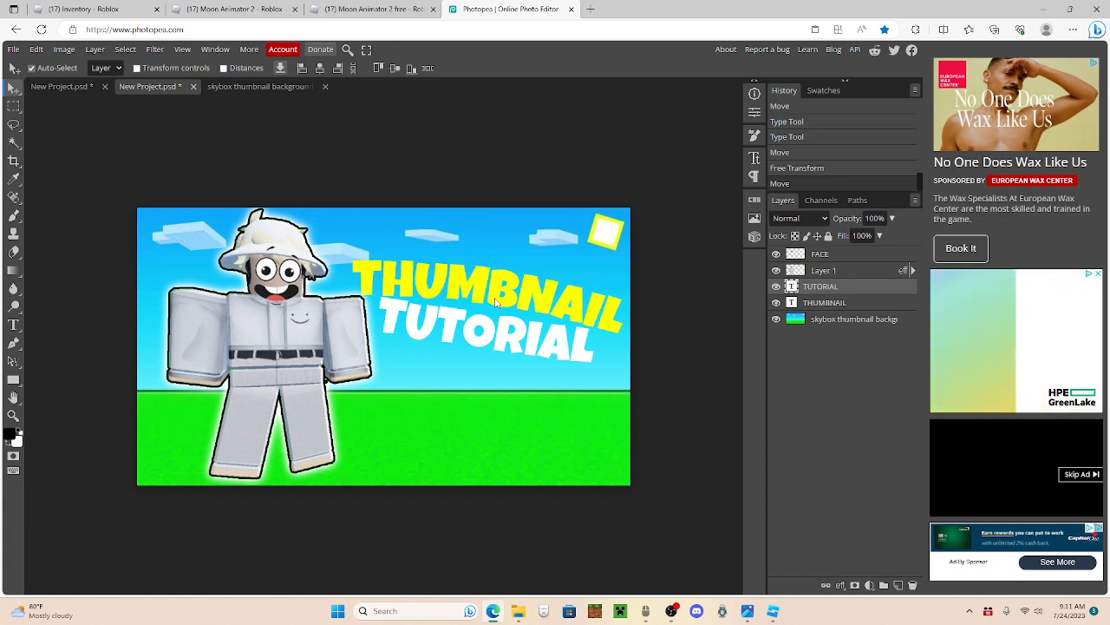
Step: Search Google Images for "lines png" in a new browser tab and filter the results to transparent images
key("ctrl+t")
type("lines")
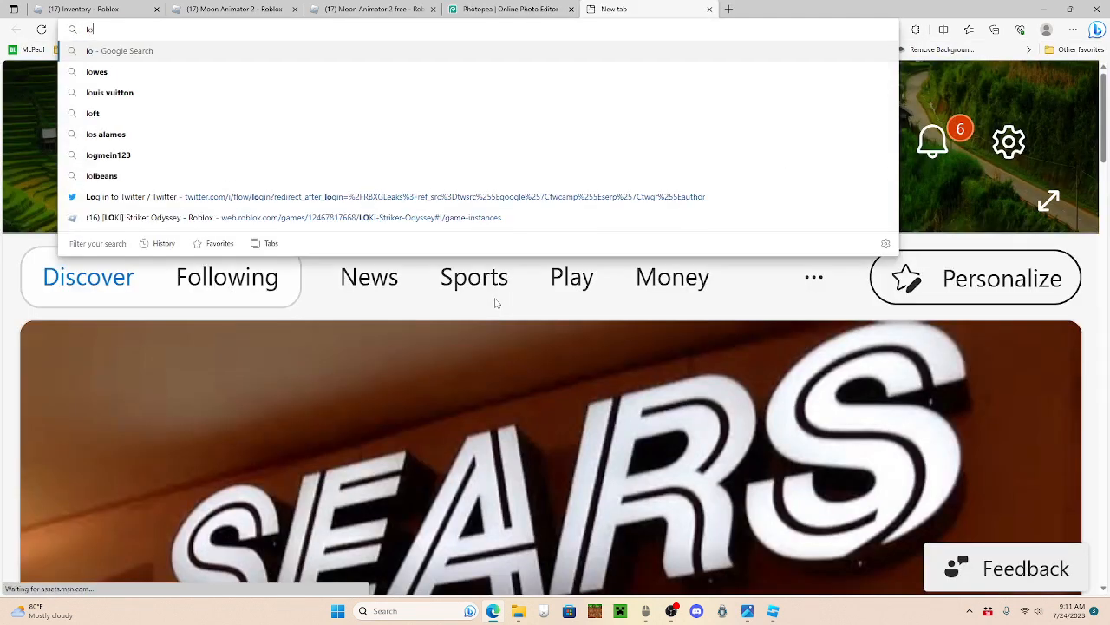
type(" png")
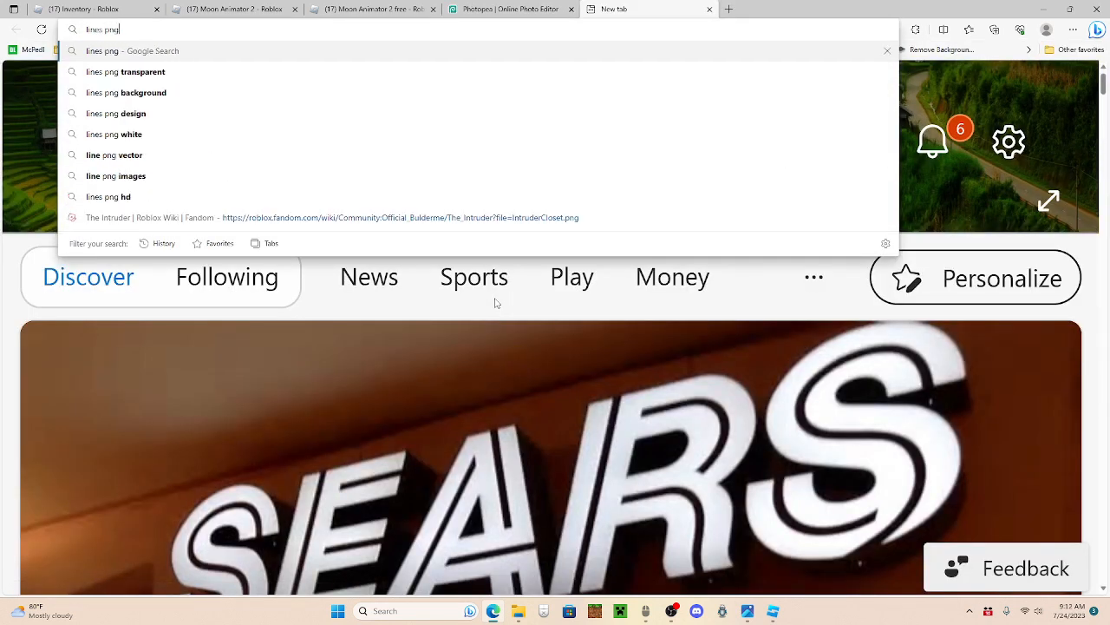
key("Return")
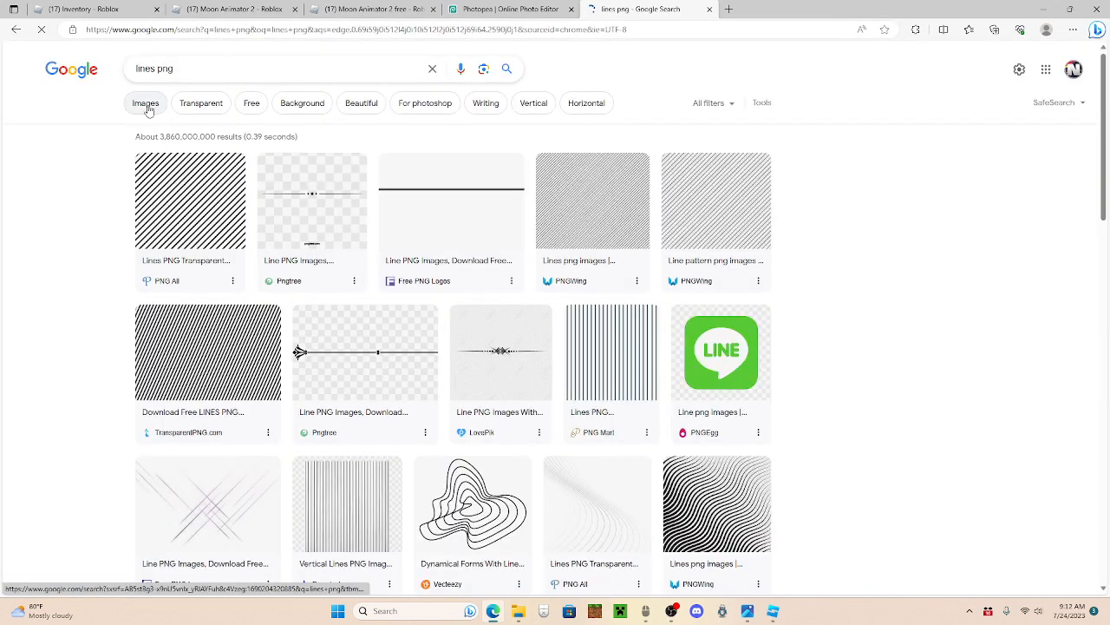
left_click(145, 106)
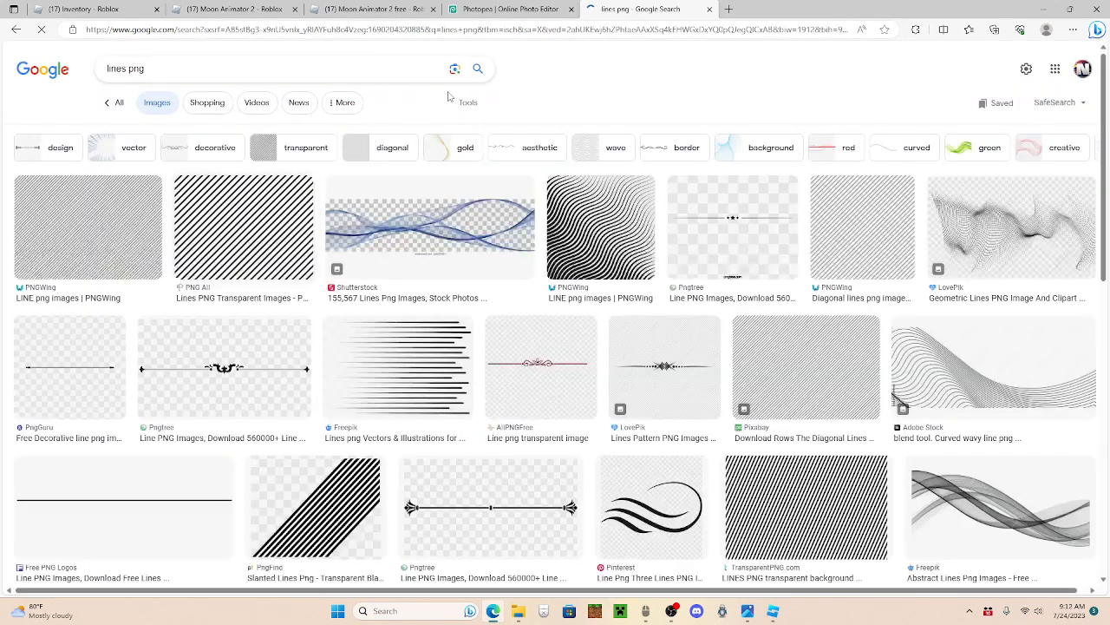
left_click(469, 103)
left_click(330, 132)
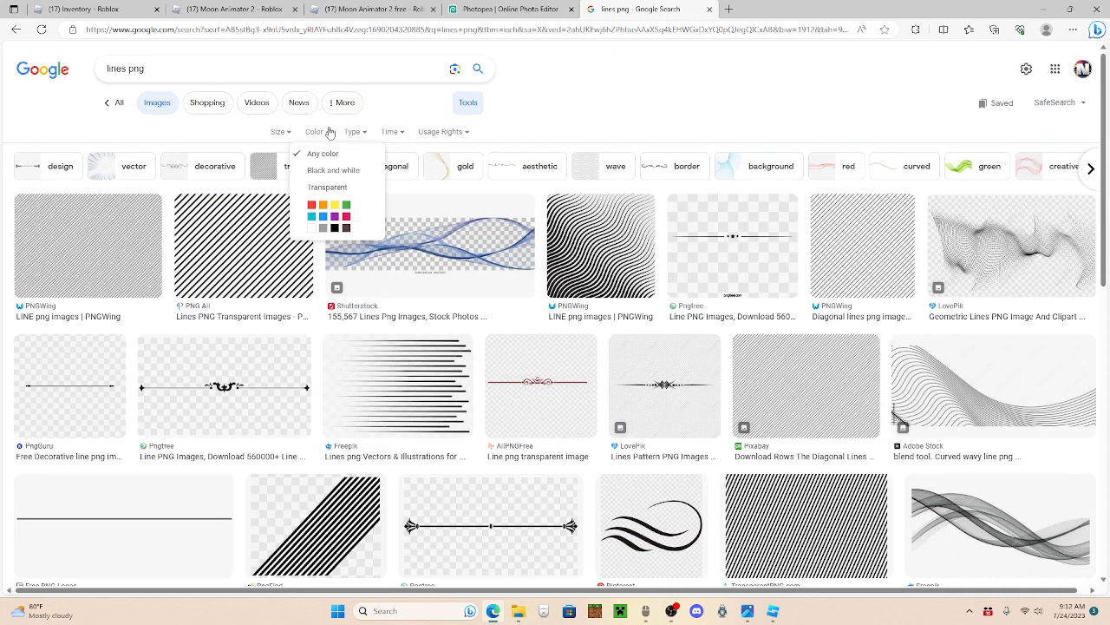
left_click(334, 186)
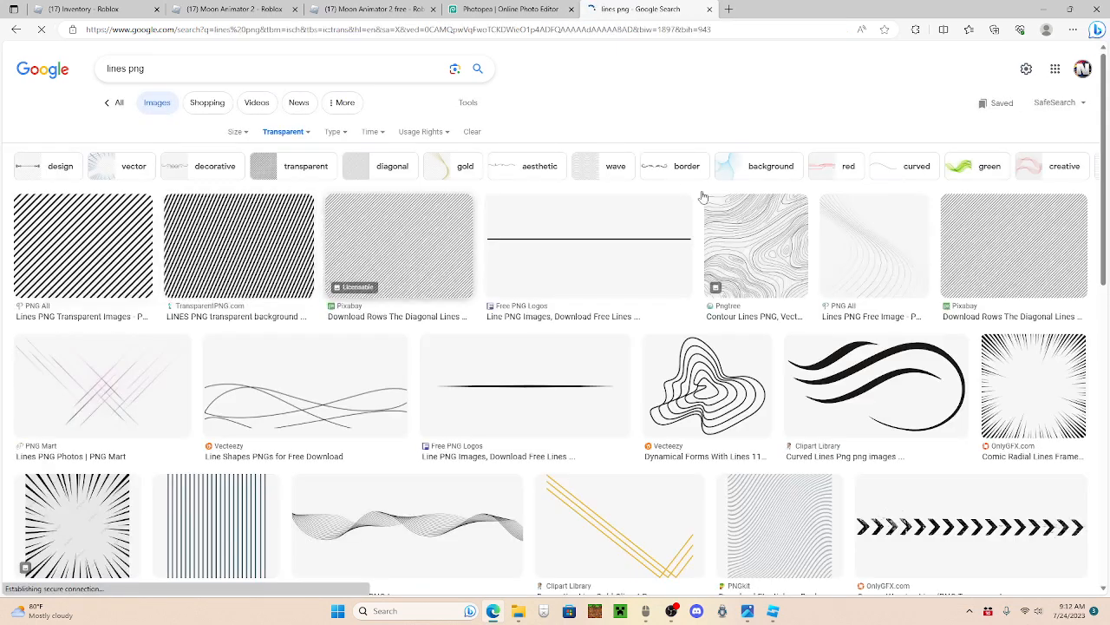
Step: Place the black diagonal-lines image from the results into the Photopea thumbnail project and rasterize its layer
left_click(243, 243)
left_click_drag(907, 143, 485, 303)
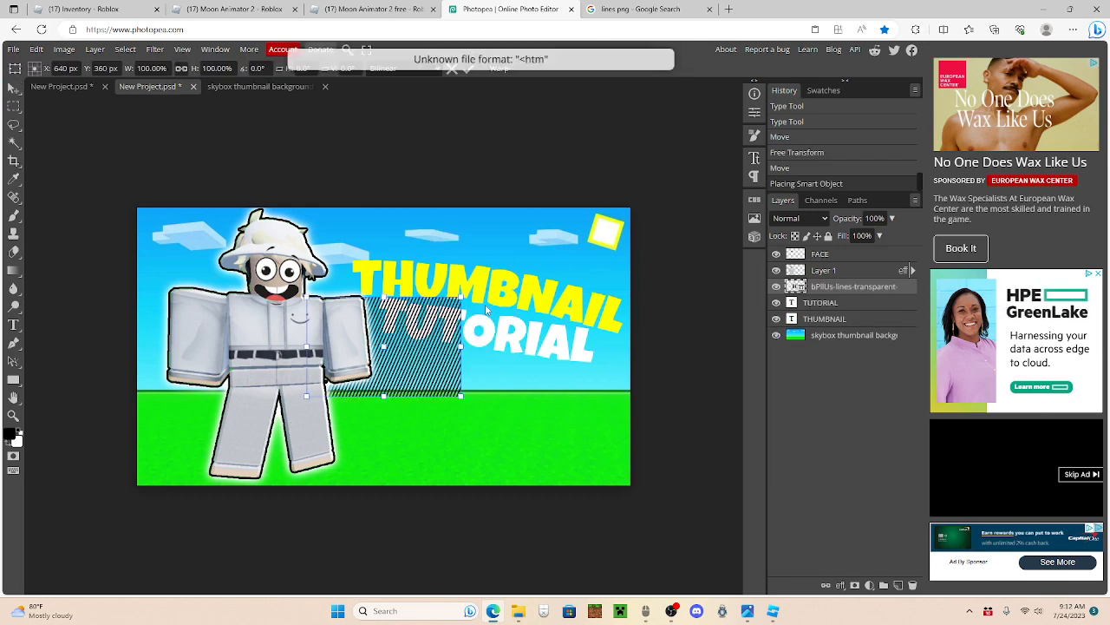
left_click(846, 288)
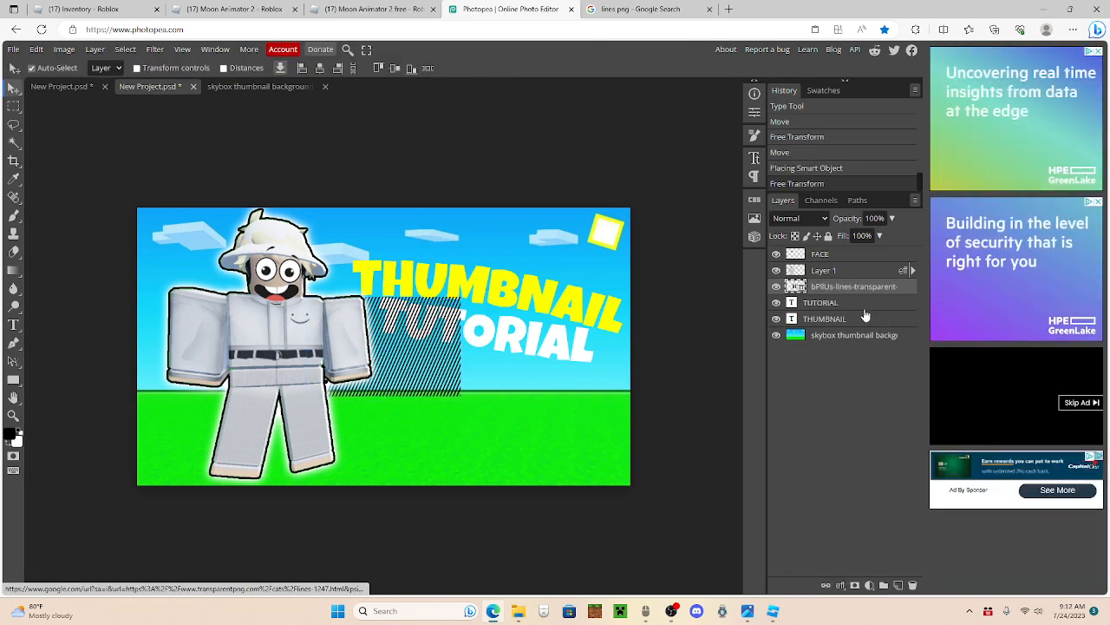
right_click(845, 291)
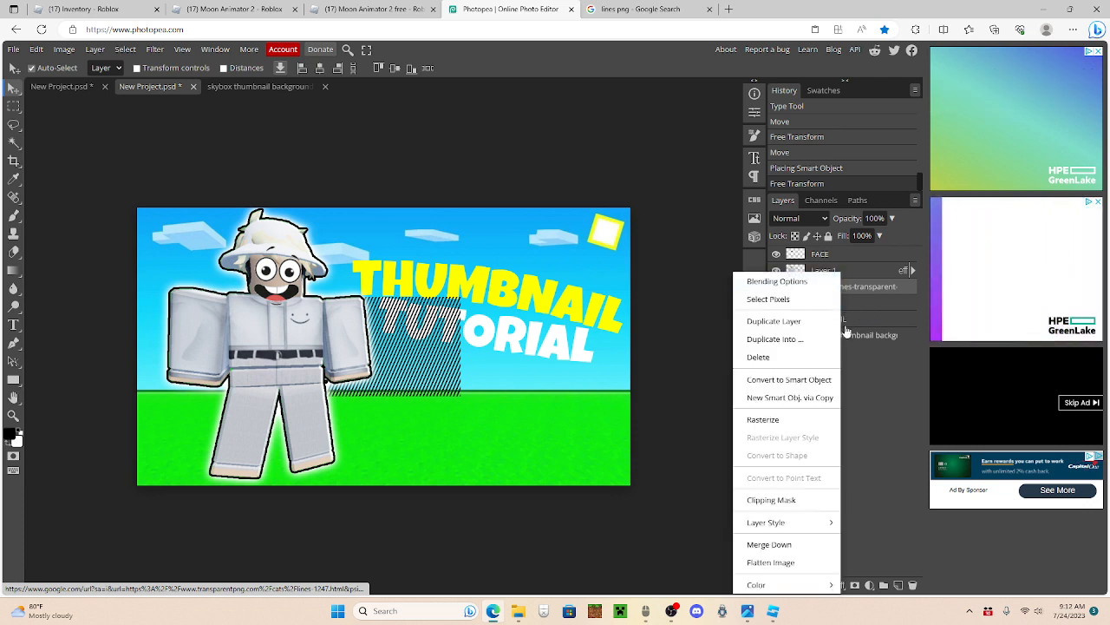
left_click(791, 419)
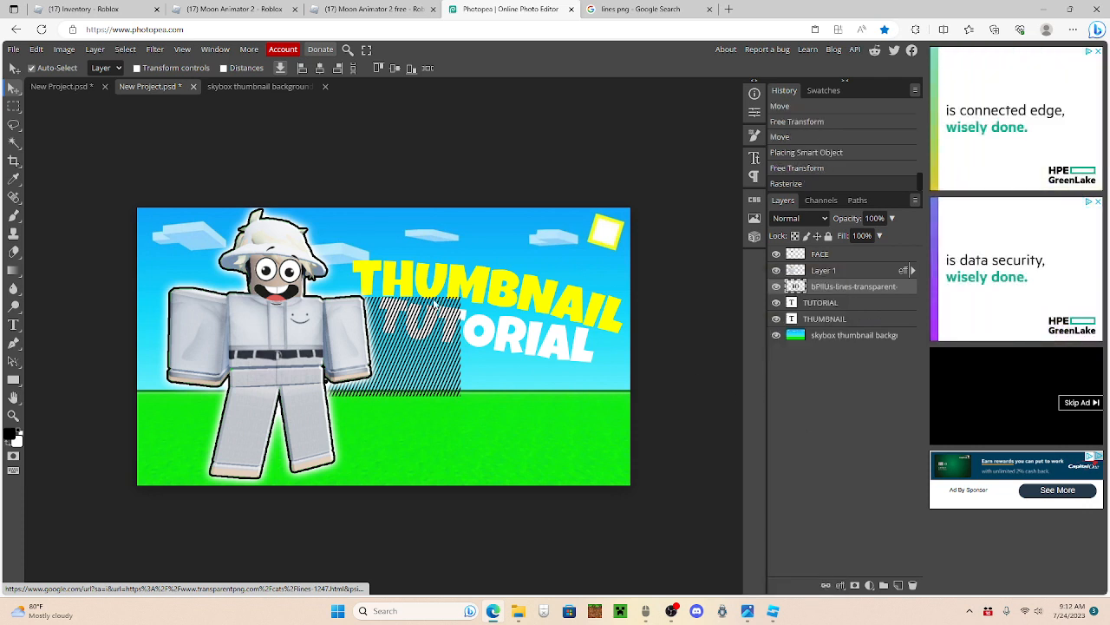
Step: Enlarge the diagonal lines to about 274% over the title text and clip them to the TUTORIAL layer
key("ctrl+alt+t")
left_click_drag(384, 297, 366, 123)
left_click_drag(562, 338, 627, 376)
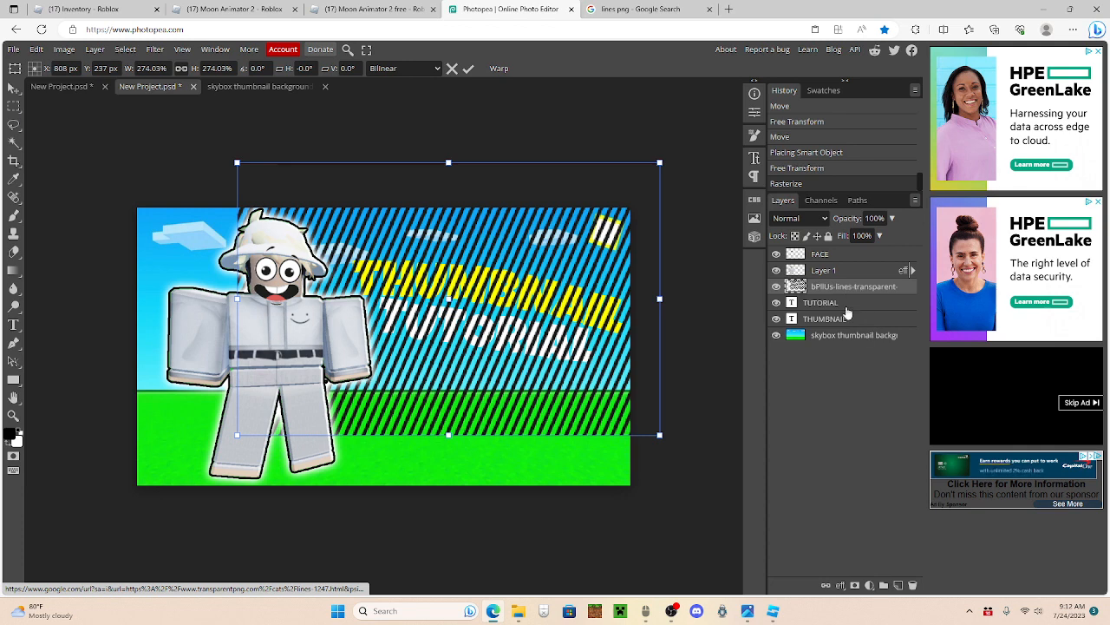
left_click(13, 87)
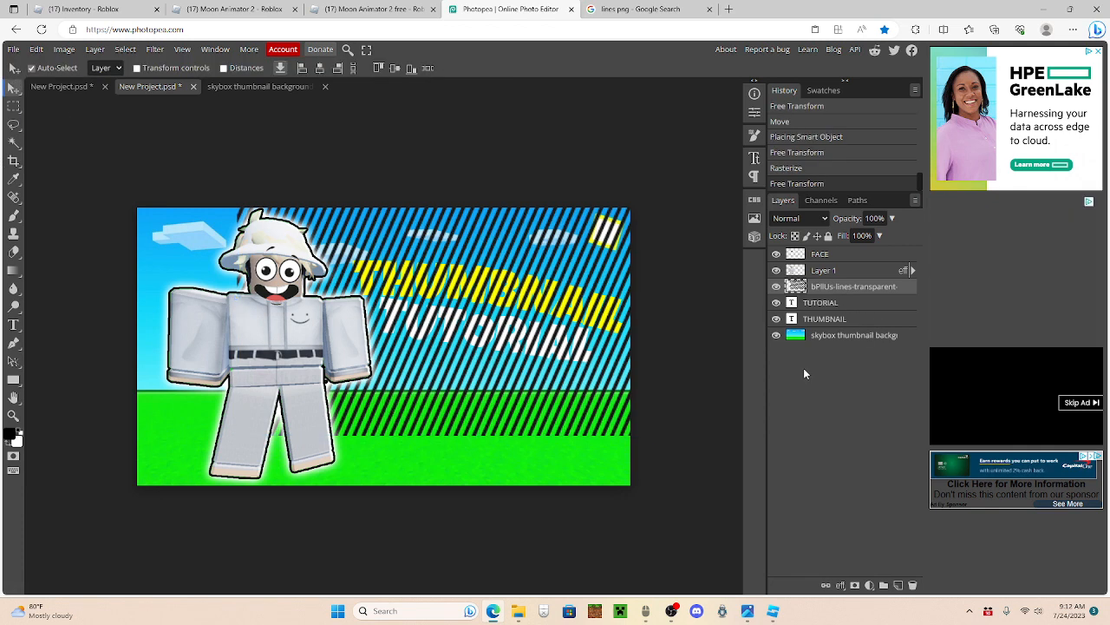
right_click(824, 288)
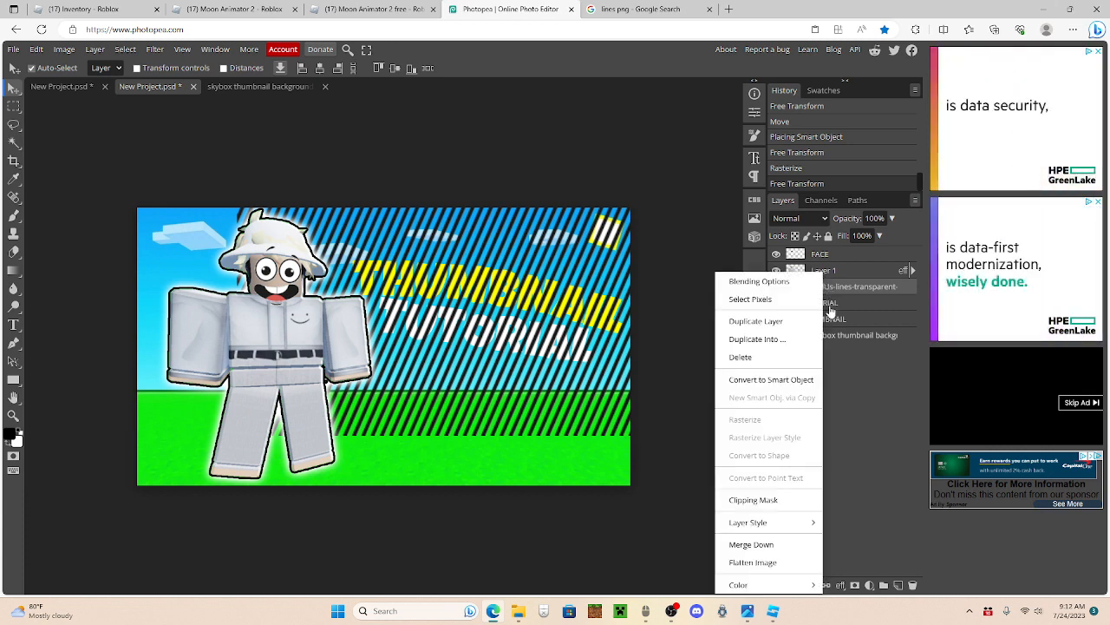
left_click(774, 499)
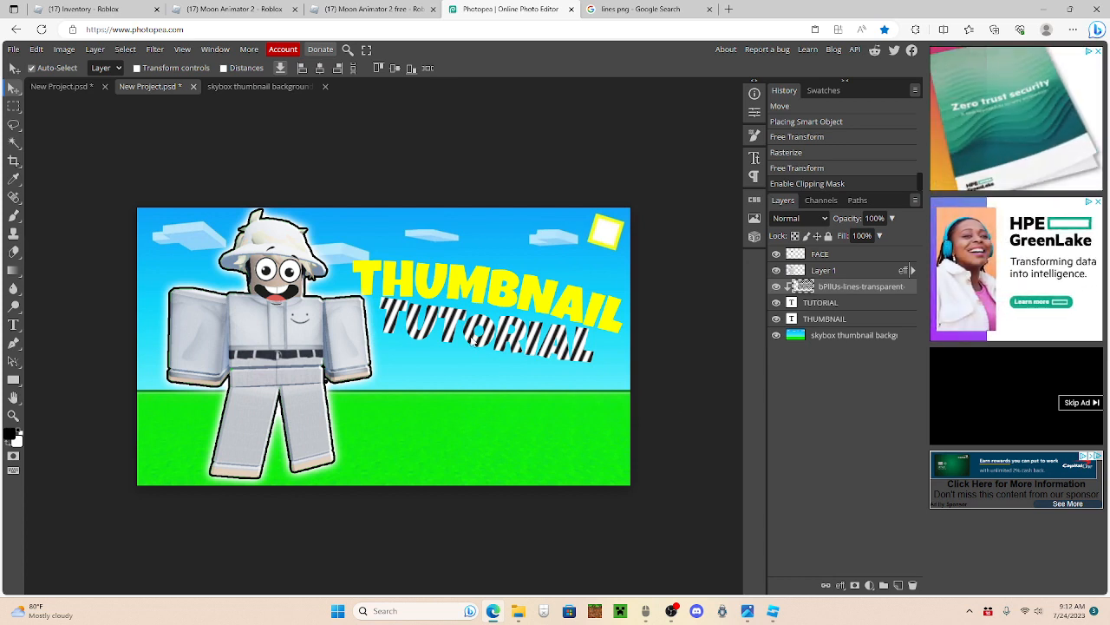
Step: Scale the clipped lines layer down to about 89.7% over the TUTORIAL text
key("ctrl+t")
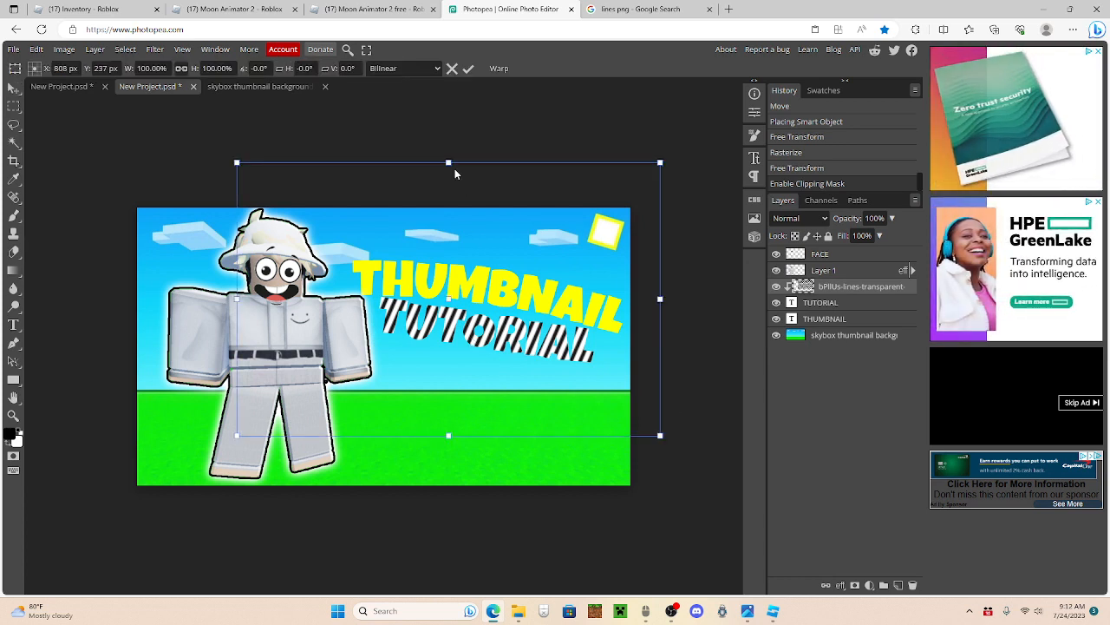
left_click_drag(448, 162, 449, 191)
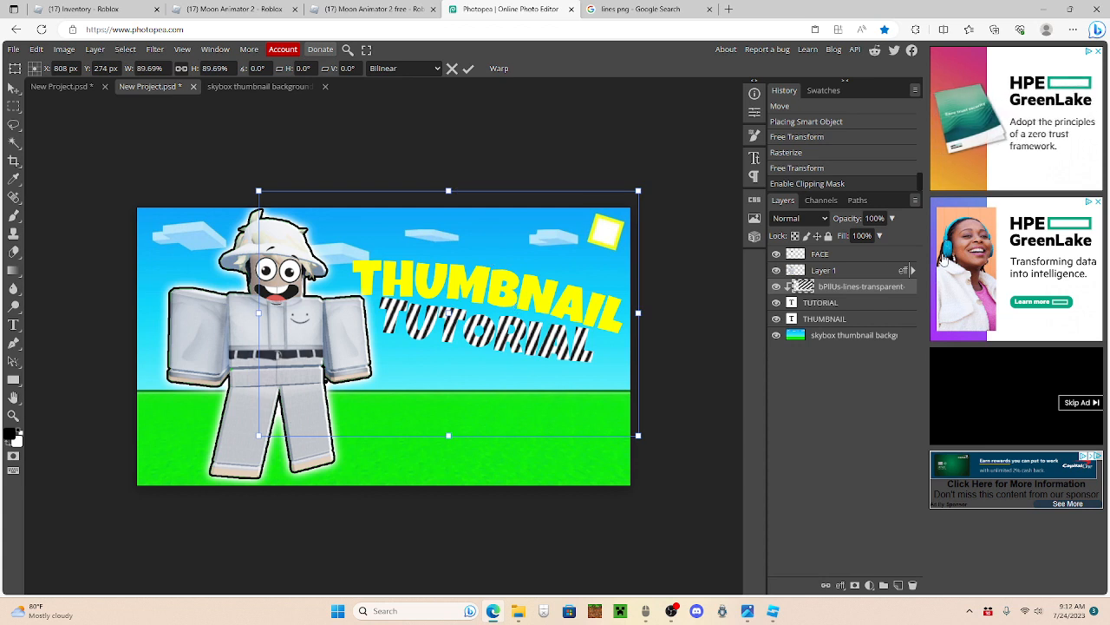
key("Return")
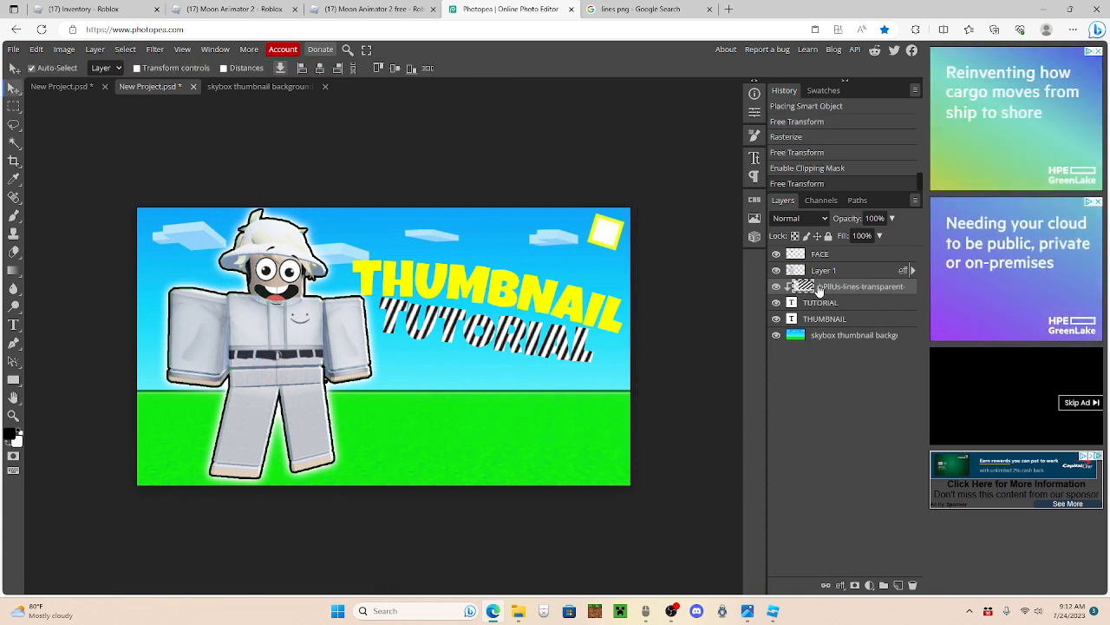
Step: Duplicate the lines layer, move the copy directly above the THUMBNAIL layer and clip it to that text
key("ctrl+j")
left_click_drag(820, 289, 815, 336)
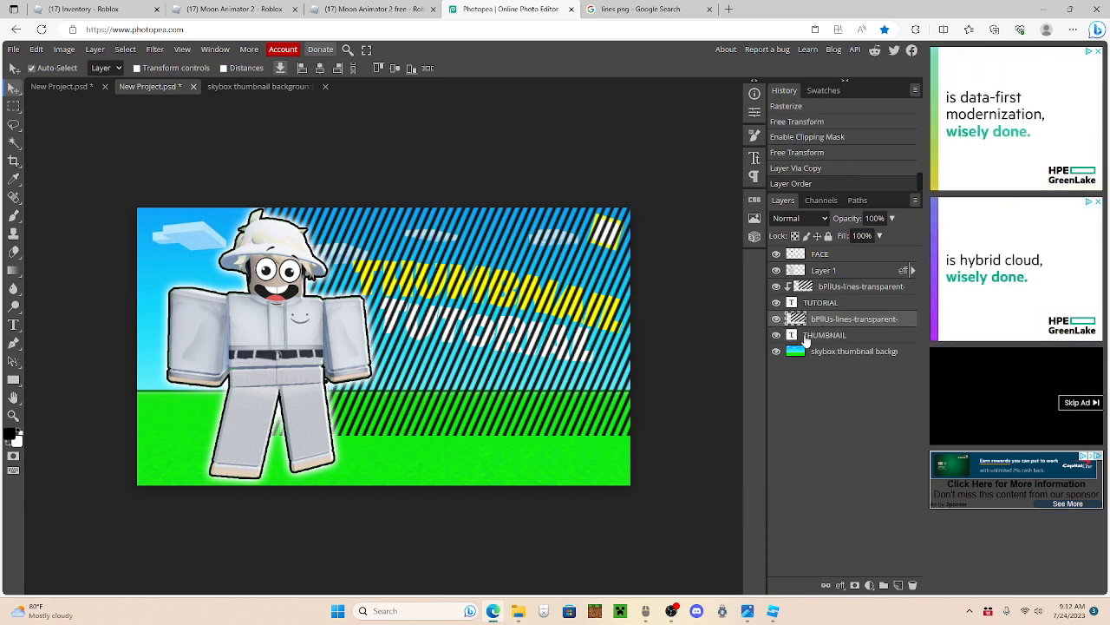
right_click(837, 323)
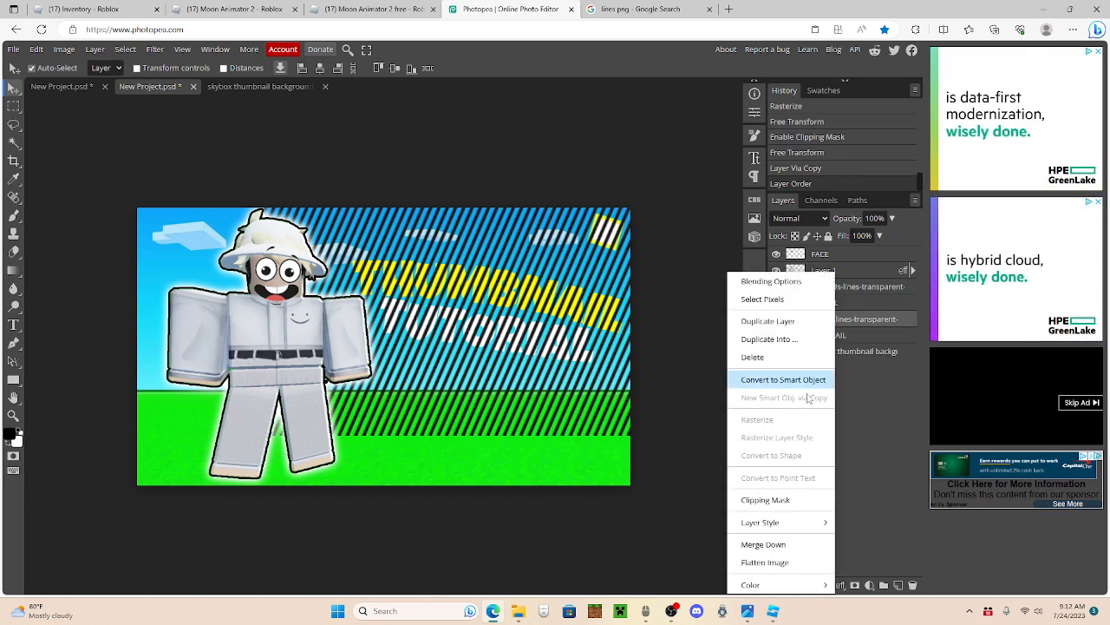
left_click(780, 501)
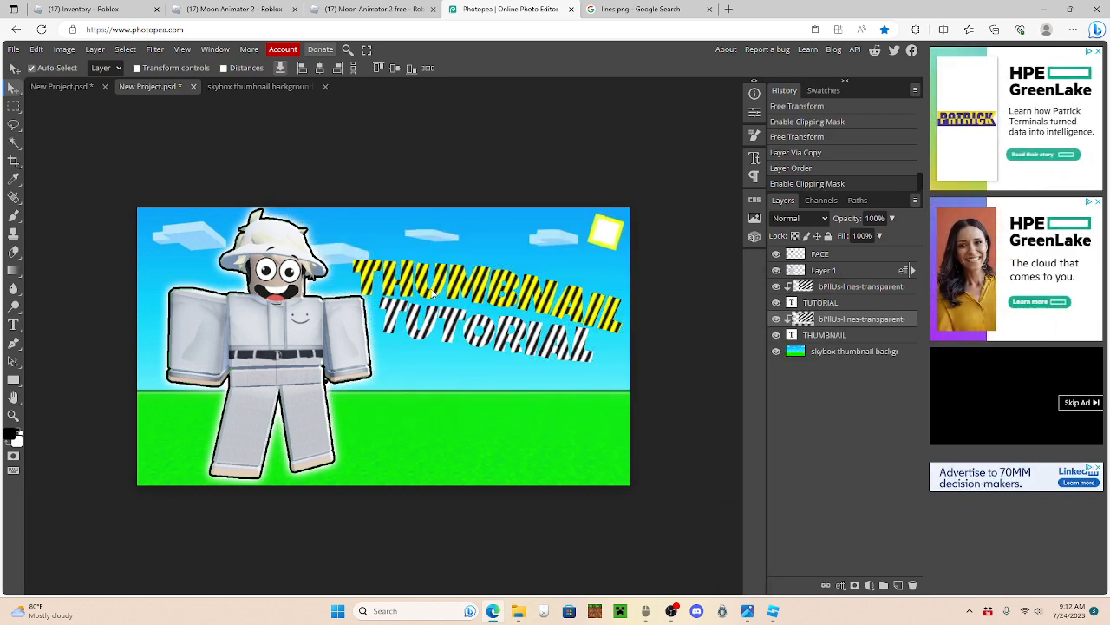
Step: Give the lines layer clipped to TUTORIAL a light grey #dddddd Color Overlay at 100% opacity
left_click(844, 289)
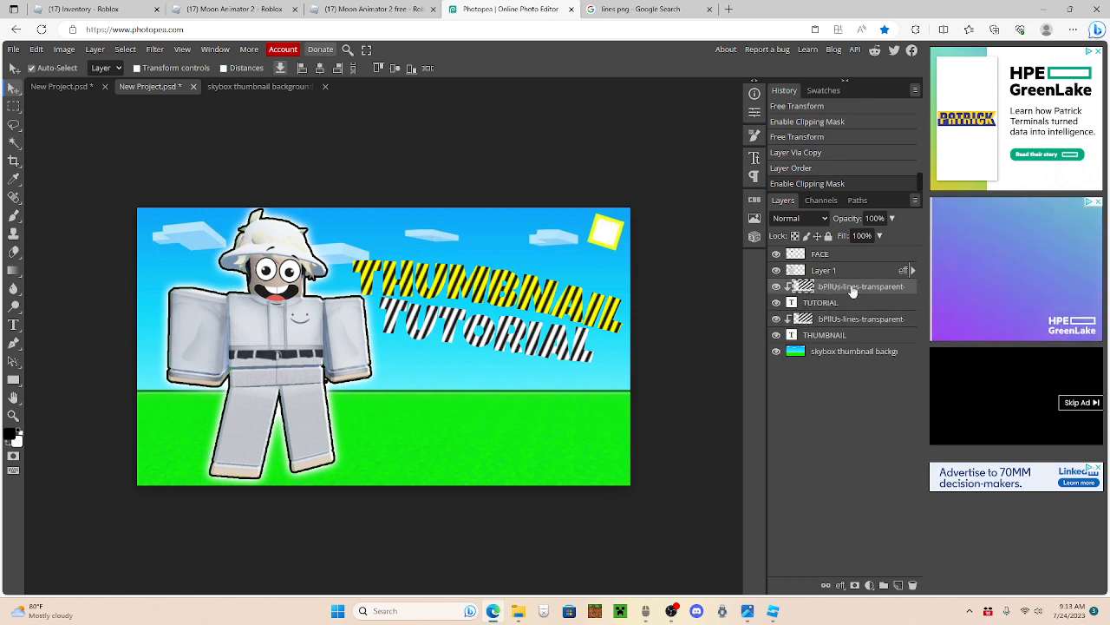
right_click(844, 289)
left_click(785, 276)
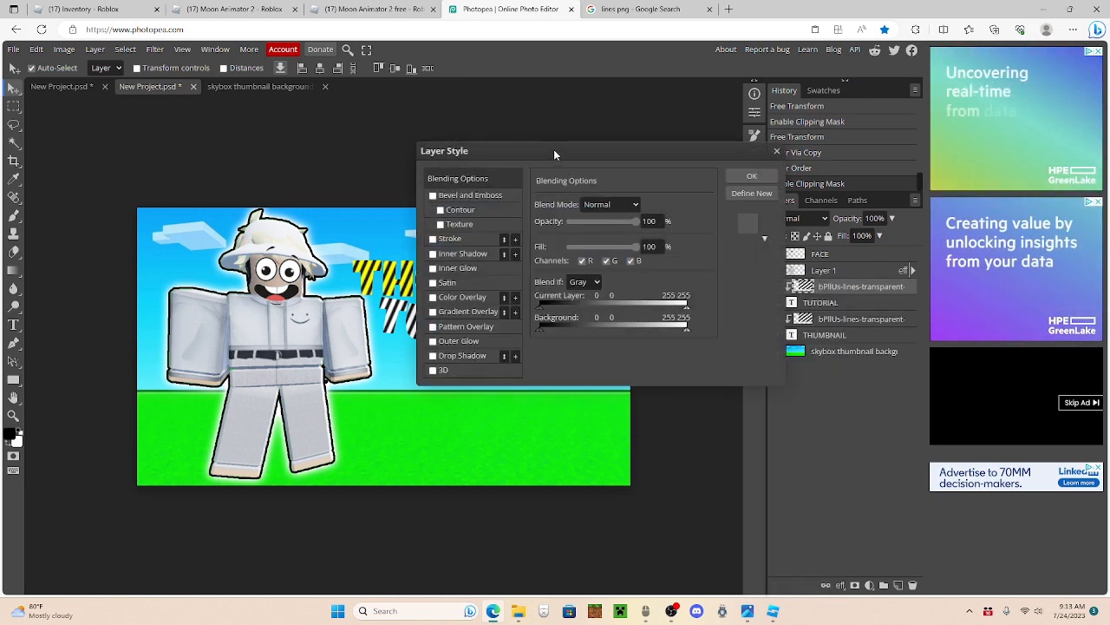
left_click_drag(553, 153, 777, 150)
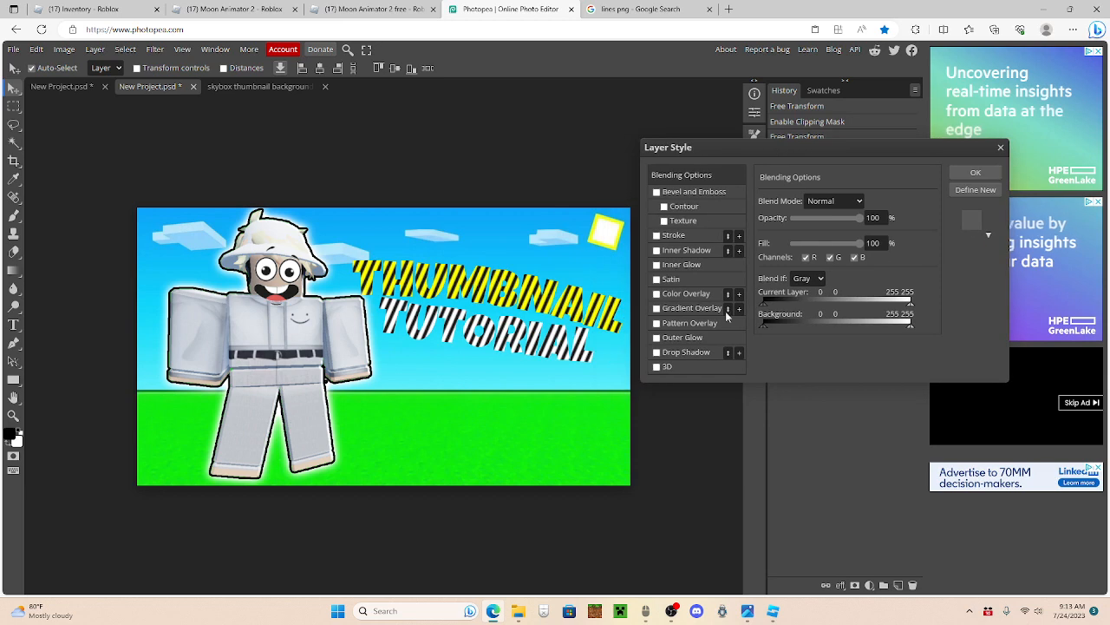
left_click(677, 295)
left_click(904, 217)
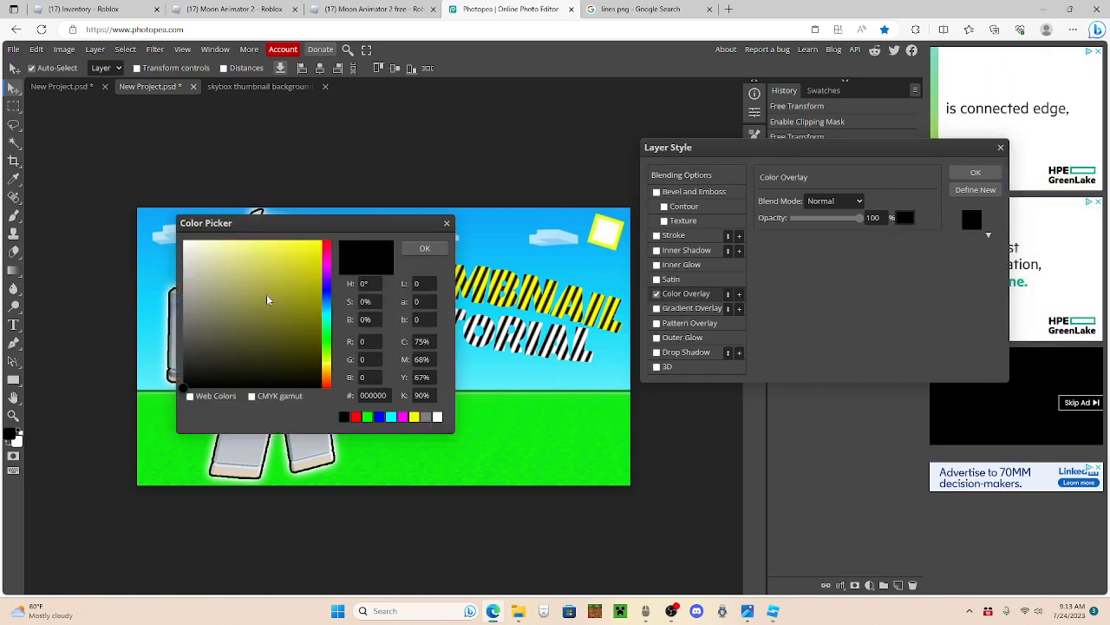
left_click_drag(267, 300, 120, 172)
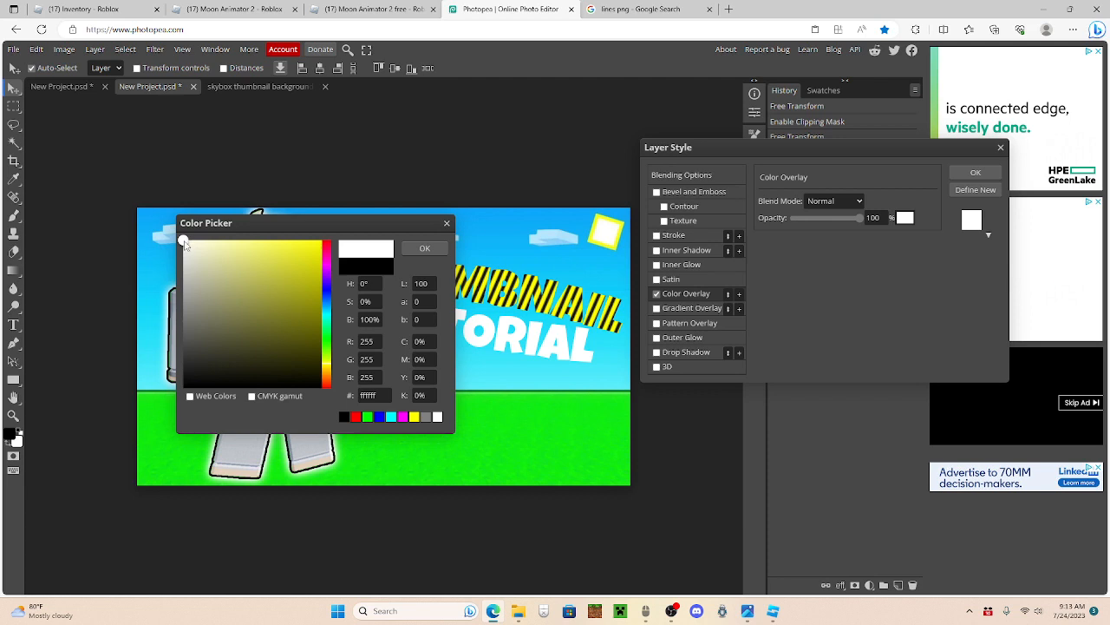
left_click_drag(183, 243, 185, 266)
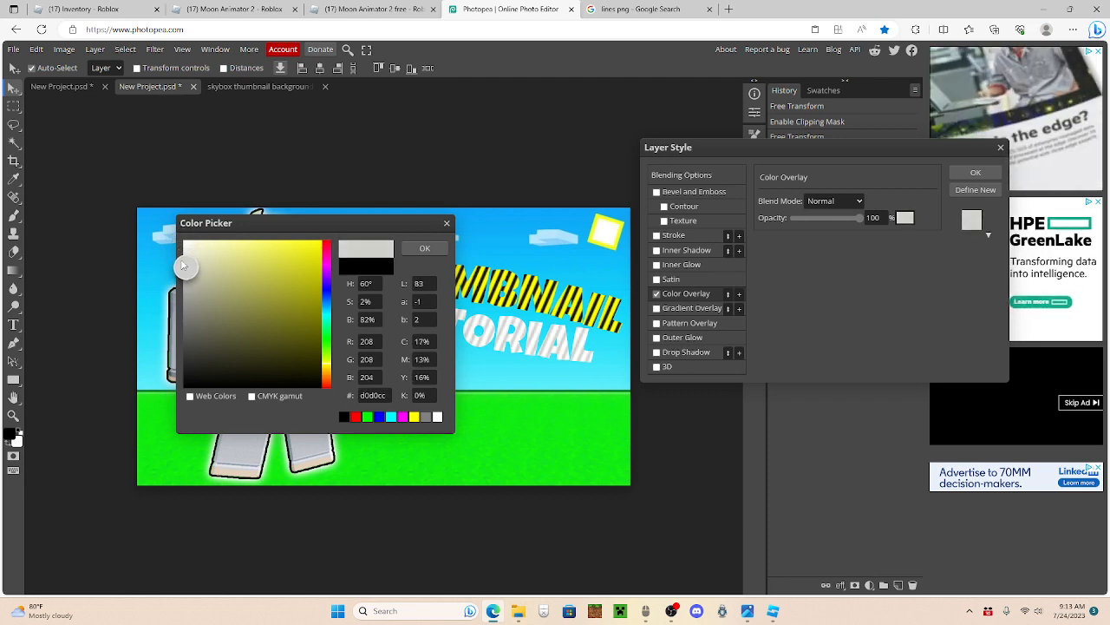
left_click(424, 248)
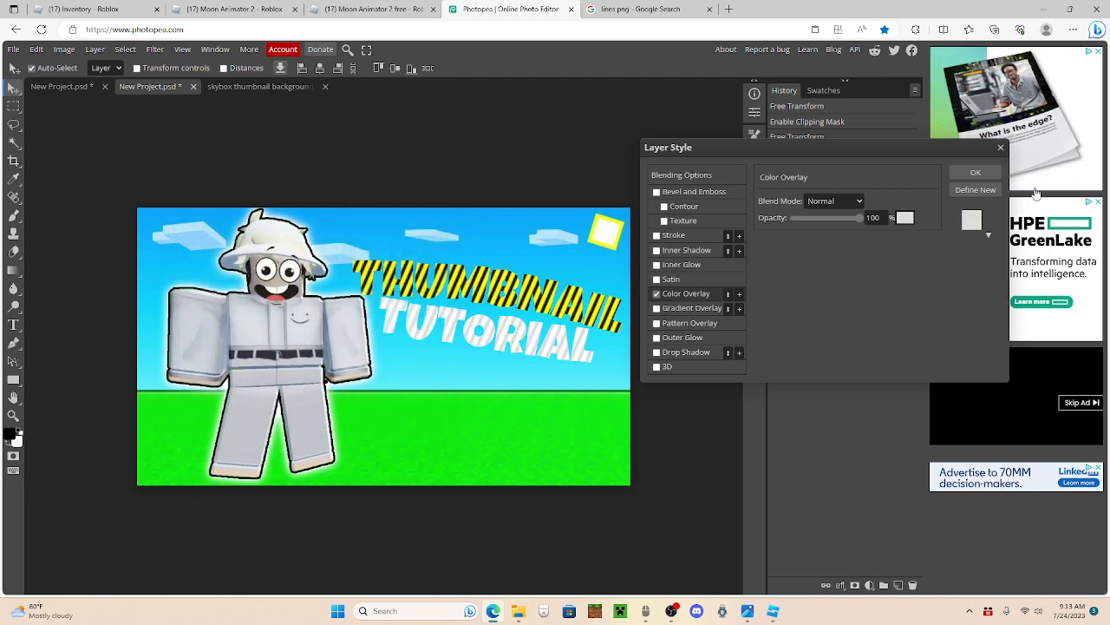
left_click(974, 172)
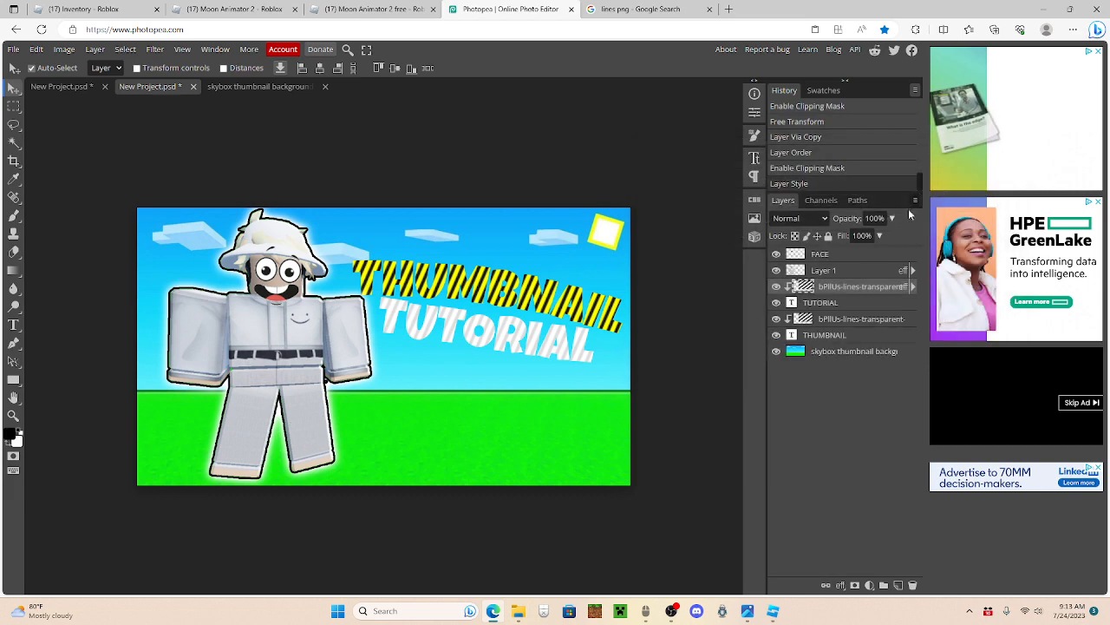
Step: Give the lines layer clipped to THUMBNAIL a dark yellow #dddd00 Color Overlay at 100% opacity
double_click(831, 320)
right_click(880, 319)
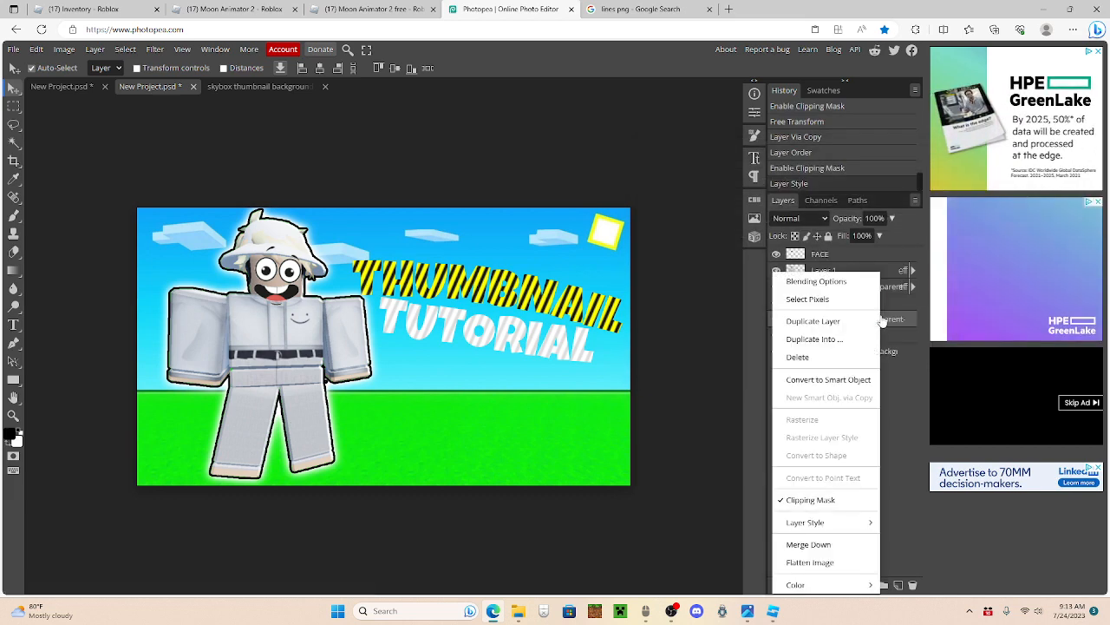
left_click(794, 280)
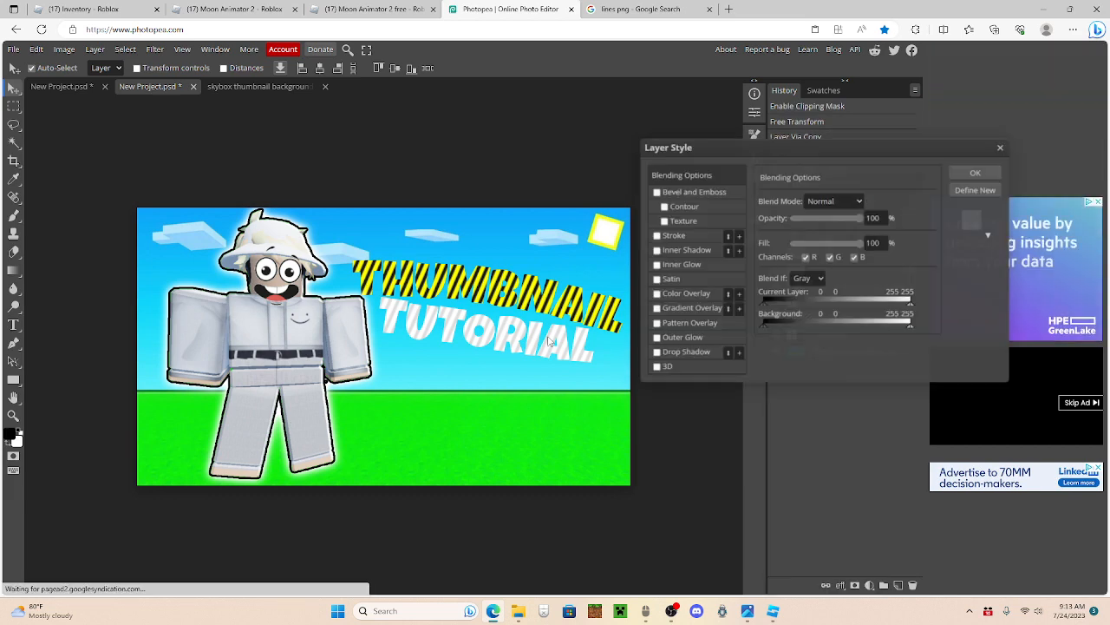
left_click(686, 296)
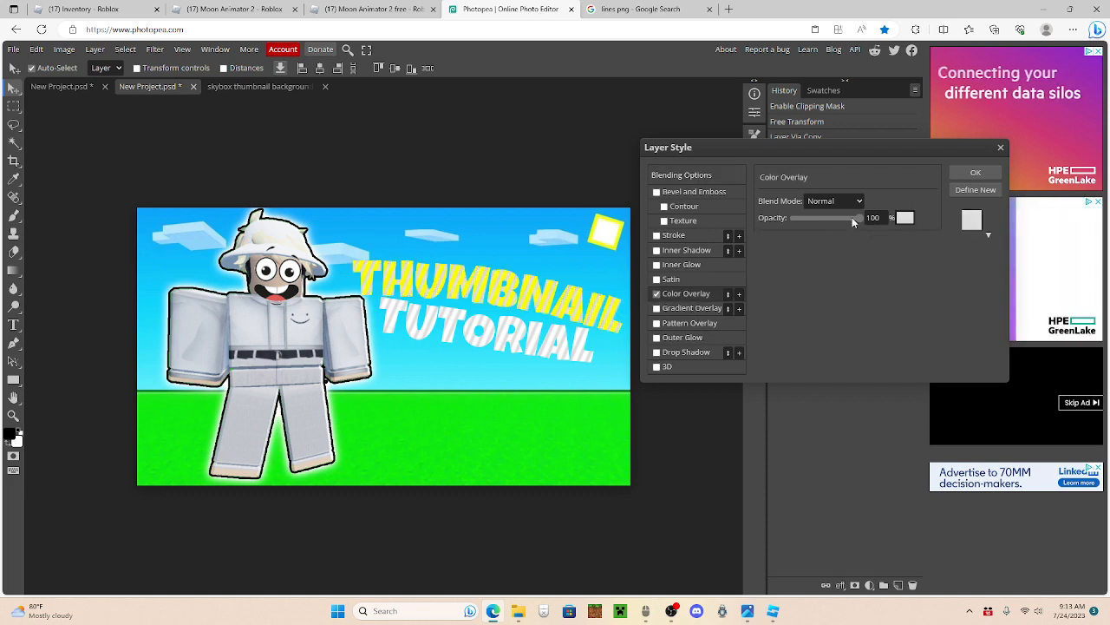
left_click(905, 218)
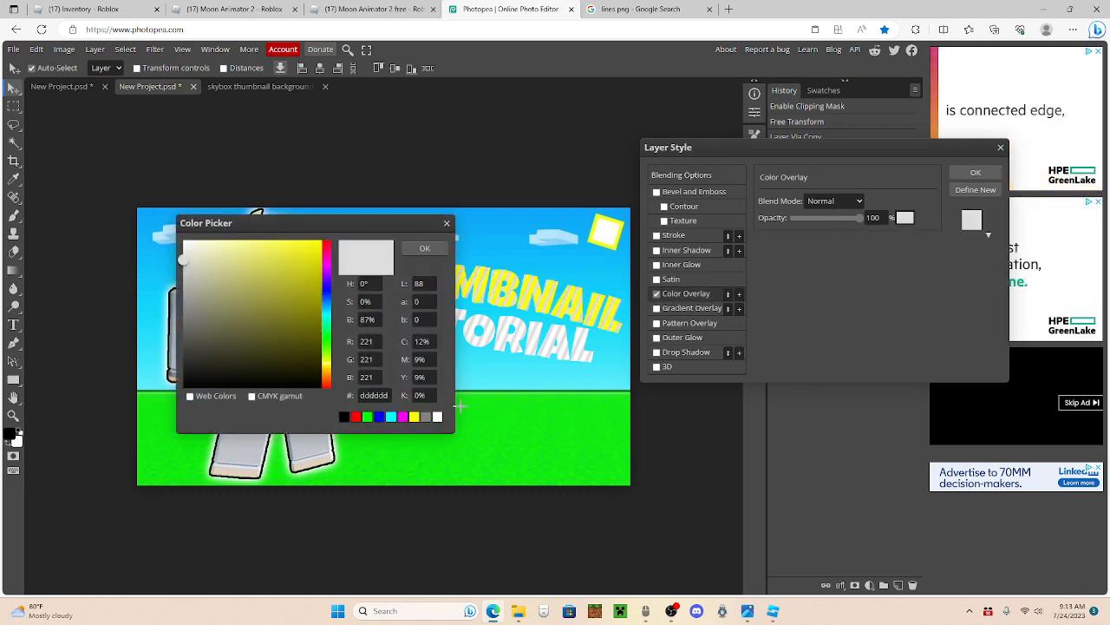
left_click(414, 417)
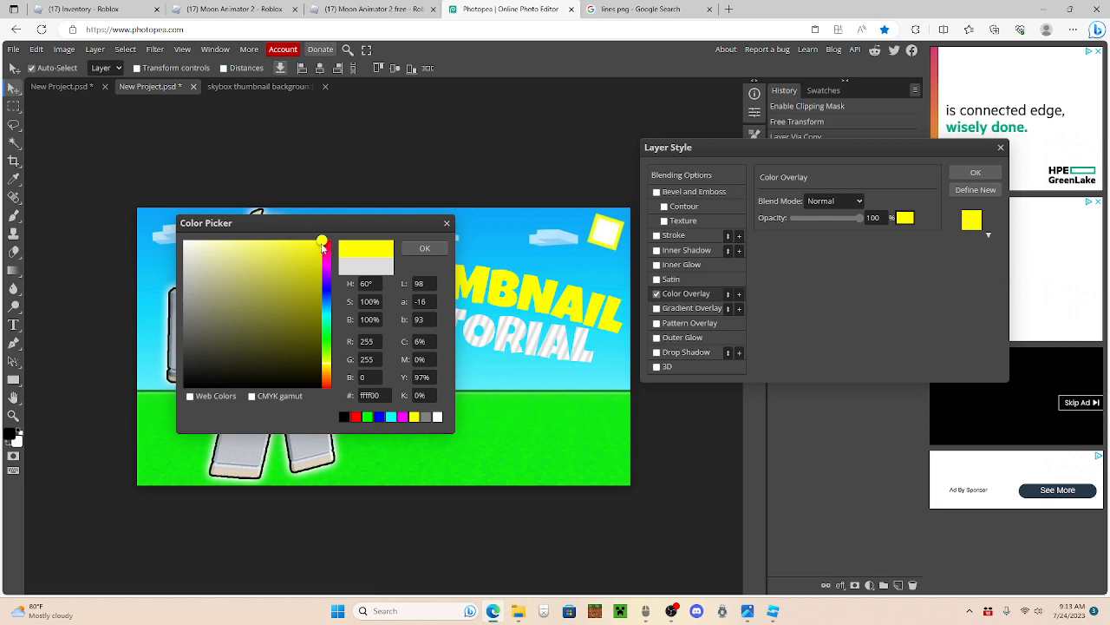
mouse_move(322, 249)
left_mouse_down()
mouse_move(260, 238)
mouse_move(351, 246)
mouse_move(354, 275)
mouse_move(354, 264)
left_mouse_up()
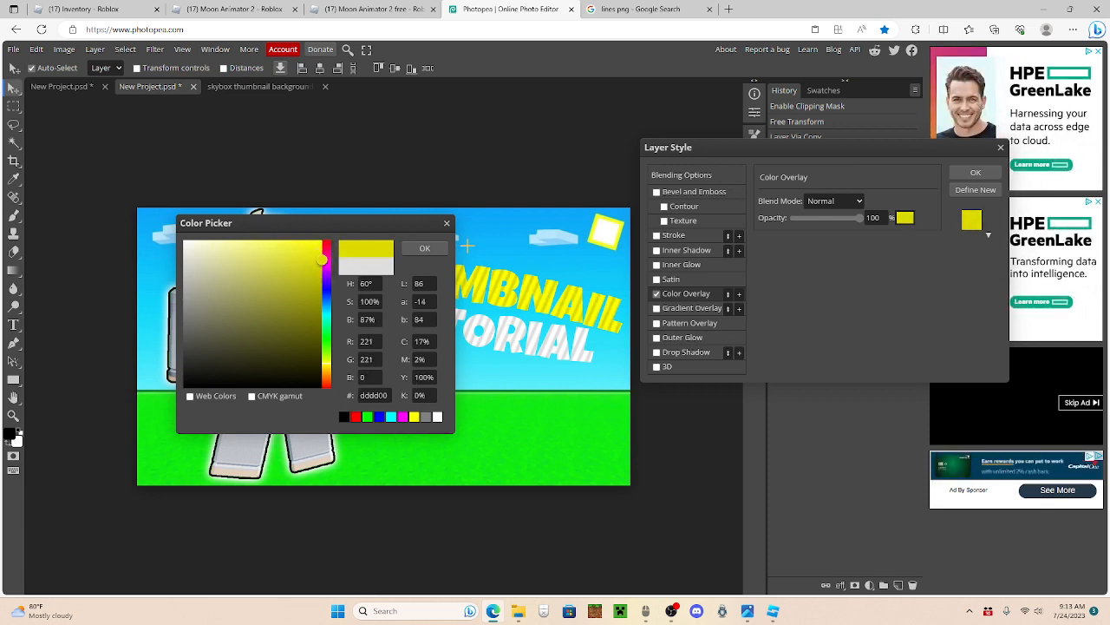
left_click(431, 251)
left_click(976, 174)
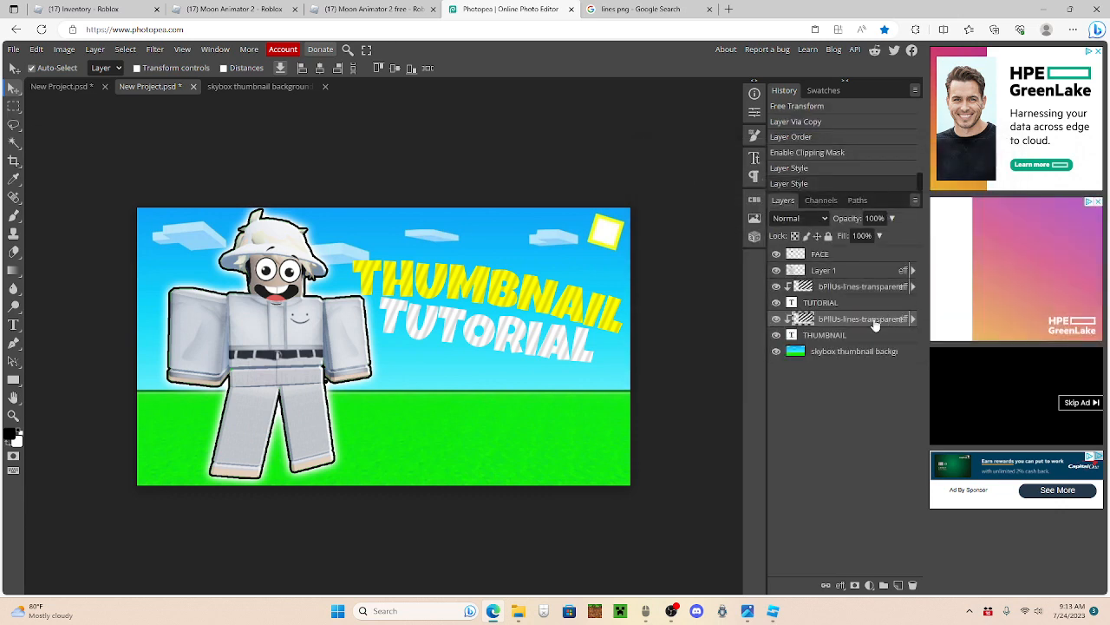
Step: Select the THUMBNAIL text layer
left_click(831, 336)
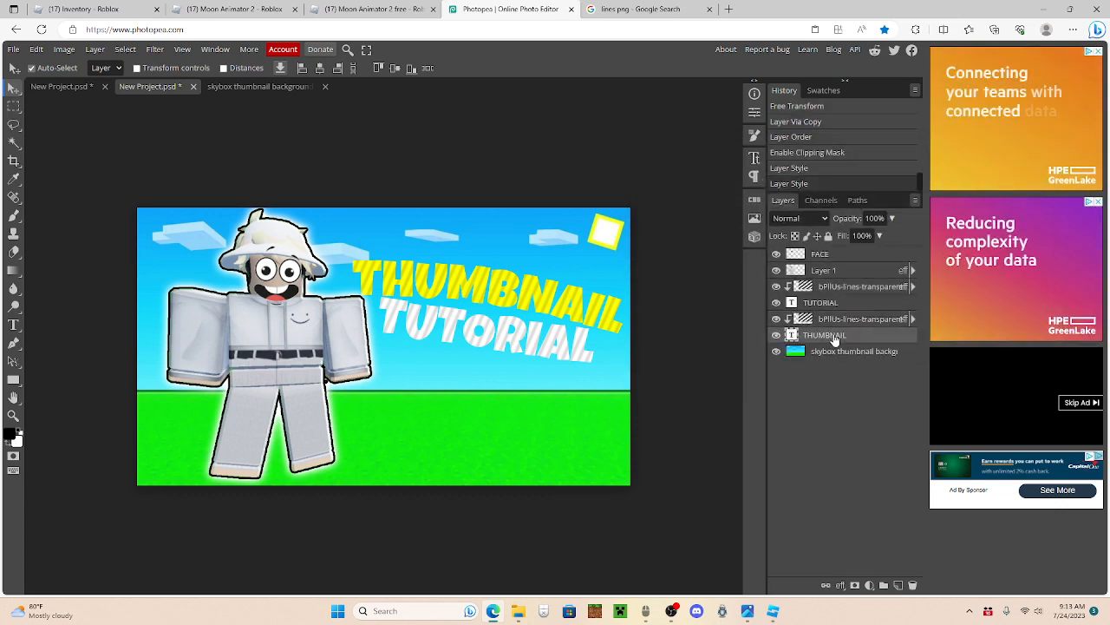
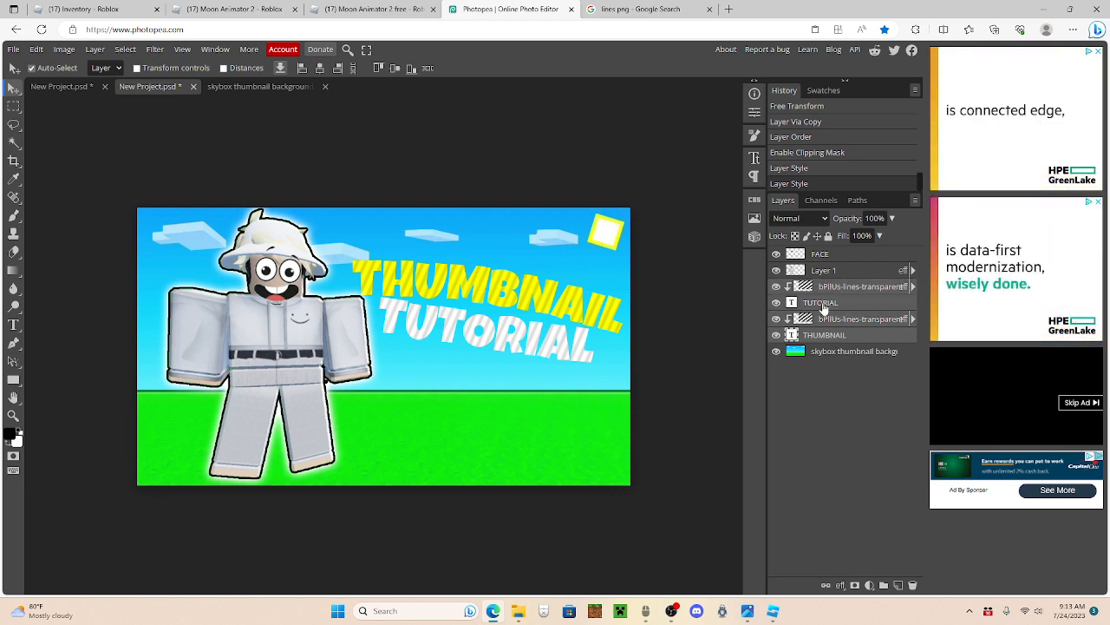
Step: Combine the THUMBNAIL and TUTORIAL text layers and their clipped lines layers into one smart object and rasterize it
right_click(824, 308)
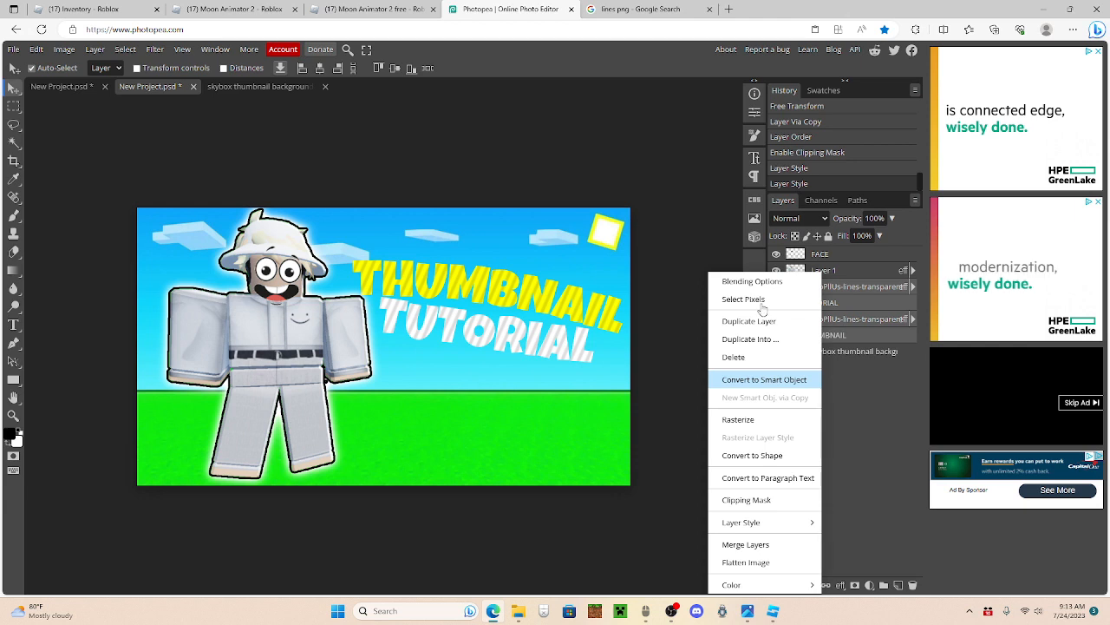
left_click(764, 379)
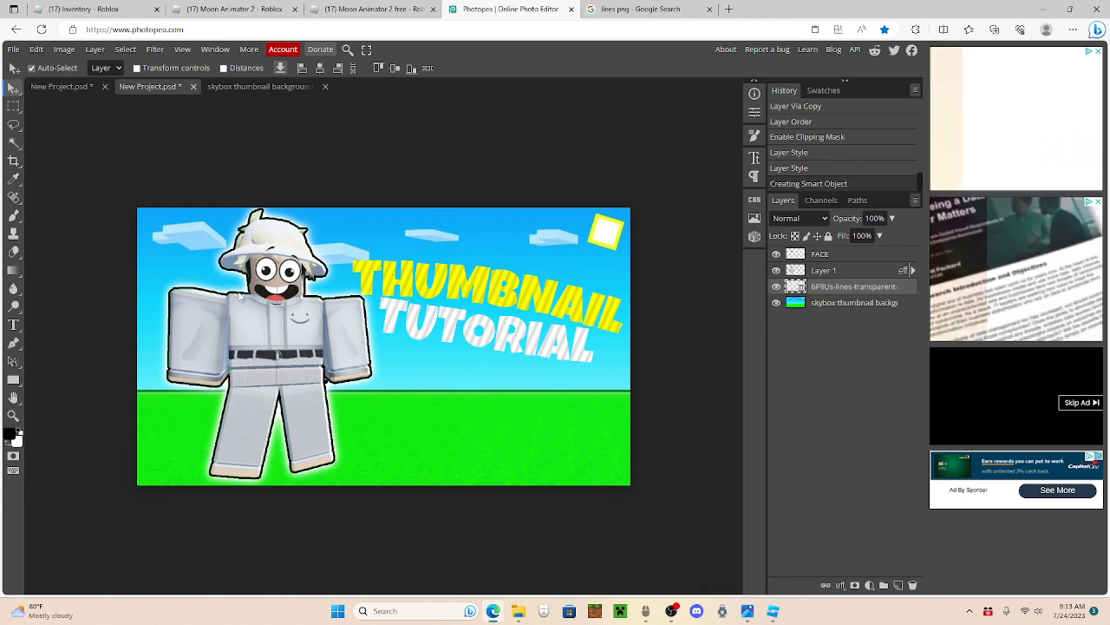
right_click(837, 288)
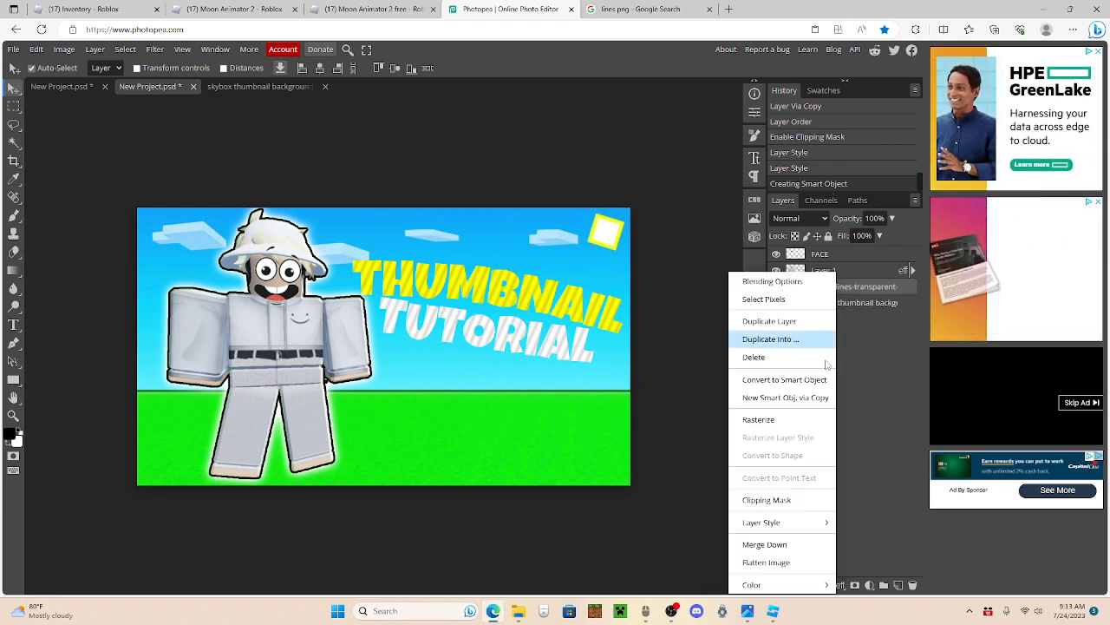
left_click(787, 421)
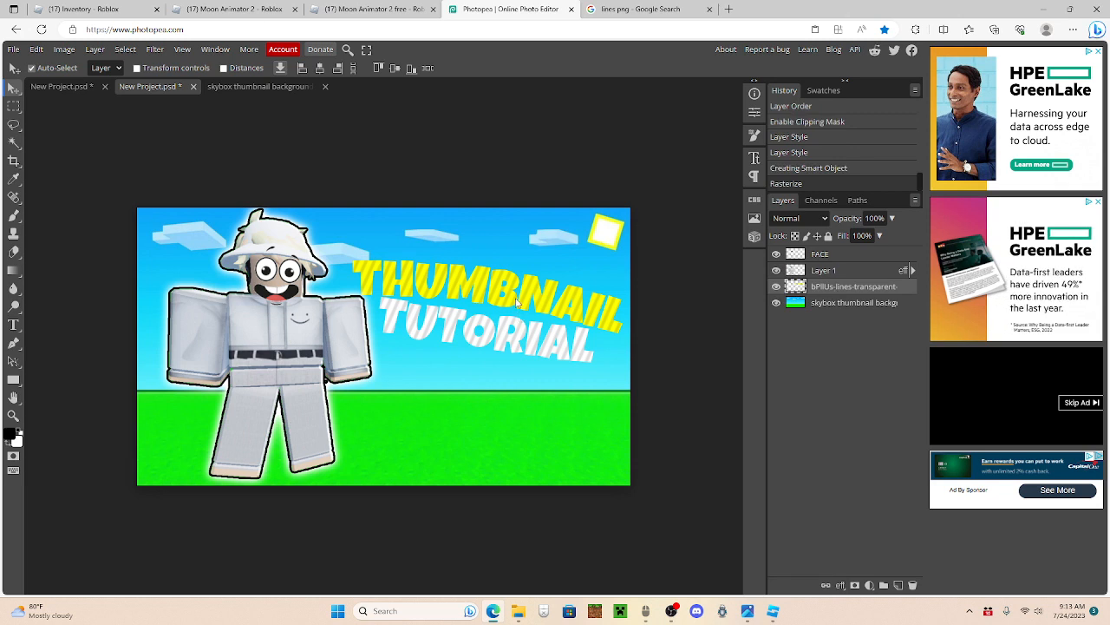
Step: Rotate the combined text layer to -2.6°, position it at about X 807, Y 318 px and put it at the top of the layer stack
left_click_drag(517, 302, 513, 291)
key("ctrl+t")
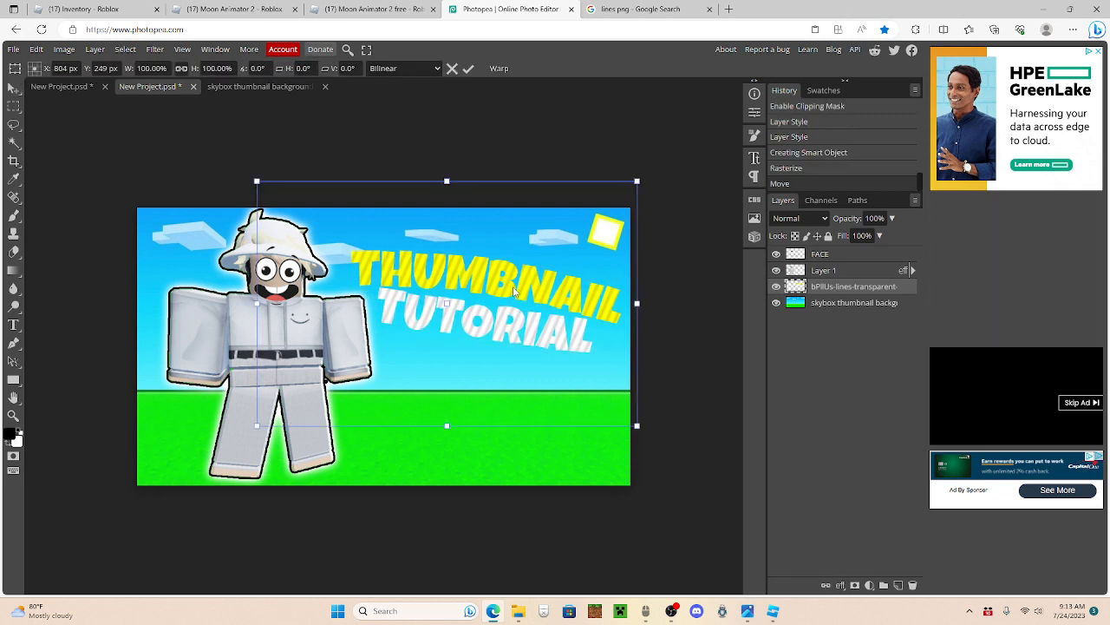
left_click_drag(486, 174, 479, 173)
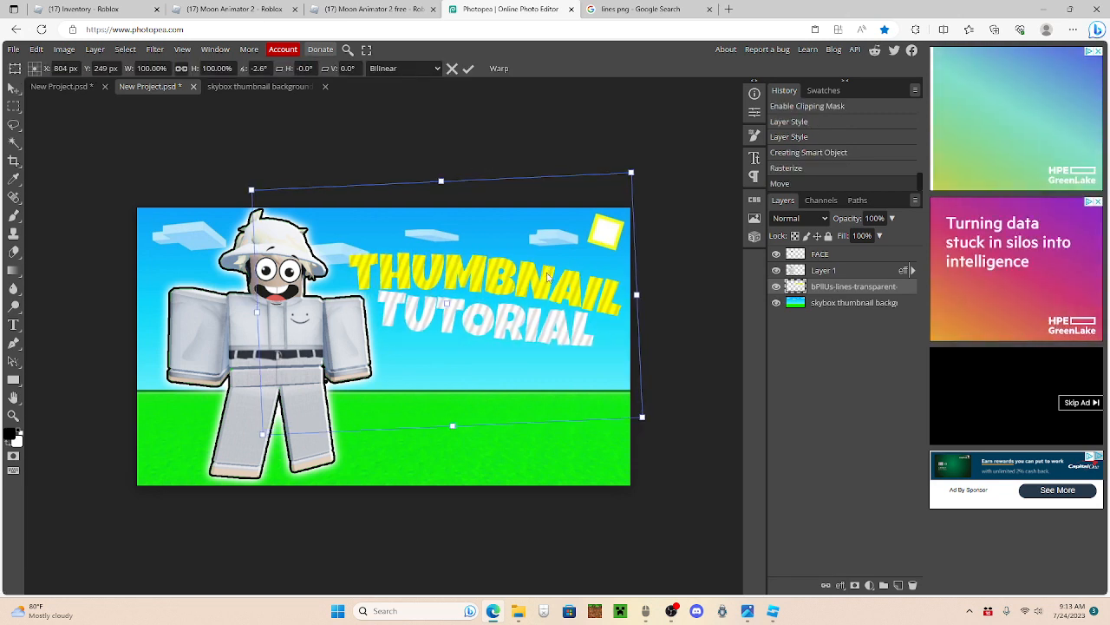
left_click_drag(548, 276, 550, 305)
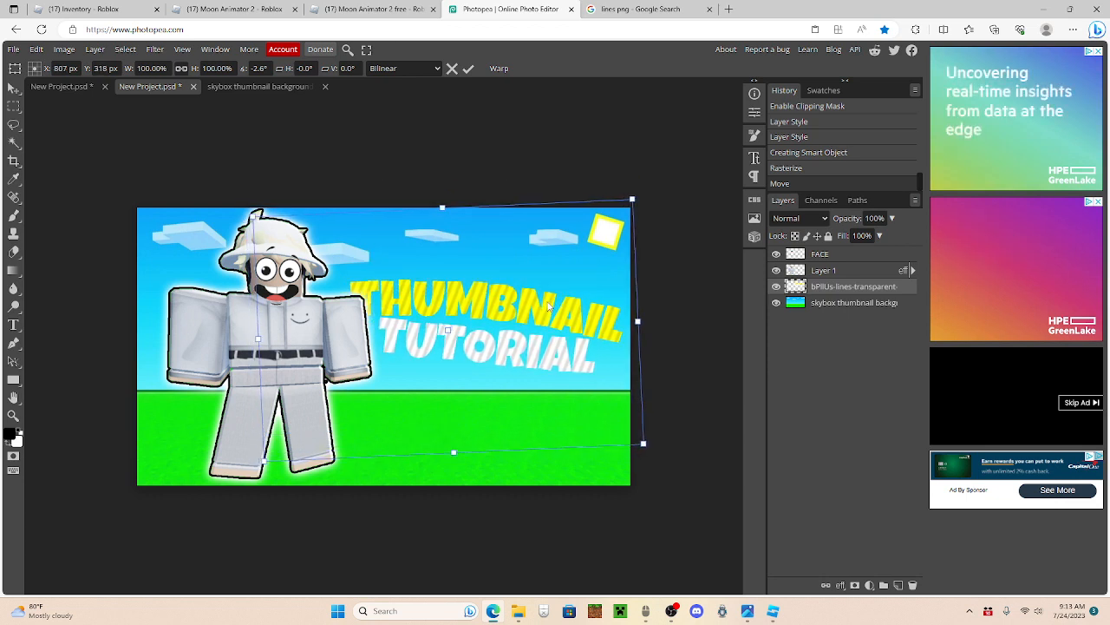
left_click_drag(838, 287, 840, 252)
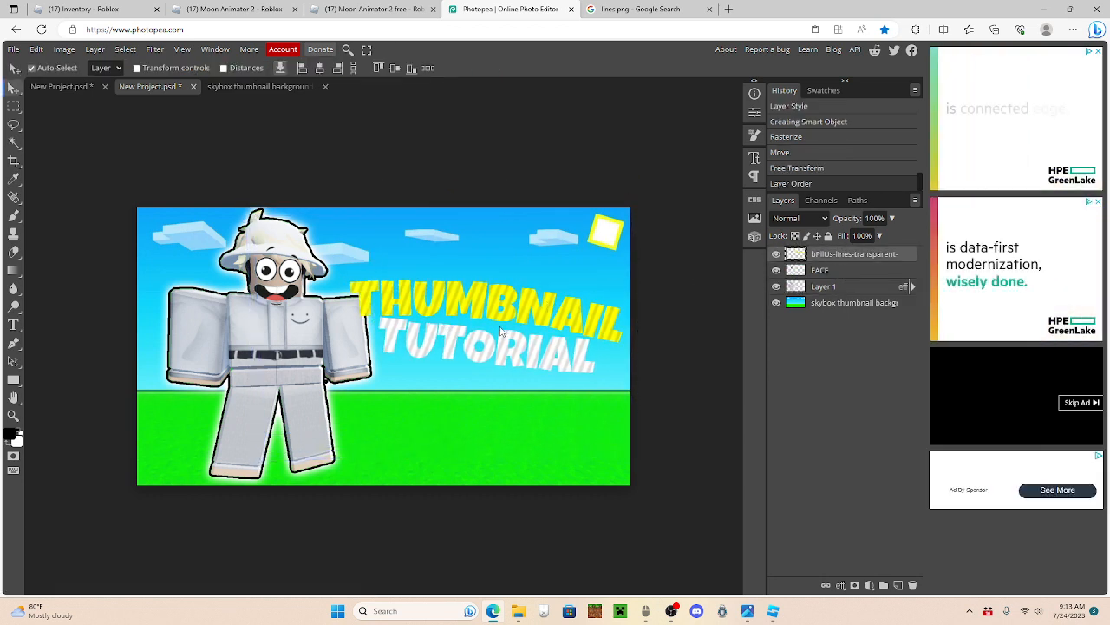
Step: Add a black 10 px outside Stroke at 100% opacity to the combined text layer
right_click(844, 257)
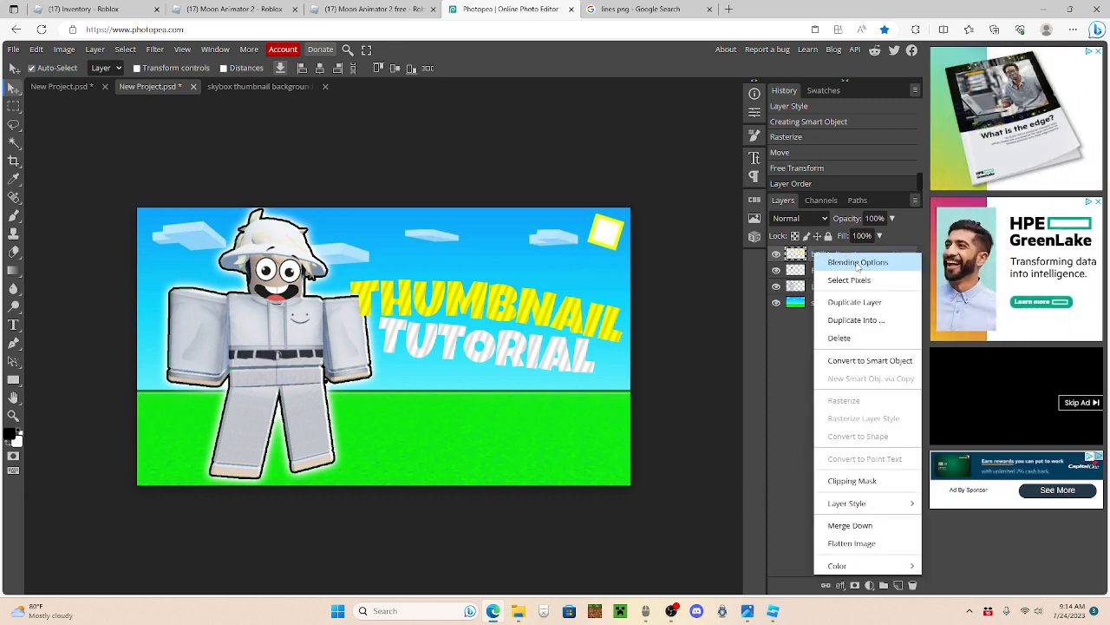
left_click(857, 263)
left_click(684, 240)
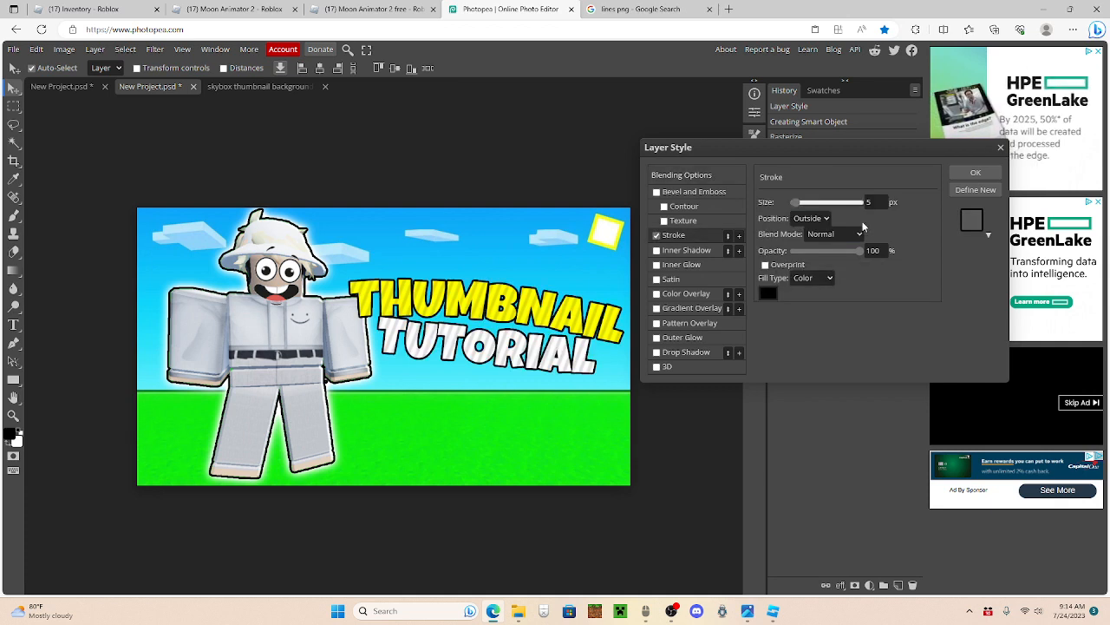
left_click_drag(795, 208, 798, 209)
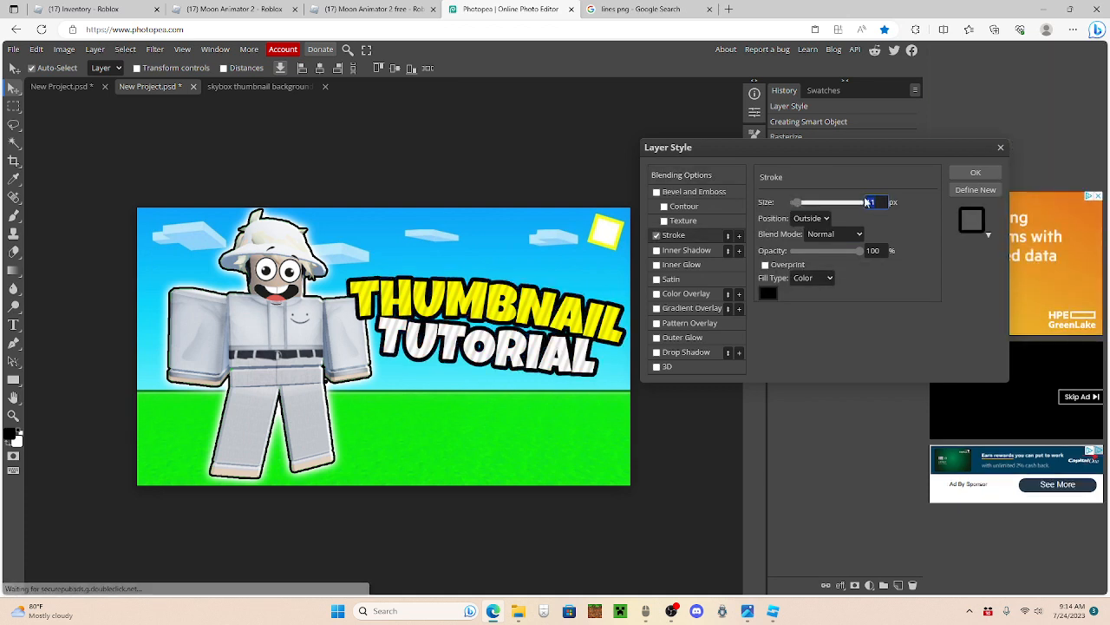
type("15")
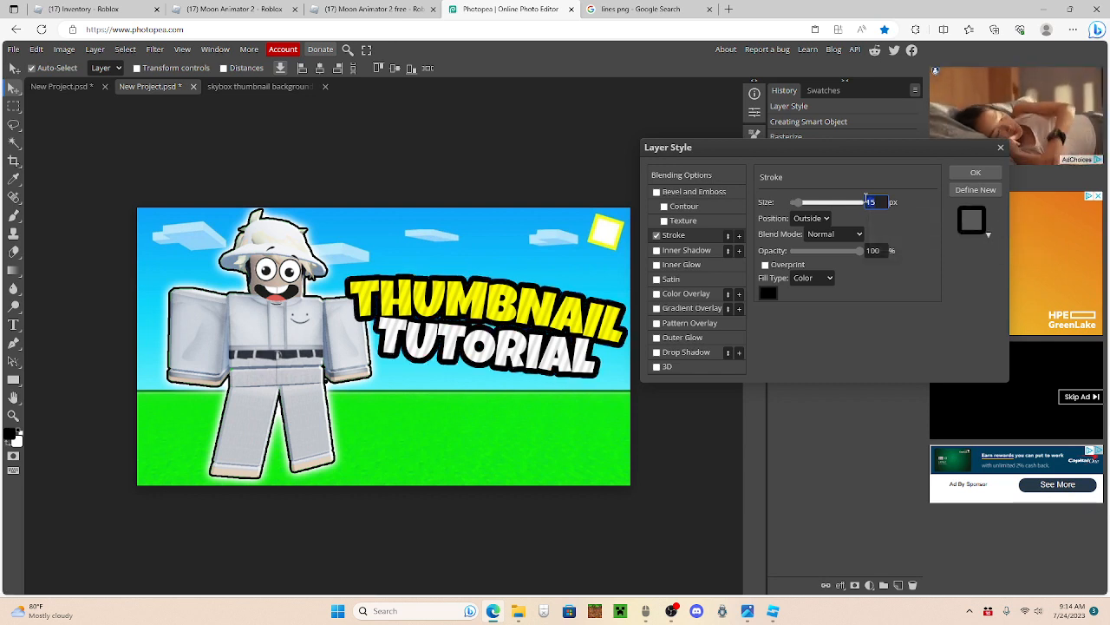
type("12")
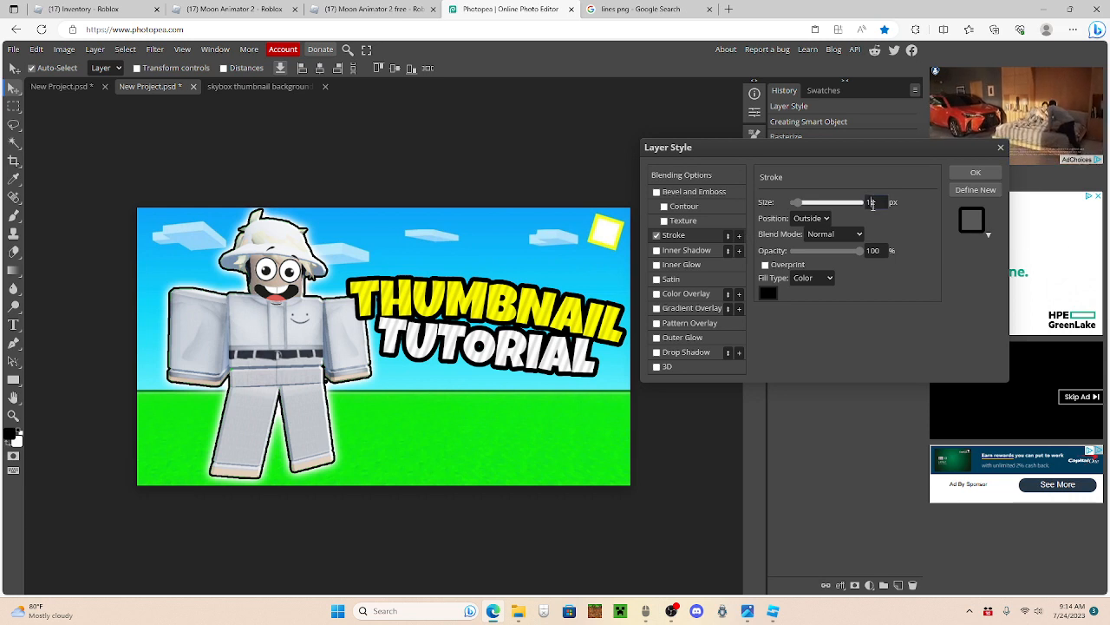
left_click(872, 203)
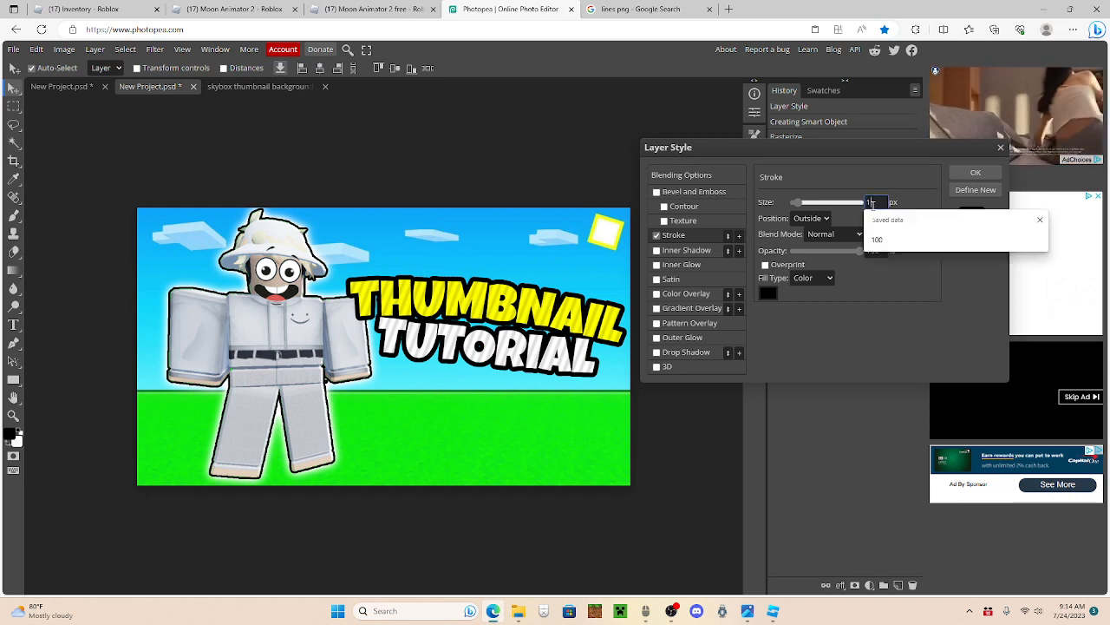
left_click(665, 238)
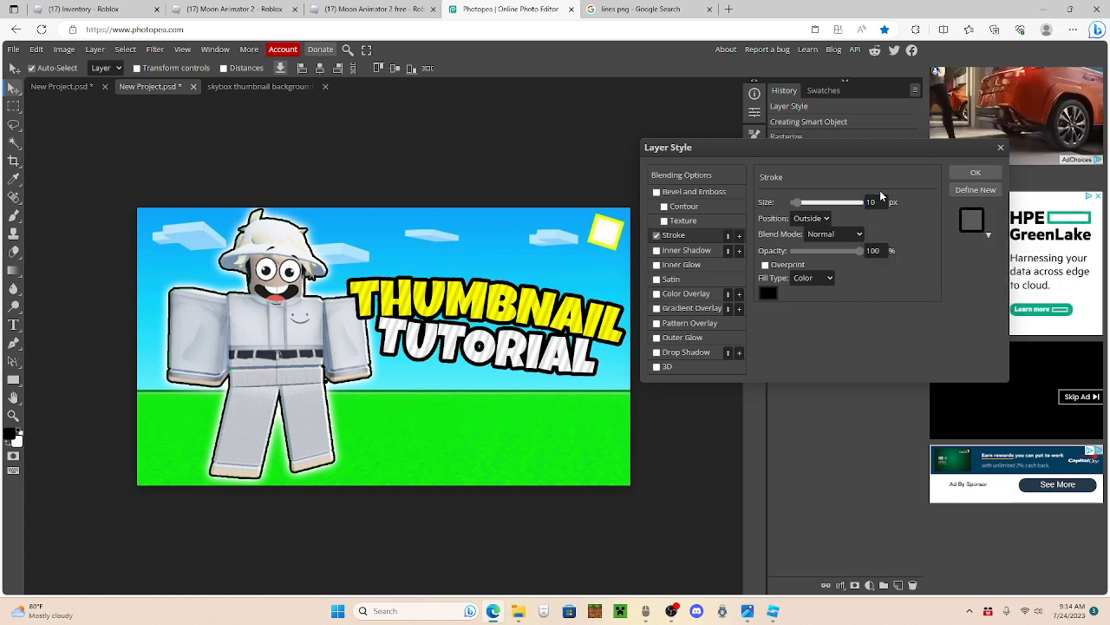
Step: Add a second outside Stroke to the combined text, 15 px wide and white
left_click(740, 236)
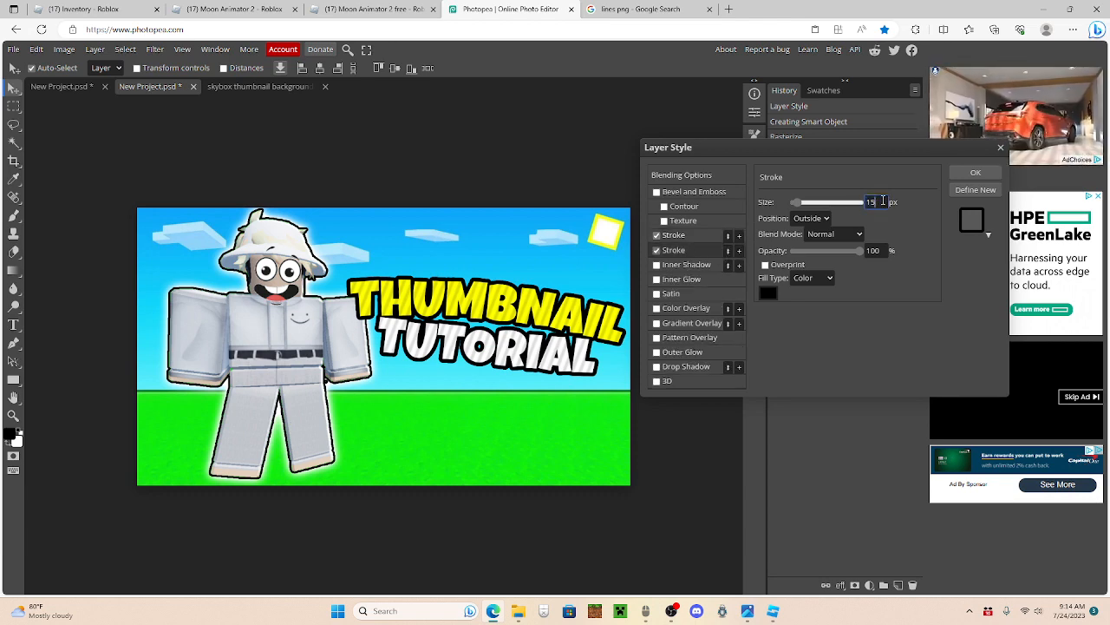
left_click(767, 294)
left_click(265, 291)
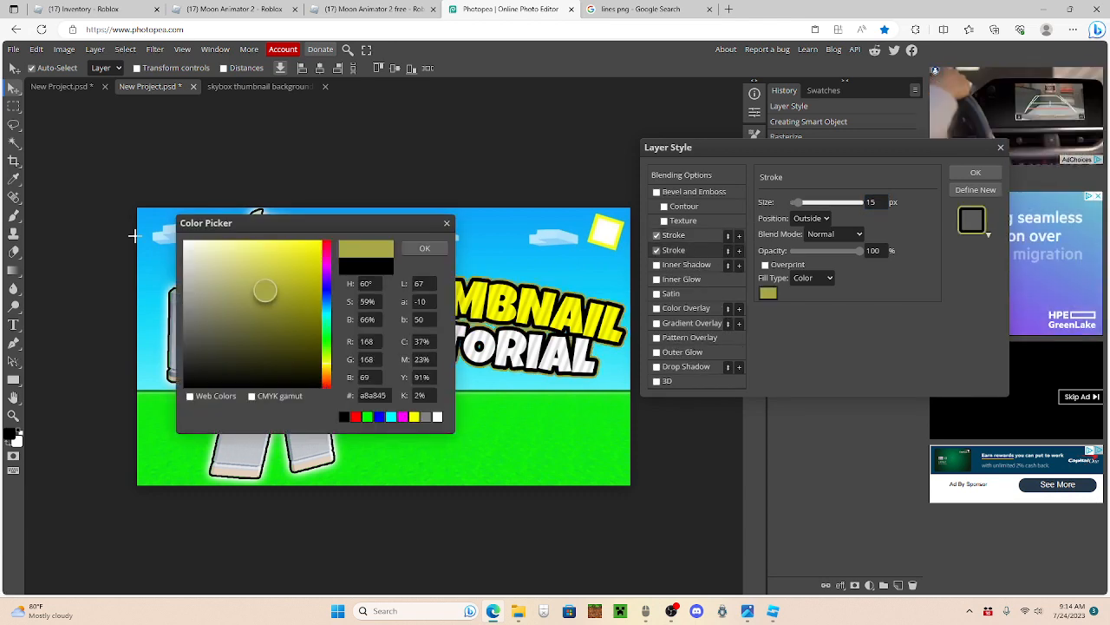
left_click_drag(134, 235, 107, 172)
left_click(423, 249)
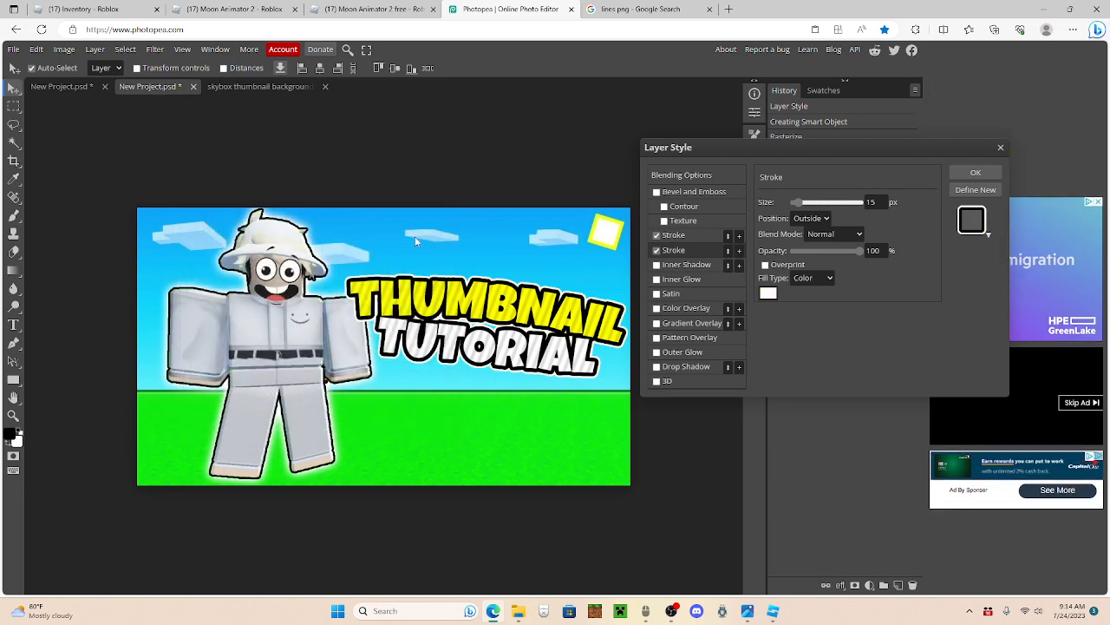
Step: Add a black Drop Shadow to the text with Normal blend mode, 100% opacity, 100% spread and 21 px distance
left_click(692, 365)
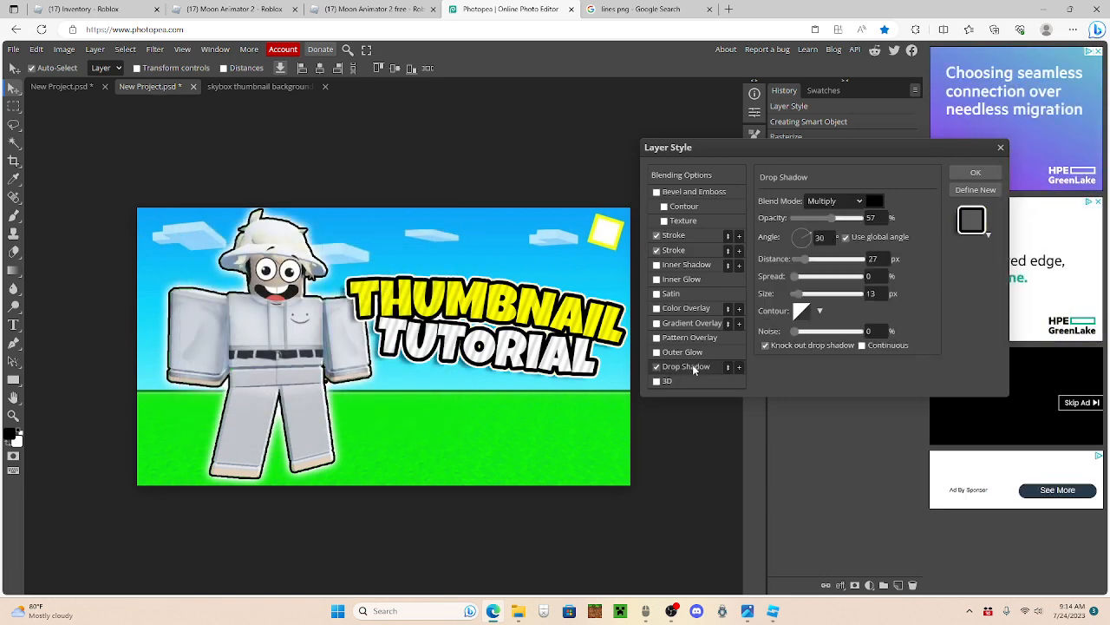
left_click(831, 201)
left_click(833, 216)
left_click_drag(832, 218, 889, 223)
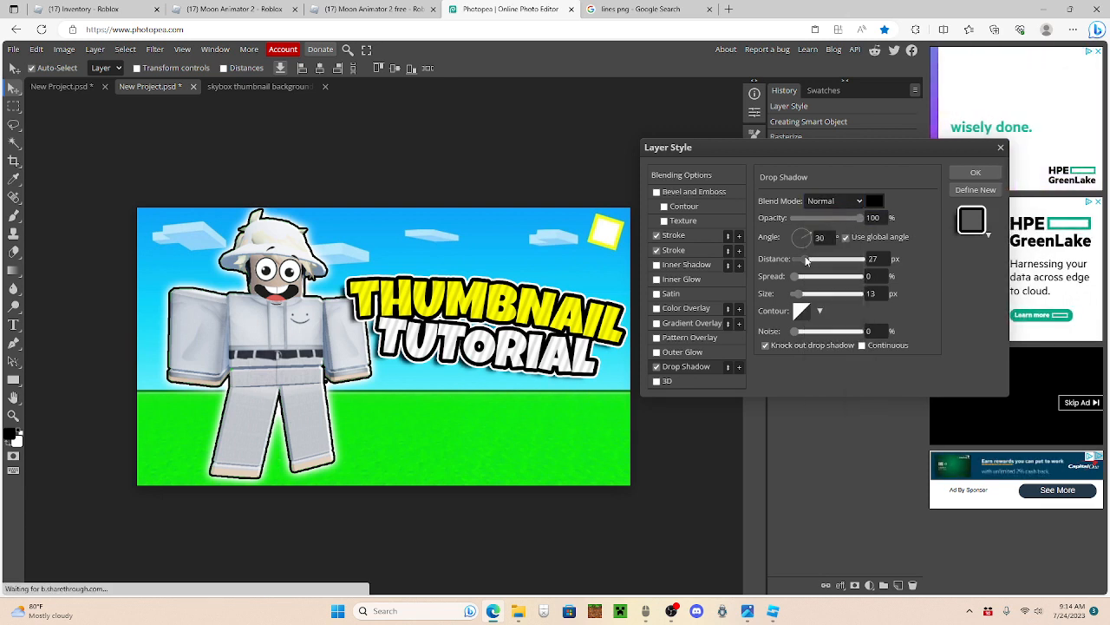
left_click_drag(810, 258, 877, 279)
left_click_drag(812, 257, 805, 257)
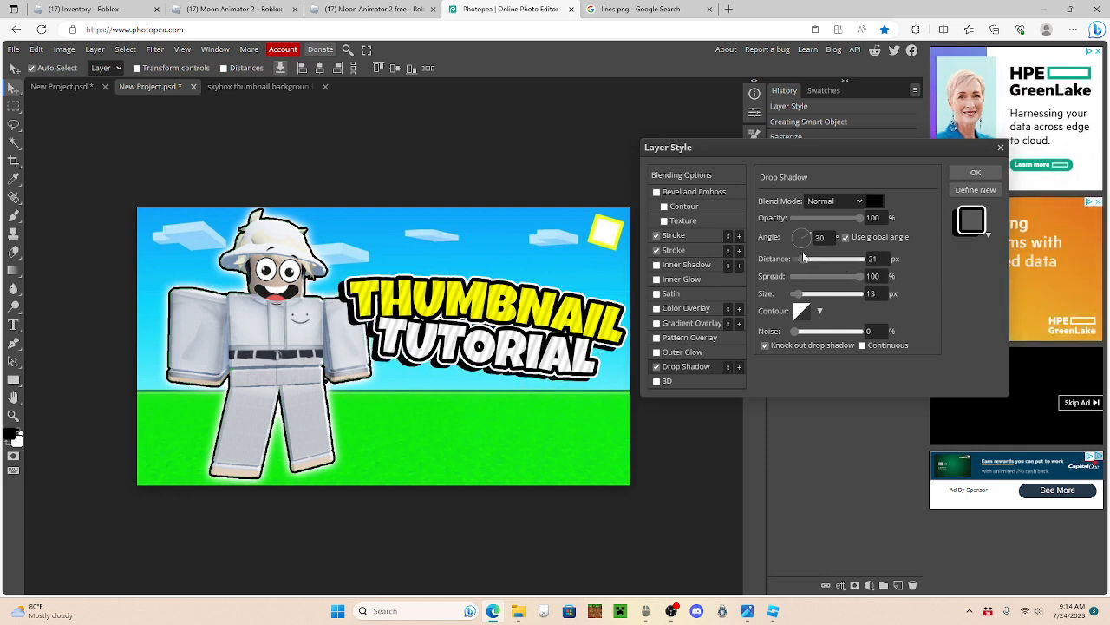
Step: Set the text's drop shadow to an 87° angle, 14 px distance and 15 px size, and apply the layer style
left_click_drag(802, 237, 802, 237)
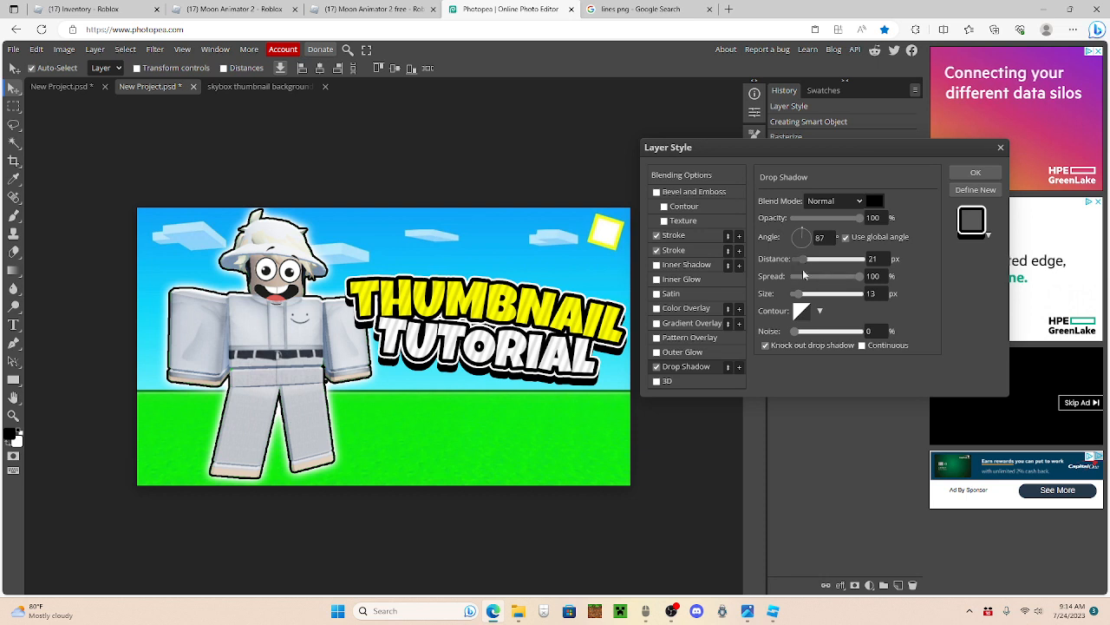
left_click_drag(800, 293, 804, 257)
left_click(805, 299)
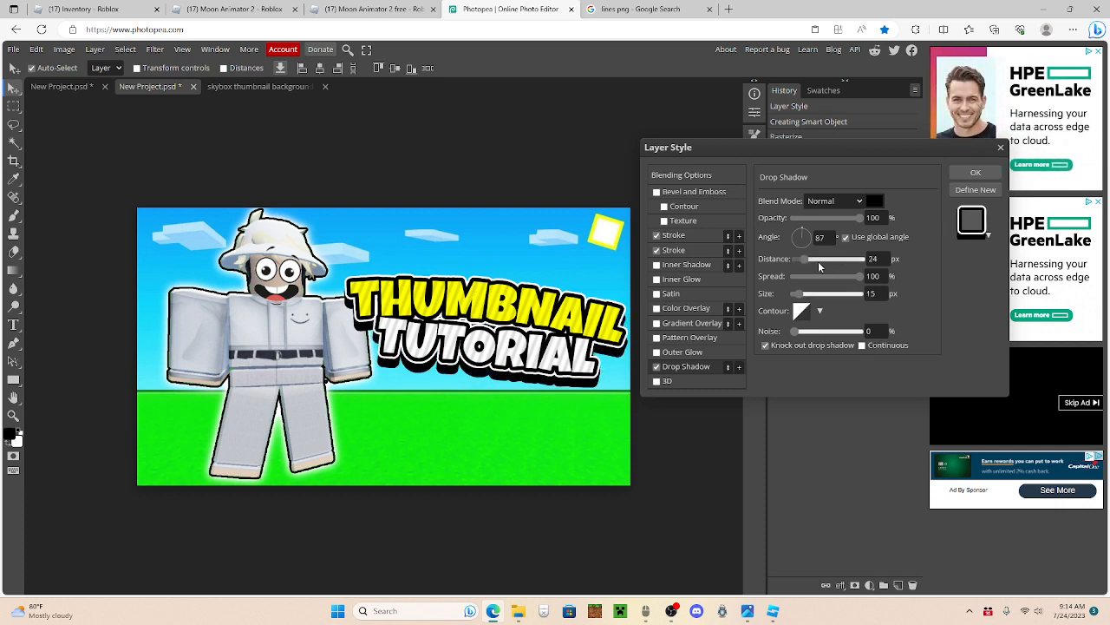
left_click_drag(803, 257, 801, 255)
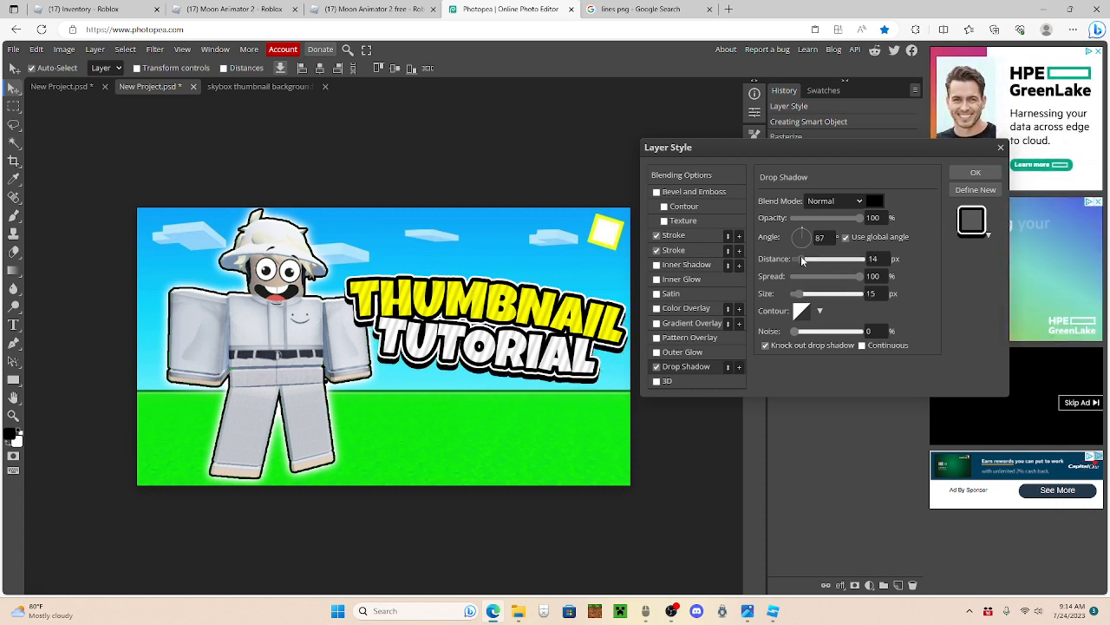
left_click(978, 173)
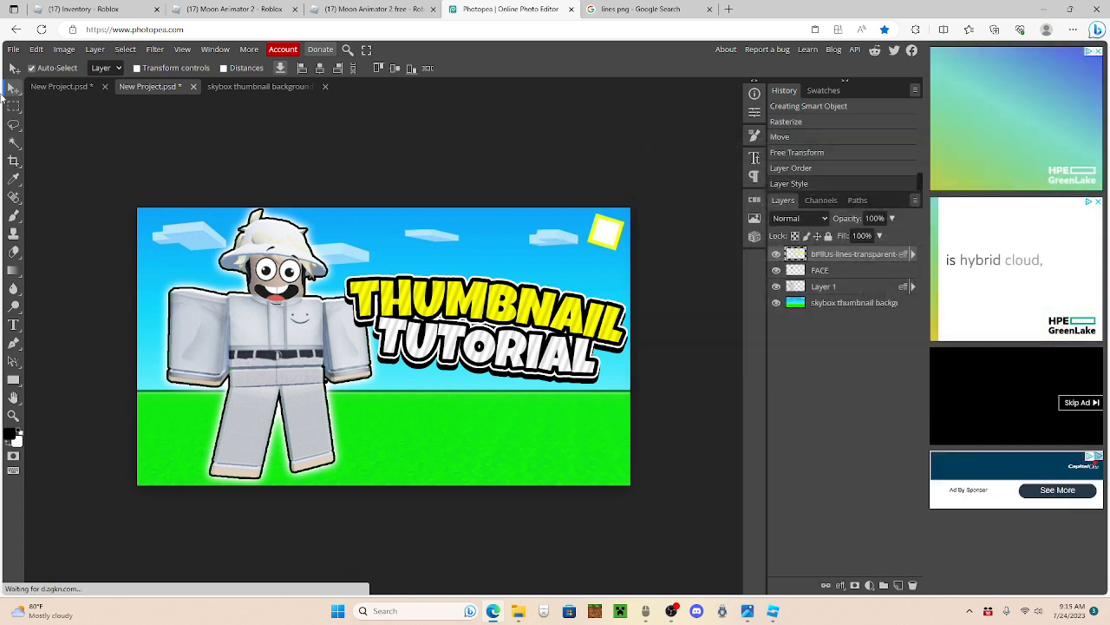
Step: Nudge the styled text slightly and move its layer beneath the character layer, directly above the skybox background
left_click_drag(519, 308, 517, 313)
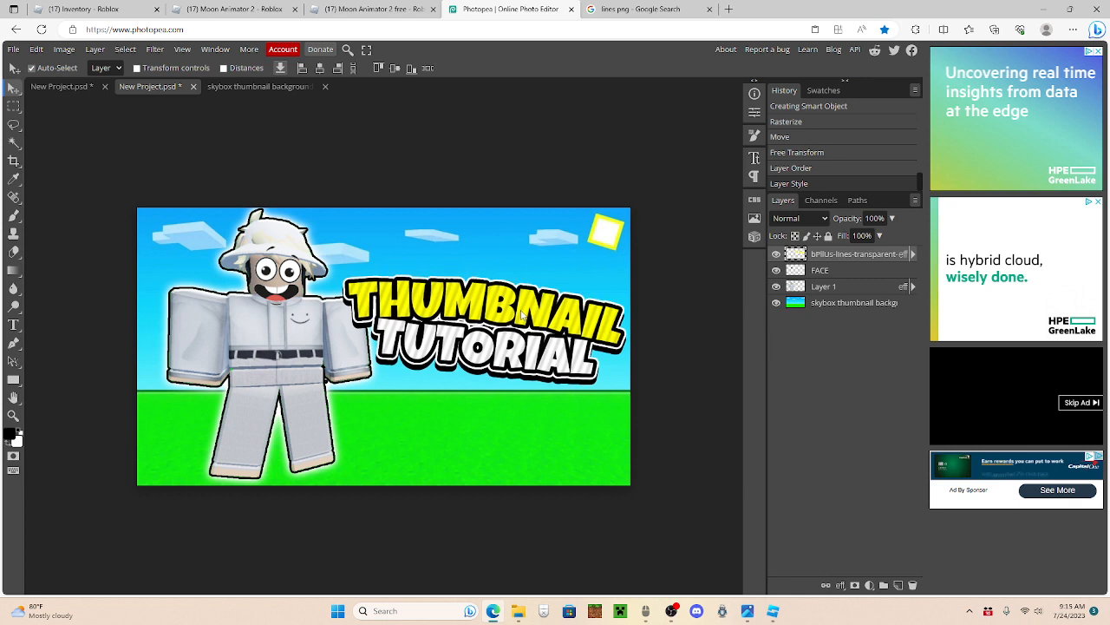
left_click_drag(838, 263, 838, 295)
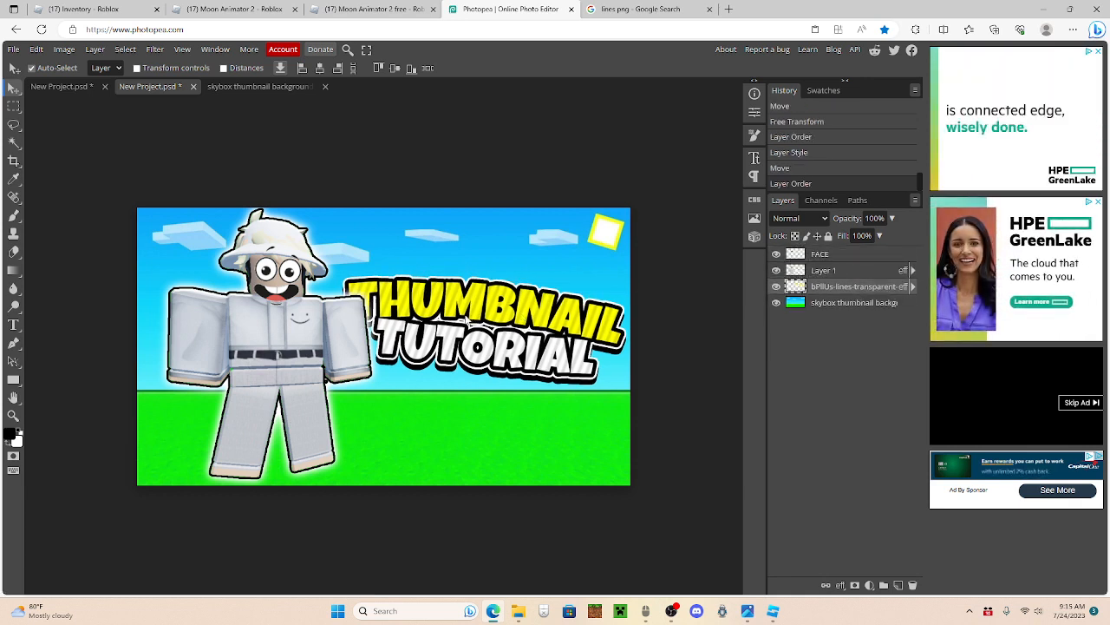
Step: Shift the character and its face slightly left to clear the text, and fine-tune the text's position
left_click_drag(280, 362, 267, 363)
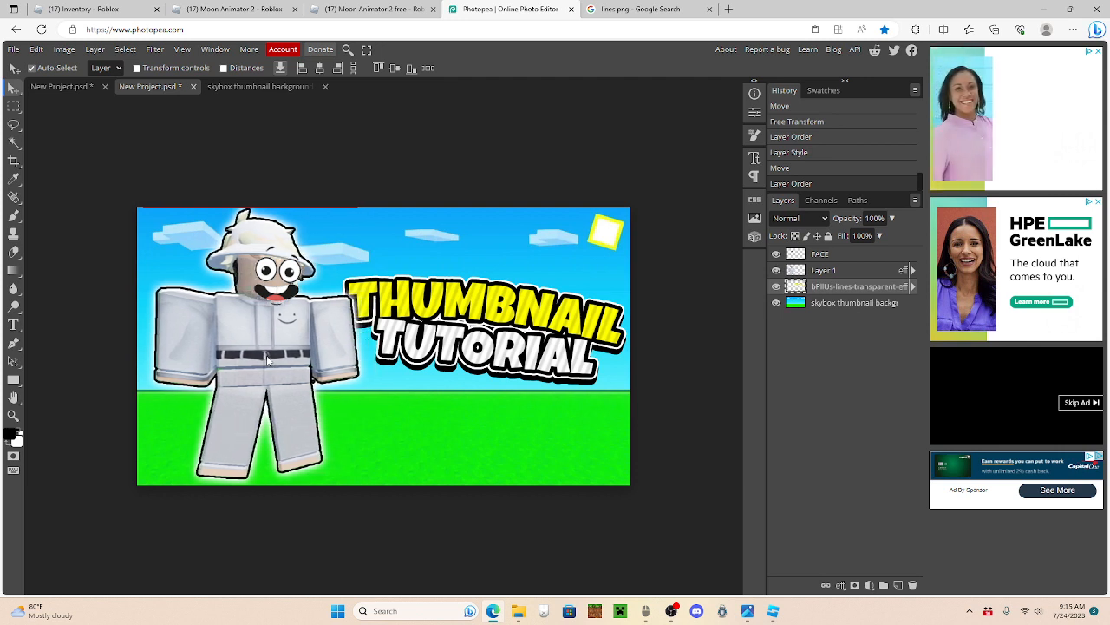
left_click_drag(280, 291, 259, 292)
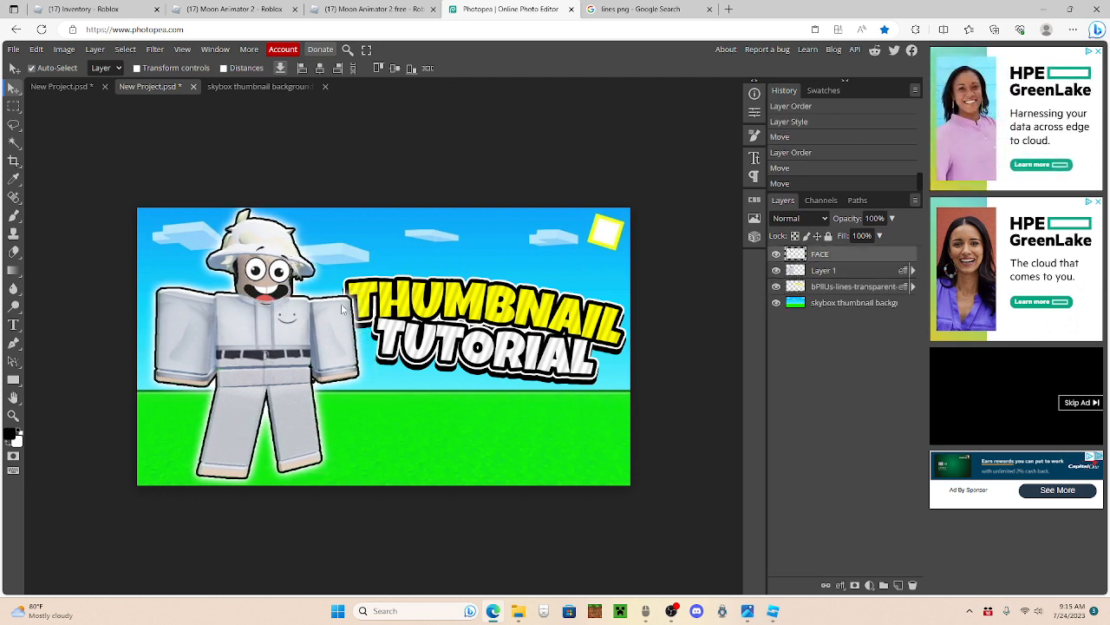
left_click_drag(487, 433, 483, 432)
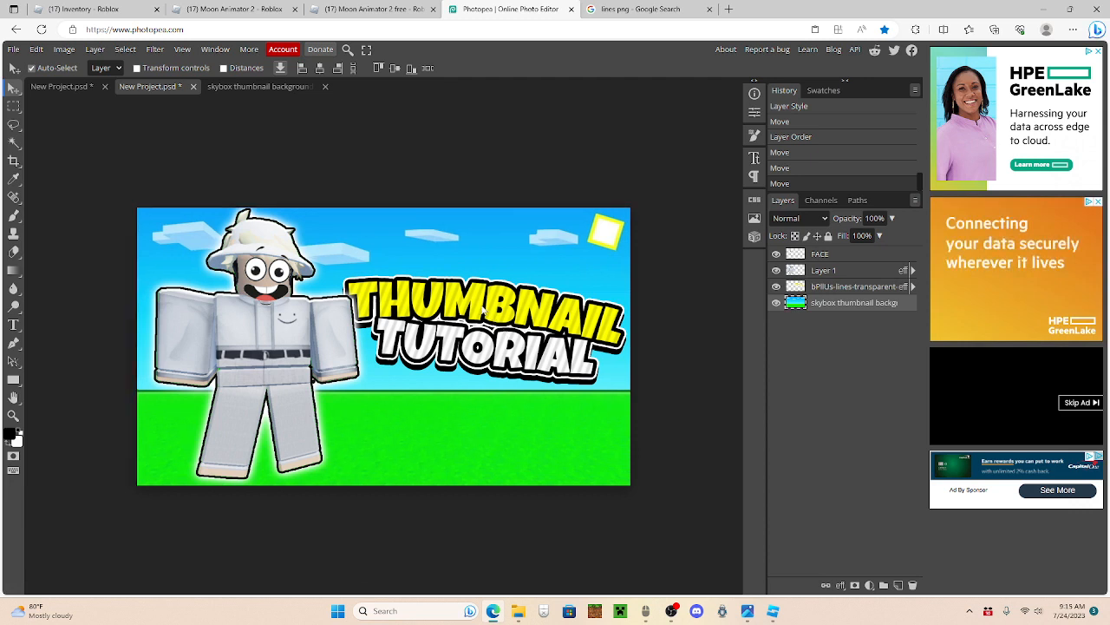
left_click_drag(484, 311, 475, 306)
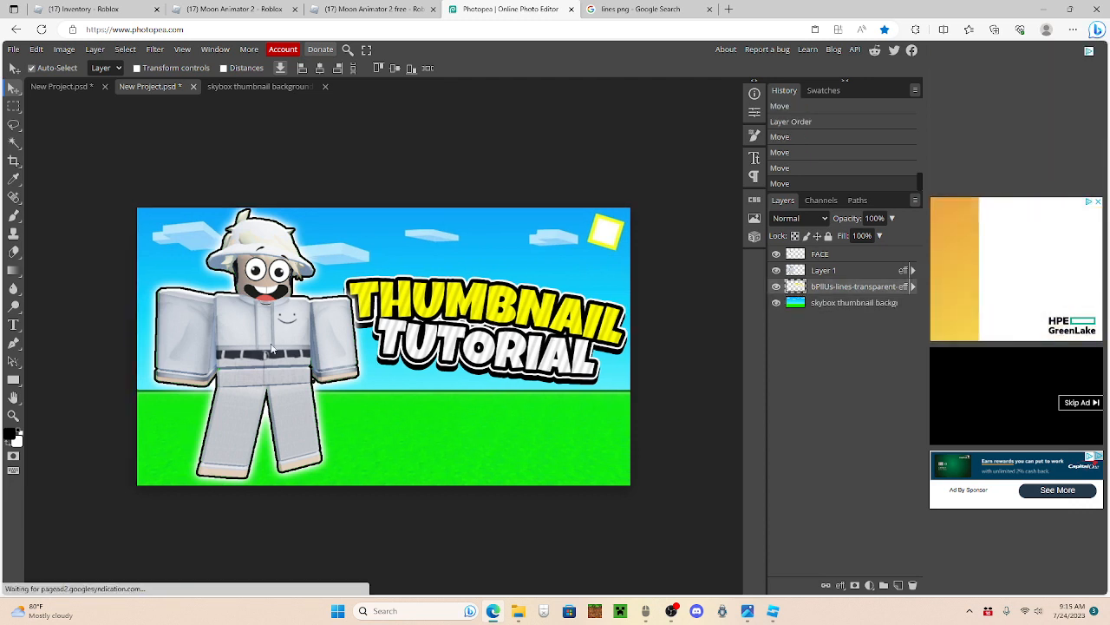
Step: Apply Camera Raw to the skybox background with temperature -17, tint 12, exposure 0.8, contrast 14, vibrance 20 and saturation 38
left_click(845, 305)
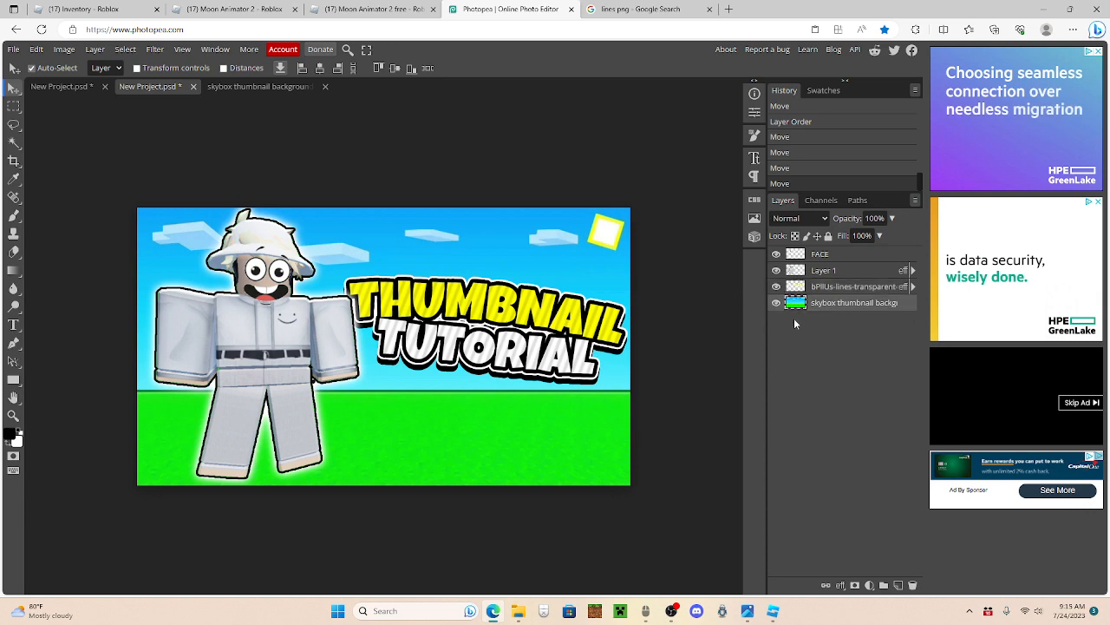
left_click(155, 49)
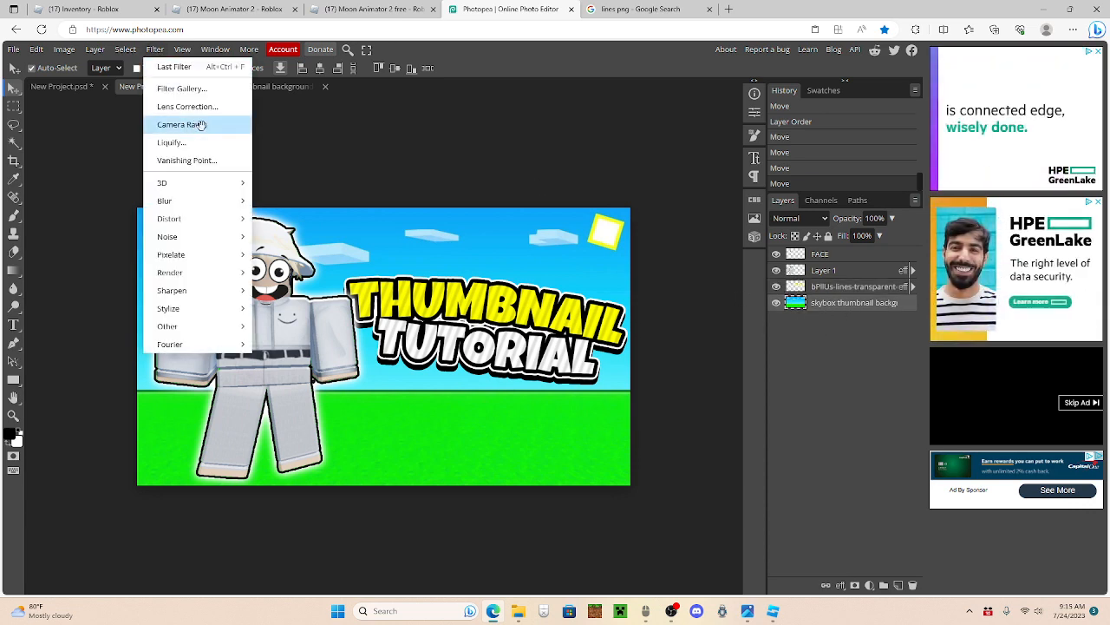
left_click(182, 124)
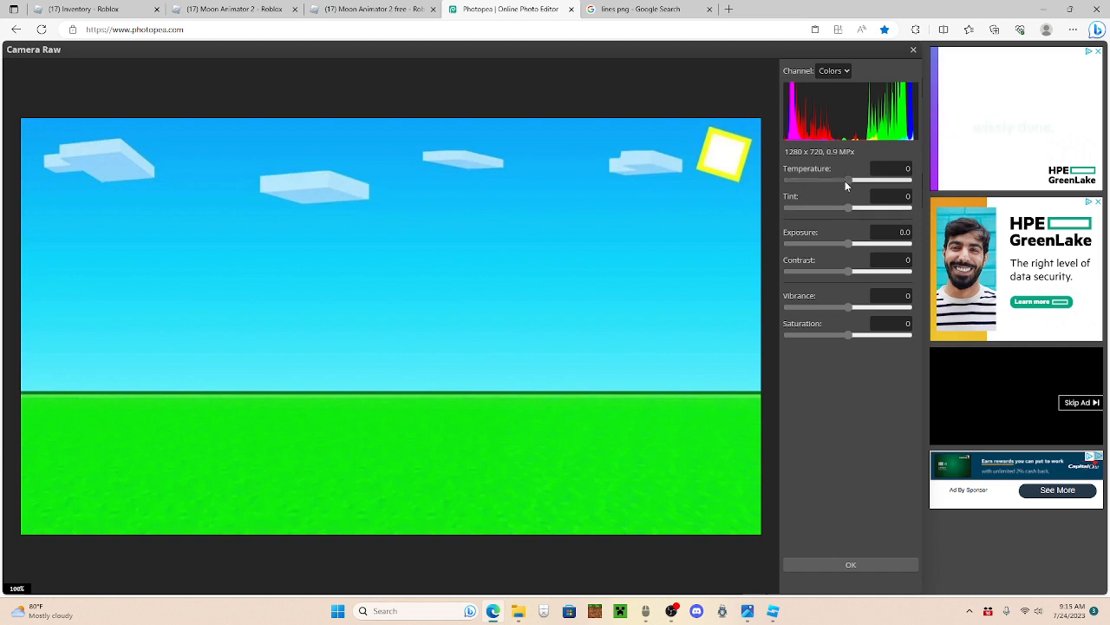
left_click_drag(848, 272, 861, 250)
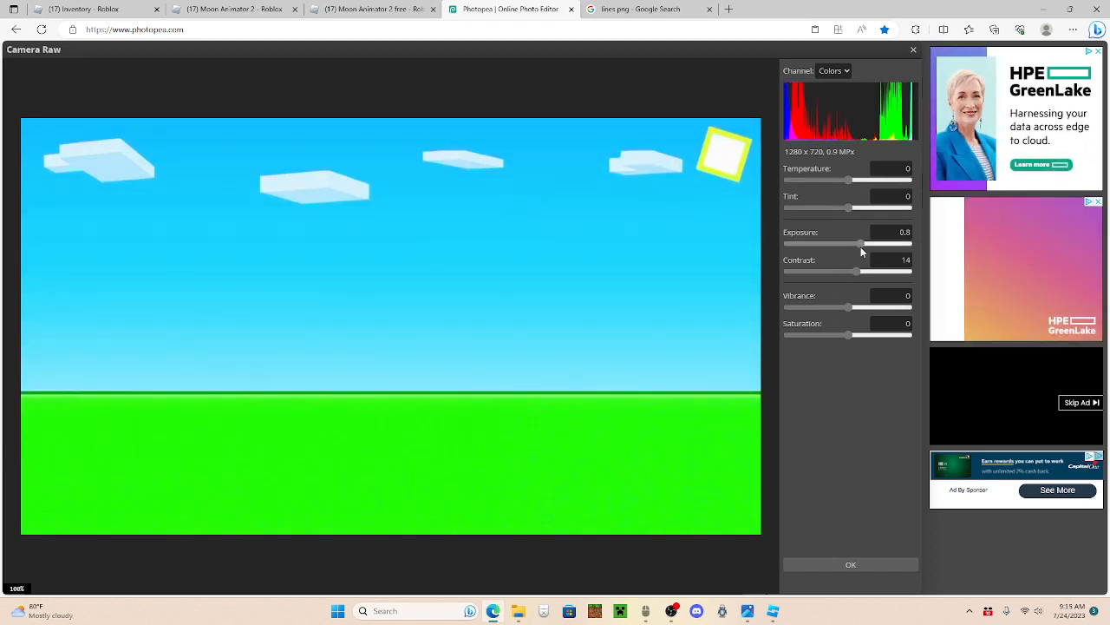
left_click_drag(847, 309, 871, 335)
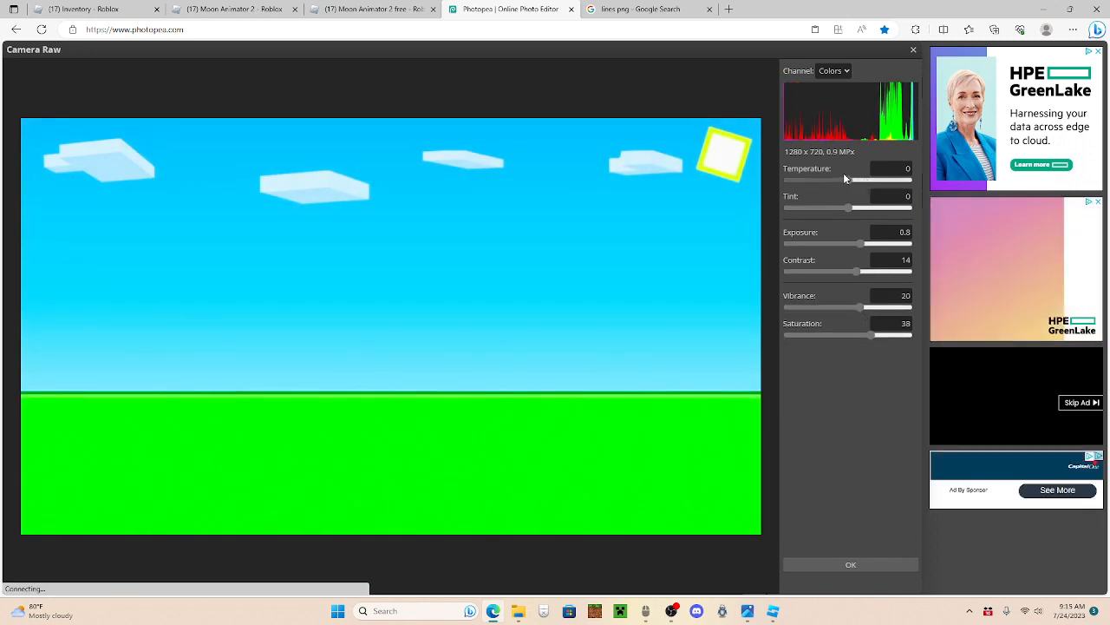
mouse_move(846, 178)
left_mouse_down()
mouse_move(866, 179)
mouse_move(840, 179)
left_mouse_up()
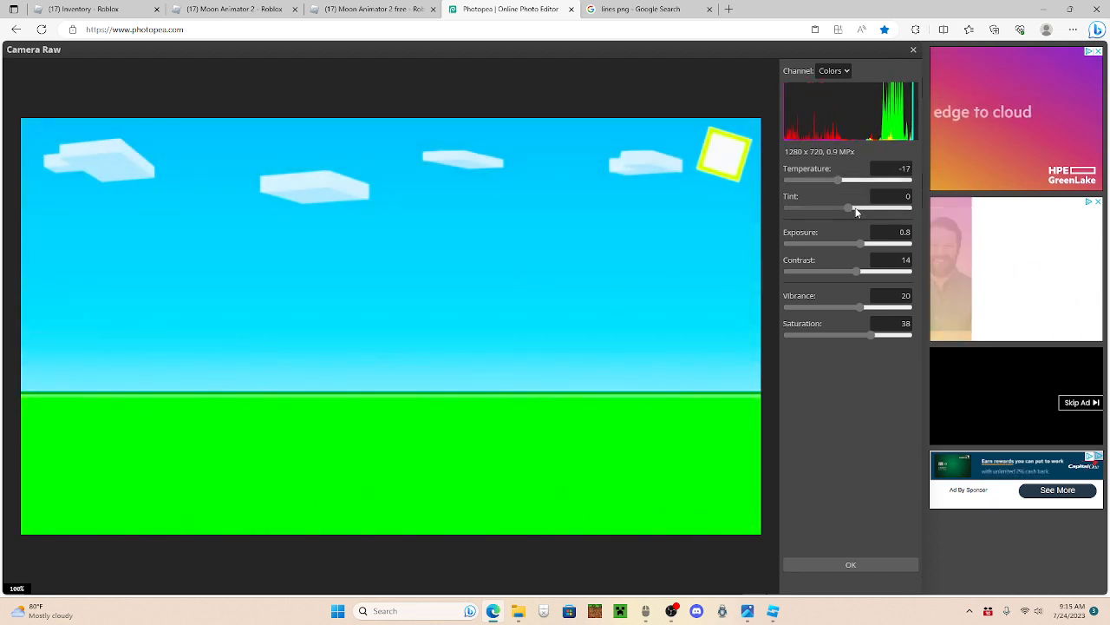
left_click(856, 210)
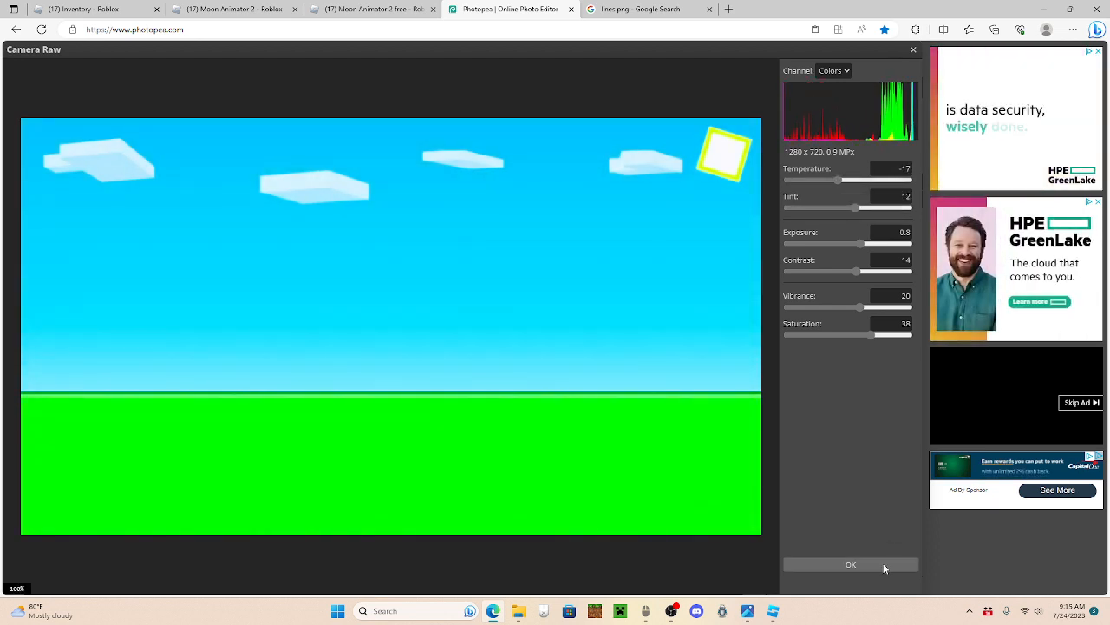
left_click(883, 563)
Step: Compare the background before and after Camera Raw, keep the adjusted version, and nudge the cartoon face slightly
left_click(815, 172)
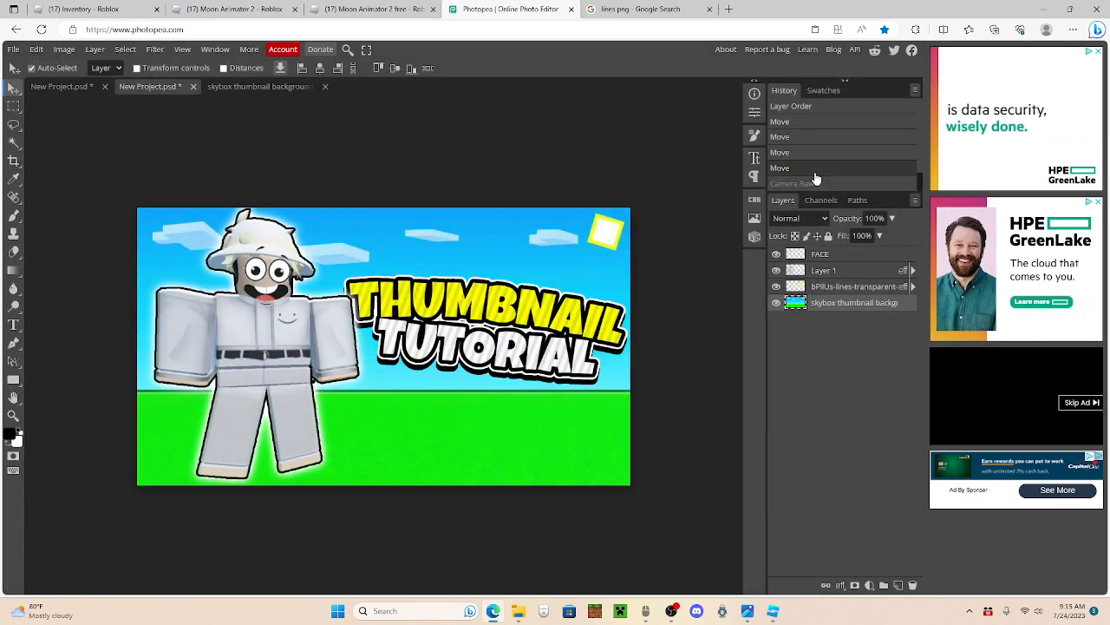
left_click(815, 185)
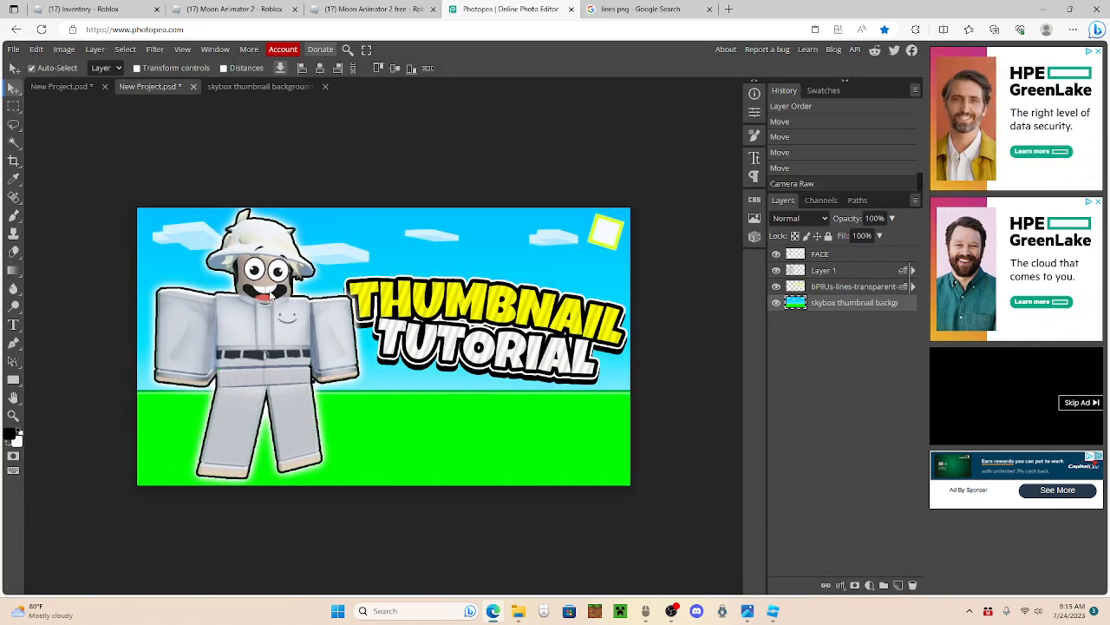
left_click(269, 295)
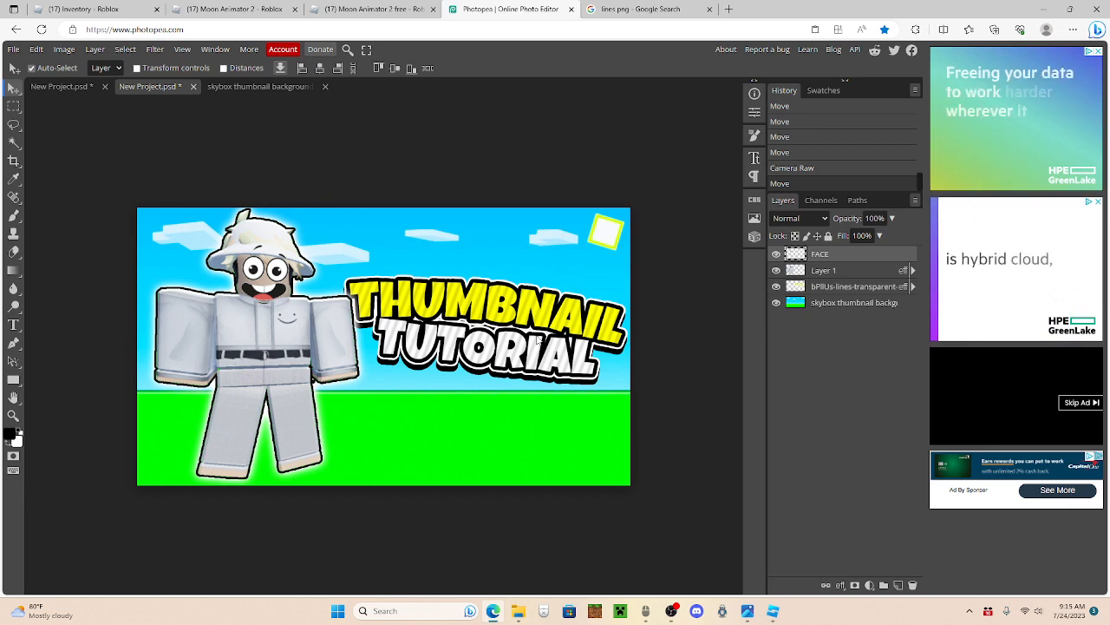
Step: Search the web for "anime lines png" and open the preview of the black 1280x720 speed lines image
key("ctrl+t")
type("anime lines p")
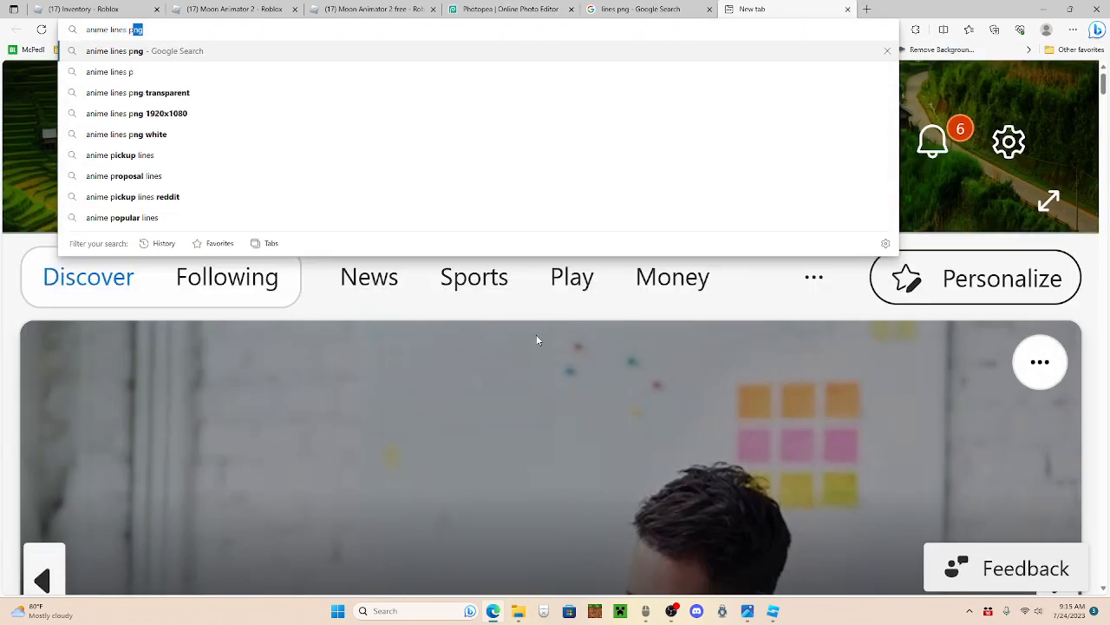
key("Return")
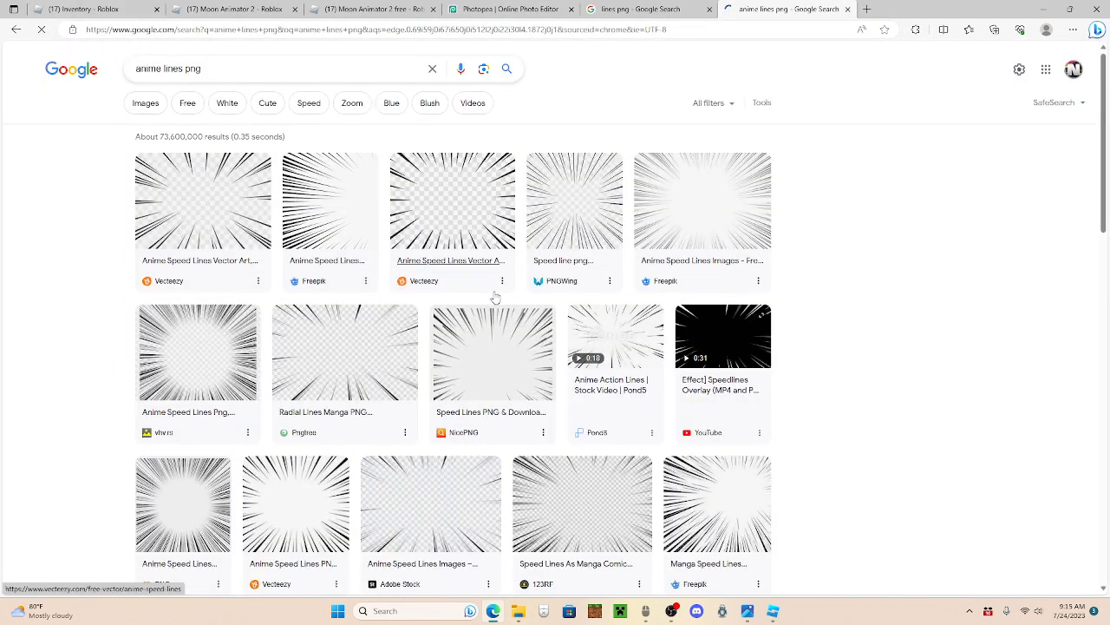
scroll(691, 337, "down", 4)
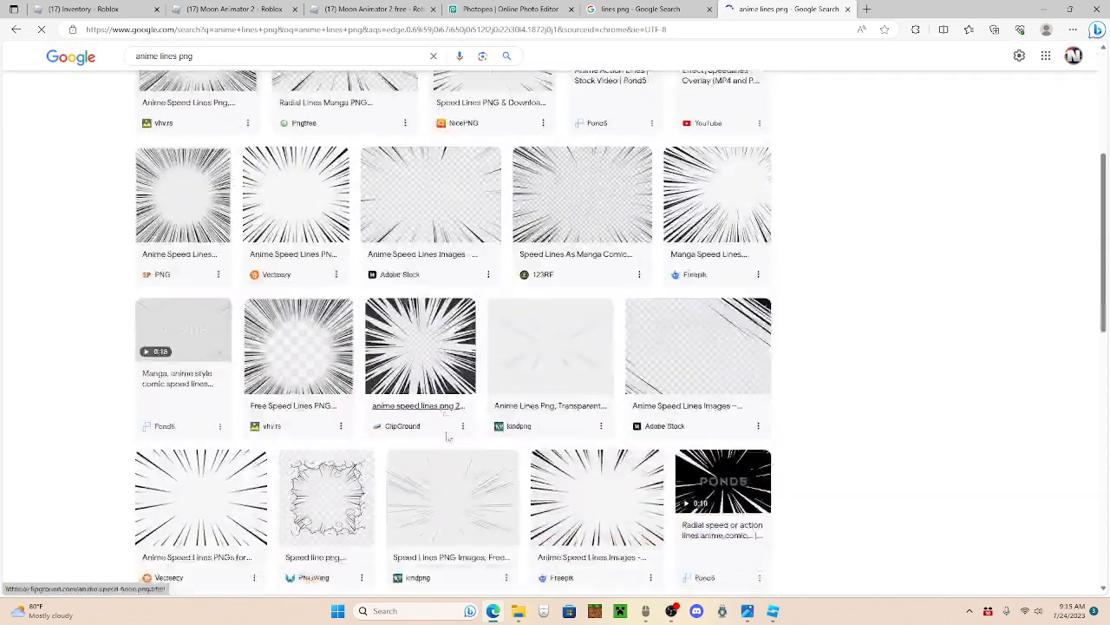
scroll(651, 438, "down", 5)
scroll(463, 354, "up", 7)
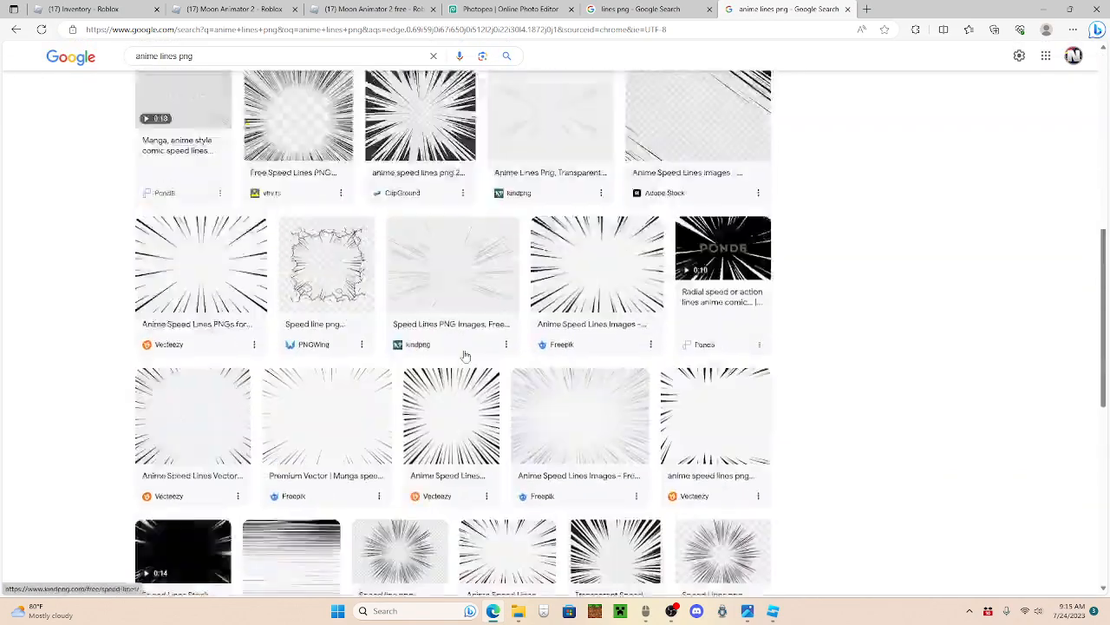
scroll(201, 221, "up", 2)
left_click(165, 200)
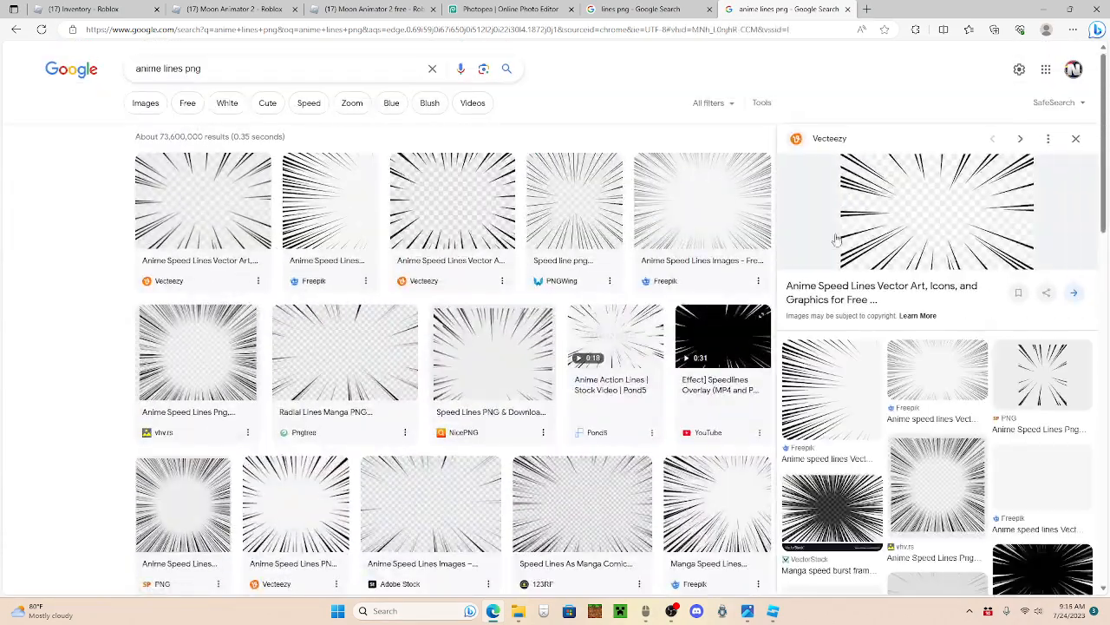
scroll(1036, 494, "down", 1)
left_click(1036, 501)
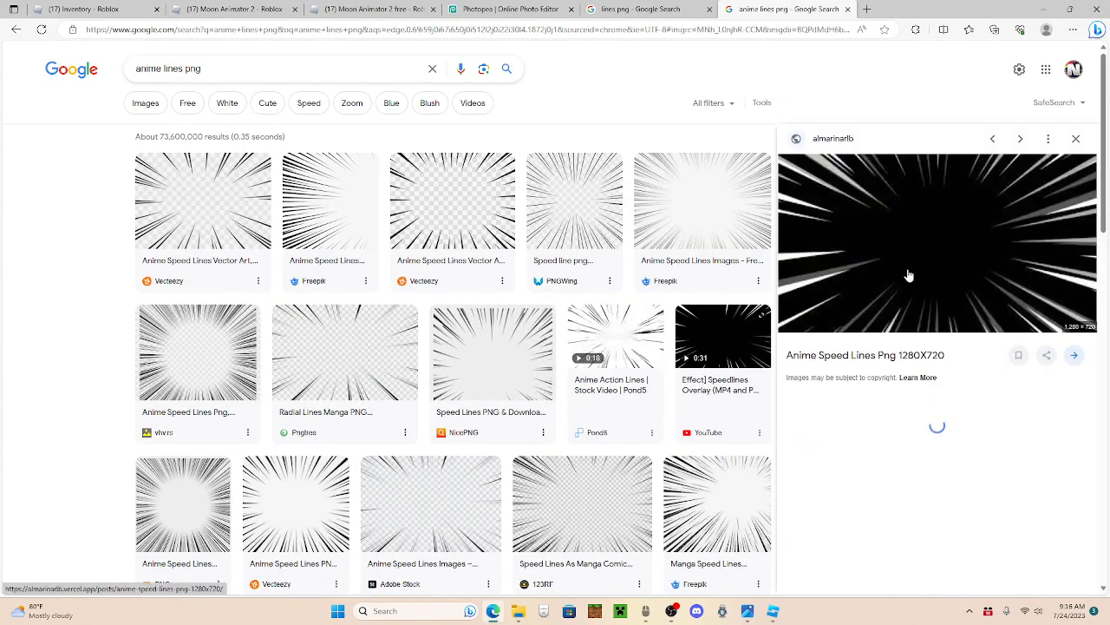
Step: Place the black anime speed lines image over the Photopea thumbnail at full canvas size and rasterize its layer
left_click_drag(1015, 246, 429, 334)
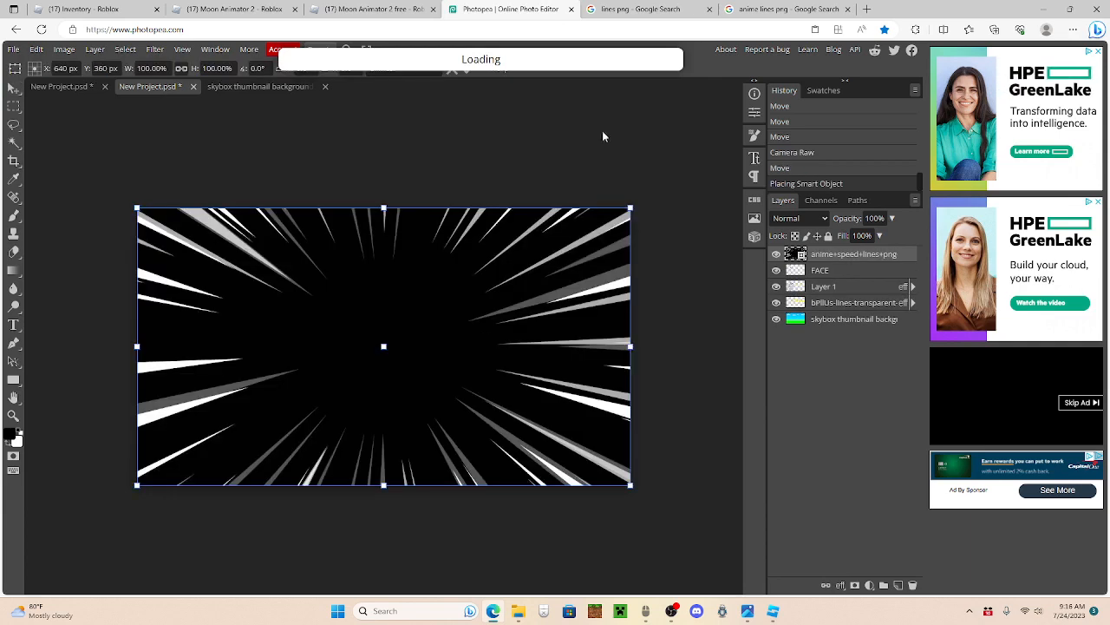
left_click(785, 9)
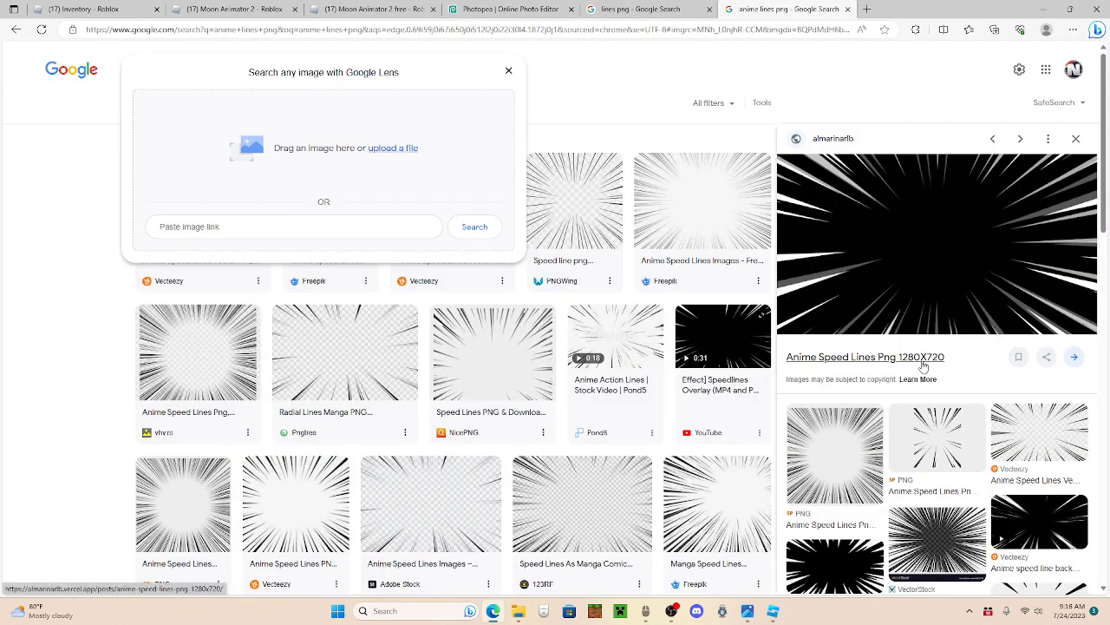
left_click(508, 8)
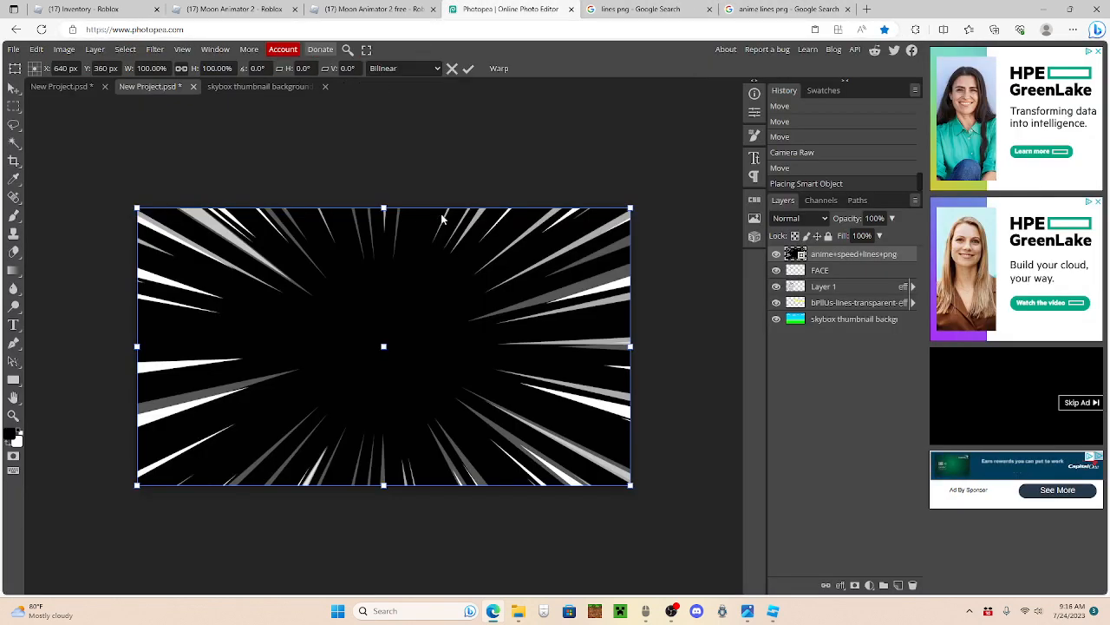
left_click(468, 70)
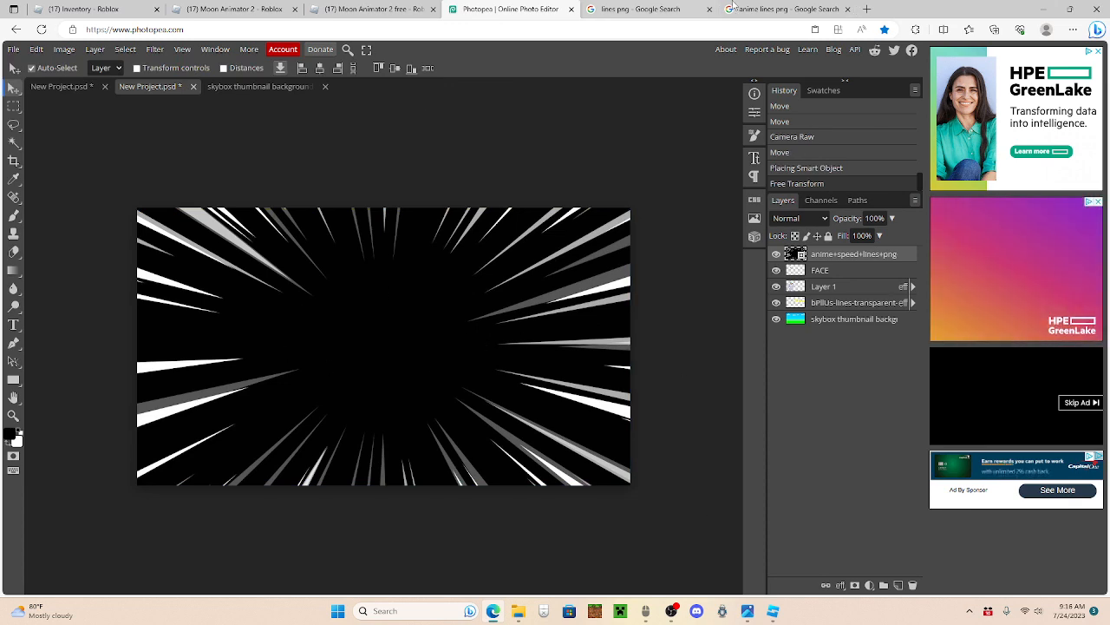
left_click(785, 9)
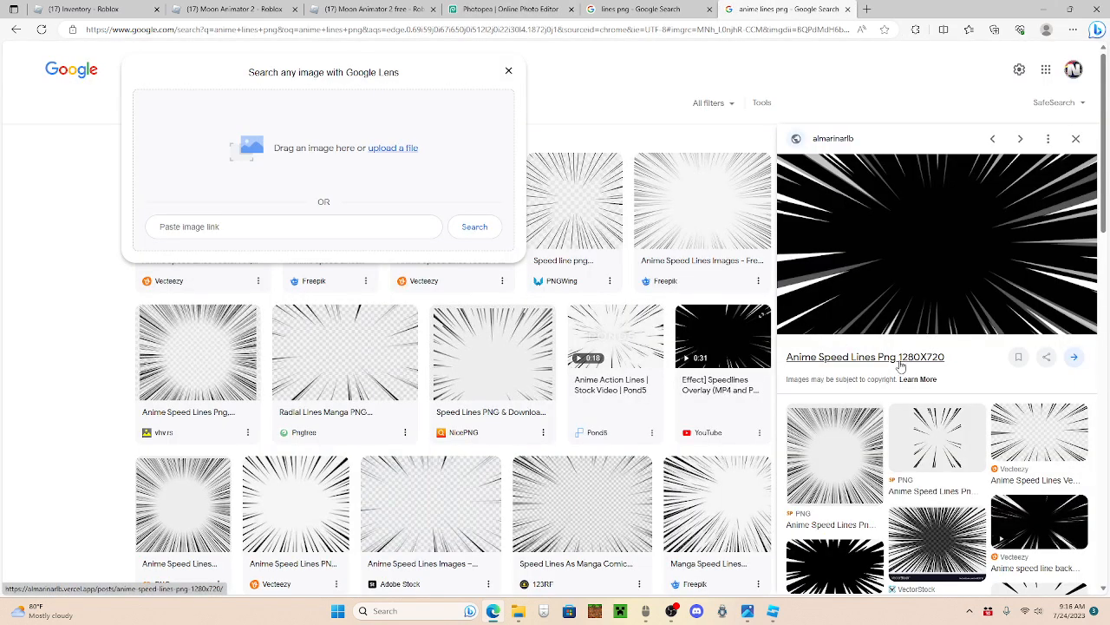
left_click(510, 8)
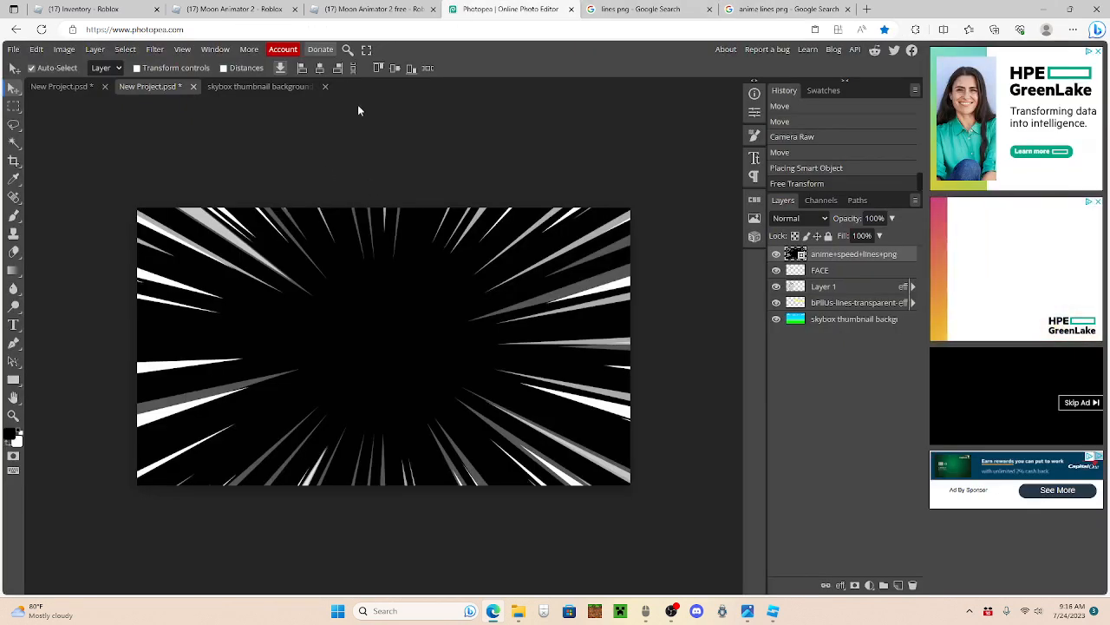
right_click(844, 260)
left_click(850, 401)
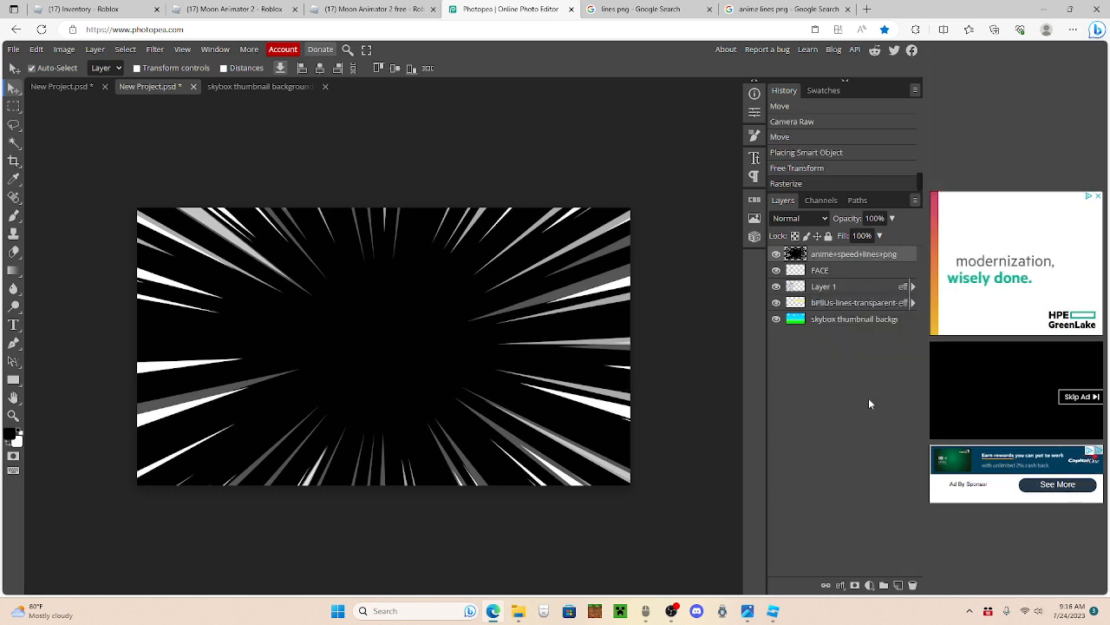
Step: Set the speed lines layer to Screen blend mode at 47% opacity and move it directly above the skybox background
left_click(796, 219)
left_click(787, 340)
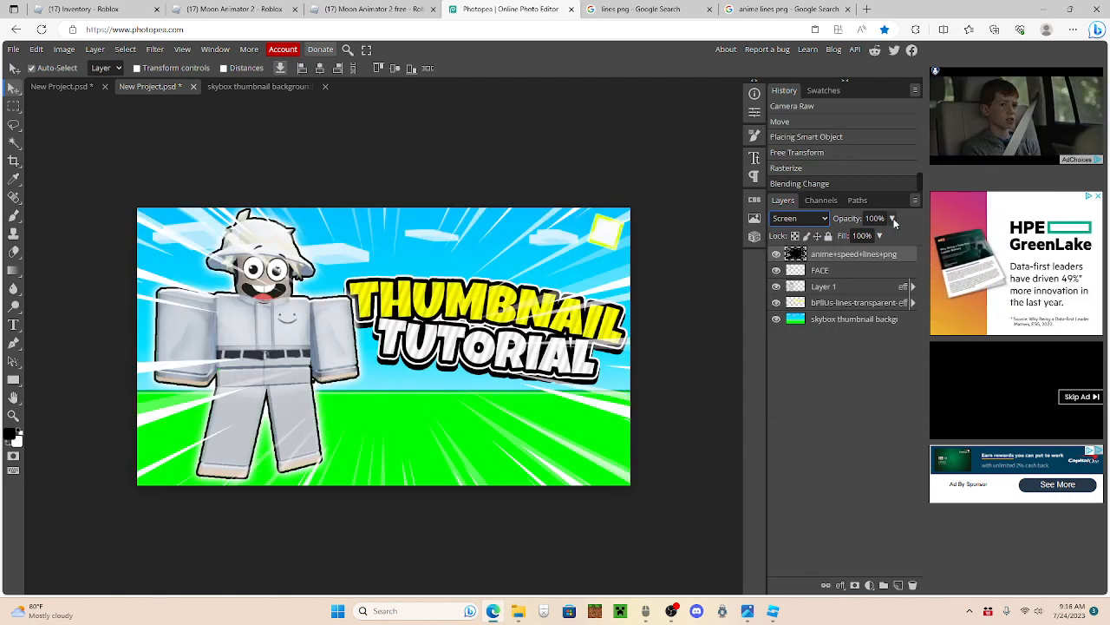
left_click_drag(893, 219, 892, 227)
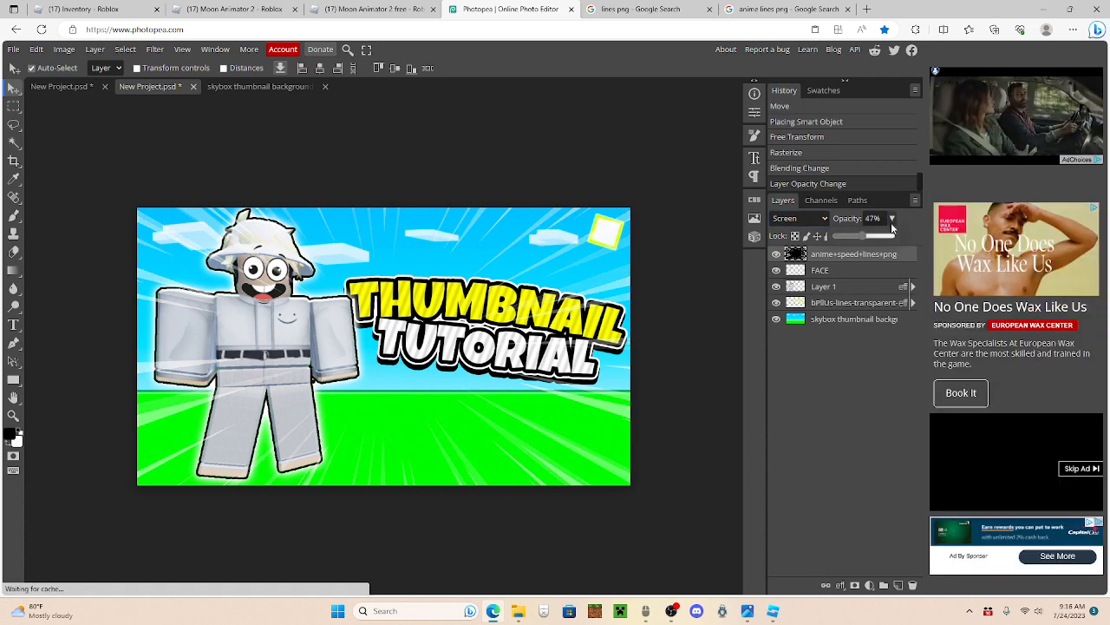
left_click_drag(826, 253, 826, 317)
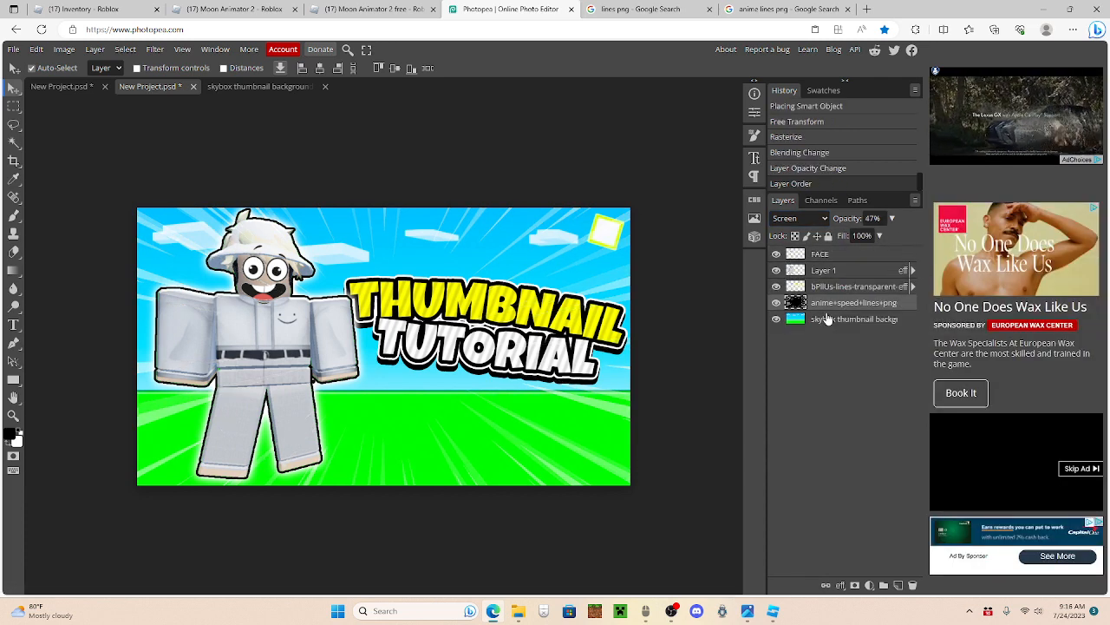
Step: Apply Brightness/Contrast to the speed lines layer with brightness -150 and contrast 100
left_click(65, 49)
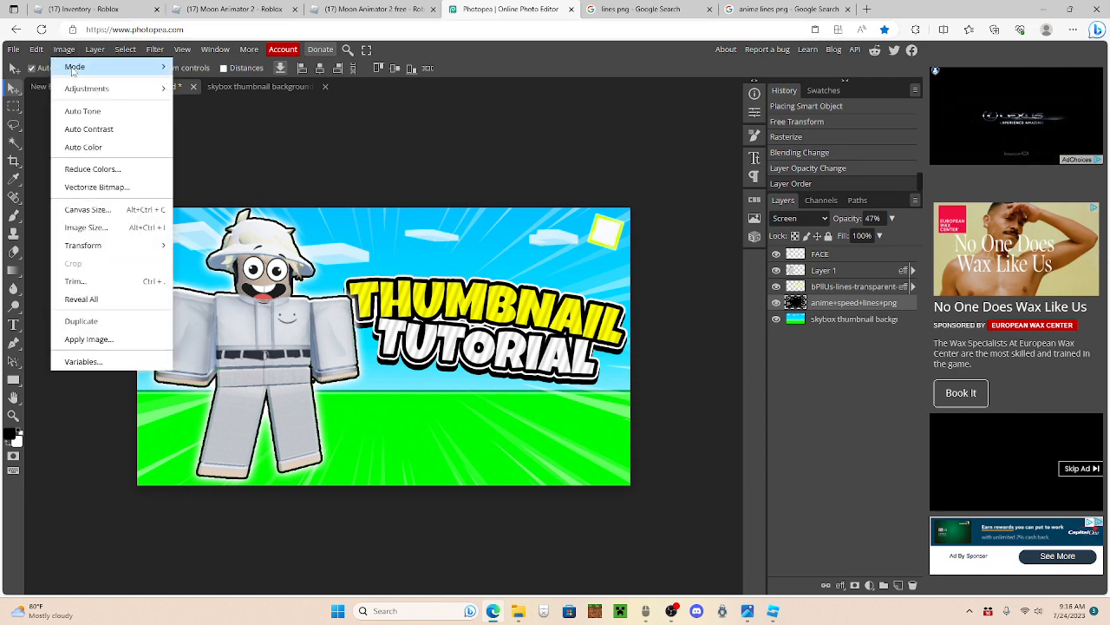
mouse_move(113, 89)
left_click(208, 89)
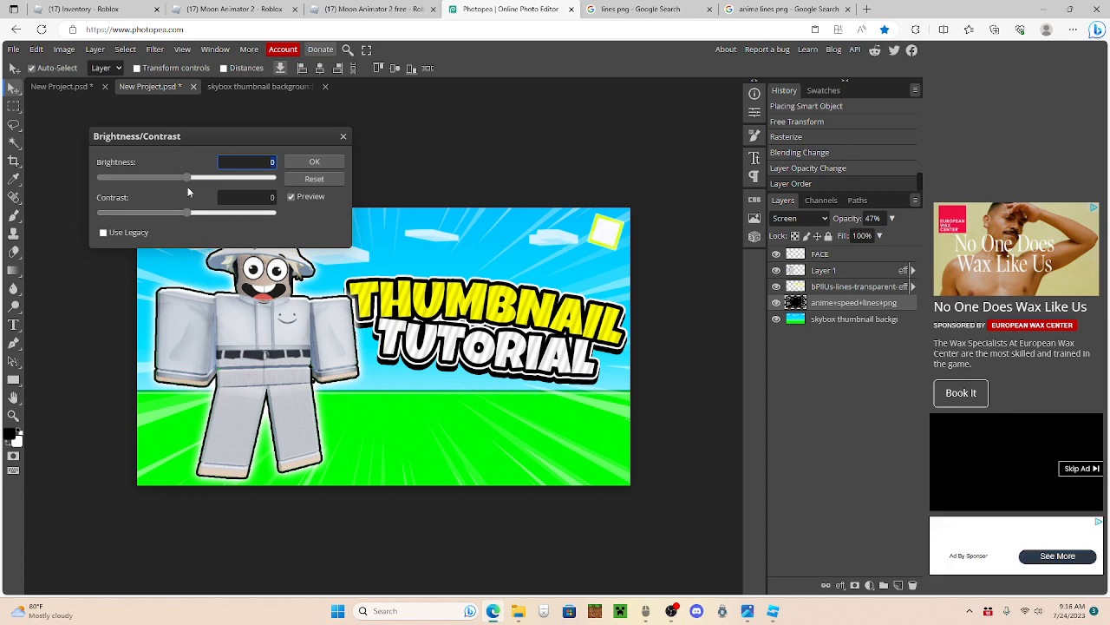
left_click_drag(187, 177, 101, 177)
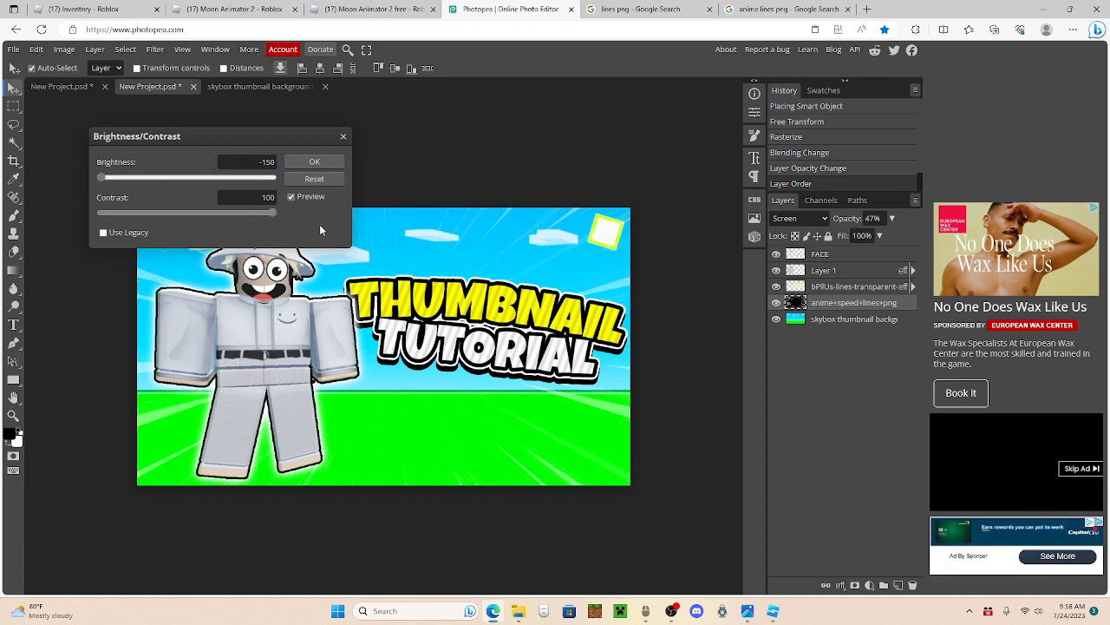
left_click(315, 163)
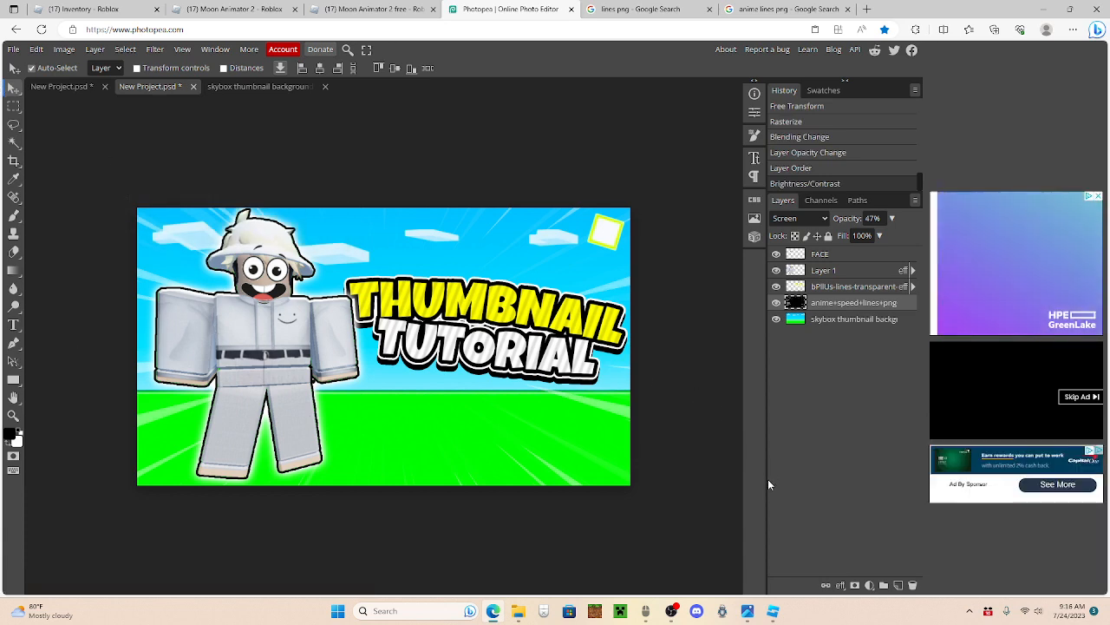
Step: Switch to Roblox Studio and rotate the character's right arm about 75° so it reaches forward
left_click(775, 609)
left_click(1073, 556)
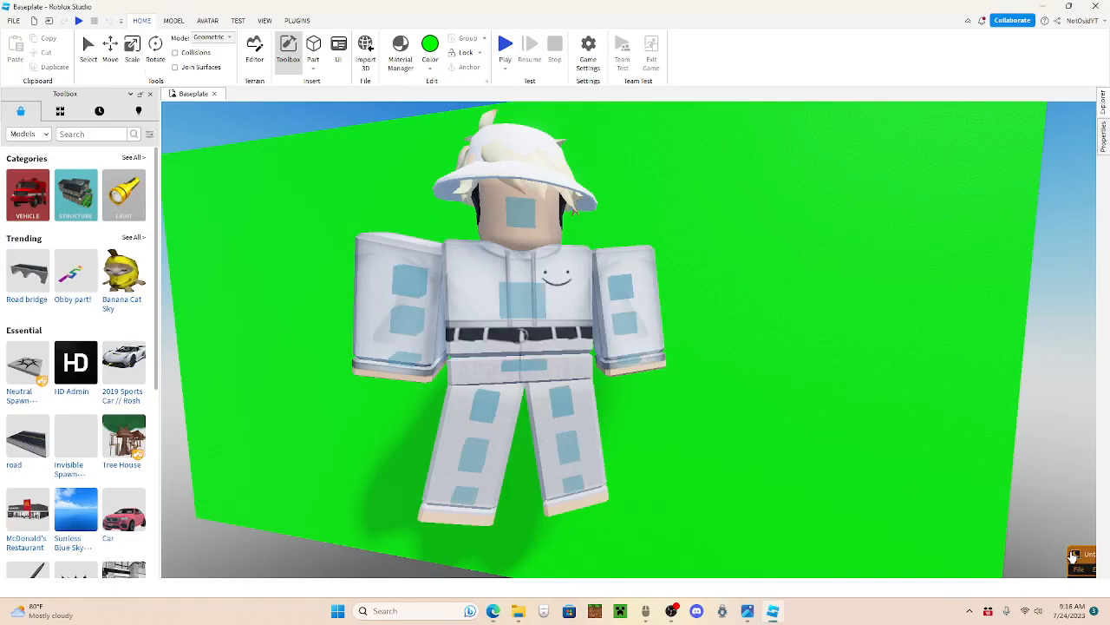
left_click(437, 306)
left_click_drag(406, 239, 455, 205)
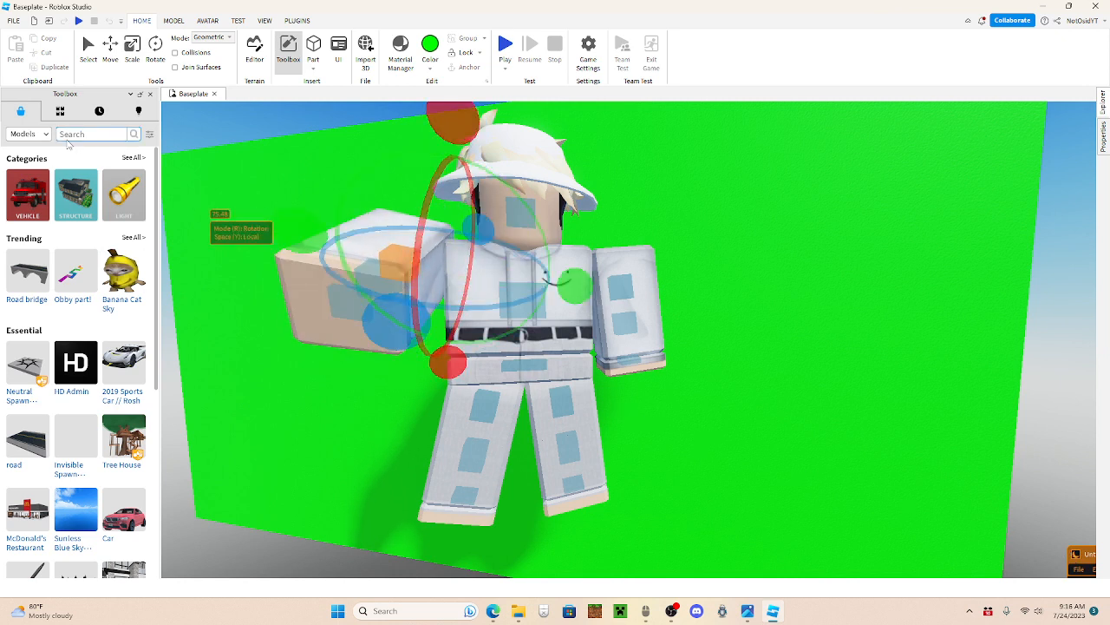
Step: Search the model library for "bloxy cola", insert the Bloxy Cola can at the raised hand, and return to the Photopea thumbnail
left_click(67, 139)
type("bloxy cola")
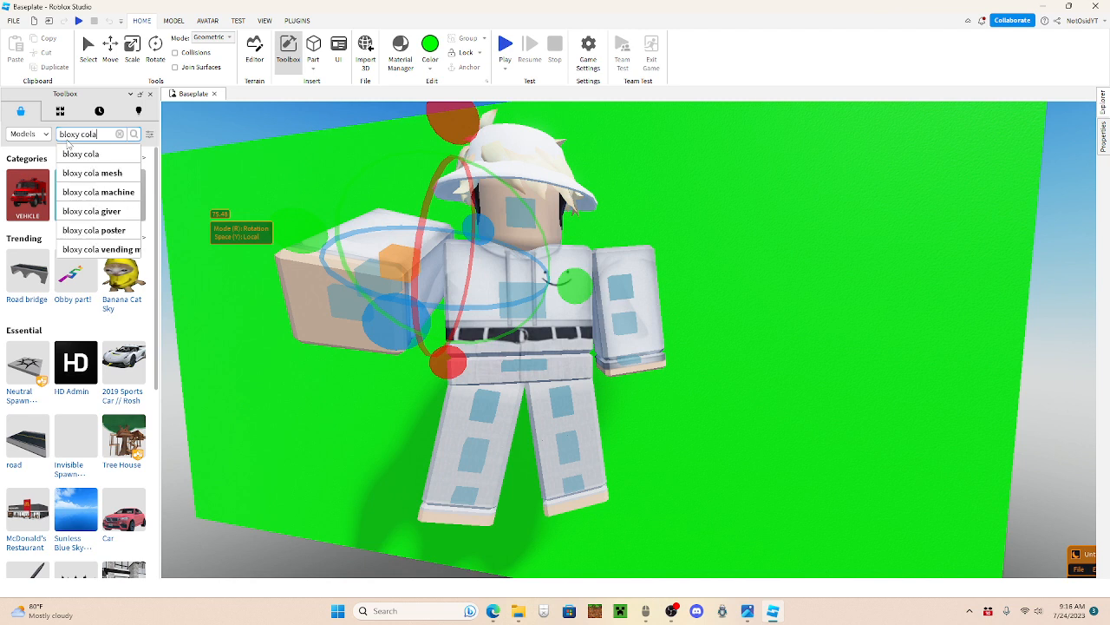
key("Return")
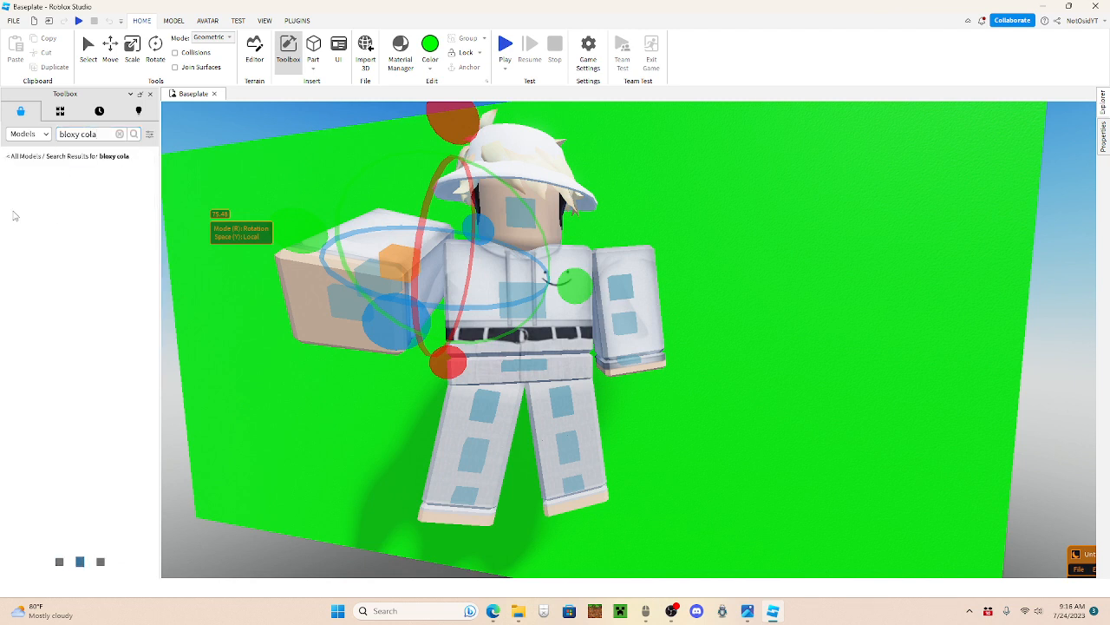
left_click_drag(33, 203, 355, 293)
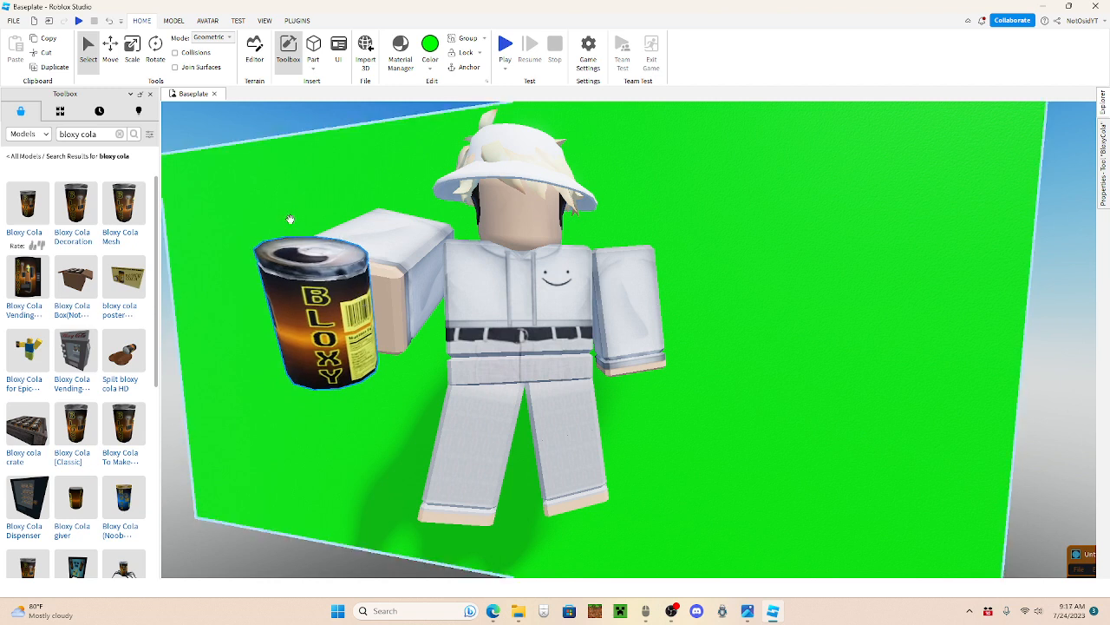
left_click(176, 23)
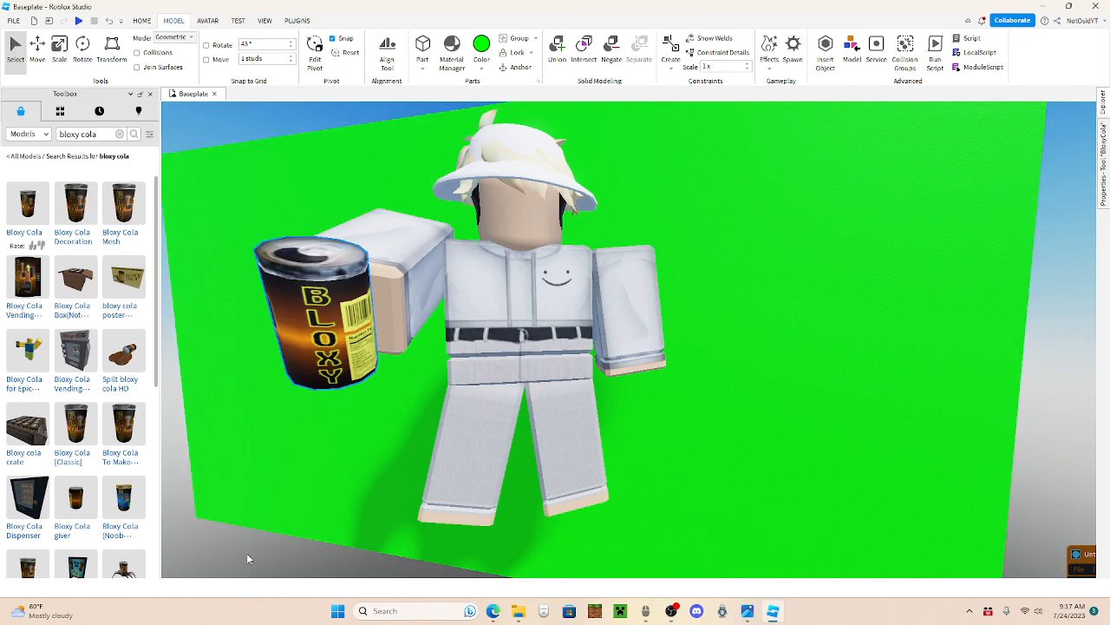
left_click(492, 611)
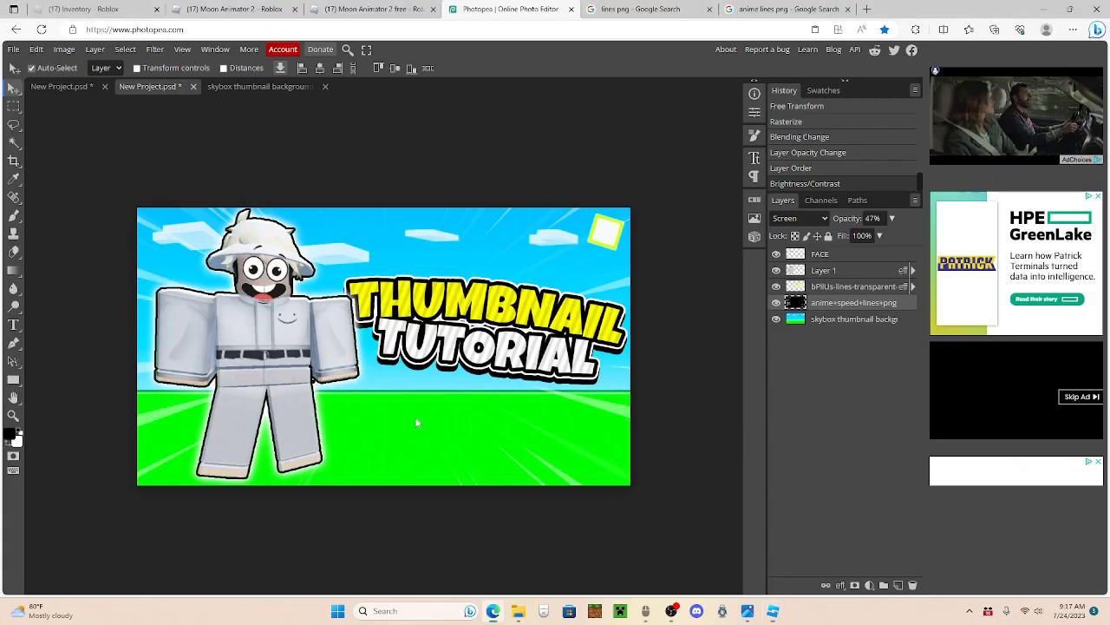